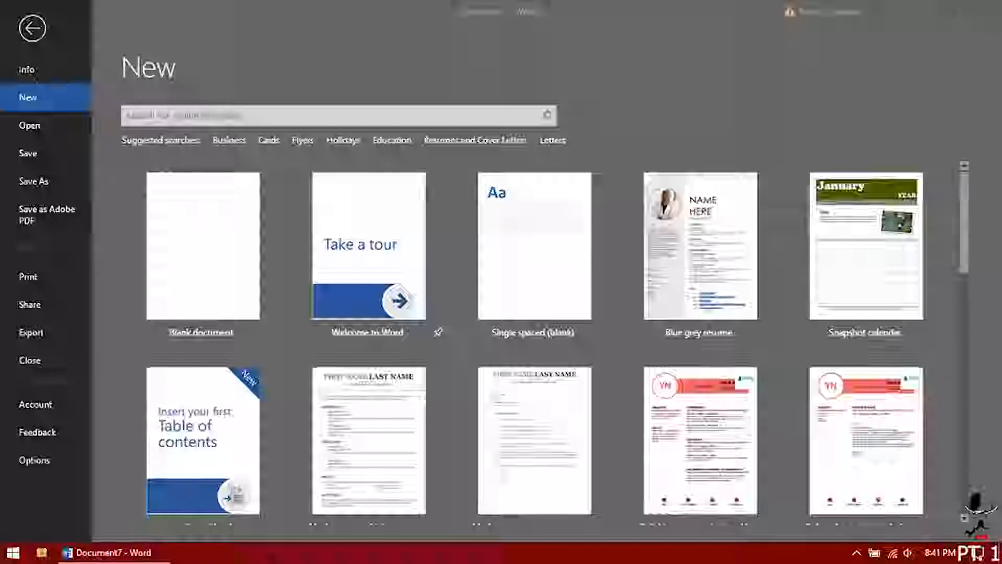
- Create a blank document and fill it with generated Lorem ipsum placeholder paragraphs
left_click(197, 280)
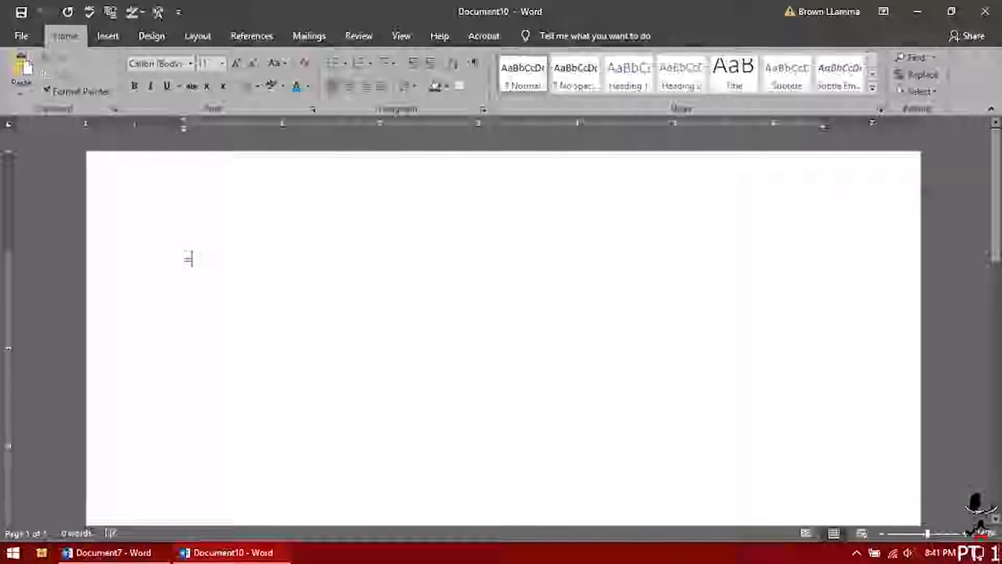
type("em()")
key("Return")
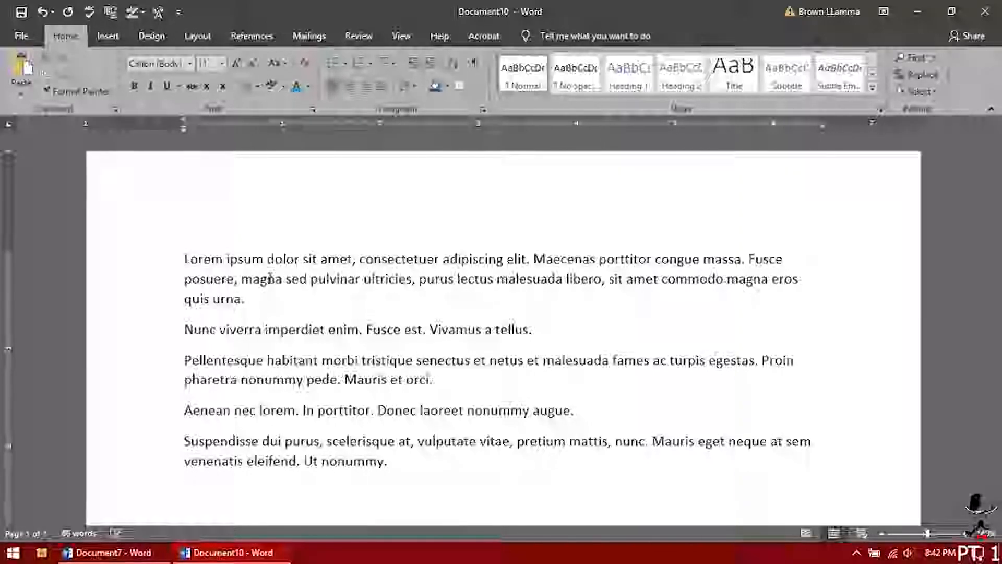
- Copy all the placeholder text and paste a duplicate of it below the last paragraph
key("ctrl+a")
key("ctrl+c")
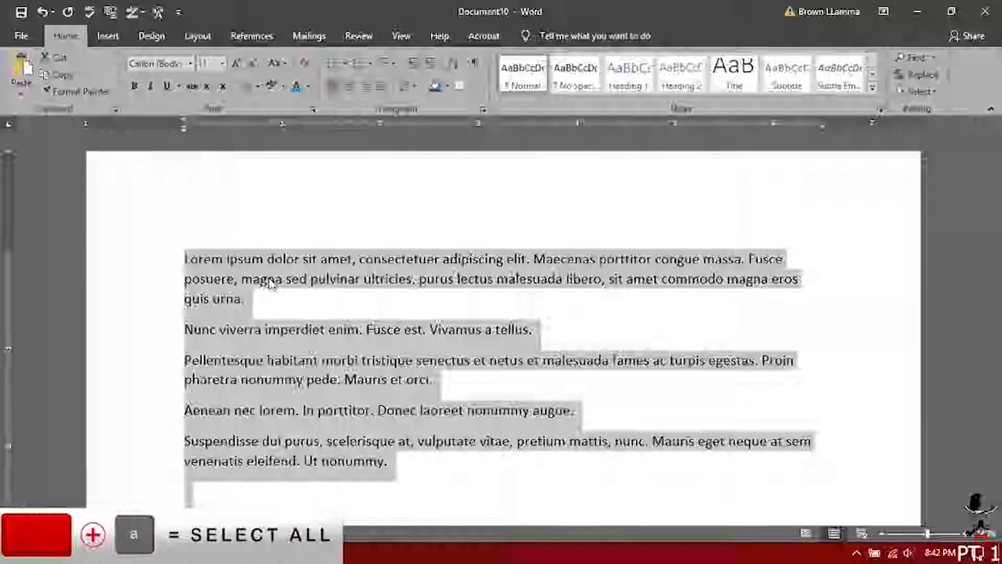
left_click(417, 473)
key("Return")
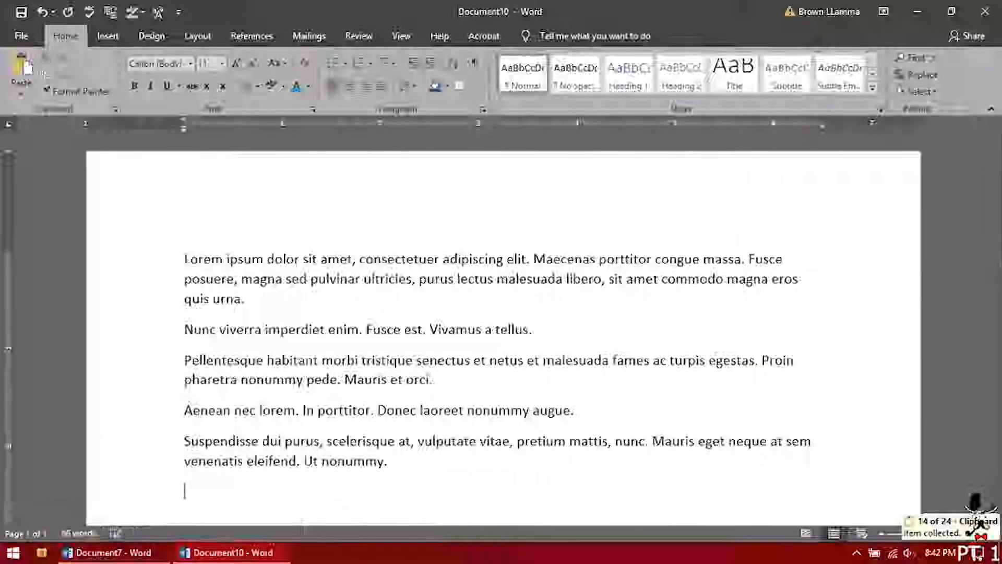
key("ctrl+v")
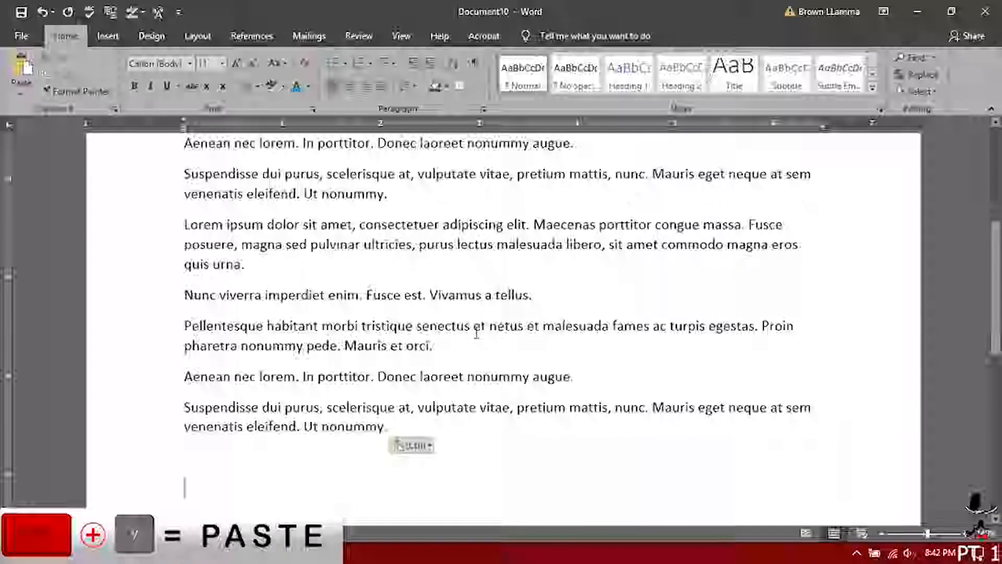
- Search the document for the word "lorem"
scroll(472, 335, "up", 2)
scroll(470, 334, "up", 3)
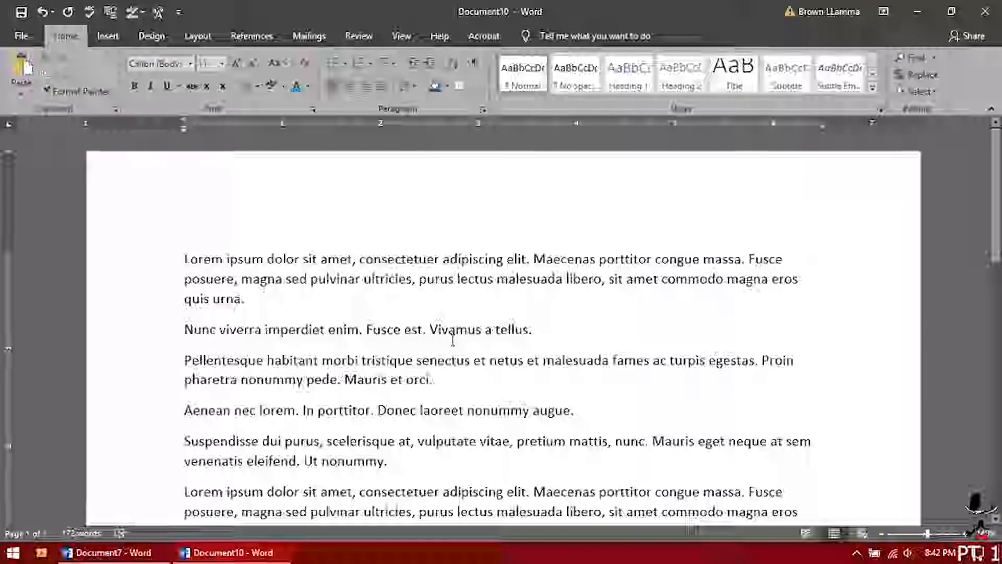
key("ctrl+f")
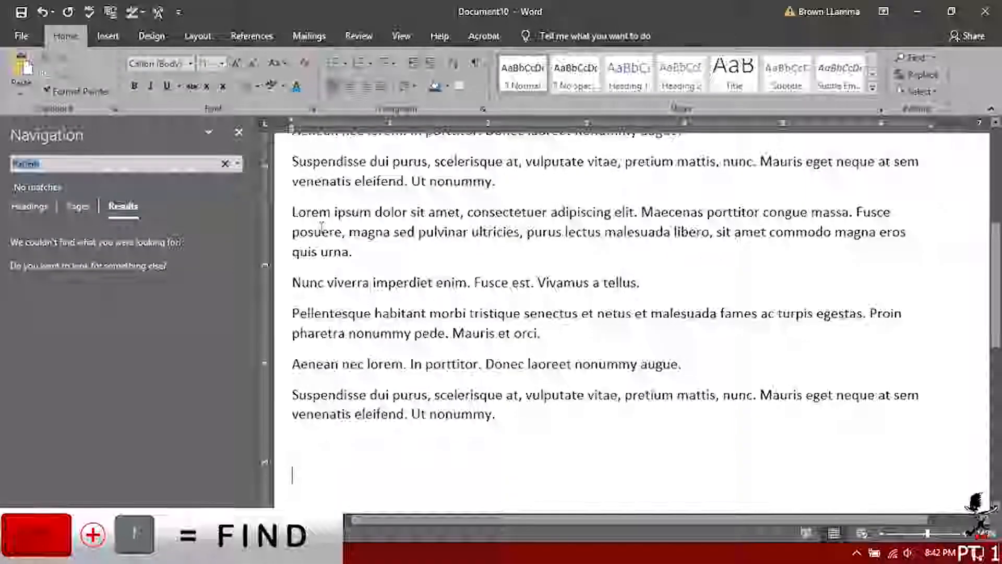
type("lorem")
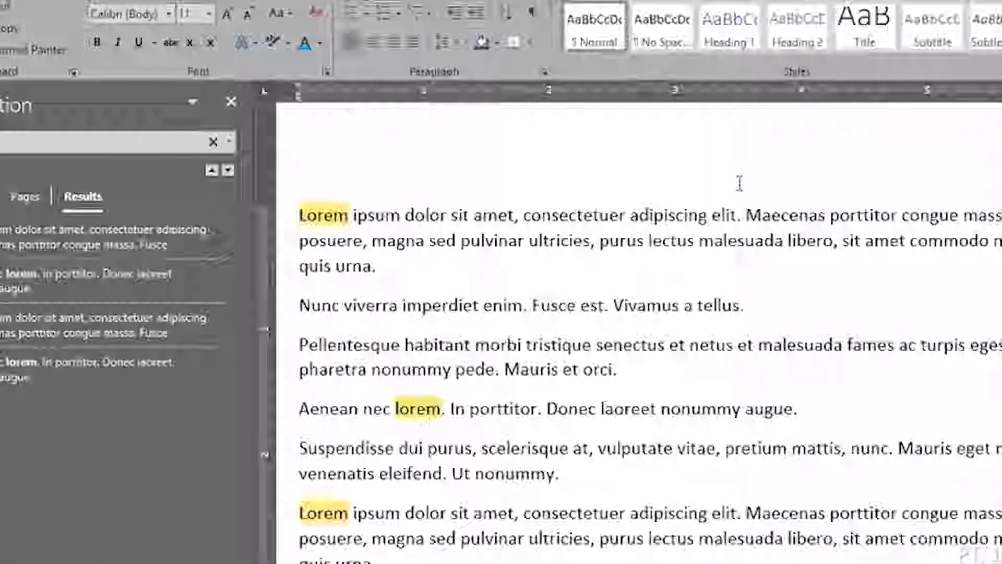
- Replace every occurrence of "Lorem" with "Harlem" throughout the document
left_click(910, 64)
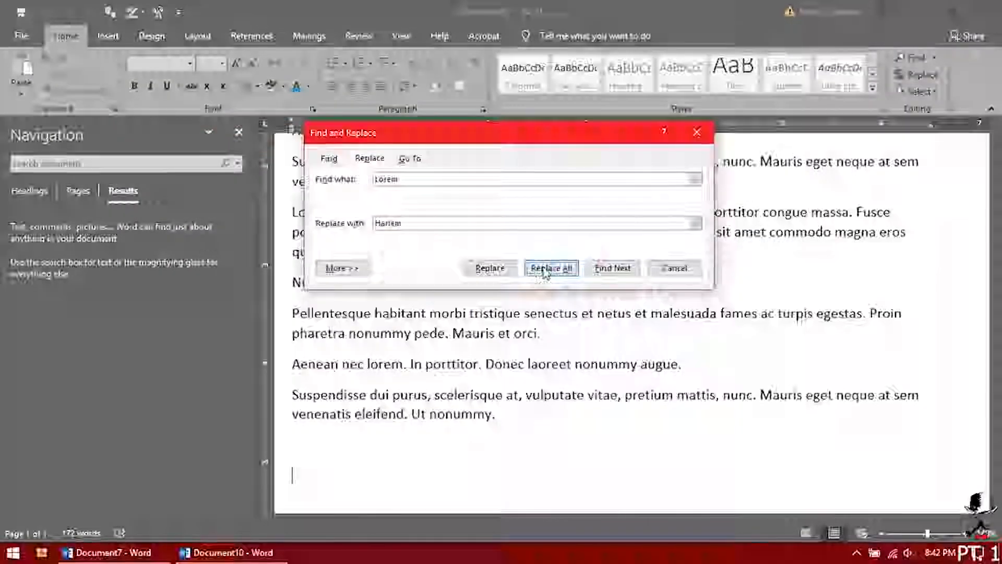
left_click(416, 313)
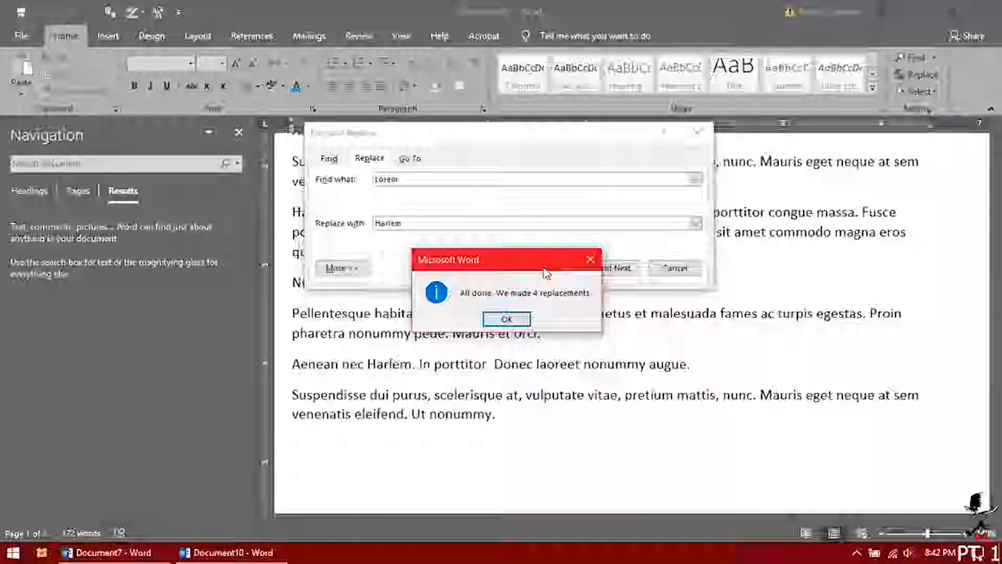
left_click(508, 319)
left_click(676, 267)
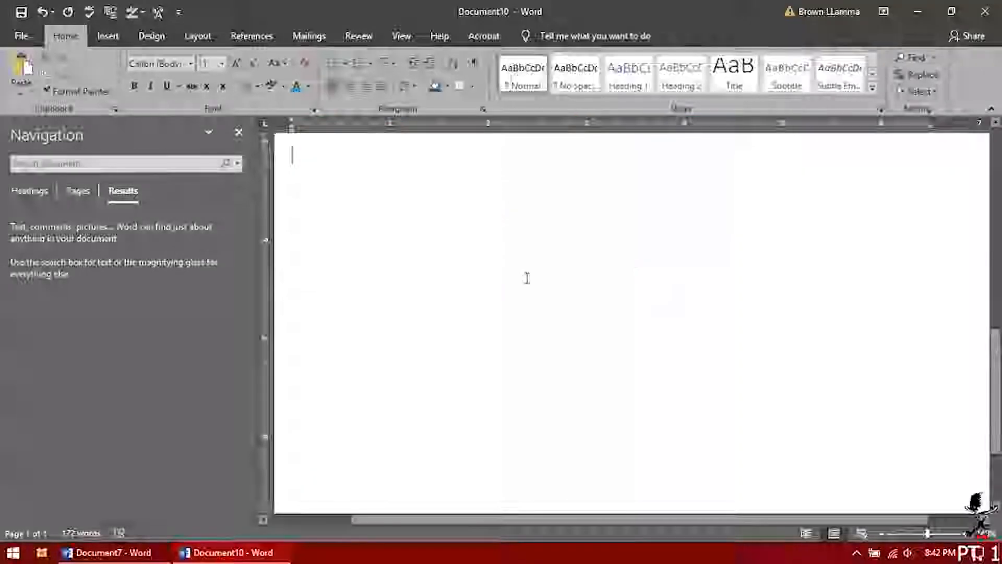
scroll(527, 278, "up", 10)
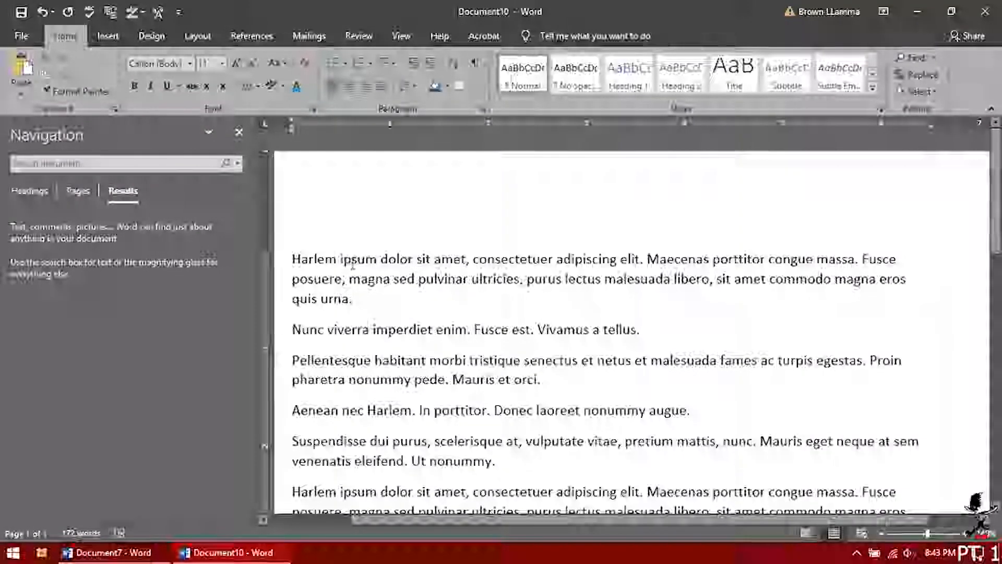
triple_click(326, 260)
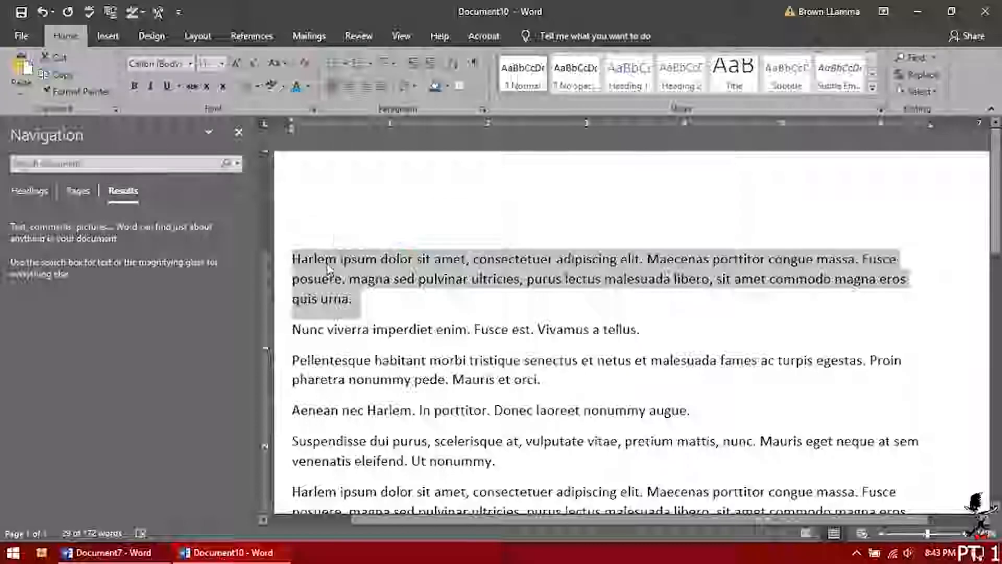
left_click(325, 259)
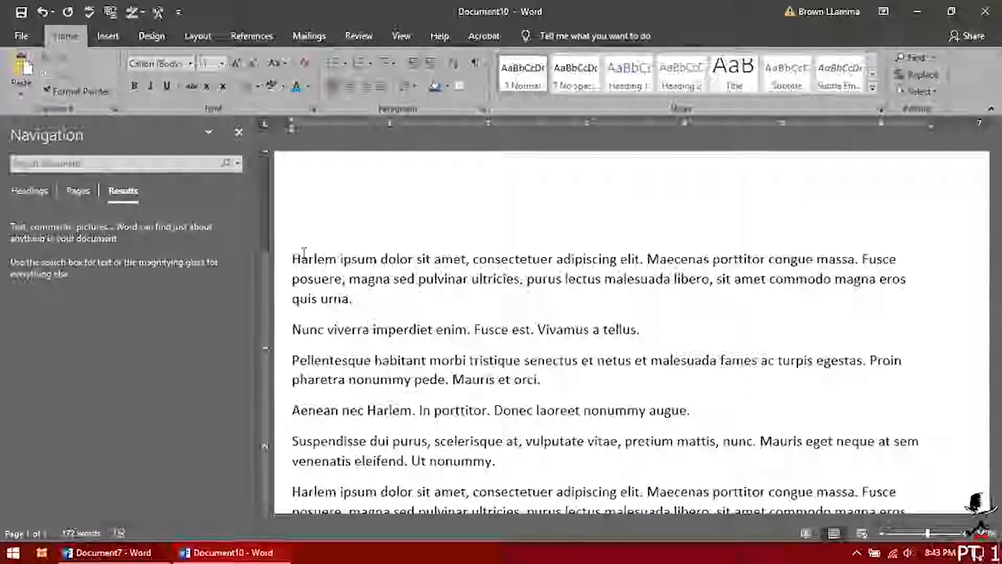
- Close the Navigation pane, reopening the document search once and dismissing it again
left_click(239, 133)
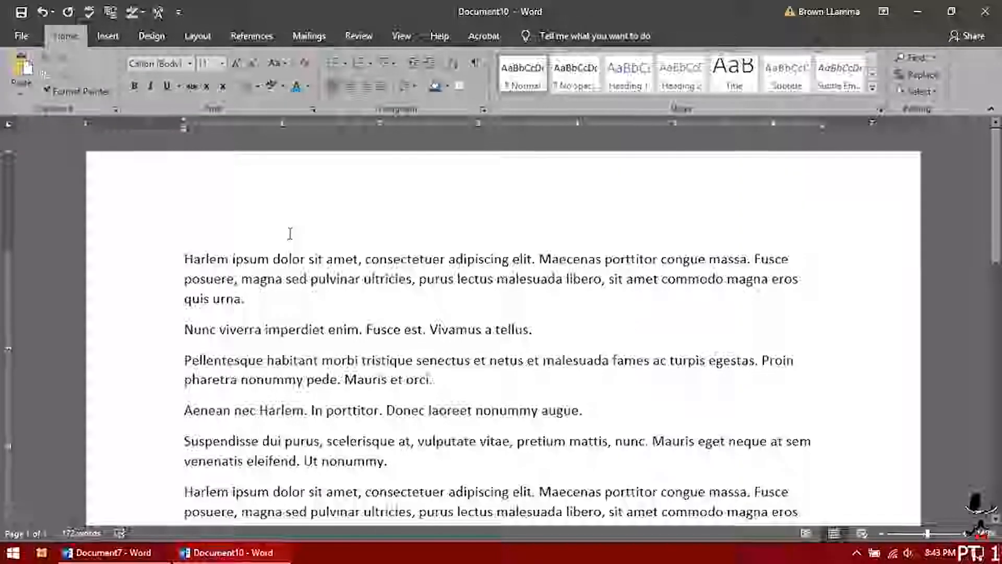
key("ctrl+f")
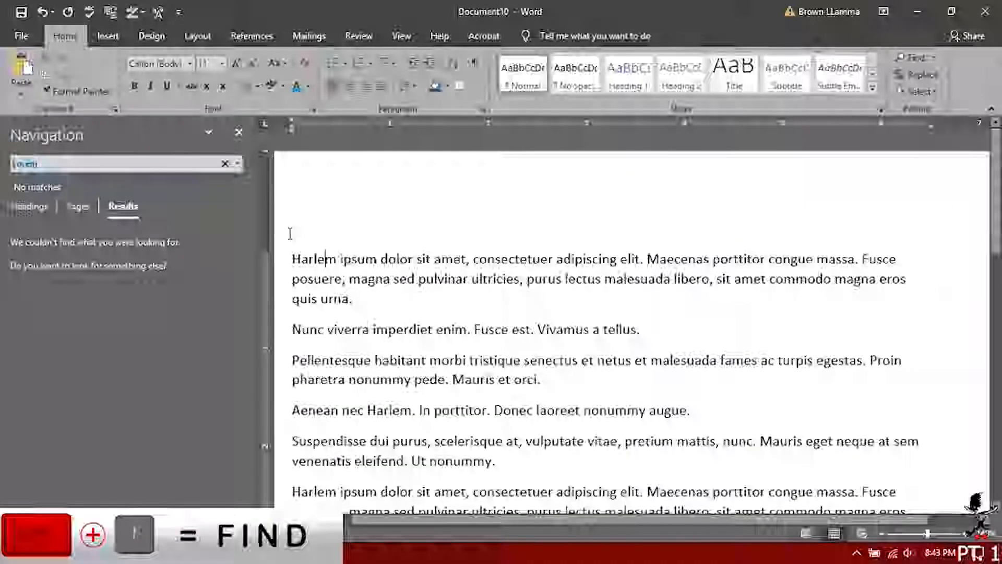
key("Escape")
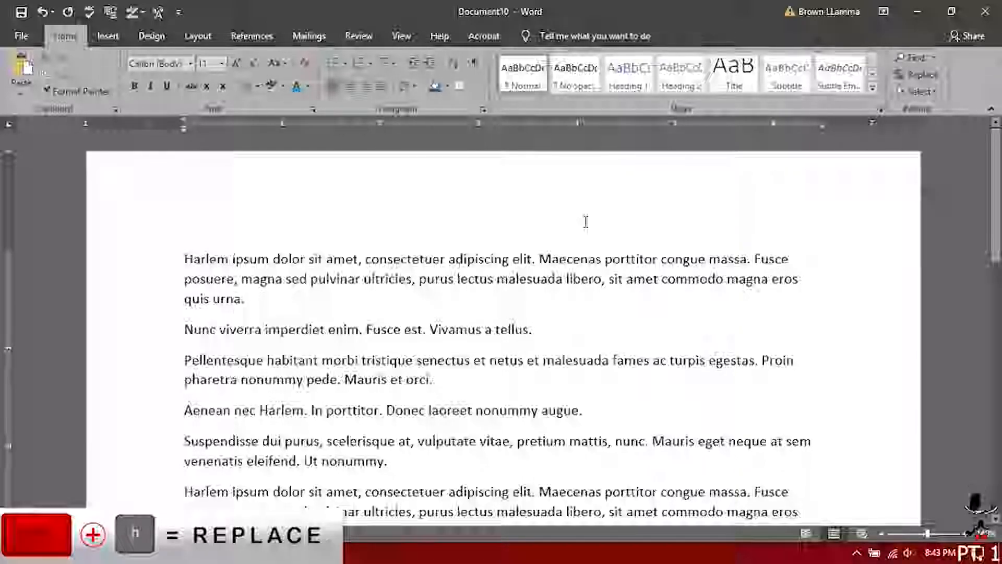
- Look at the Go To targets for section and line within Find and Replace, and close it
key("ctrl+h")
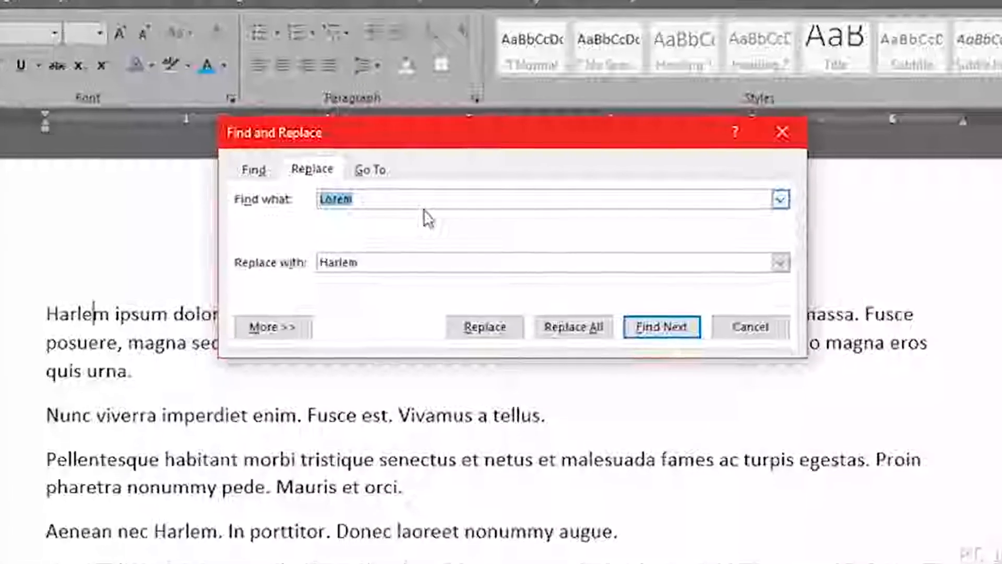
left_click(362, 173)
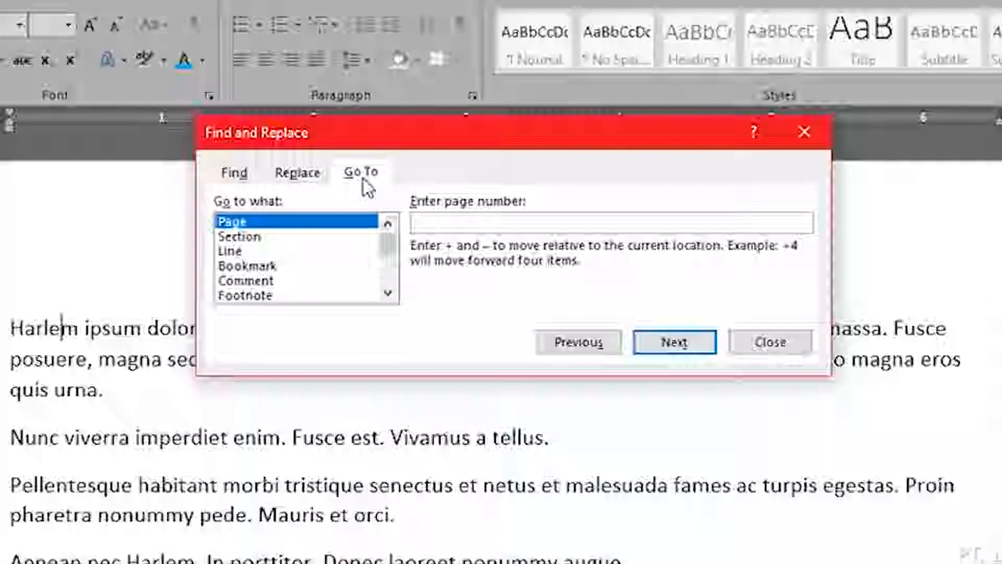
left_click(254, 239)
left_click(255, 252)
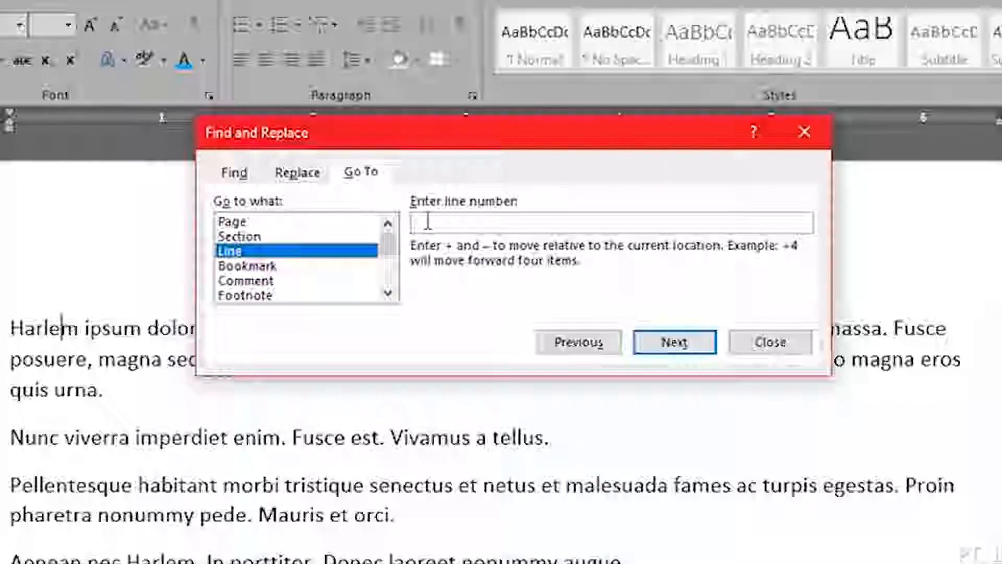
left_click(768, 348)
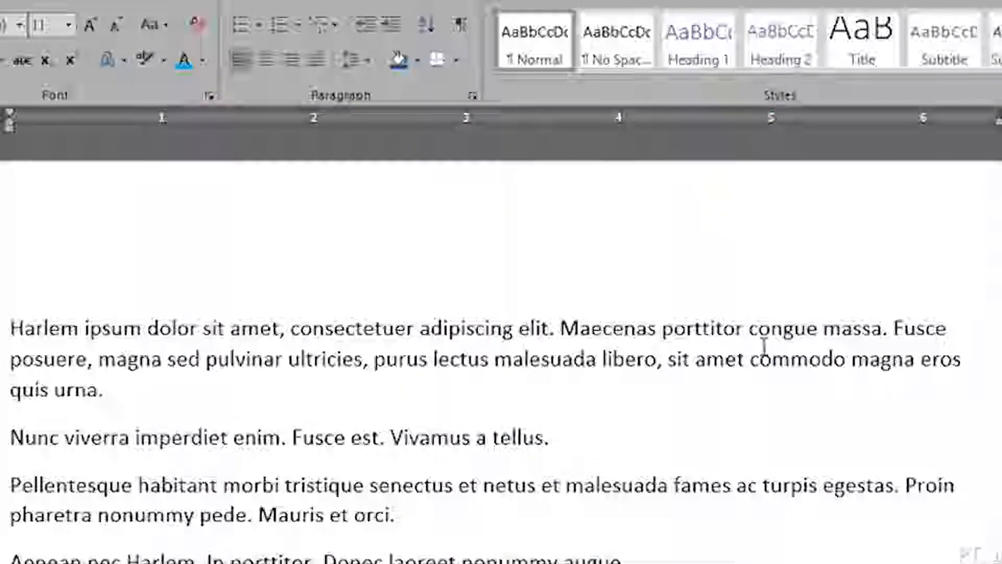
- Reopen Go To and compare the Find, Replace and Go To options of Find and Replace
key("ctrl+g")
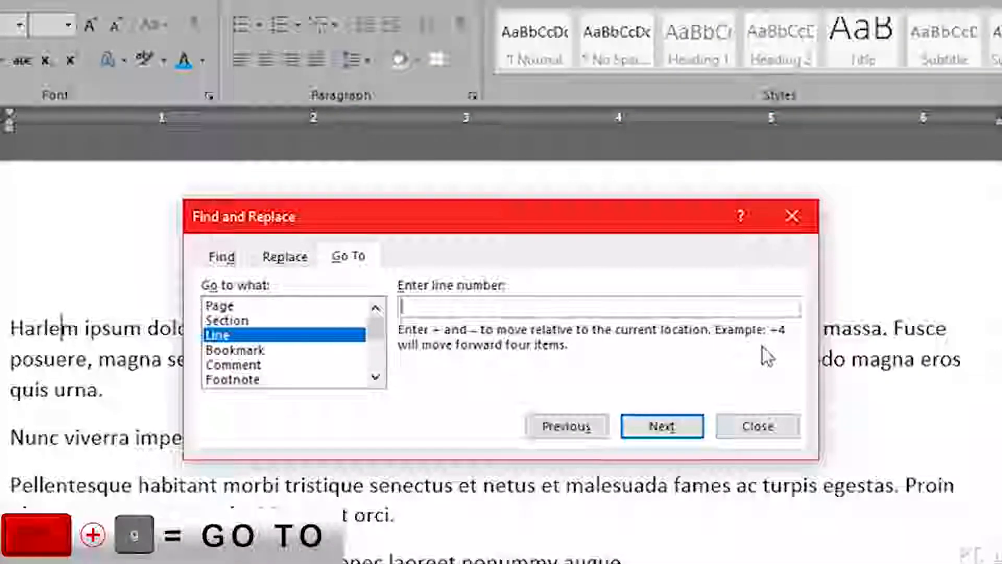
left_click(232, 253)
left_click(282, 258)
left_click(346, 257)
left_click(287, 257)
left_click(221, 256)
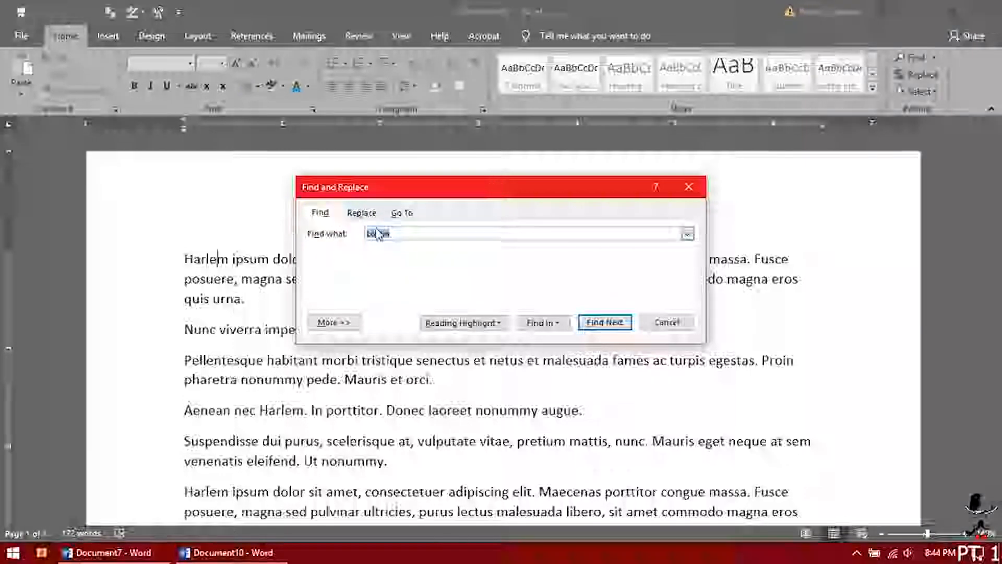
left_click(356, 218)
left_click(330, 218)
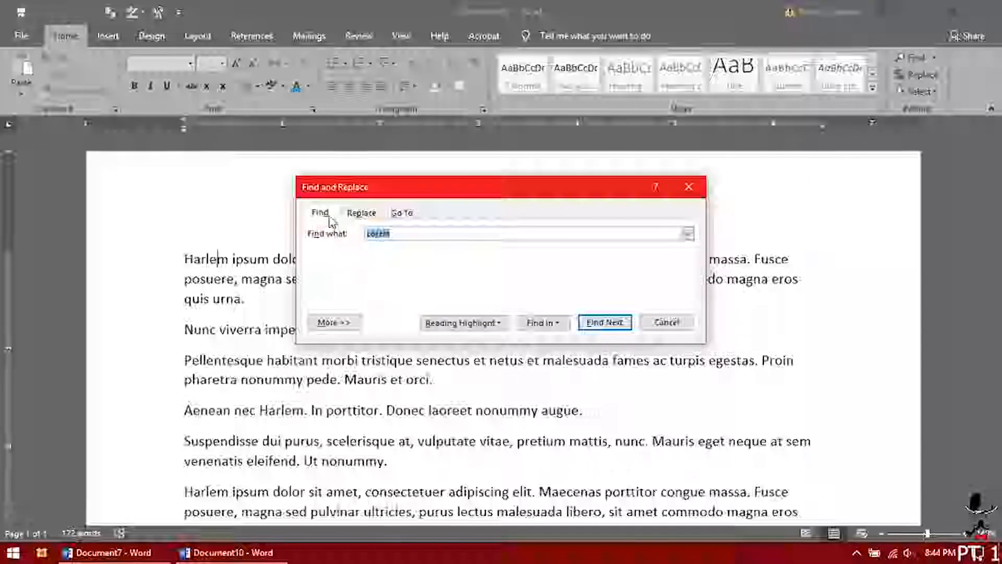
left_click(359, 218)
left_click(329, 215)
left_click(355, 217)
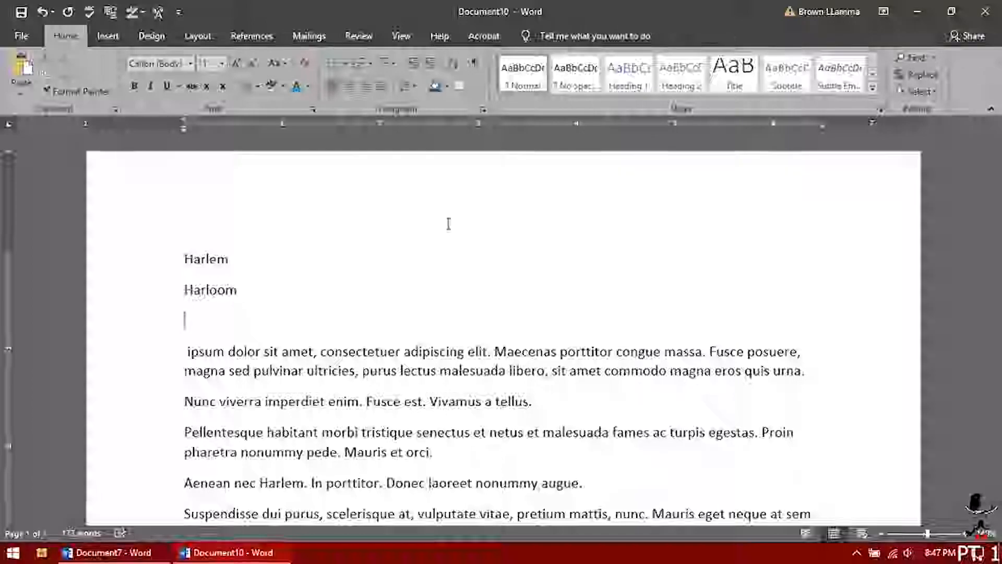
- Add the word "Harlume" on its own line below "Harloom", followed by a new empty line
double_click(213, 258)
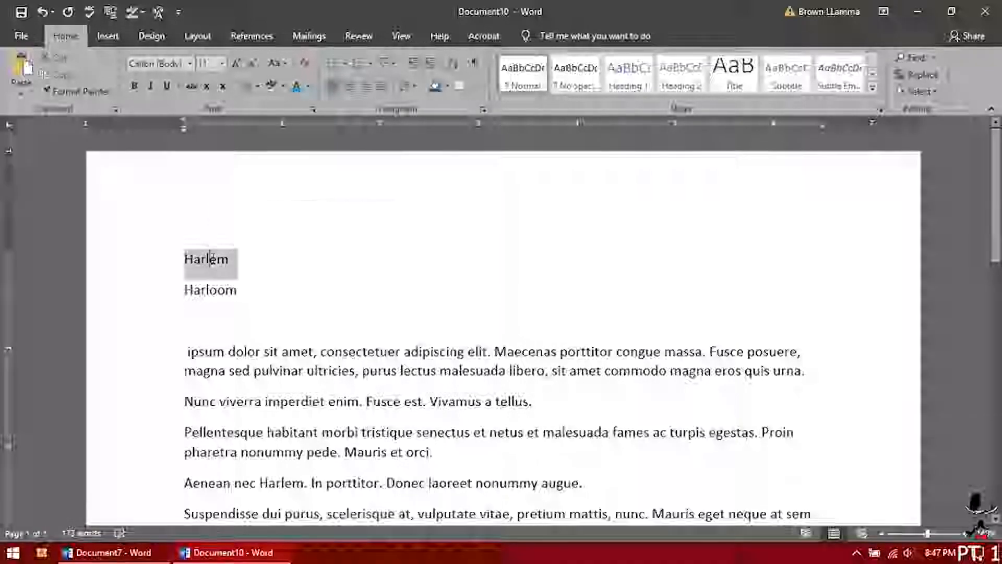
double_click(232, 291)
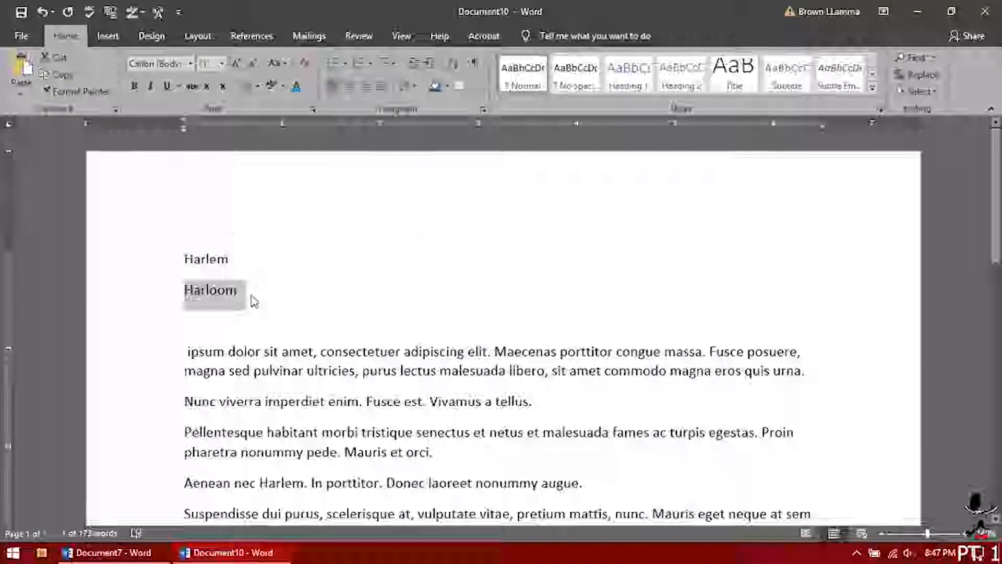
left_click(251, 296)
key("Return")
type("Har")
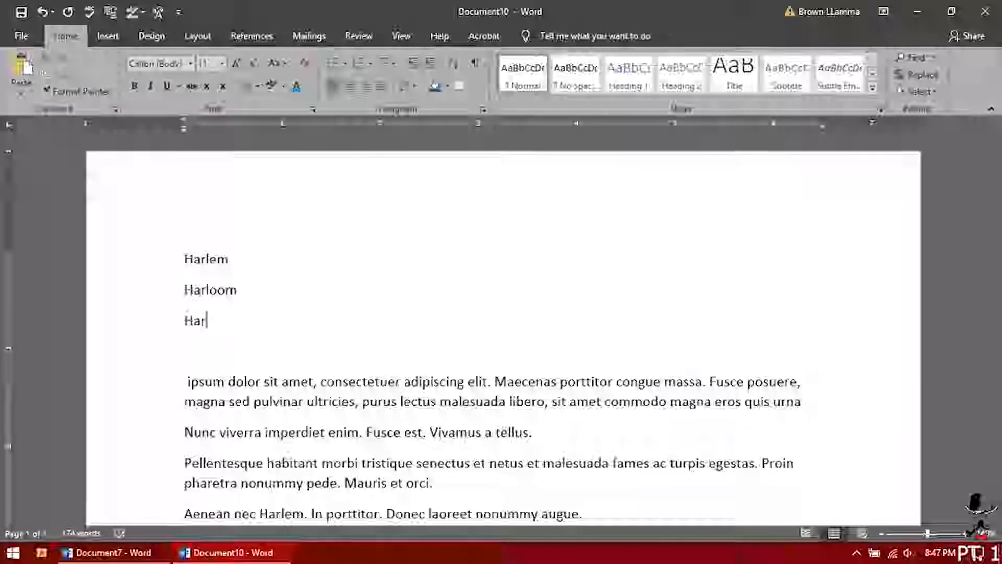
type("lume")
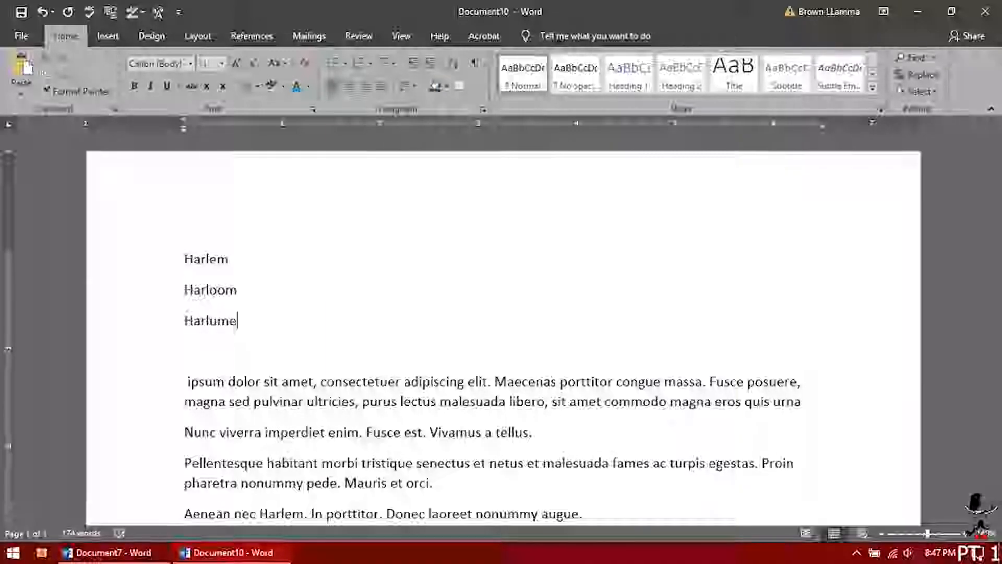
key("Return")
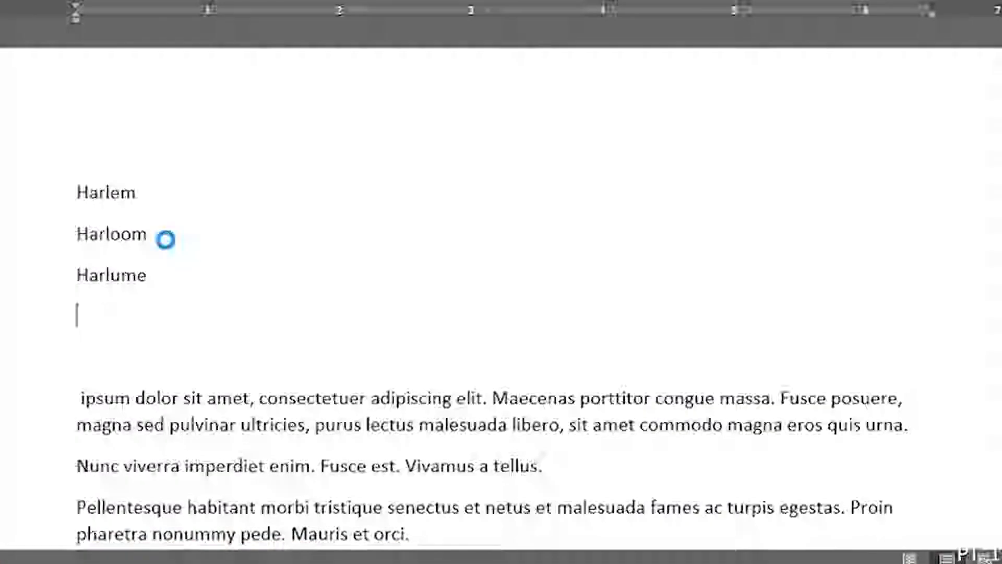
- Open text replacement and expand its additional search options
key("ctrl+h")
left_click(279, 205)
left_click(285, 205)
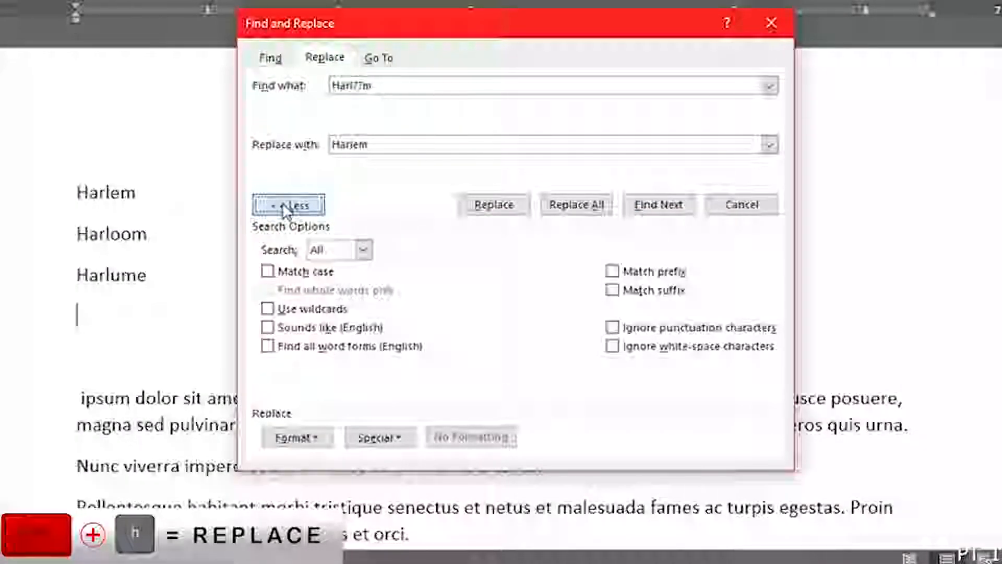
left_click(285, 206)
left_click(283, 206)
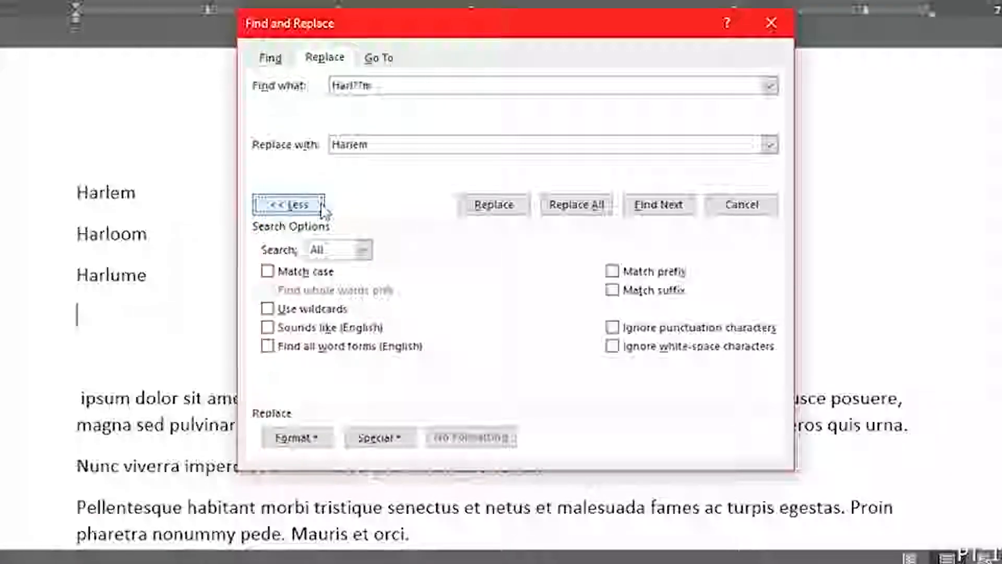
- Turn on wildcards for the replacement search and set the search text to "Harl??m"
left_click_drag(403, 85, 350, 86)
key("BackSpace")
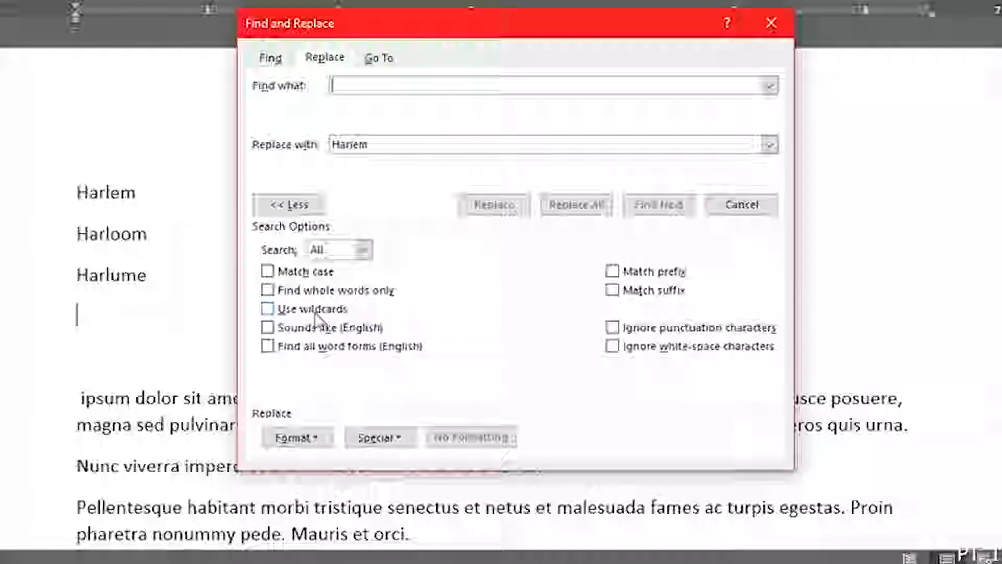
left_click(301, 309)
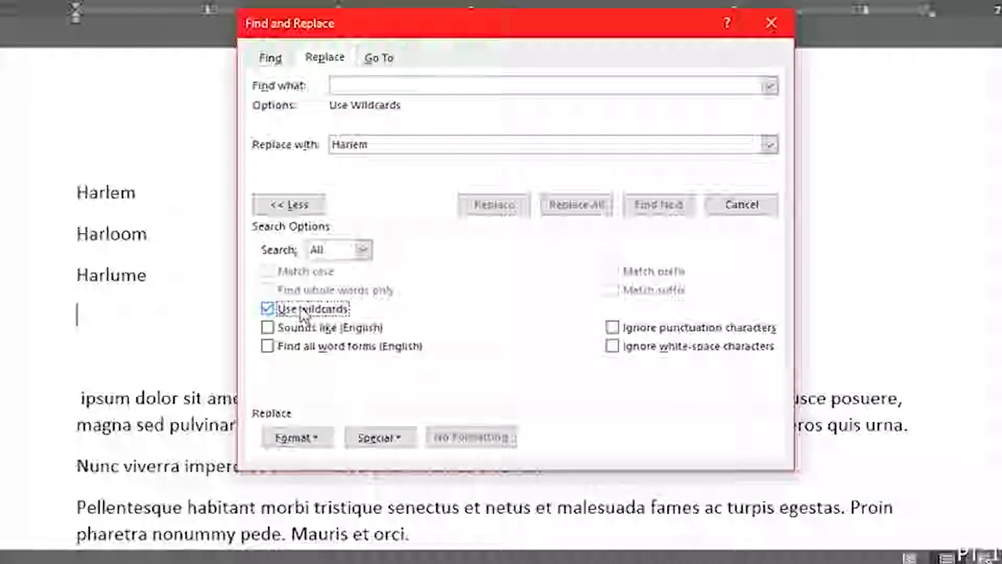
left_click(381, 84)
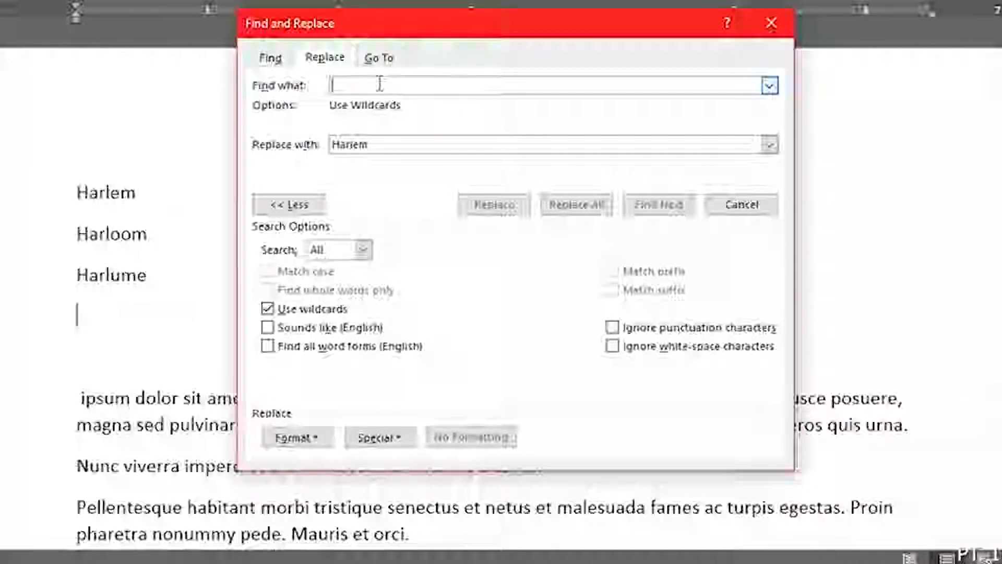
type("Harl")
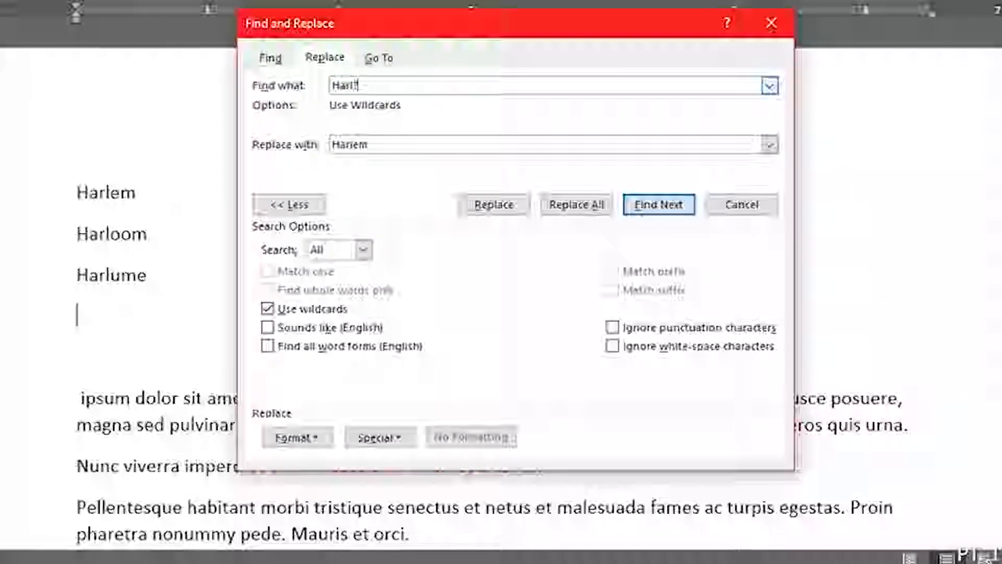
type("?m")
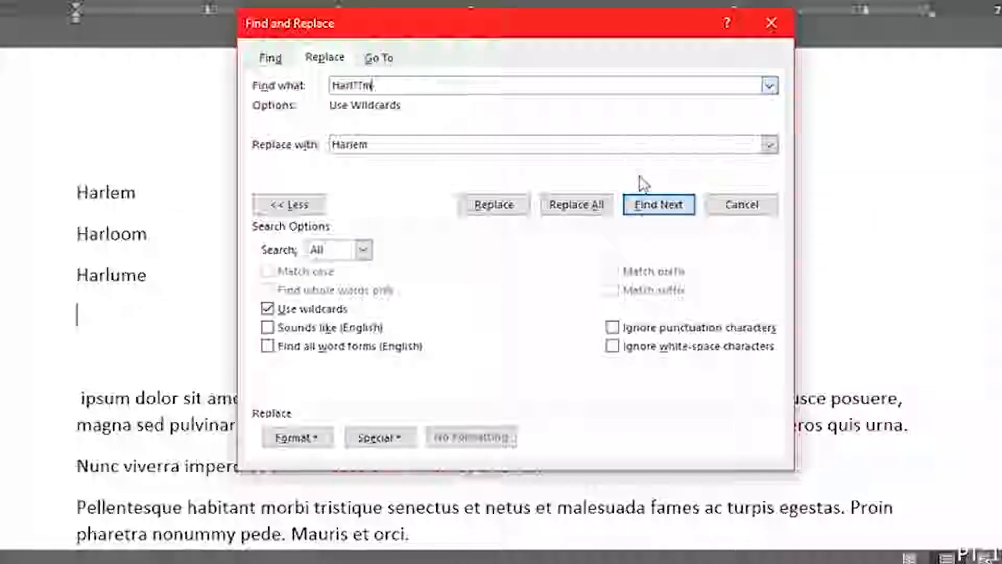
- Search the whole document for matches of "Harl??m", continuing past the end-of-search notice
left_click(658, 209)
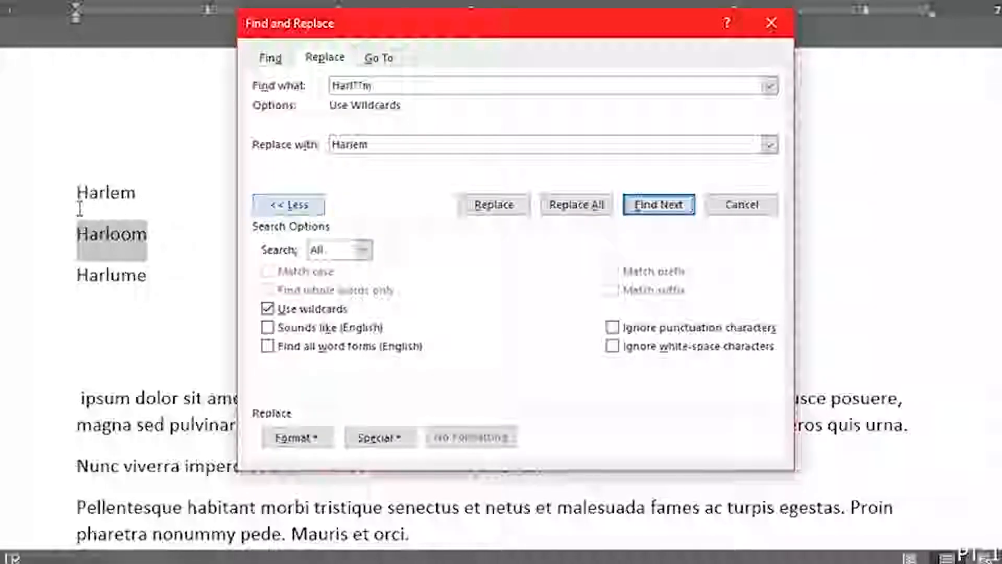
left_click(650, 207)
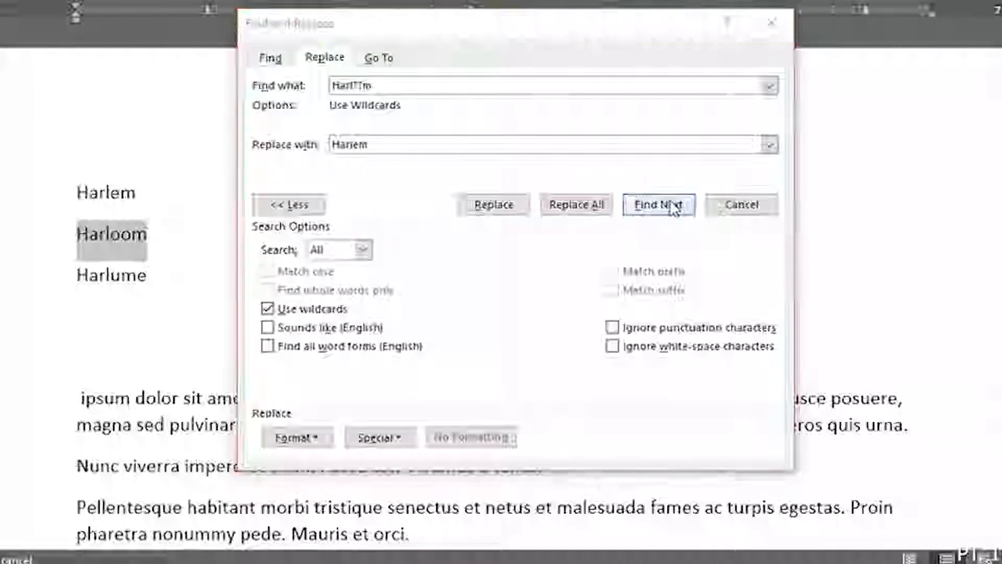
left_click(526, 275)
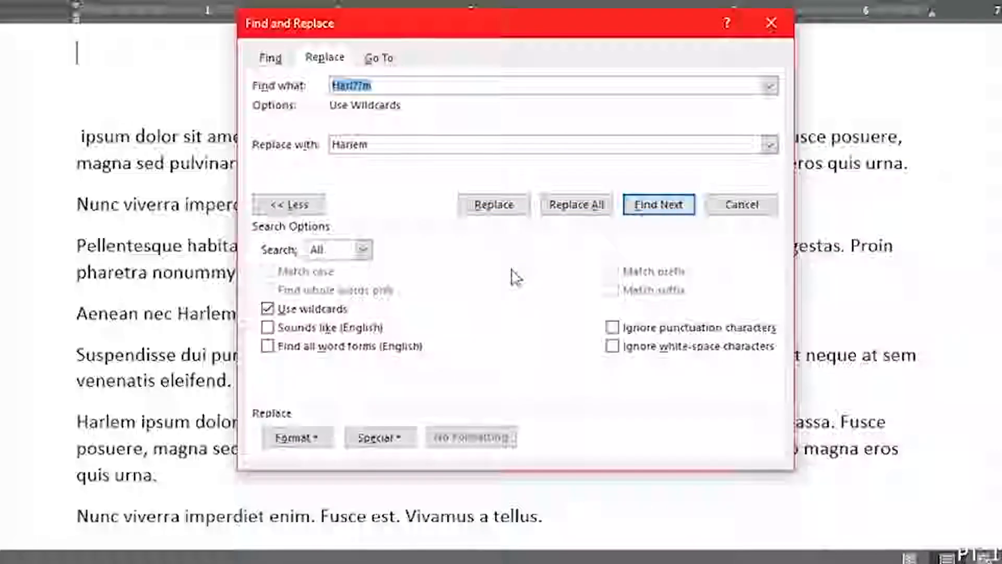
left_click(662, 207)
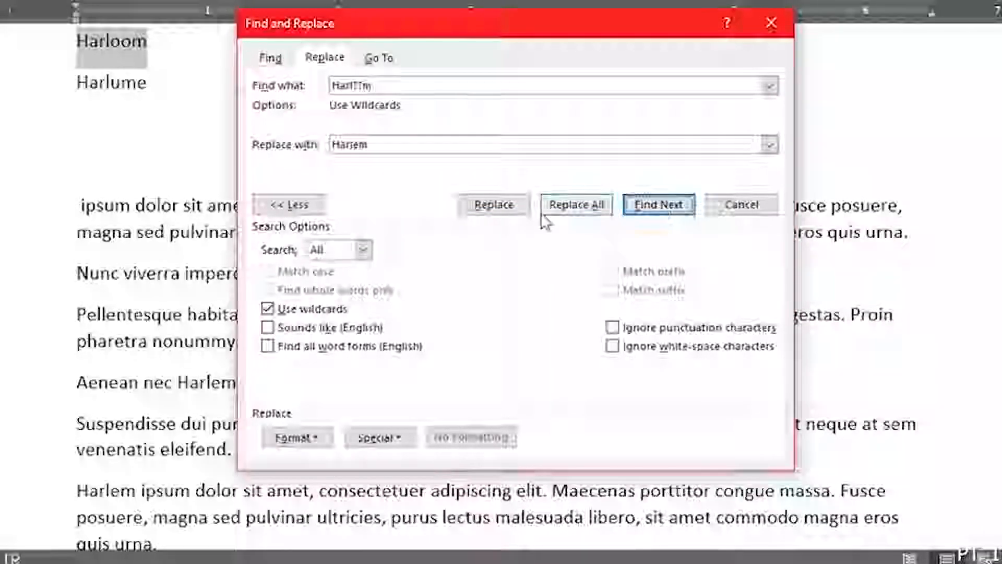
scroll(203, 163, "up", 3)
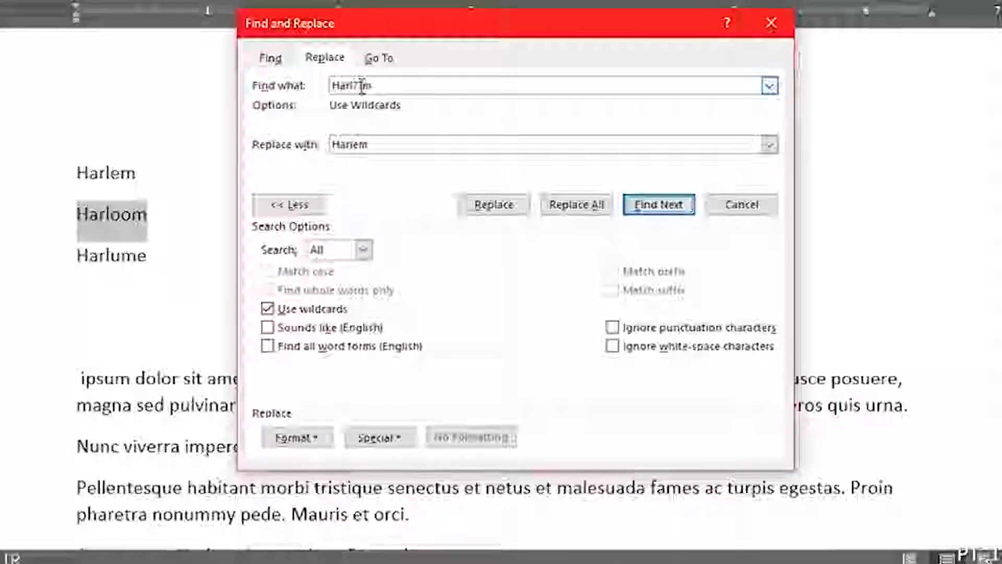
- Shorten the wildcard pattern to "Harl?m" and find its next match, checking the collapsed and expanded search options
key("BackSpace")
type("l")
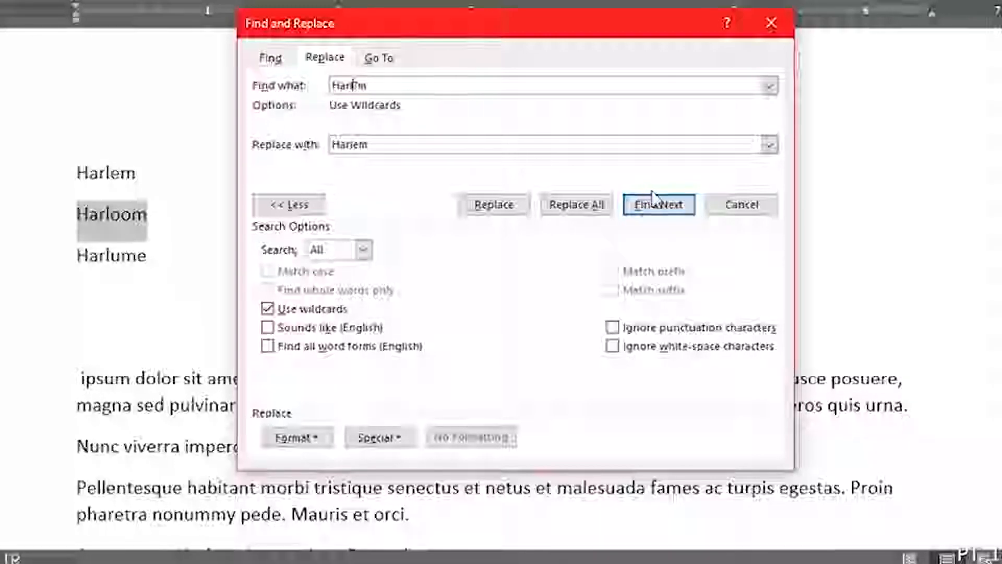
left_click(659, 205)
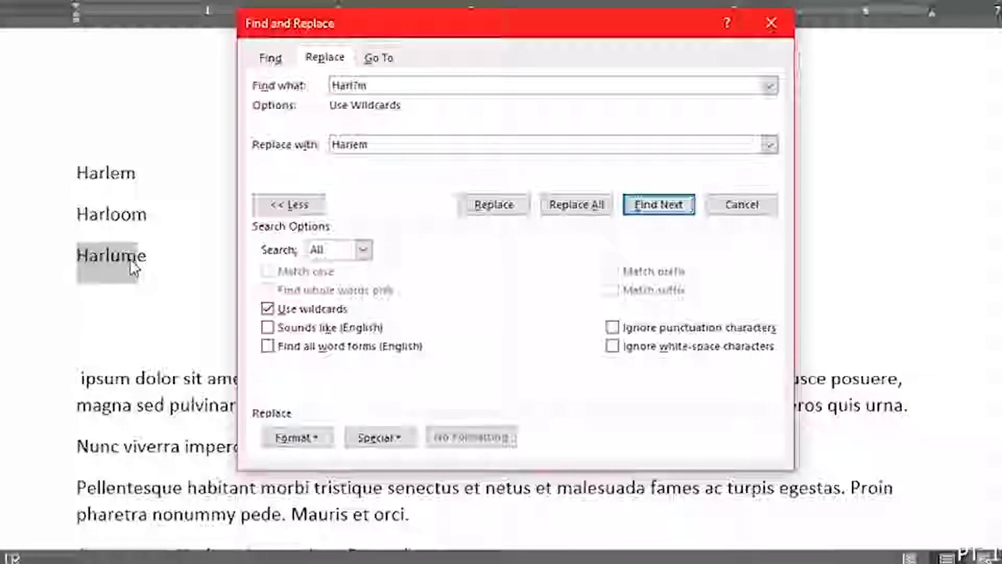
left_click(284, 208)
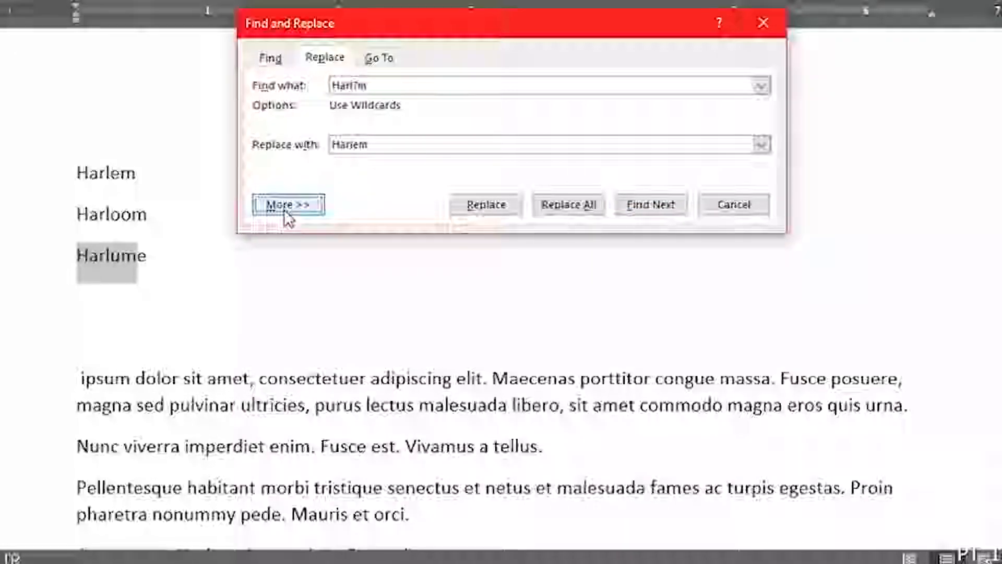
left_click(284, 209)
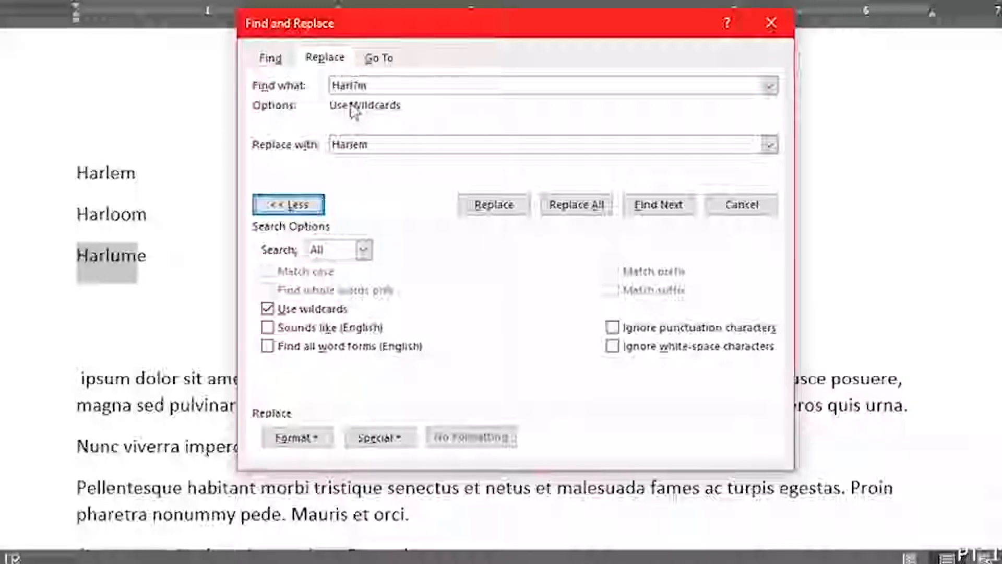
- Set the wildcard search text to "Harl*" and find its first match in the paragraphs below the word list
left_click_drag(392, 86, 326, 93)
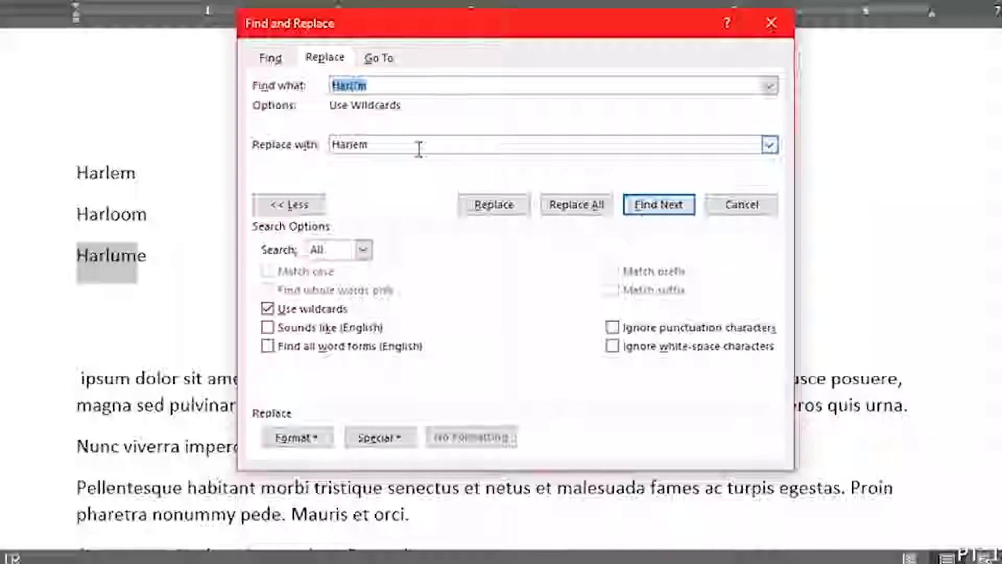
type("Harl")
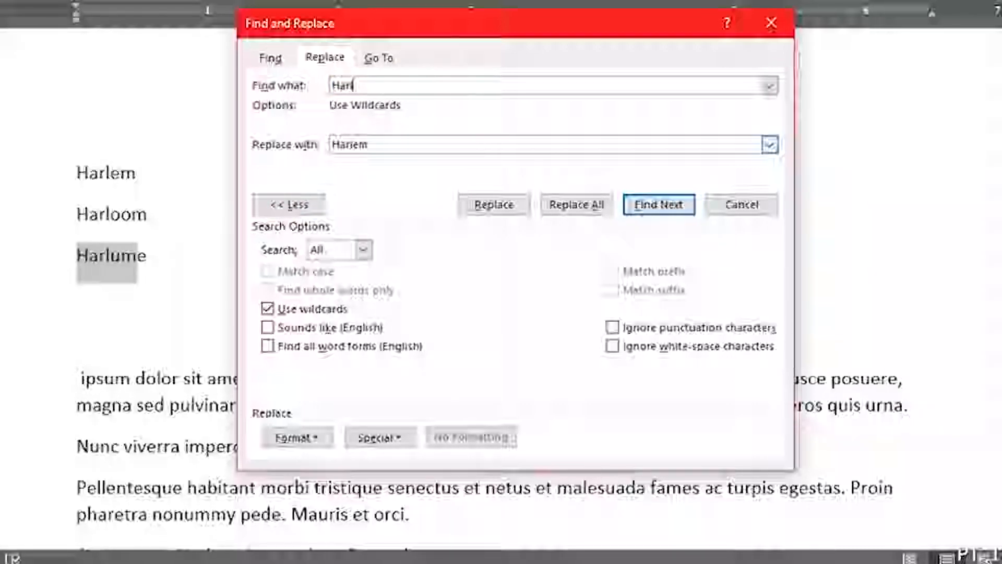
type("*")
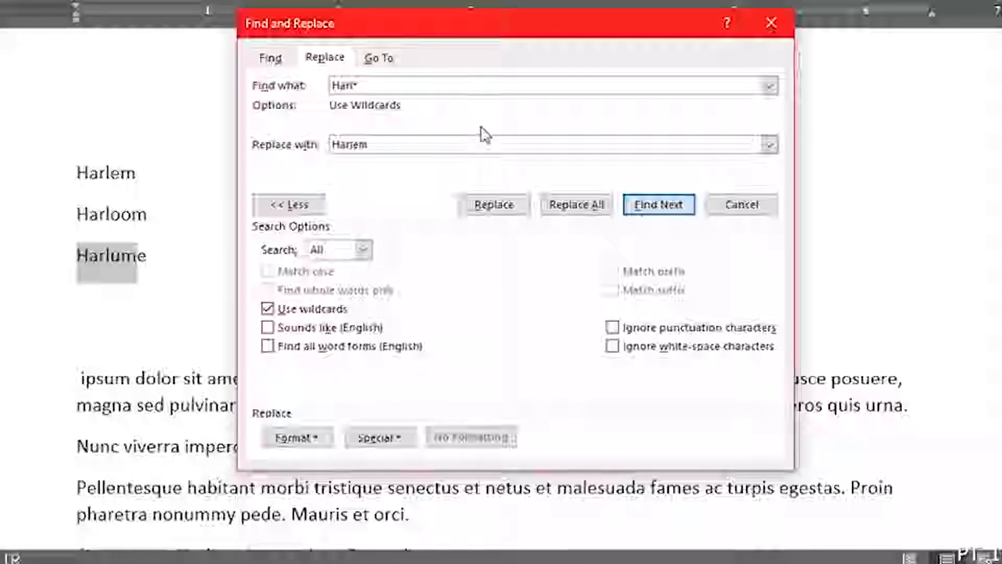
left_click(652, 202)
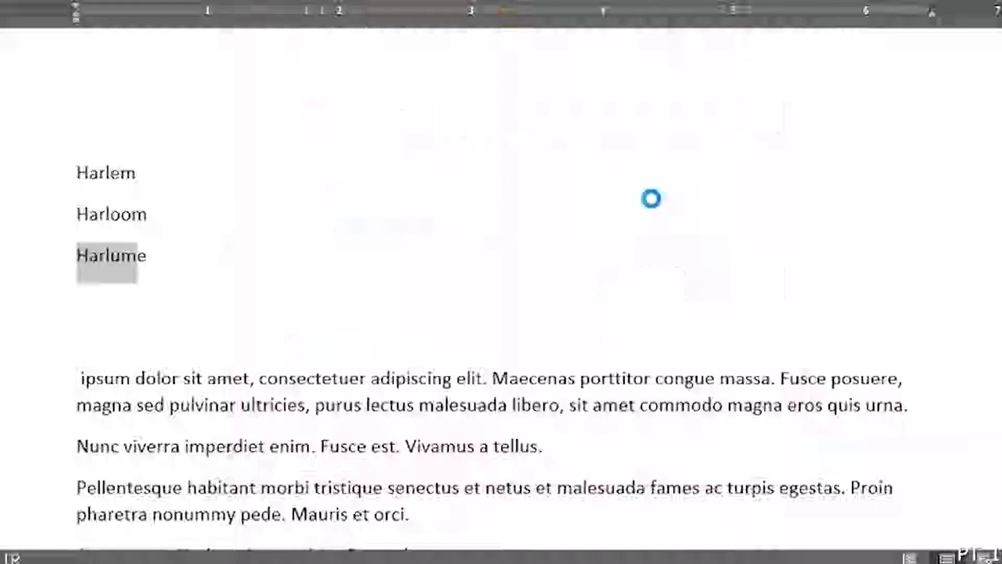
left_click(518, 272)
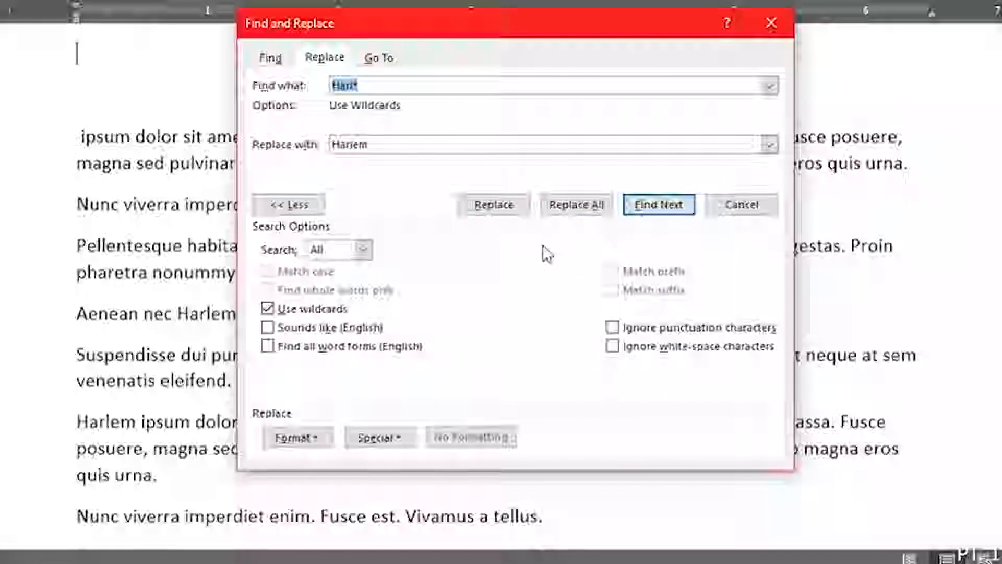
left_click(647, 204)
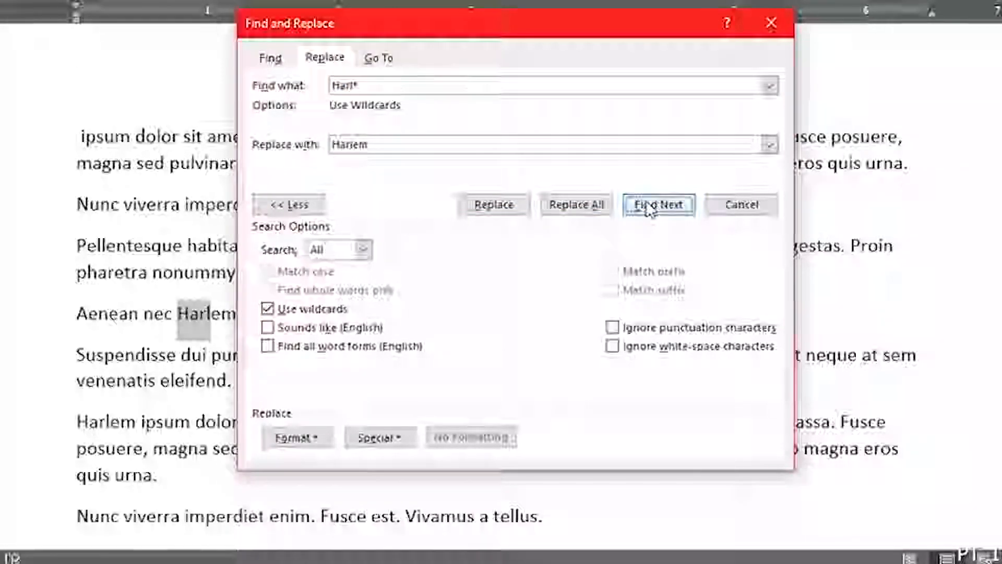
- Move Find and Replace off the text and go through the remaining "Harl*" matches until the search finishes
left_click_drag(511, 20, 705, 13)
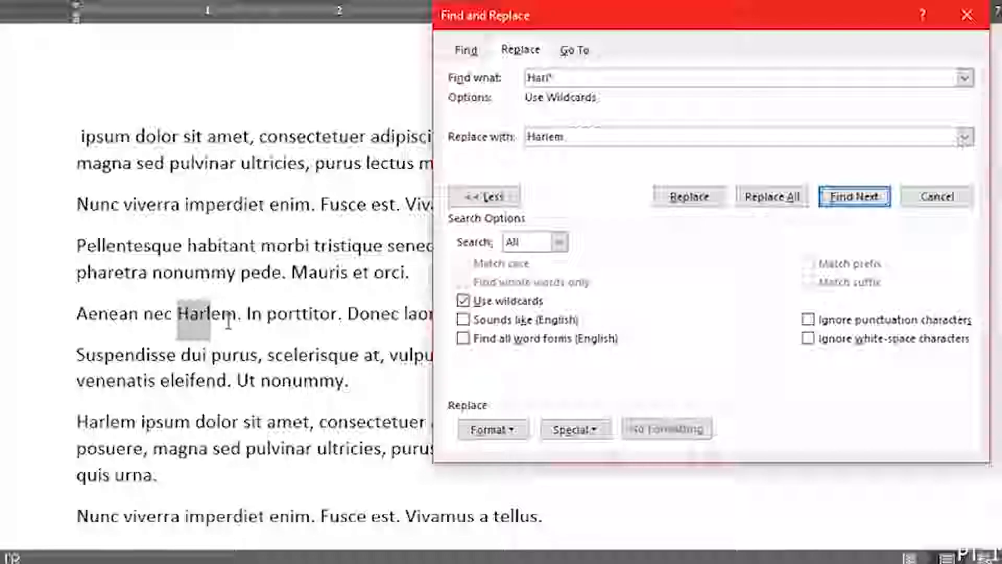
left_click(839, 198)
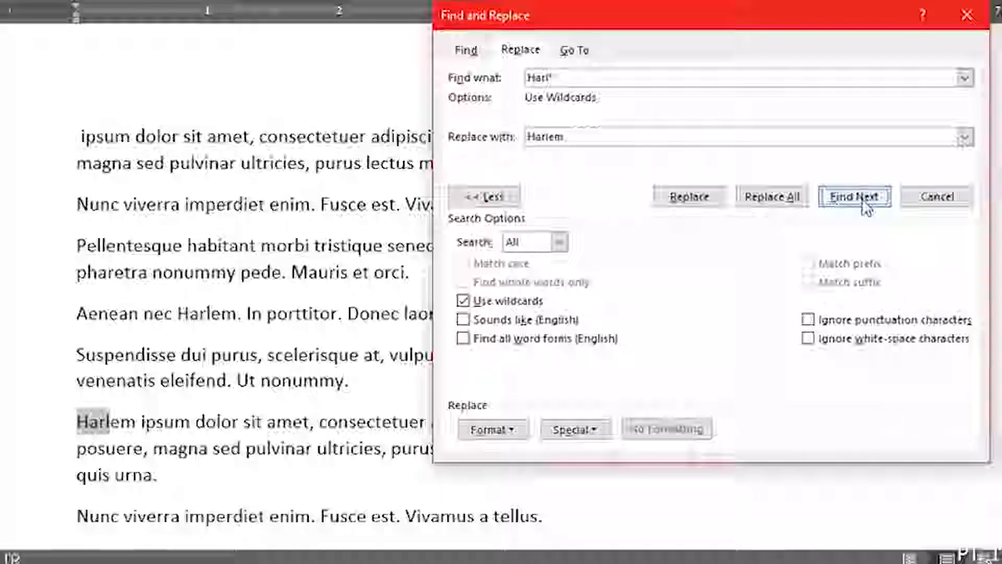
left_click(859, 201)
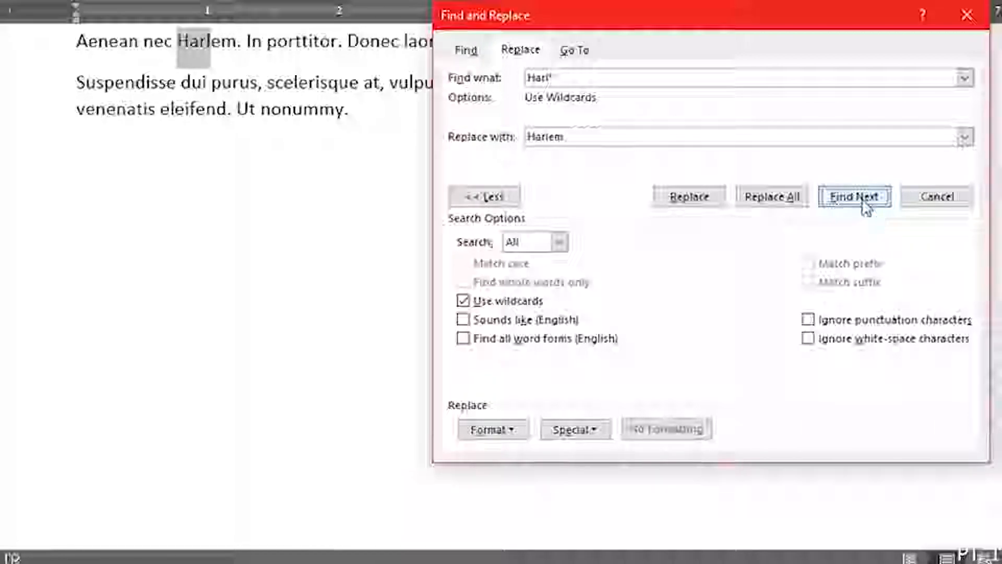
left_click(856, 197)
left_click(864, 202)
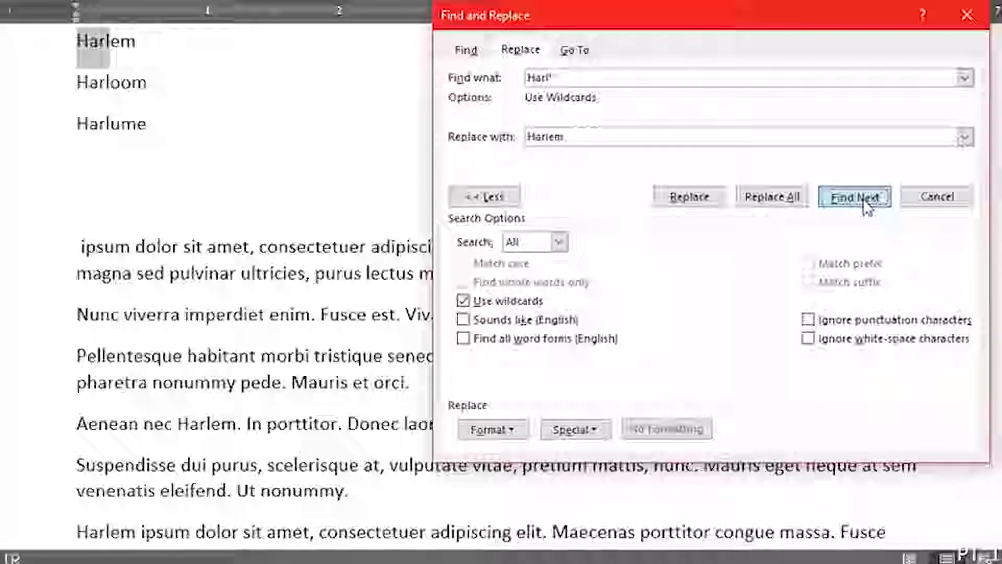
left_click(867, 204)
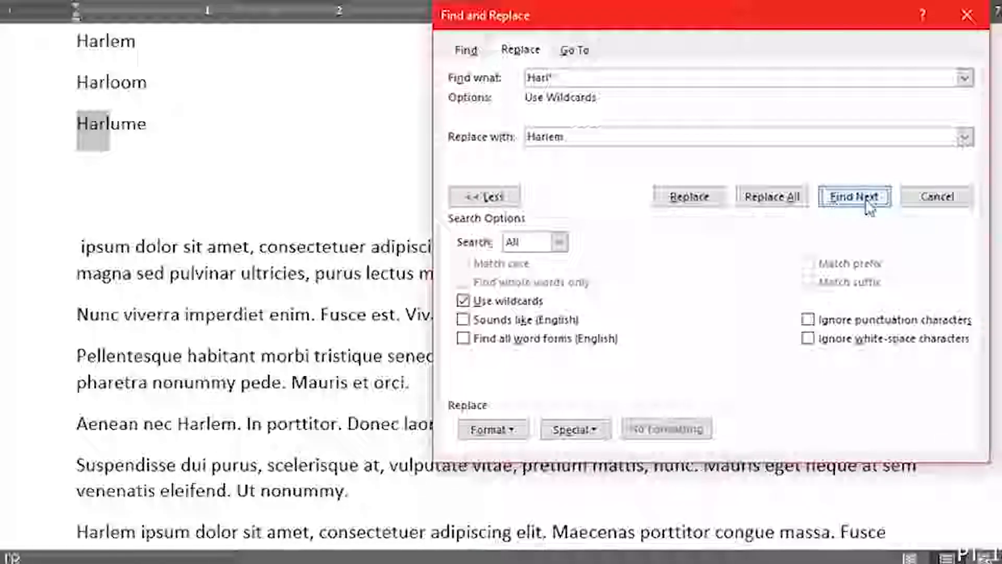
left_click(866, 201)
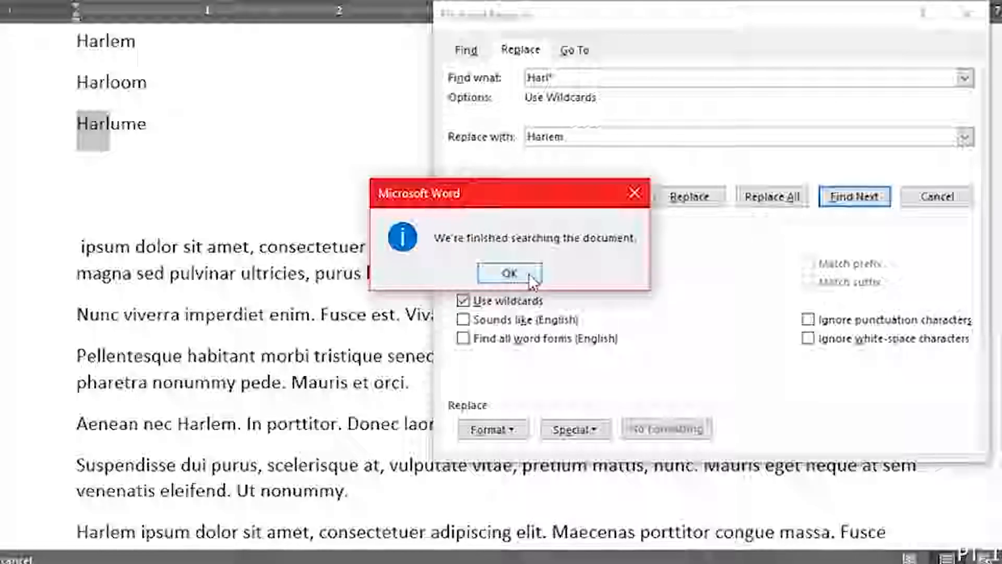
left_click(509, 273)
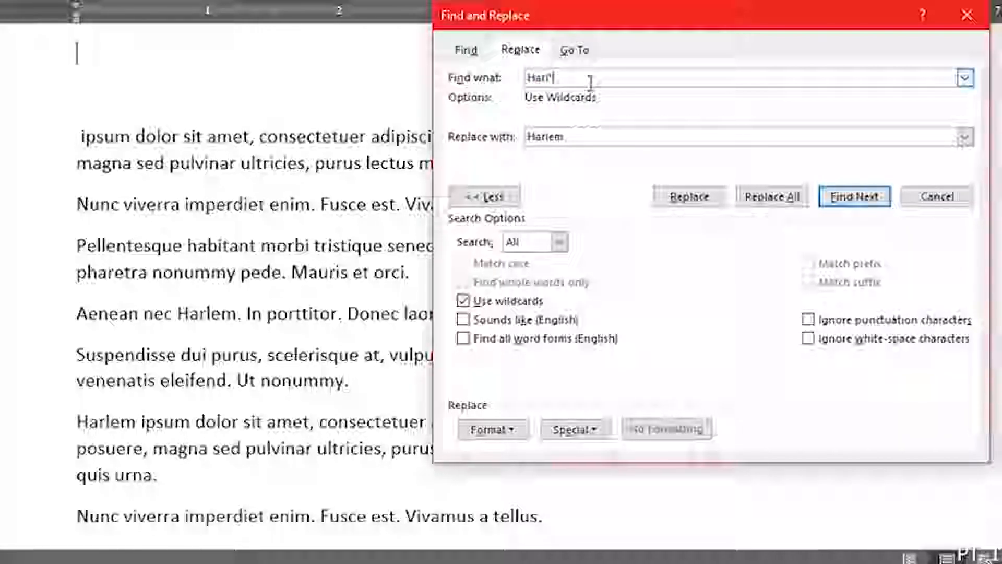
- Run through the "Harl*" matches again, from the one in the "Aenean nec" paragraph to the word "Harlume"
left_click(840, 201)
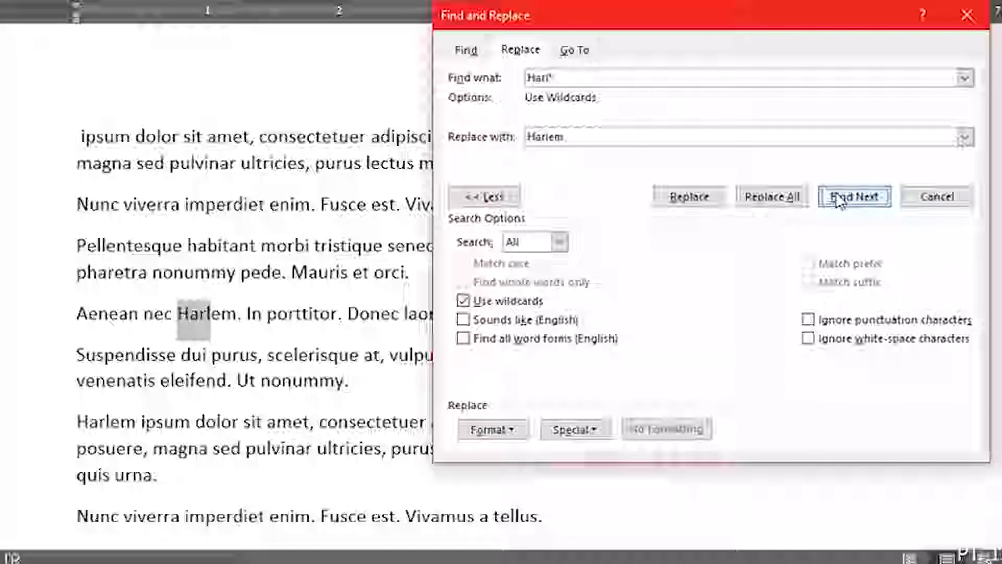
left_click(839, 201)
left_click(839, 201)
left_click(839, 201)
left_click(840, 201)
left_click(840, 201)
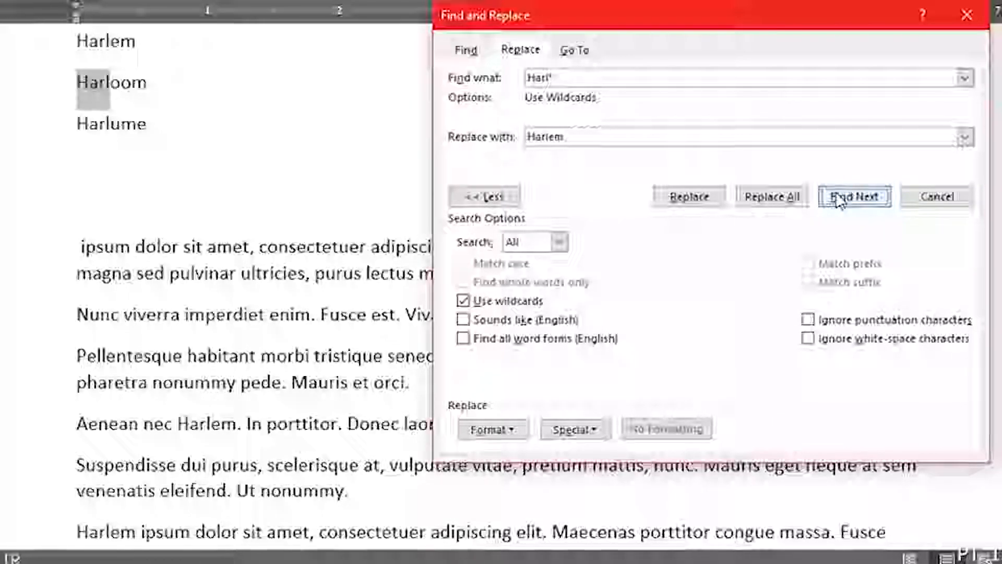
left_click(840, 200)
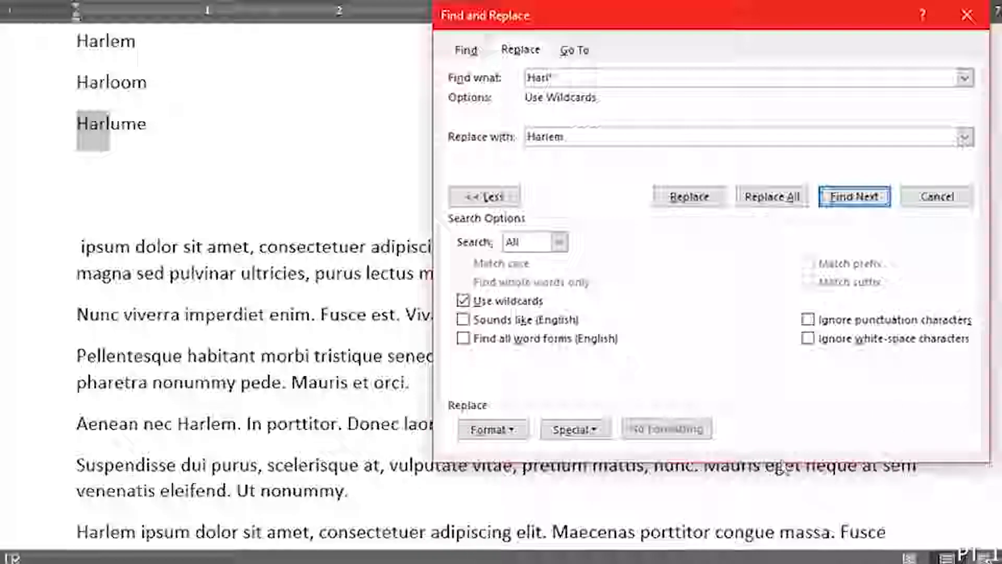
- Turn off the wildcards option and close Find and Replace
left_click(478, 303)
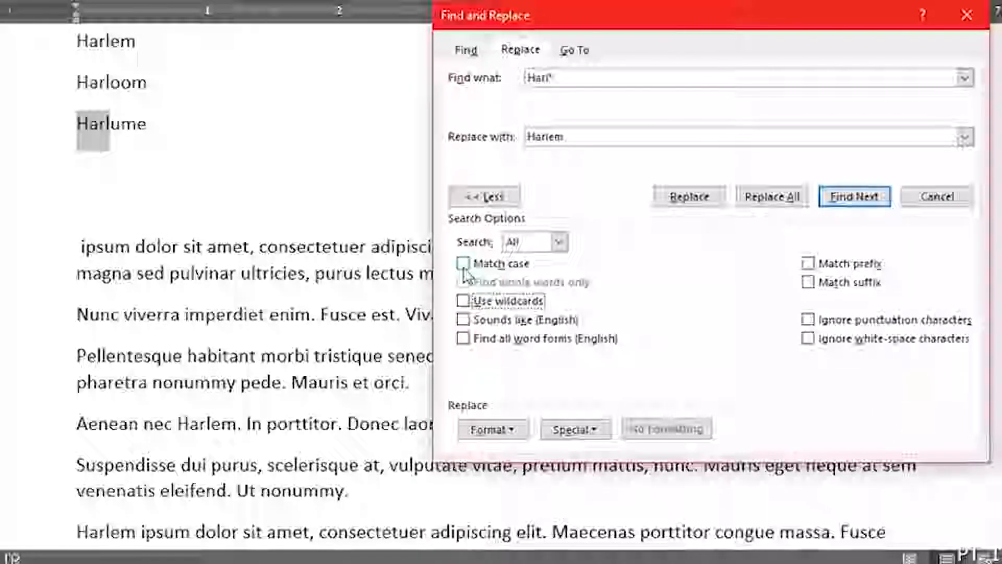
left_click(964, 17)
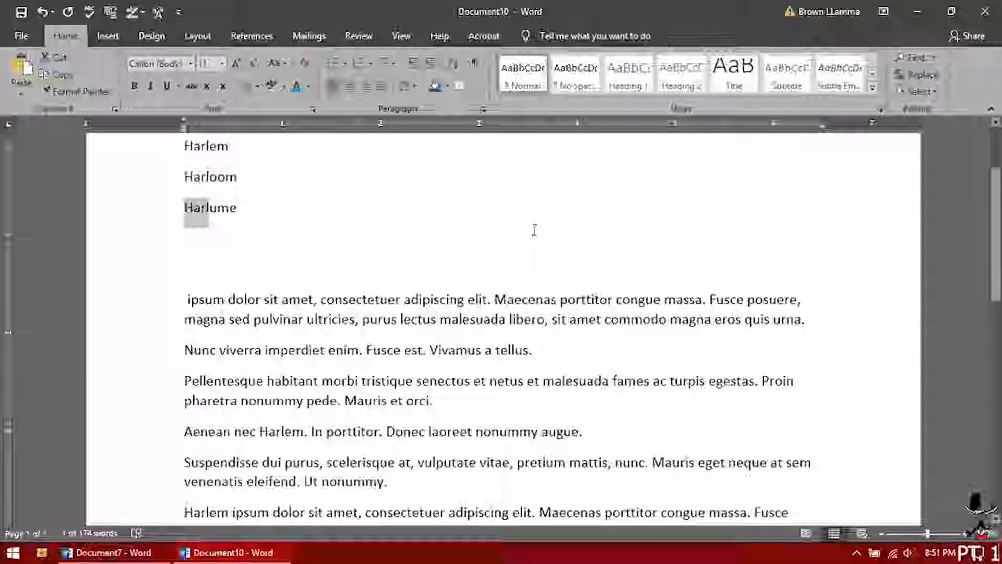
- Select the entire content of the document and delete it
key("ctrl+a")
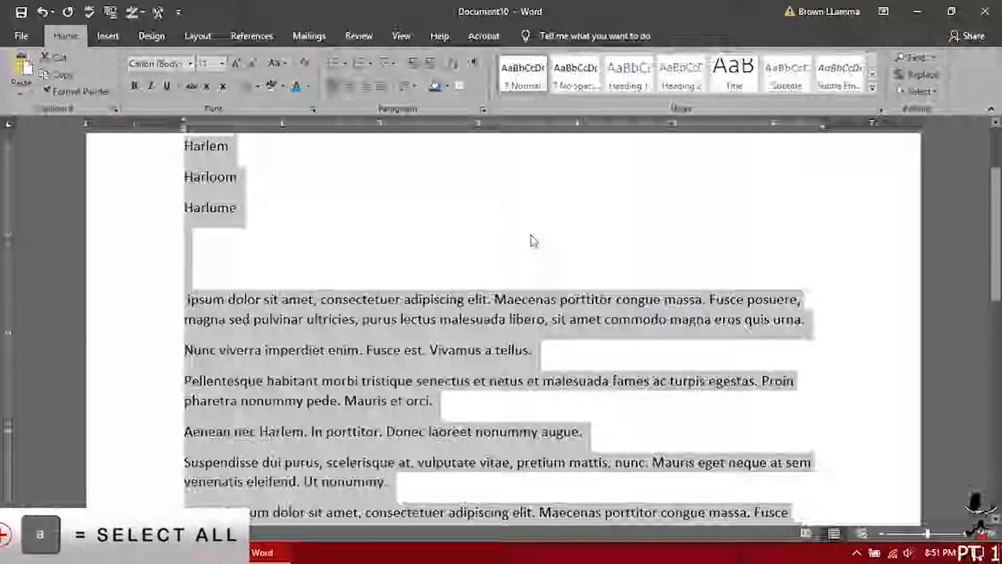
key("Delete")
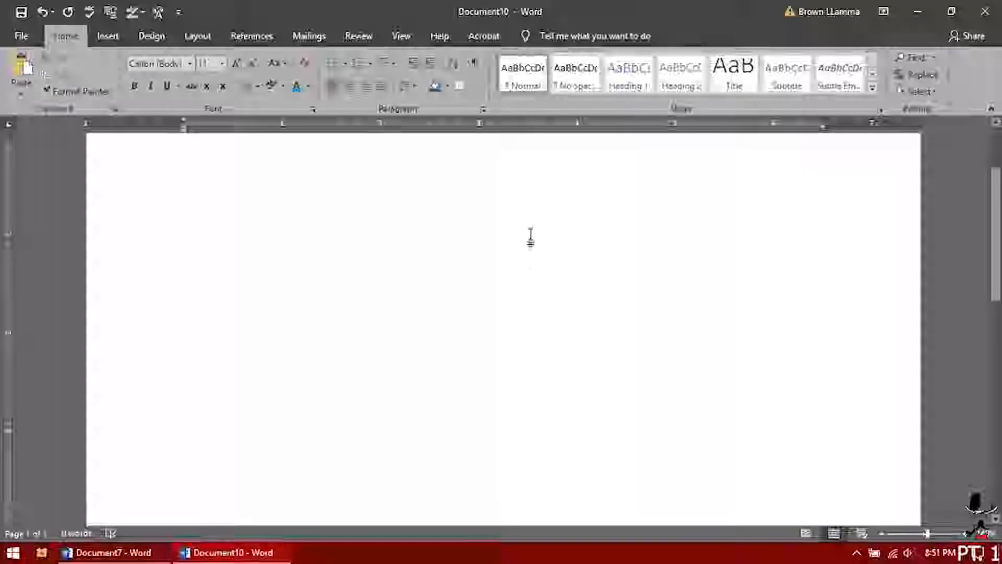
scroll(575, 252, "down", 1)
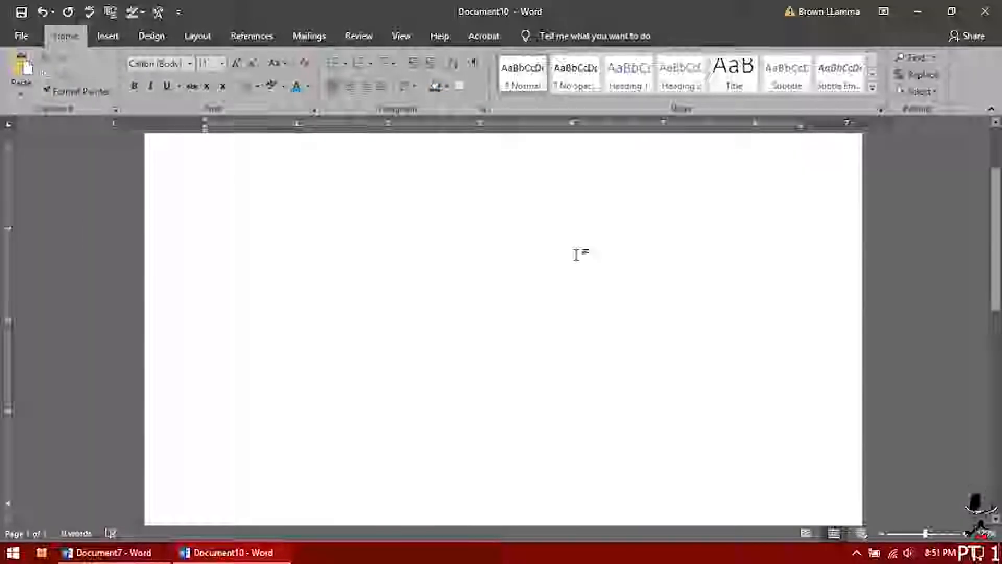
scroll(580, 258, "down", 6)
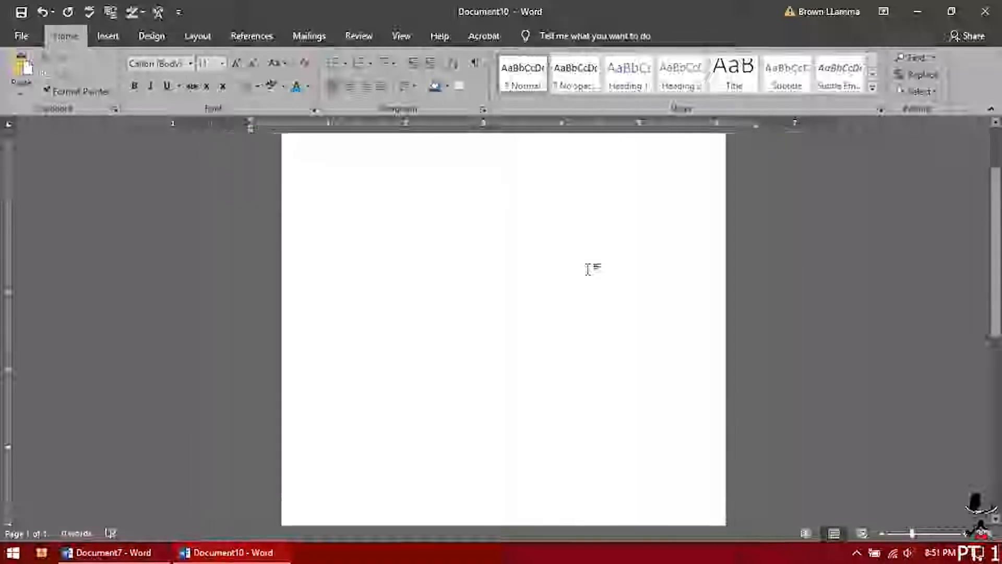
scroll(588, 268, "up", 5)
scroll(588, 269, "down", 2)
scroll(588, 268, "up", 1)
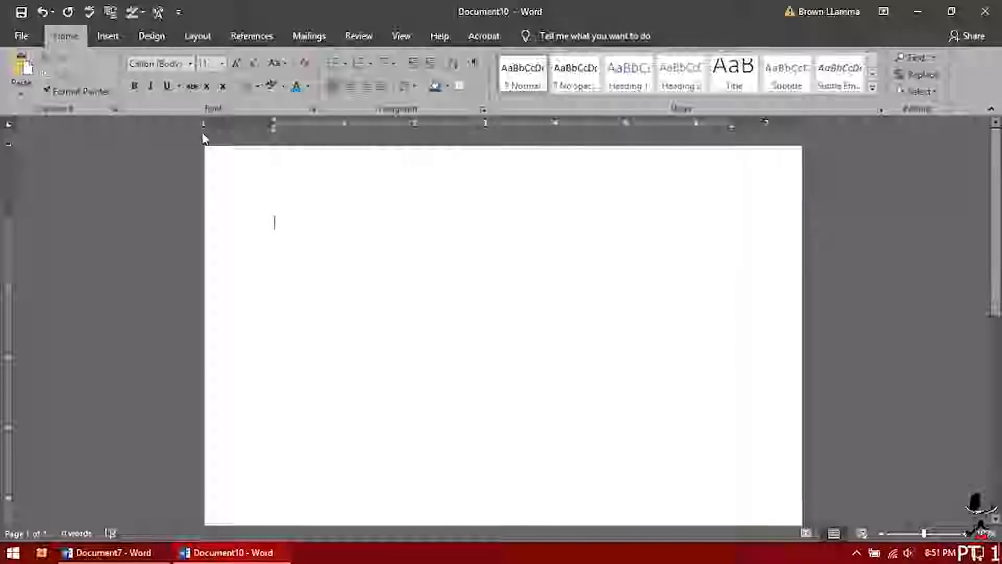
- Insert a table of four columns and four rows and add an empty line beneath it
left_click(108, 37)
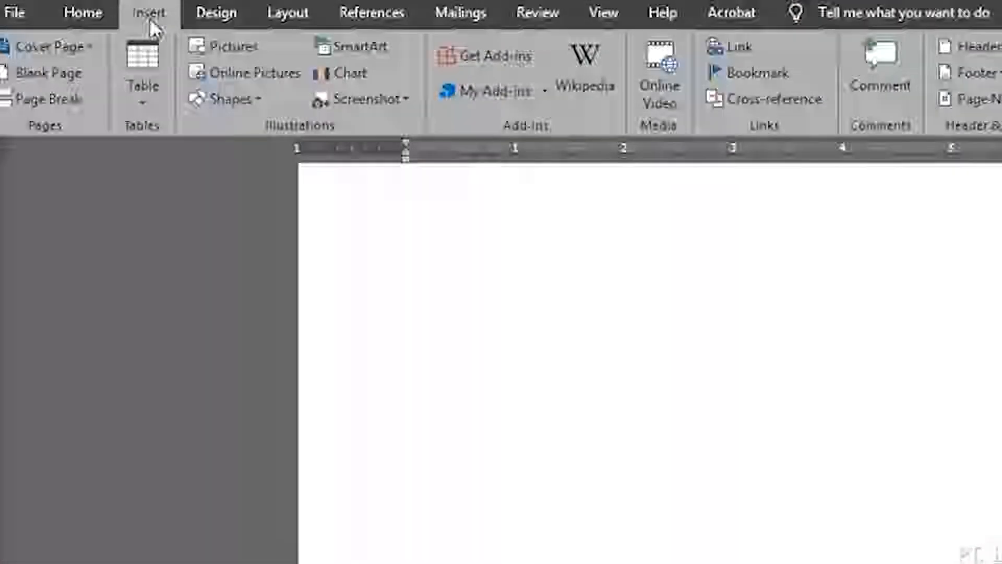
left_click(137, 103)
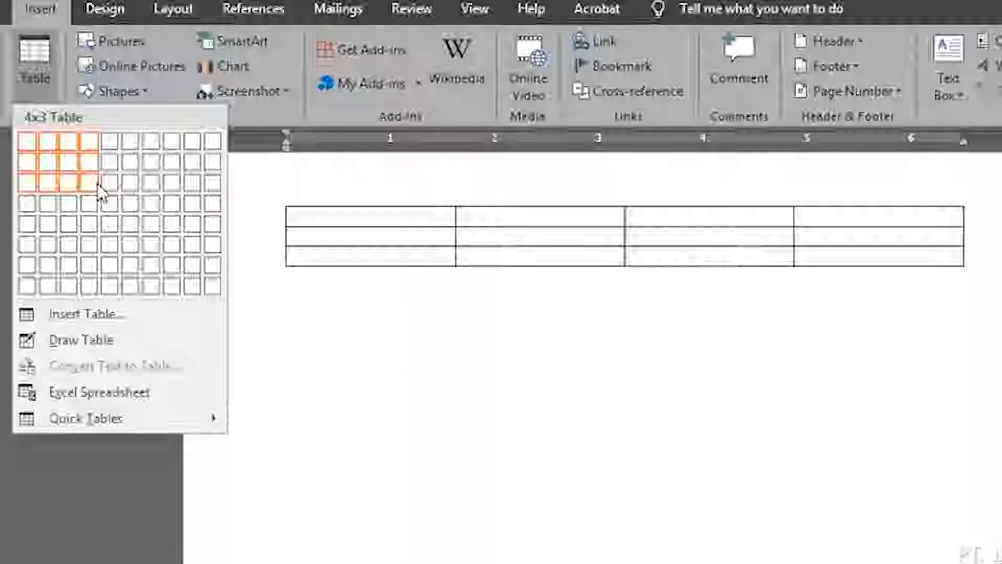
left_click(92, 201)
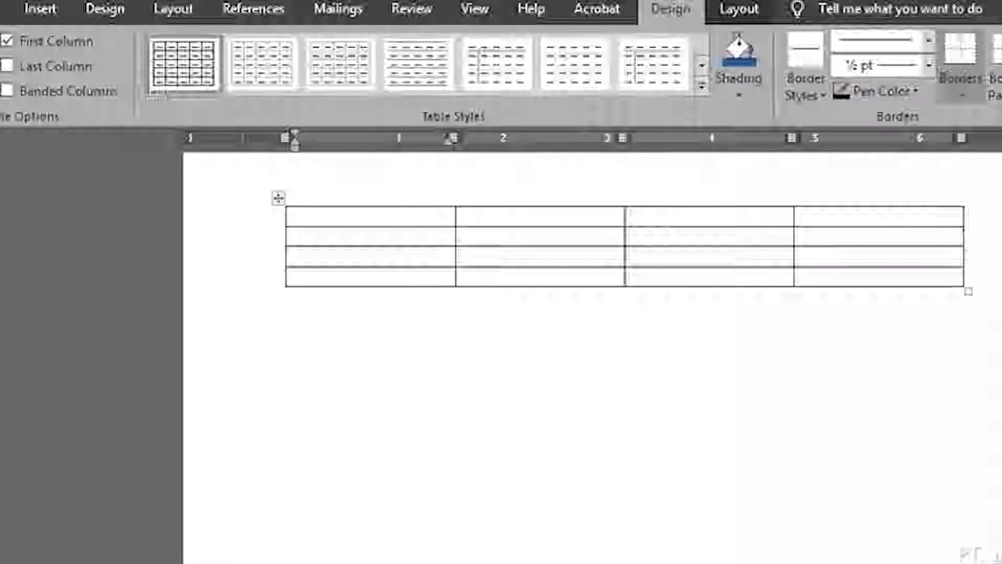
left_click(991, 299)
key("Return")
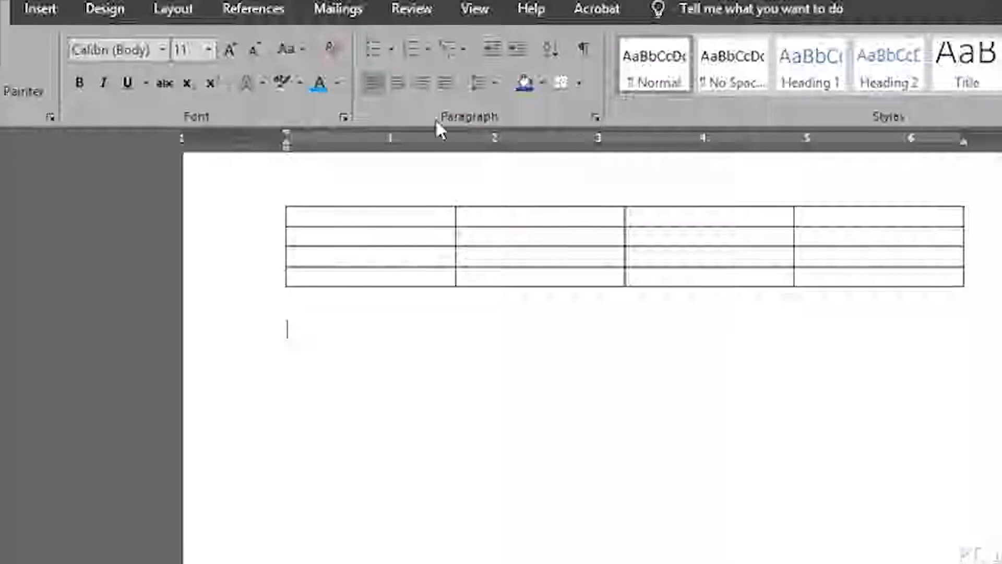
- Insert a second table beneath the first one by specifying 4 columns and 4 rows with automatic fixed column width
left_click(41, 10)
left_click(29, 87)
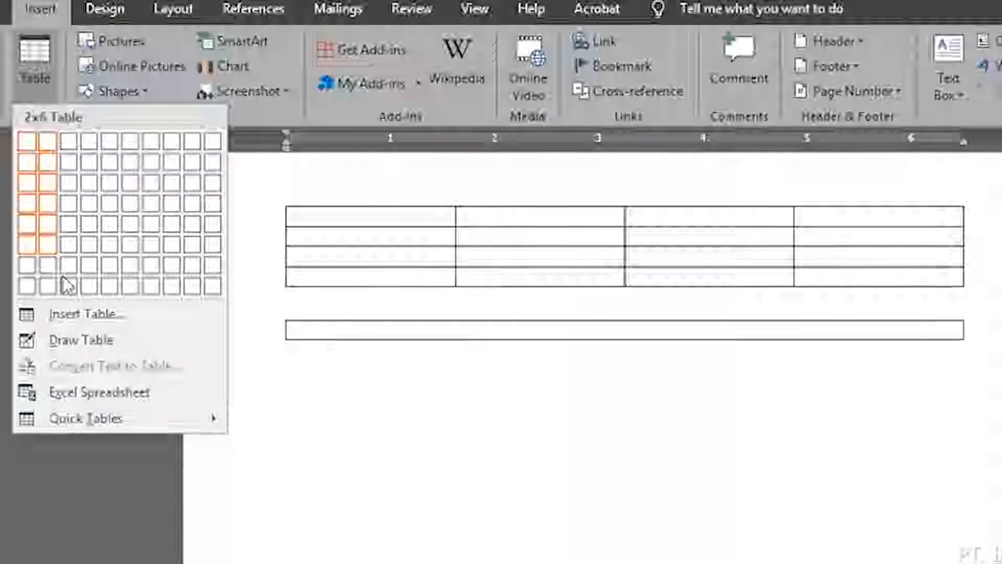
left_click(75, 314)
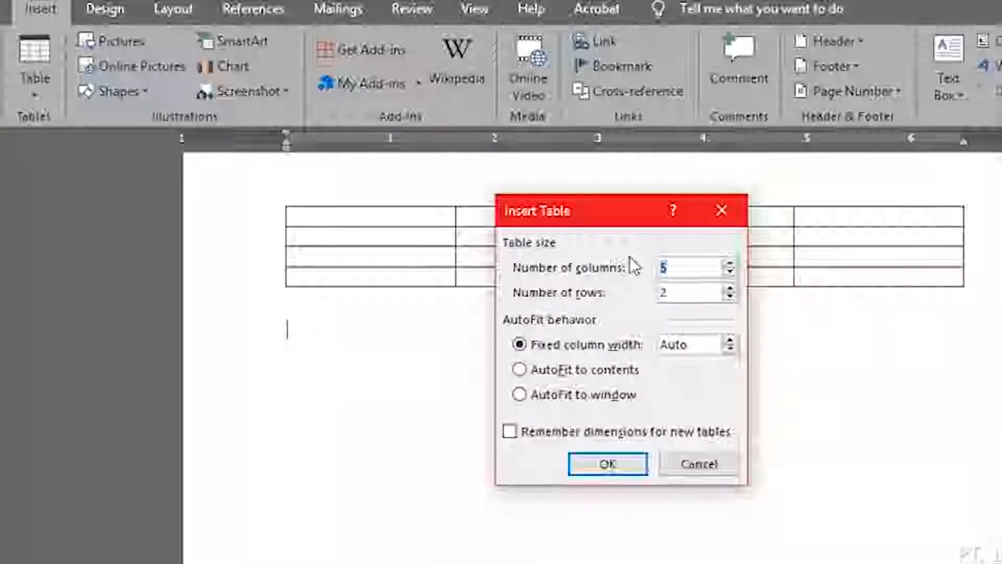
left_click(731, 273)
left_click(731, 288)
left_click(731, 288)
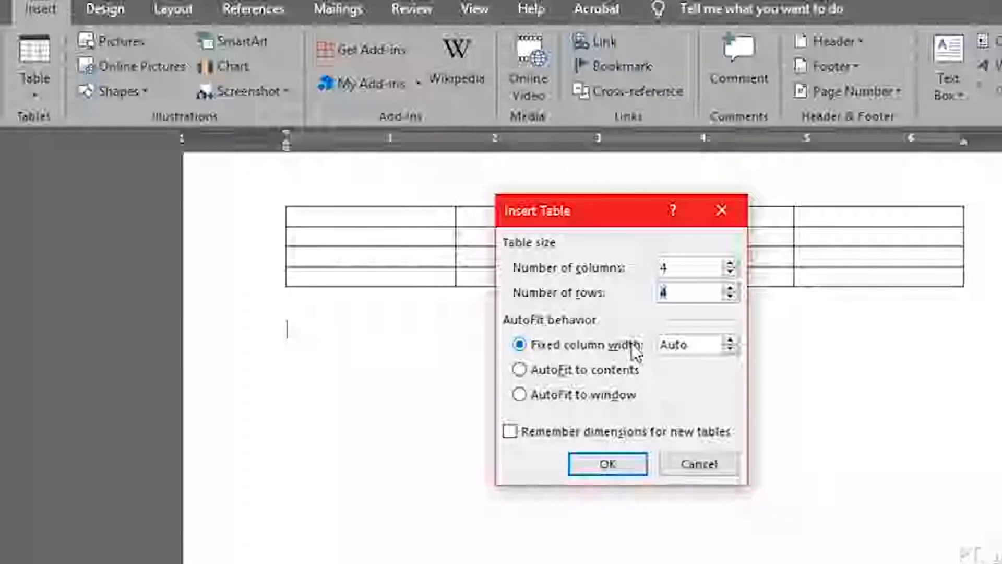
left_click(622, 463)
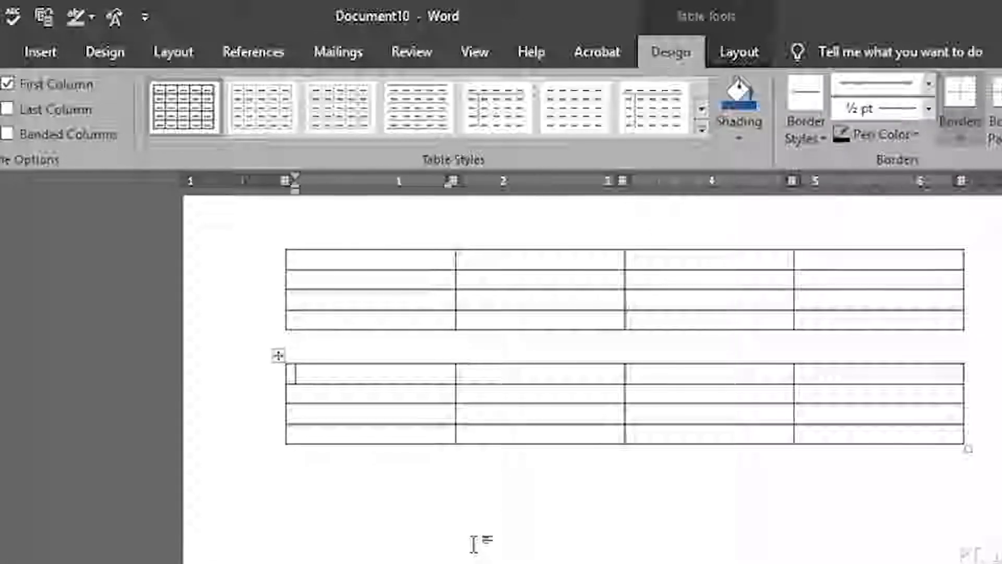
- Compare the contextual table design and layout tools with the cursor inside the first table and below the tables
left_click(473, 545)
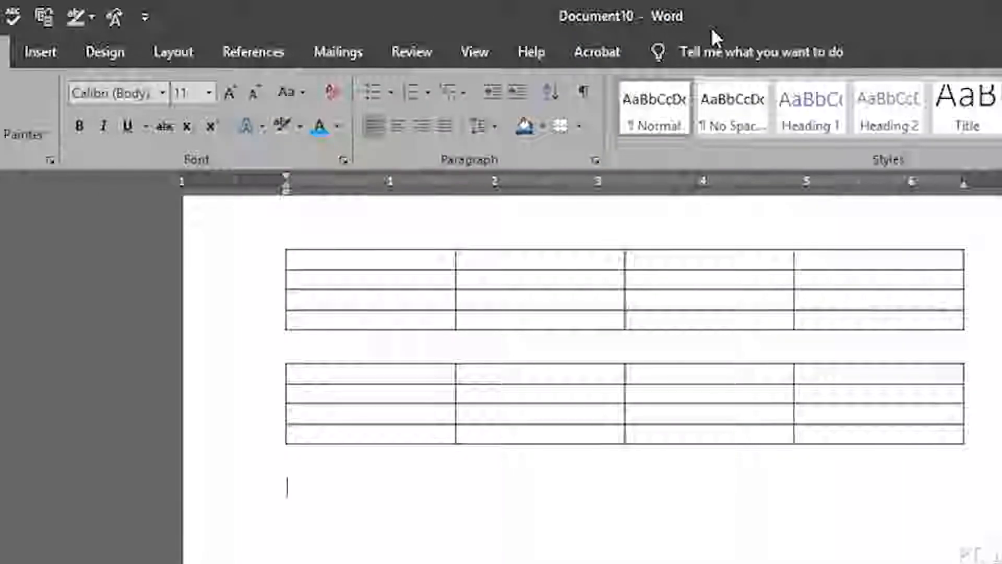
left_click(520, 294)
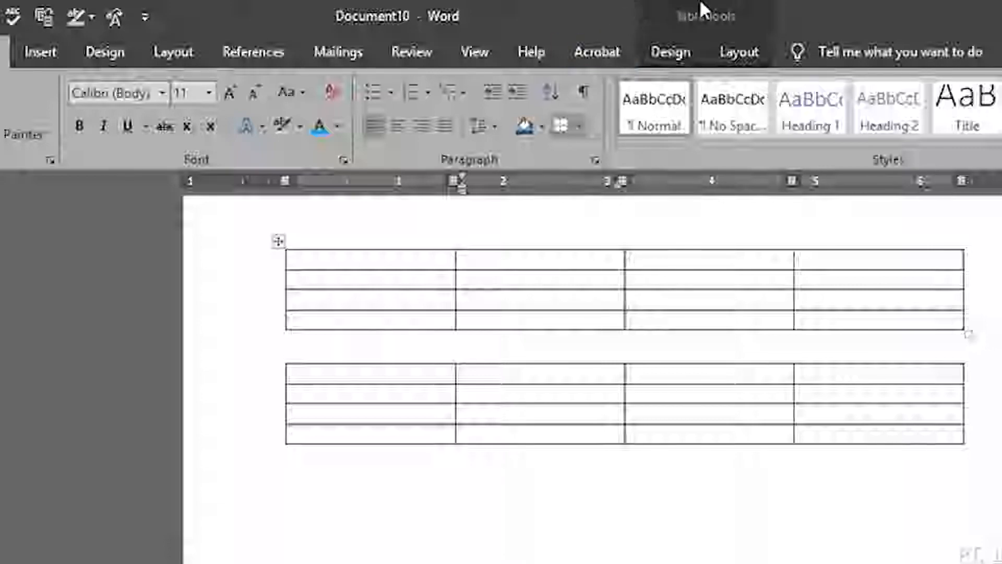
left_click(672, 50)
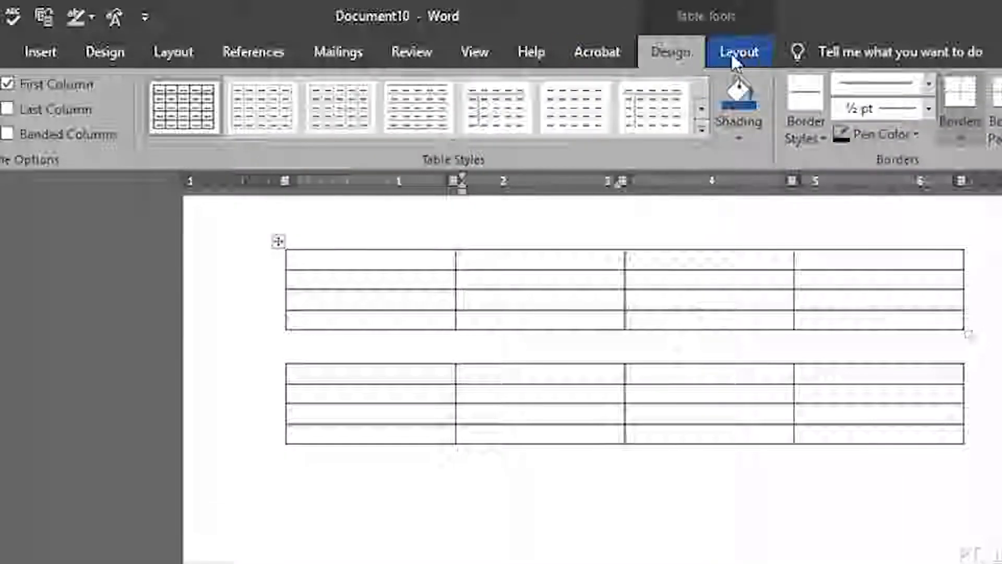
left_click(736, 52)
left_click(669, 48)
left_click(712, 51)
left_click(684, 52)
left_click(739, 53)
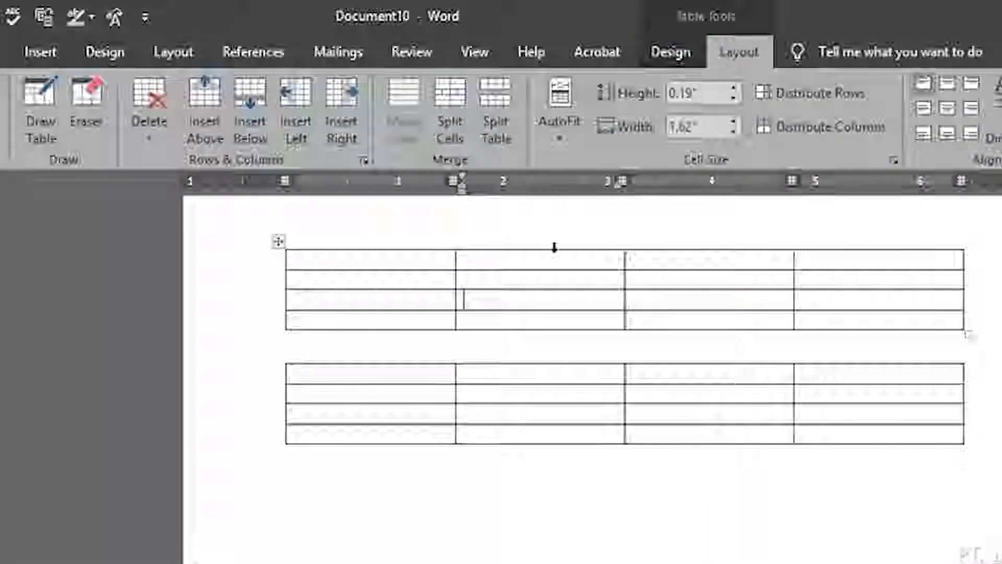
left_click(487, 494)
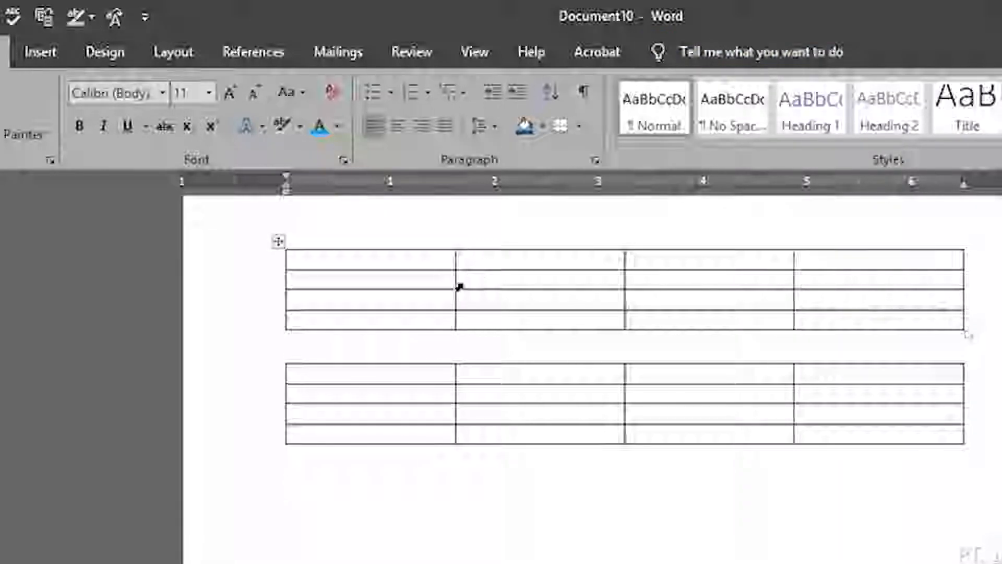
left_click(394, 304)
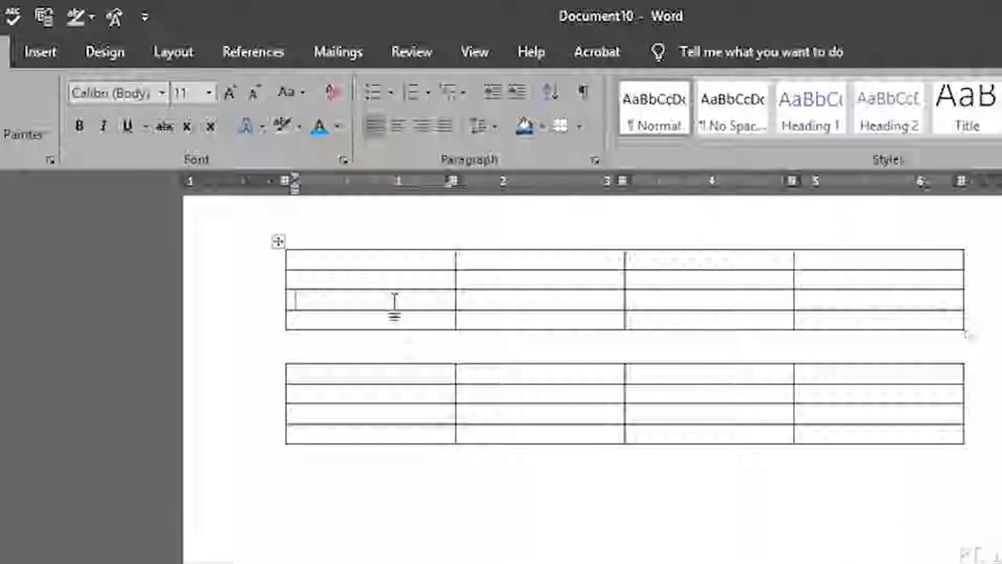
left_click(665, 51)
left_click(738, 55)
left_click(693, 57)
left_click(421, 531)
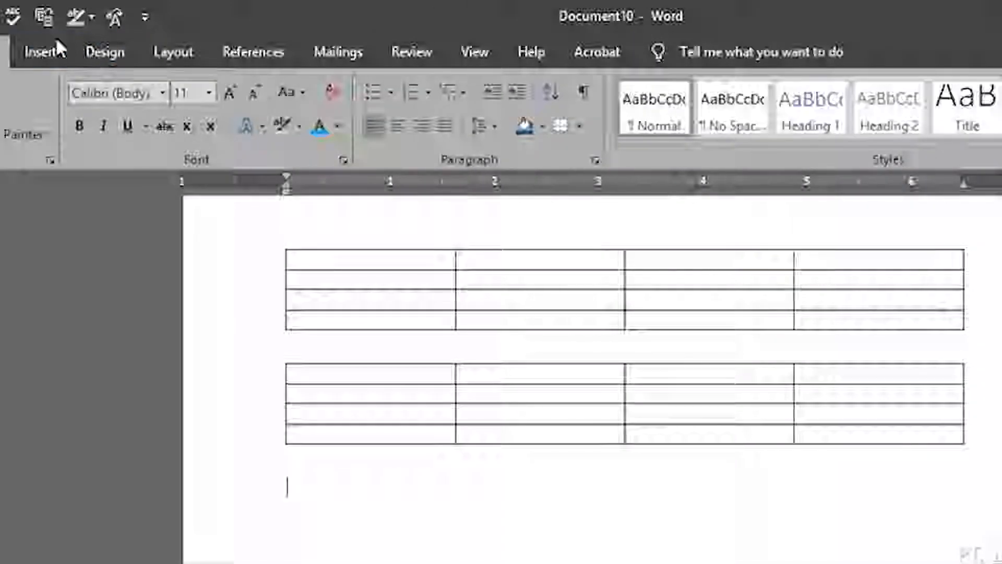
- Insert an embedded Excel spreadsheet below the second table
left_click(47, 52)
left_click(39, 139)
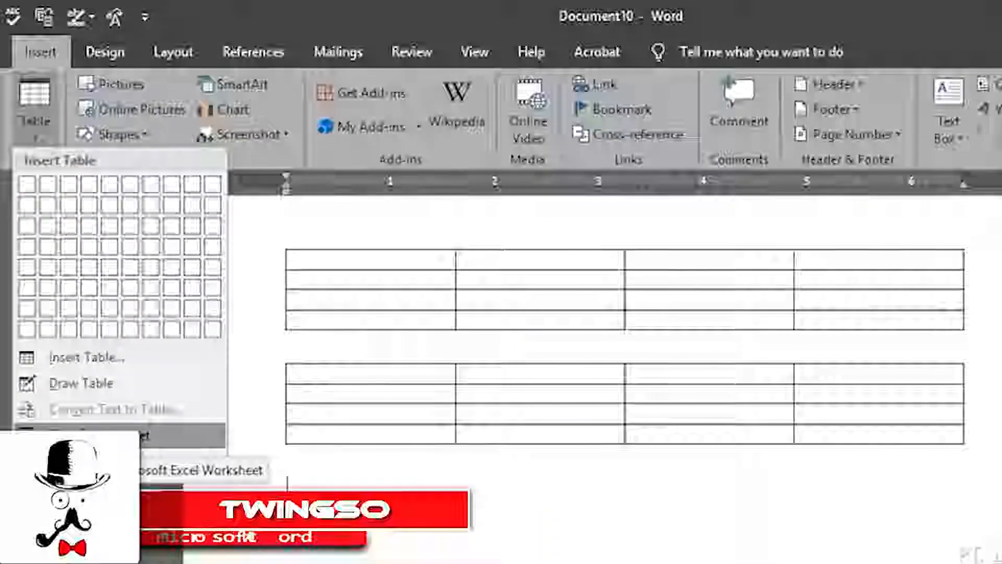
left_click(151, 445)
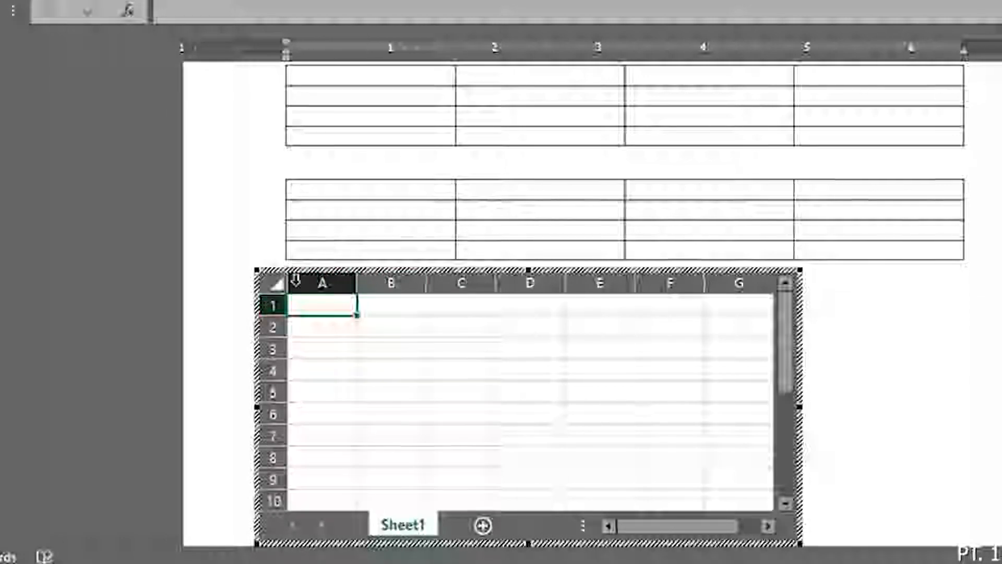
- Look over the embedded spreadsheet's rows, select several cells ending with F6, and leave the sheet
scroll(548, 349, "down", 2)
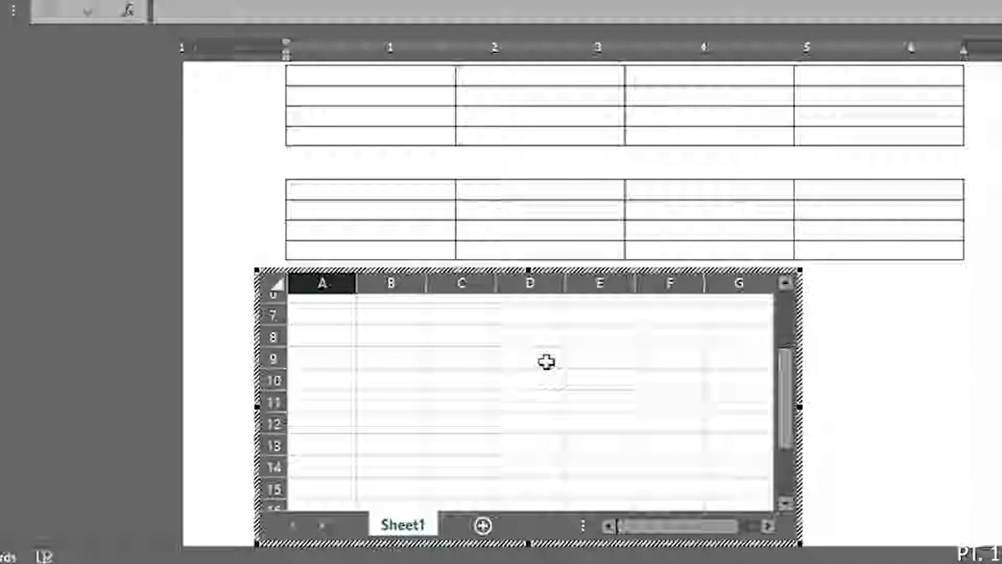
scroll(546, 361, "up", 2)
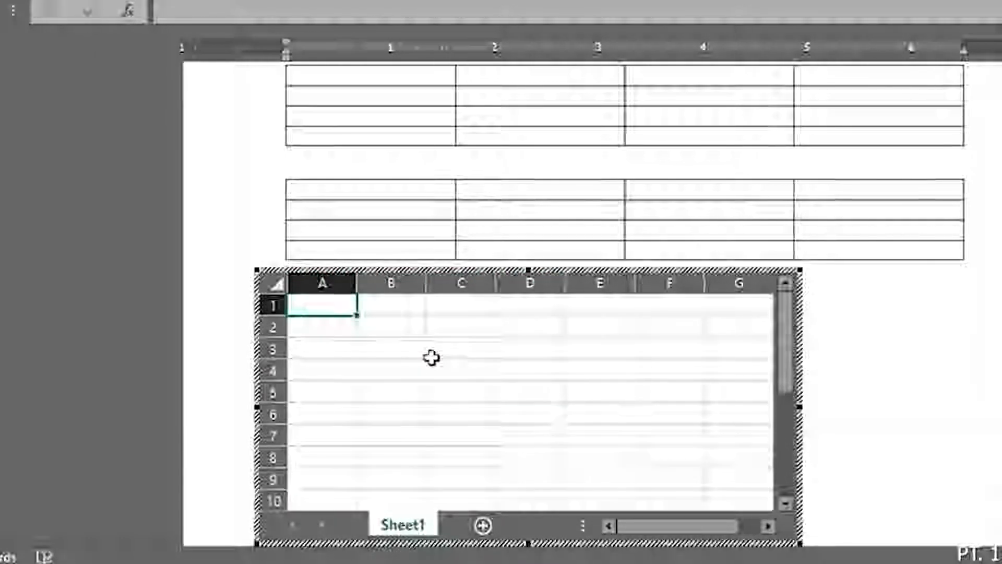
left_click(451, 351)
left_click(439, 412)
left_click(380, 435)
left_click(559, 431)
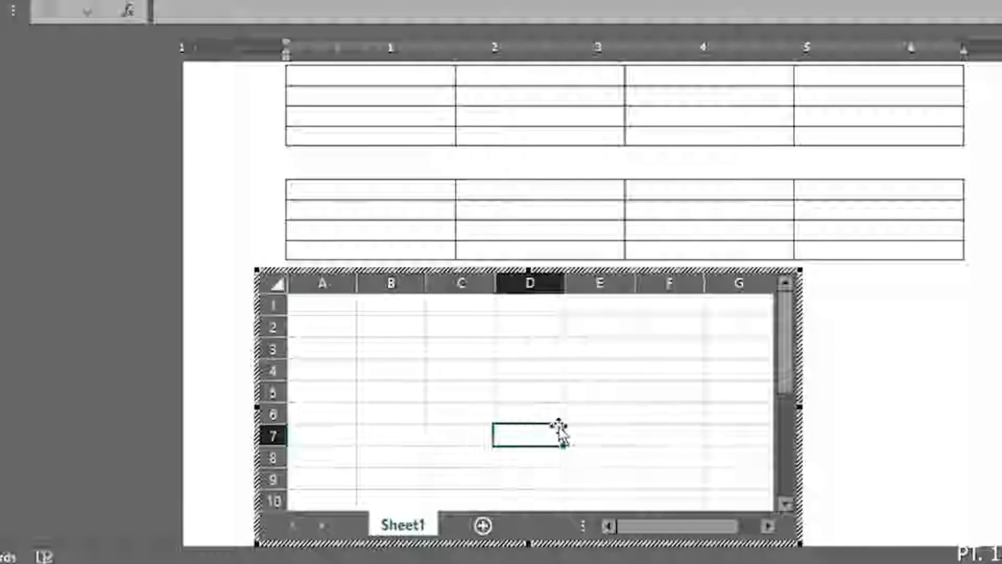
left_click(694, 412)
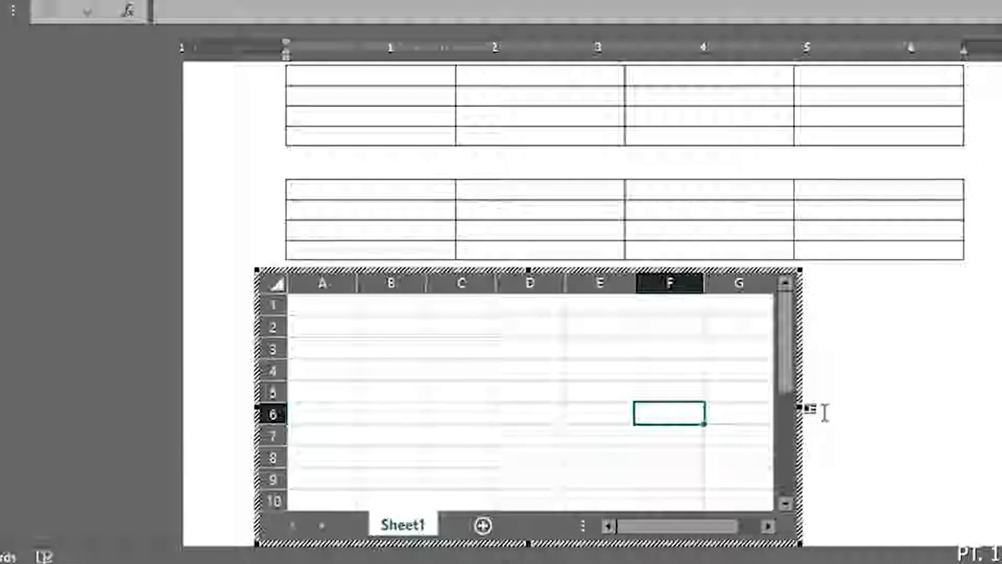
scroll(824, 407, "down", 3)
left_click(822, 381)
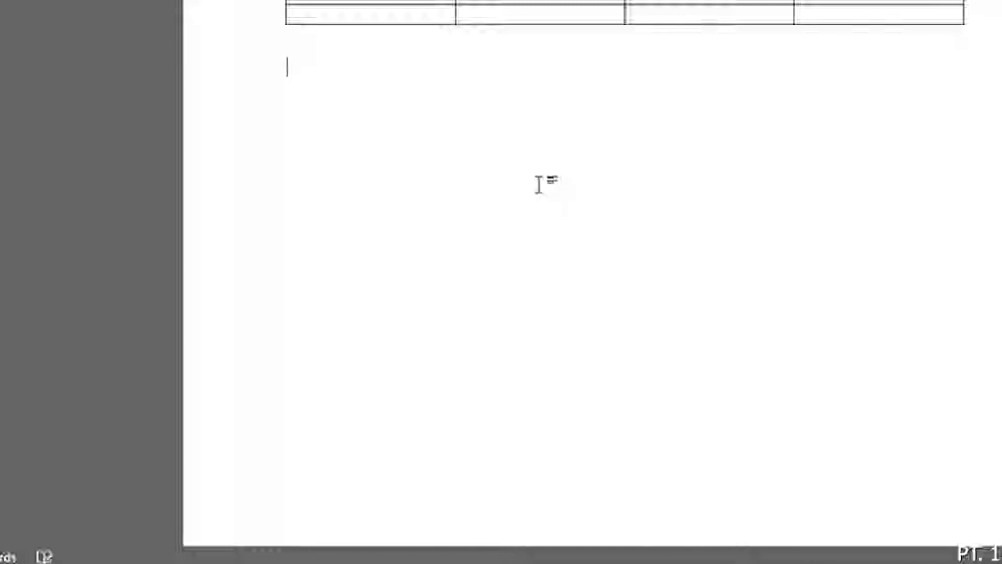
- Toggle the Header Row and Banded Rows style options of the first table off and back on
scroll(432, 132, "up", 5)
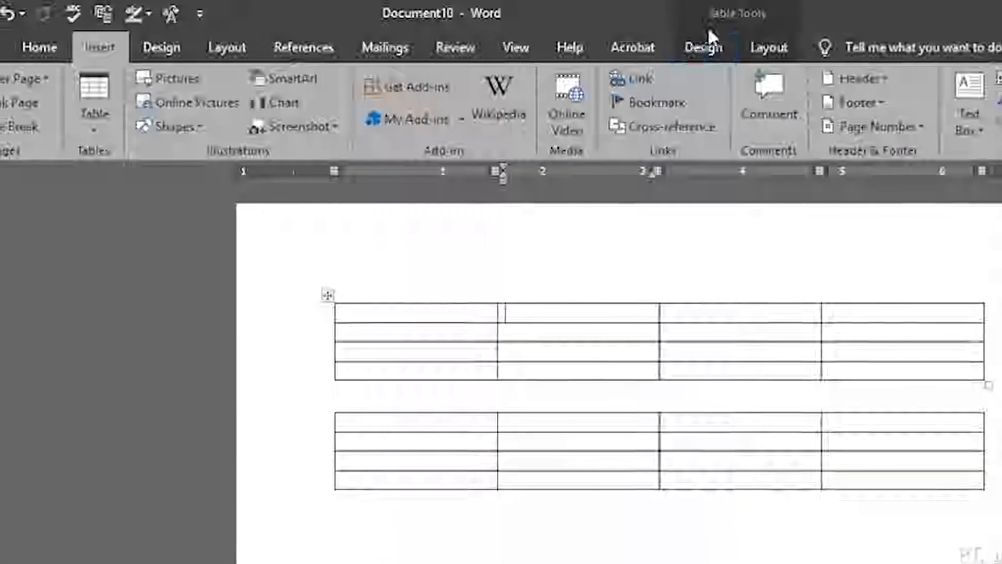
left_click(705, 46)
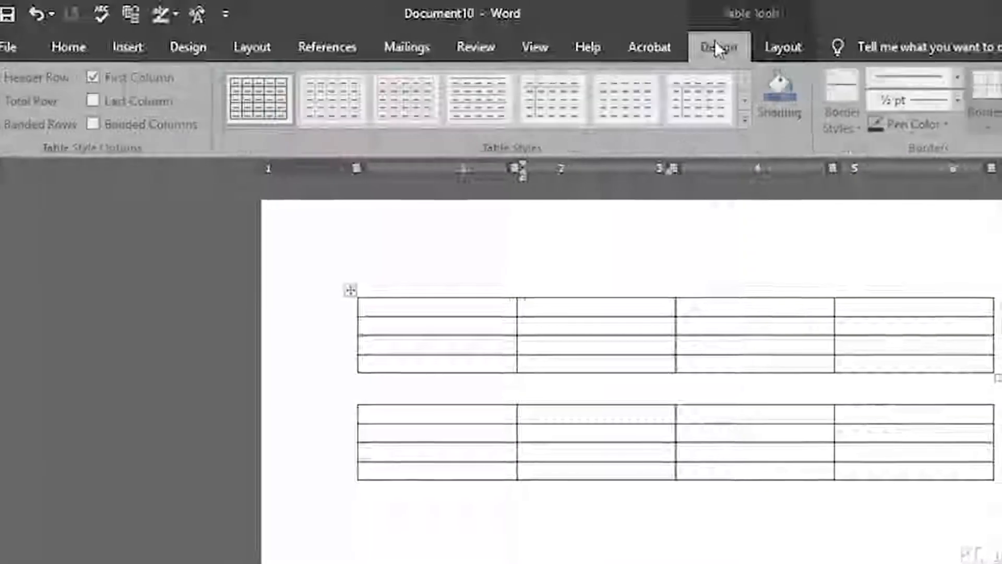
left_click(41, 77)
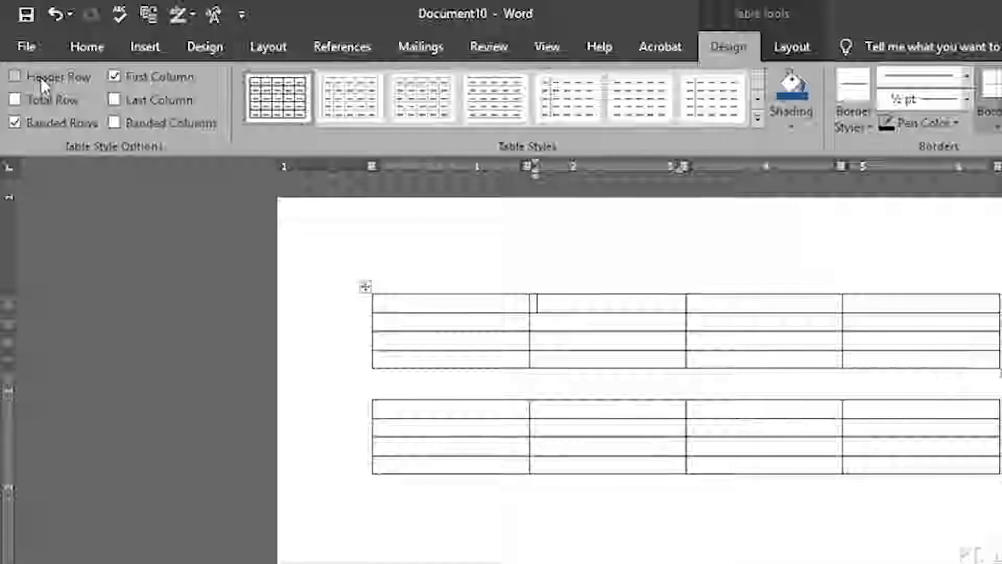
left_click(26, 77)
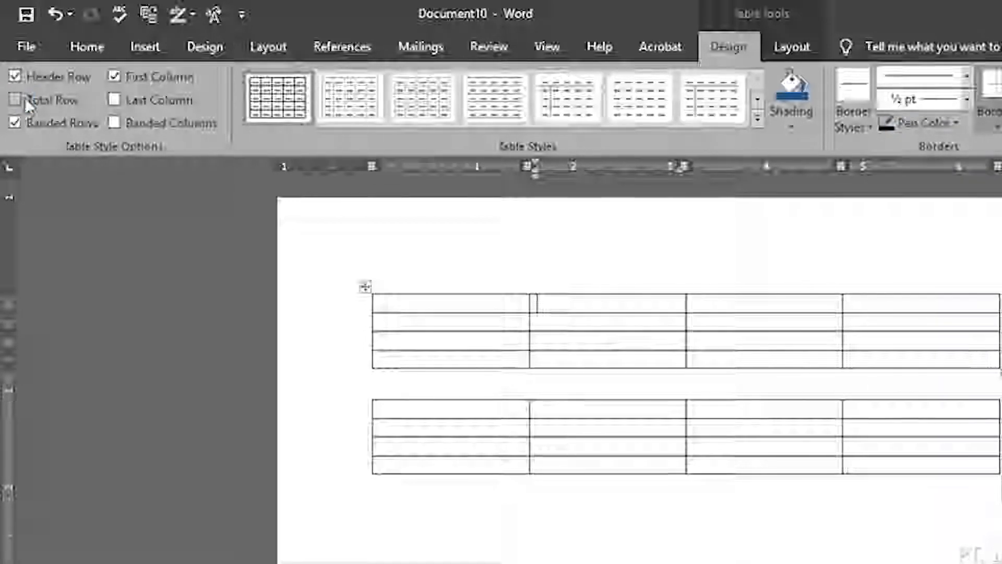
left_click(36, 119)
left_click(36, 119)
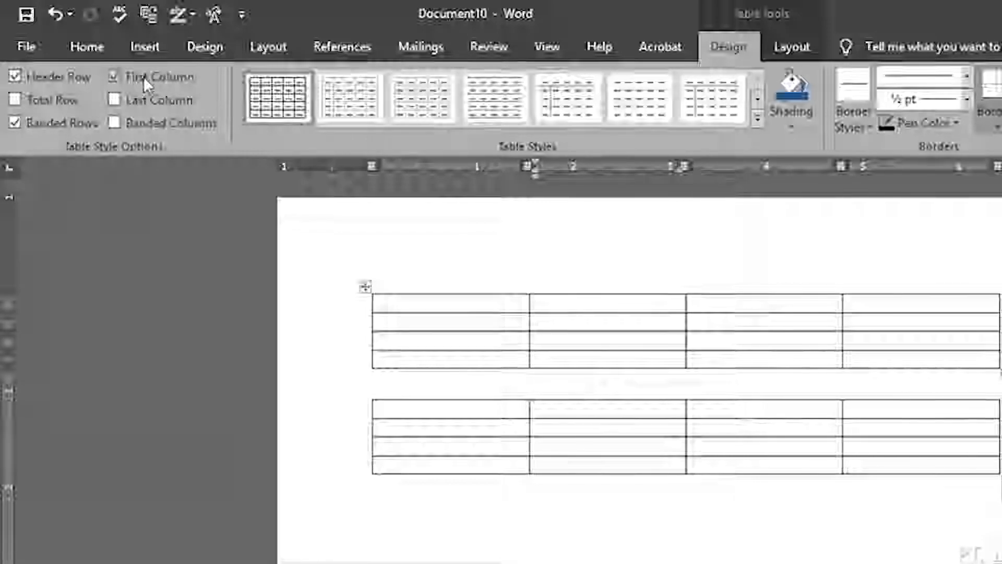
- Turn on Banded Columns for the first table and apply the grid table style with a solid blue header row
left_click(155, 121)
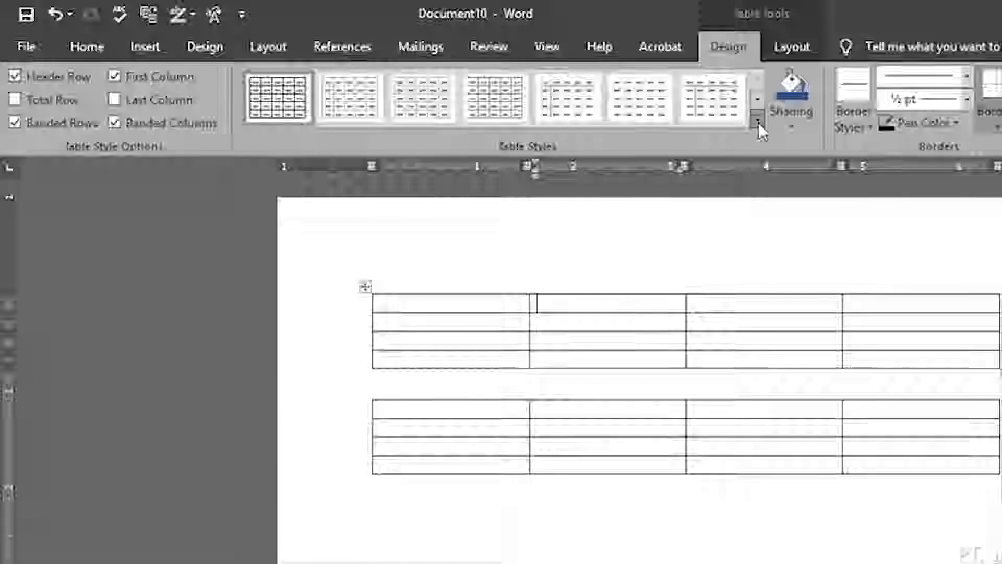
left_click(758, 120)
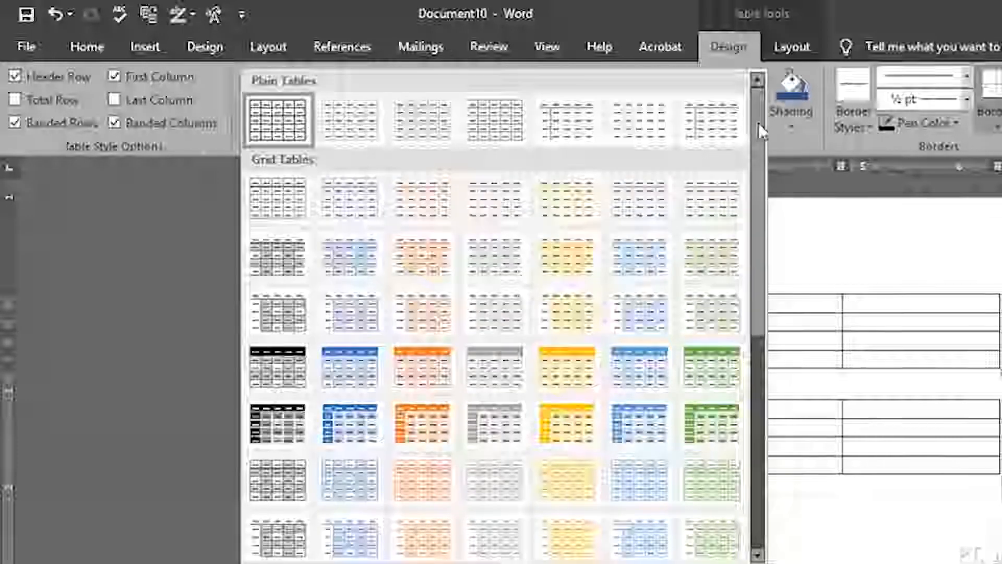
left_click(346, 370)
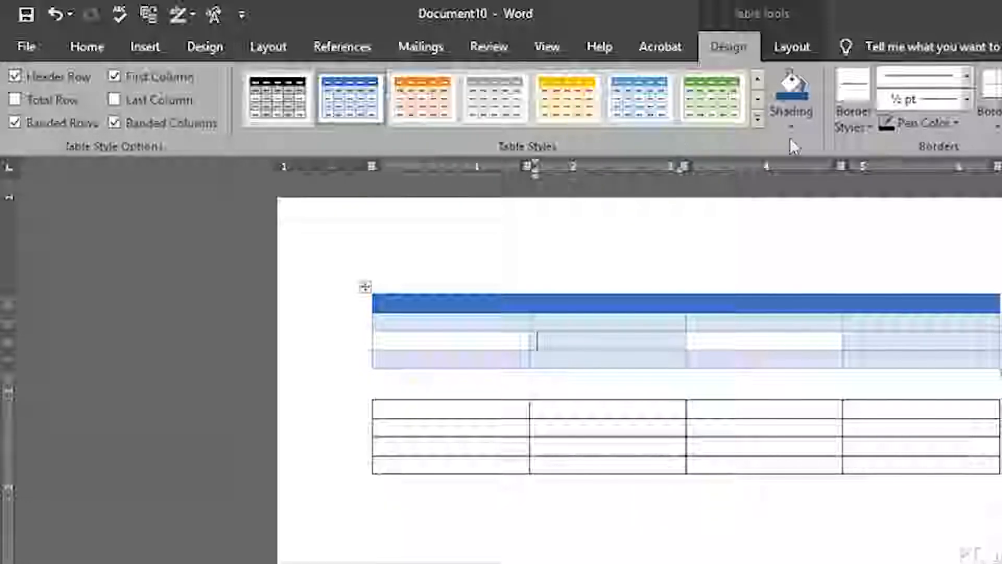
- Look through the shading colours, line weights and border options available for the first table
left_click(799, 125)
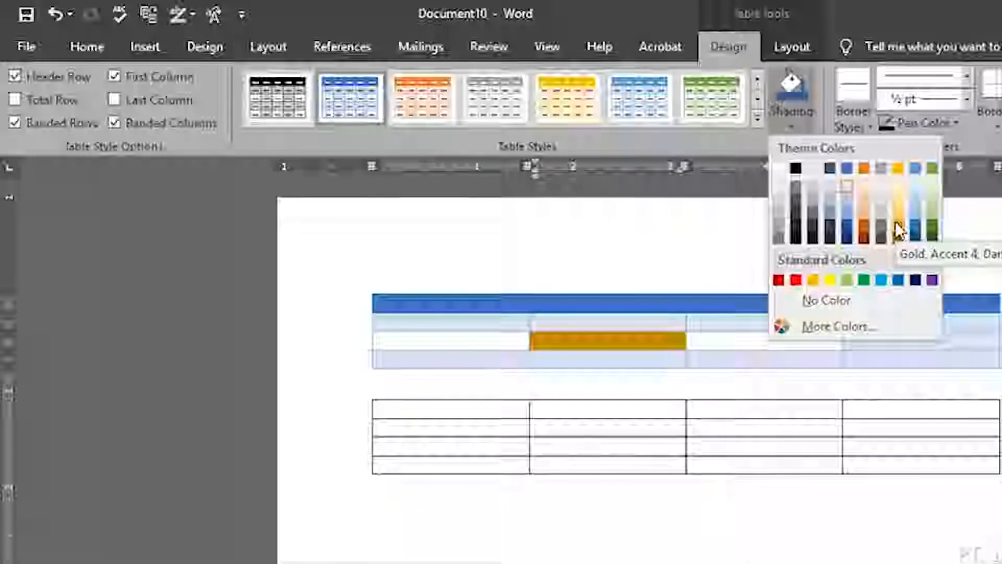
left_click(867, 96)
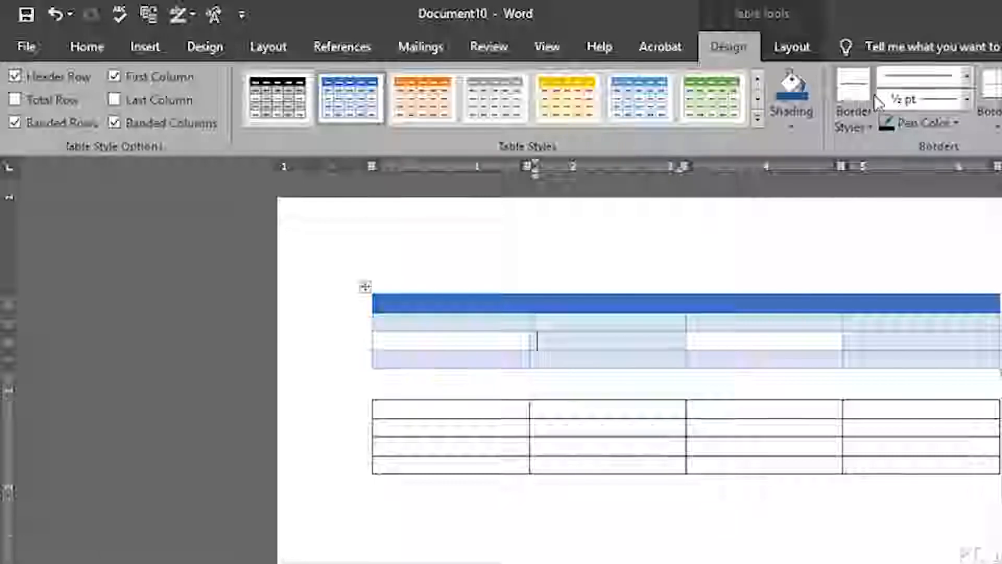
left_click(969, 100)
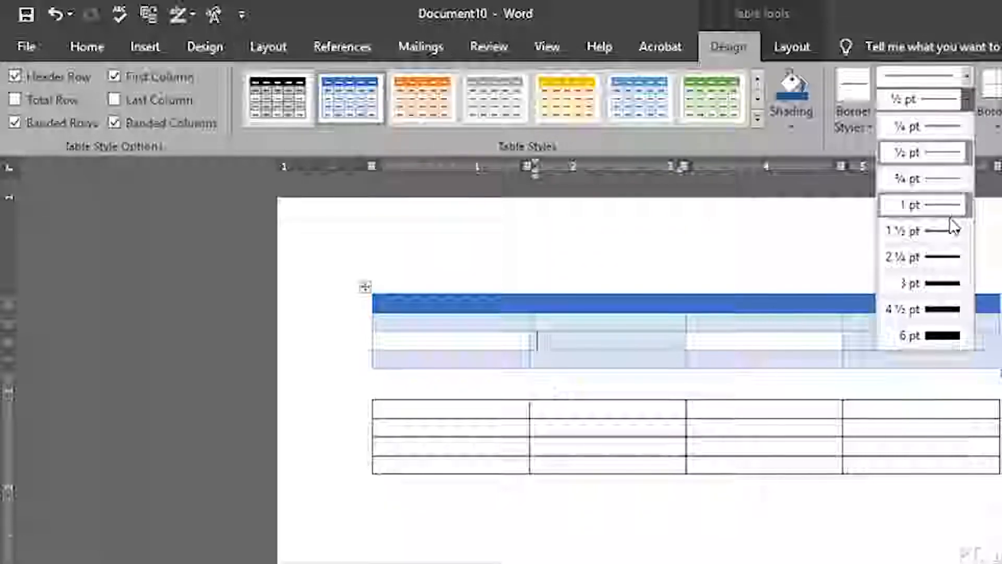
left_click(999, 124)
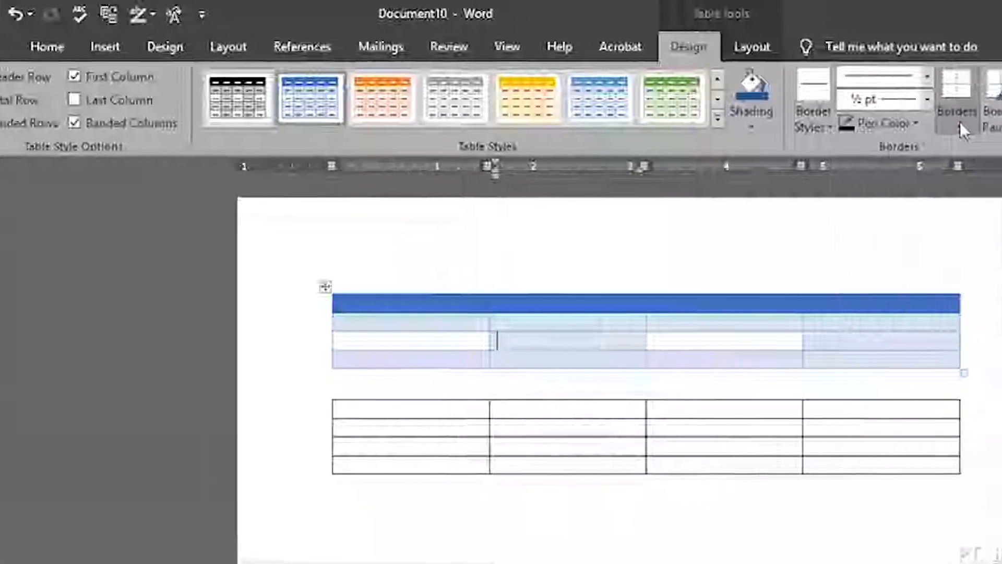
left_click(960, 127)
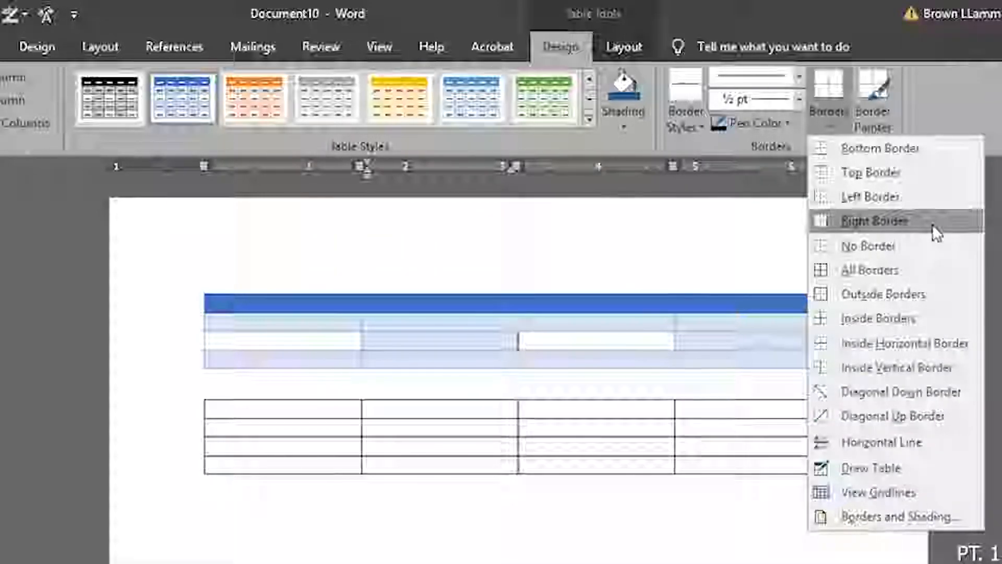
left_click(935, 116)
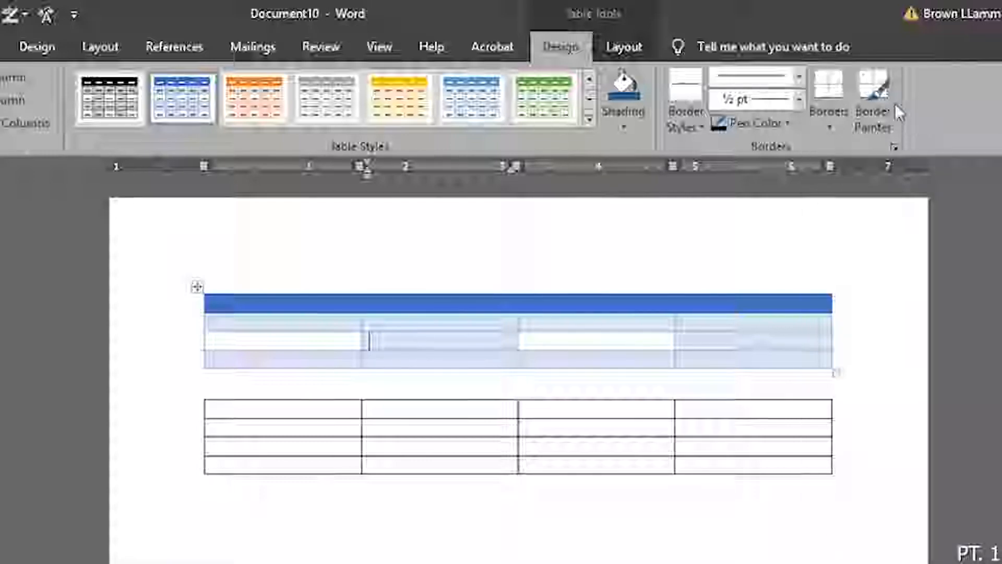
- Try to paint borders with the Border Painter down the last column of the first table
left_click(879, 109)
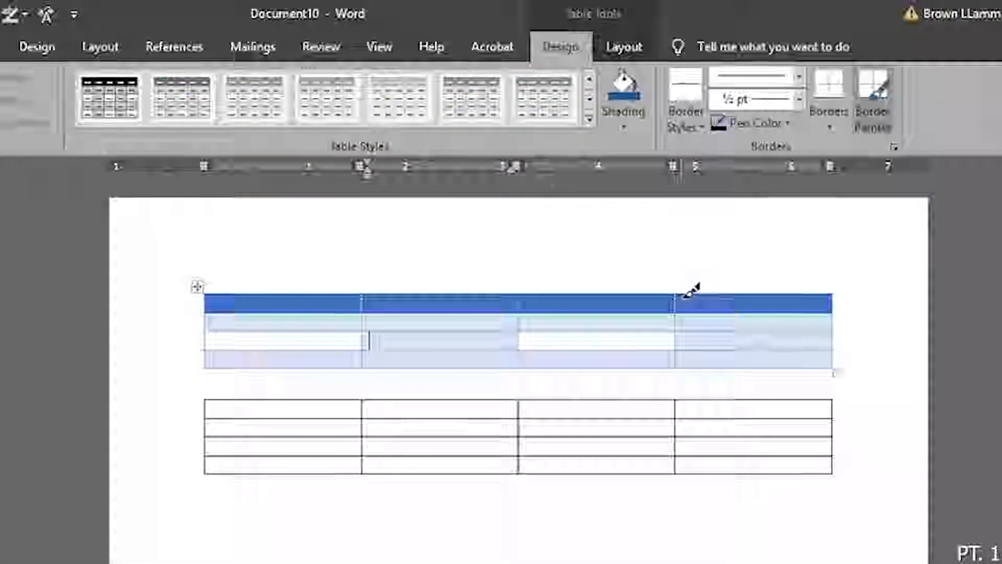
mouse_move(723, 313)
left_mouse_down()
mouse_move(810, 345)
mouse_move(821, 376)
left_mouse_up()
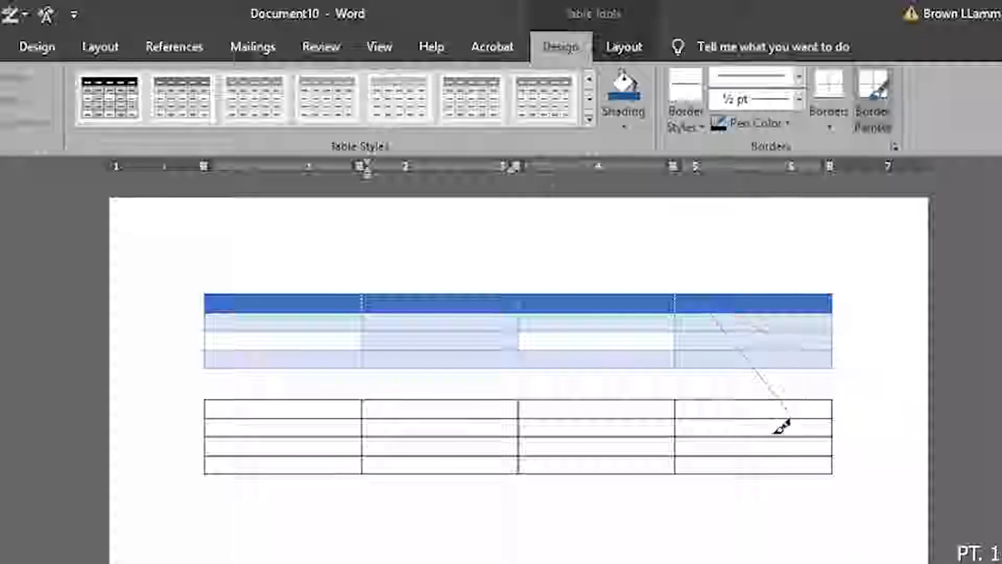
left_click_drag(696, 488, 598, 483)
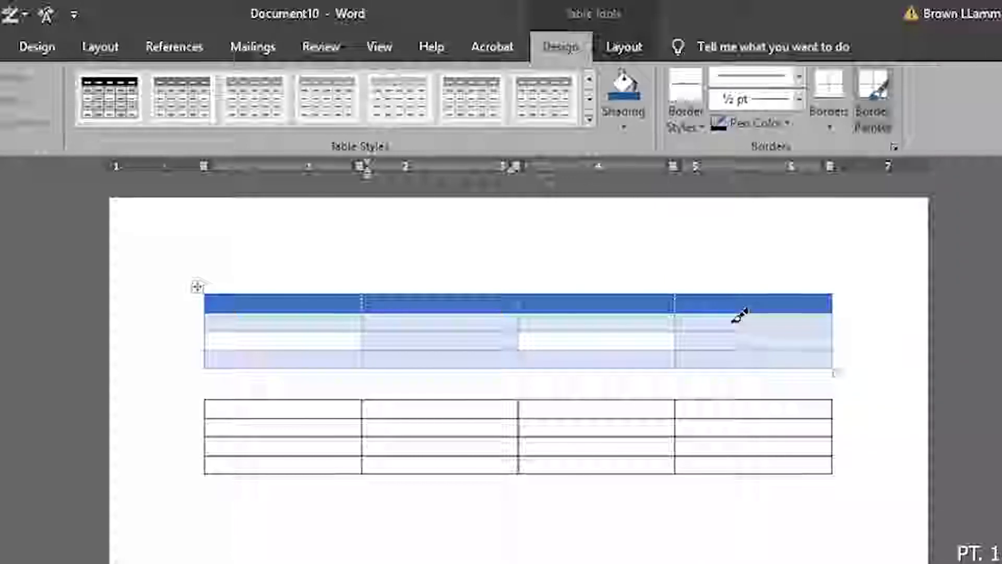
mouse_move(741, 315)
left_mouse_down()
mouse_move(761, 369)
mouse_move(742, 409)
left_mouse_up()
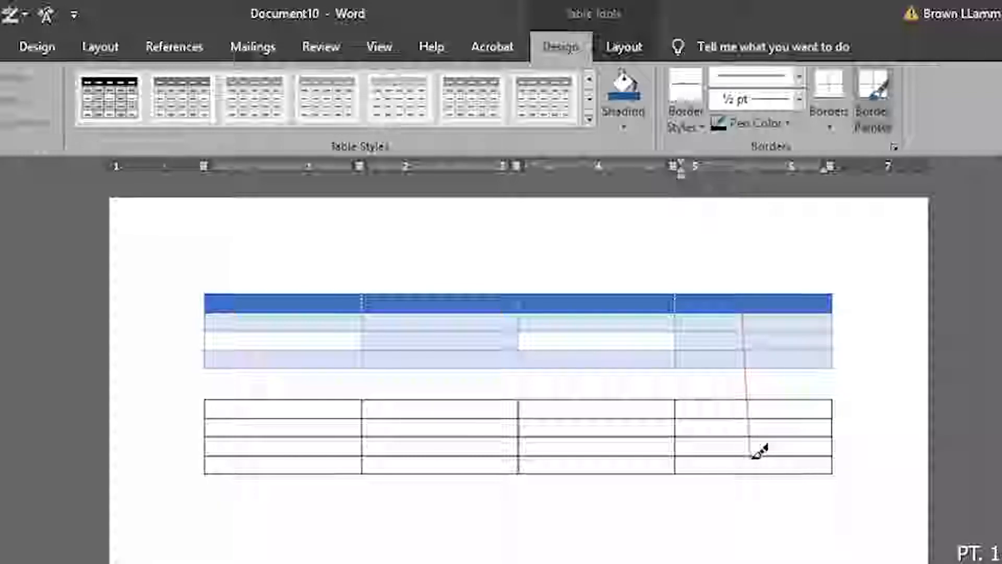
mouse_move(753, 458)
left_mouse_down()
mouse_move(741, 472)
mouse_move(739, 462)
left_mouse_up()
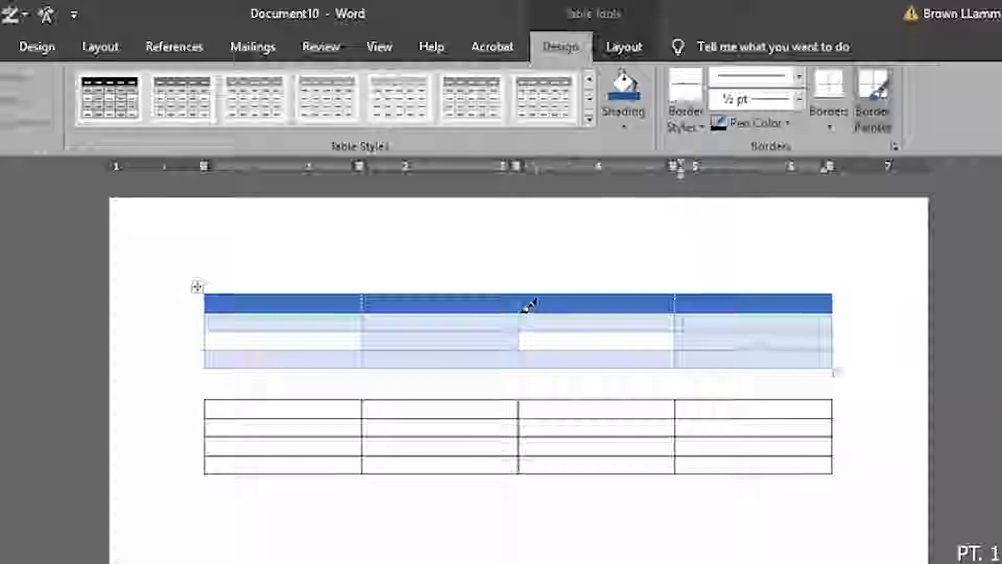
left_click(625, 50)
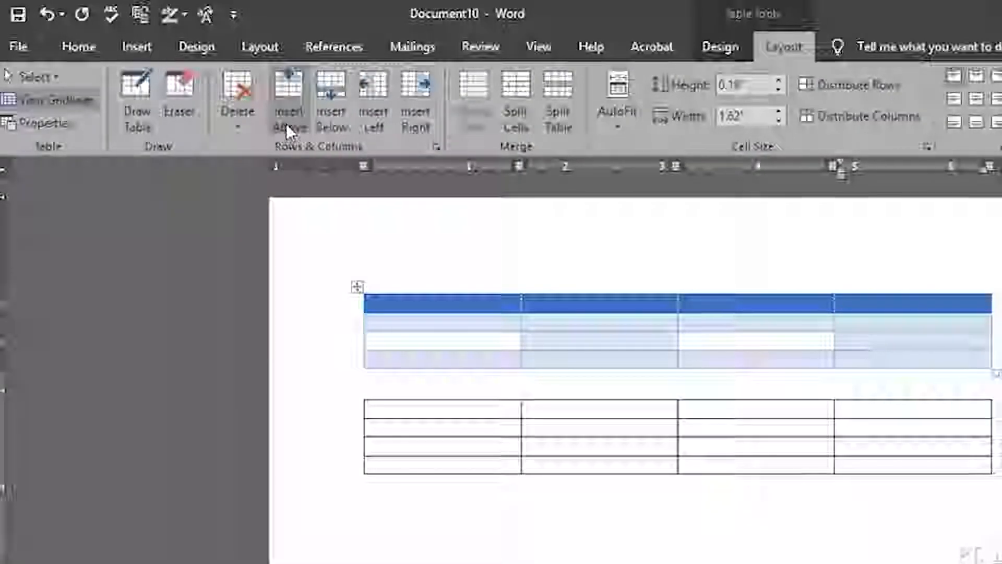
left_click(183, 89)
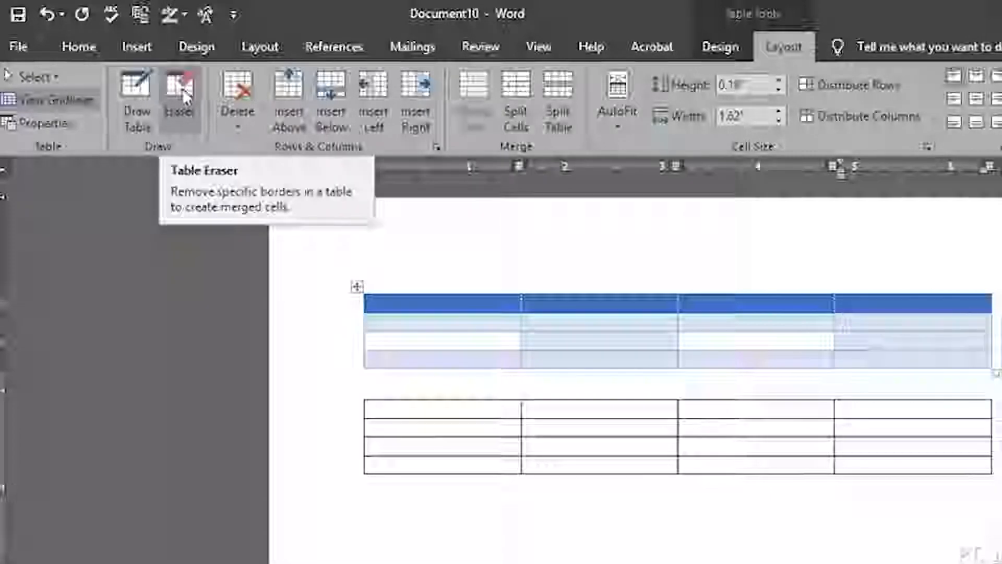
left_click(720, 47)
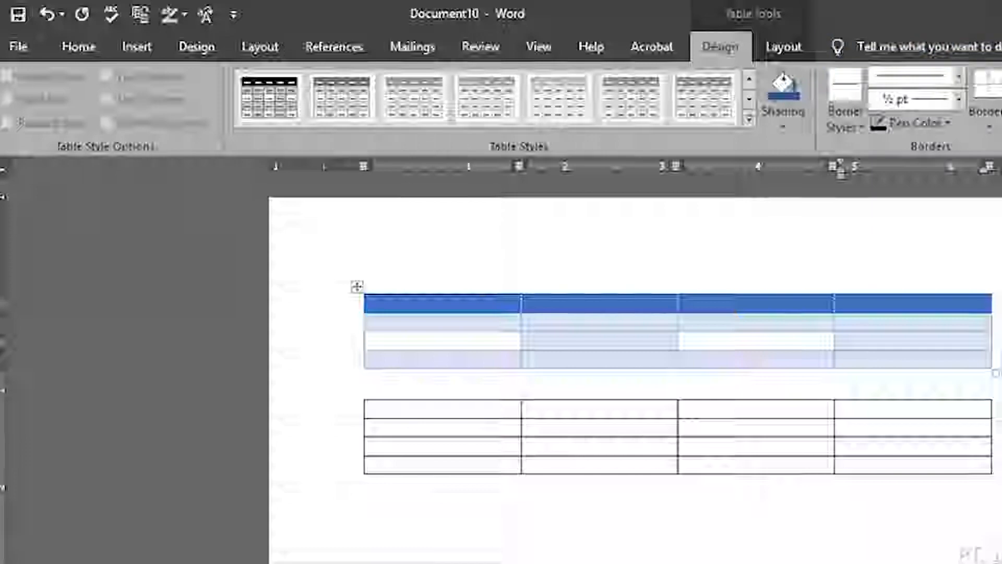
left_click(778, 47)
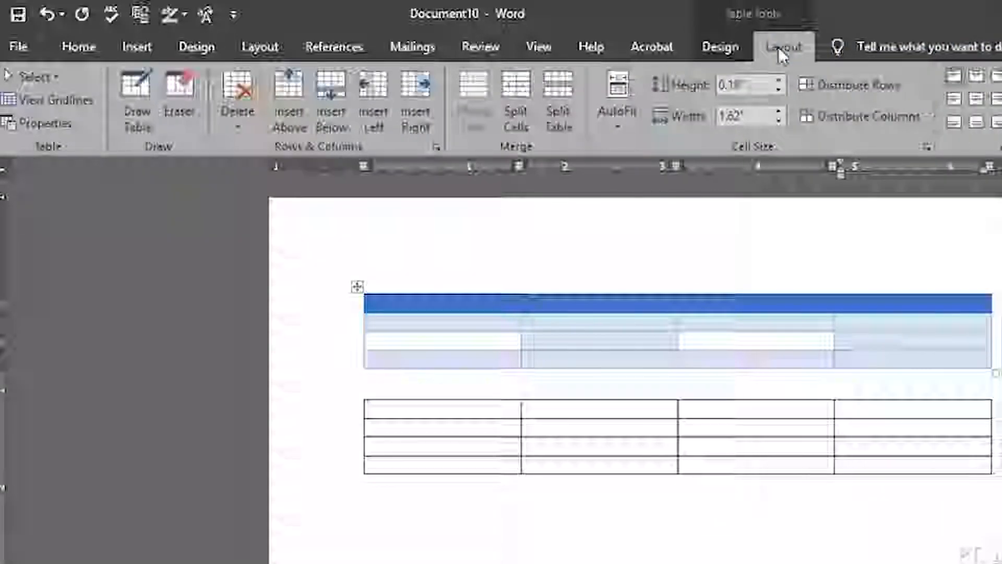
- Select the whole first table, view its Table Properties, and close them without changes
left_click(358, 287)
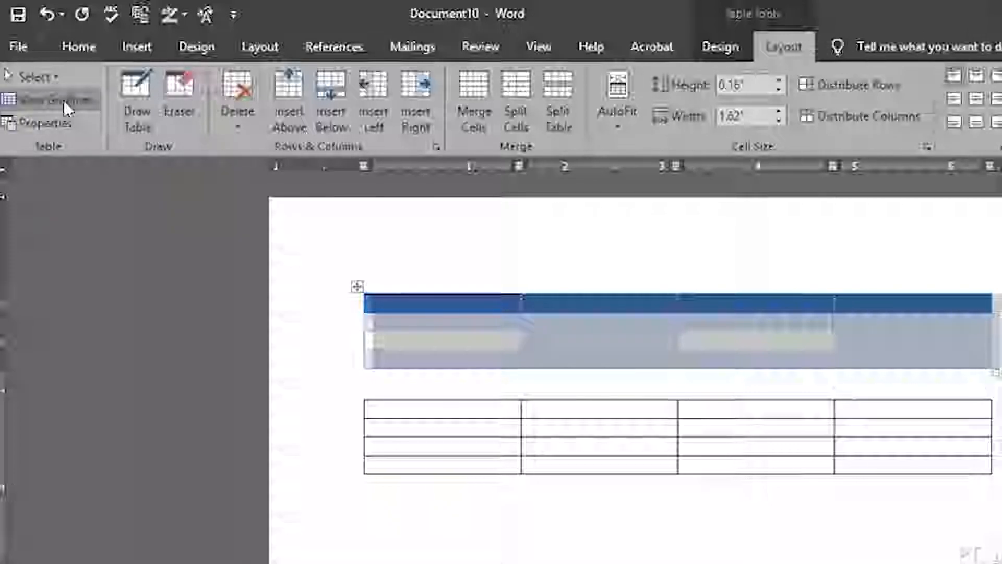
left_click(64, 125)
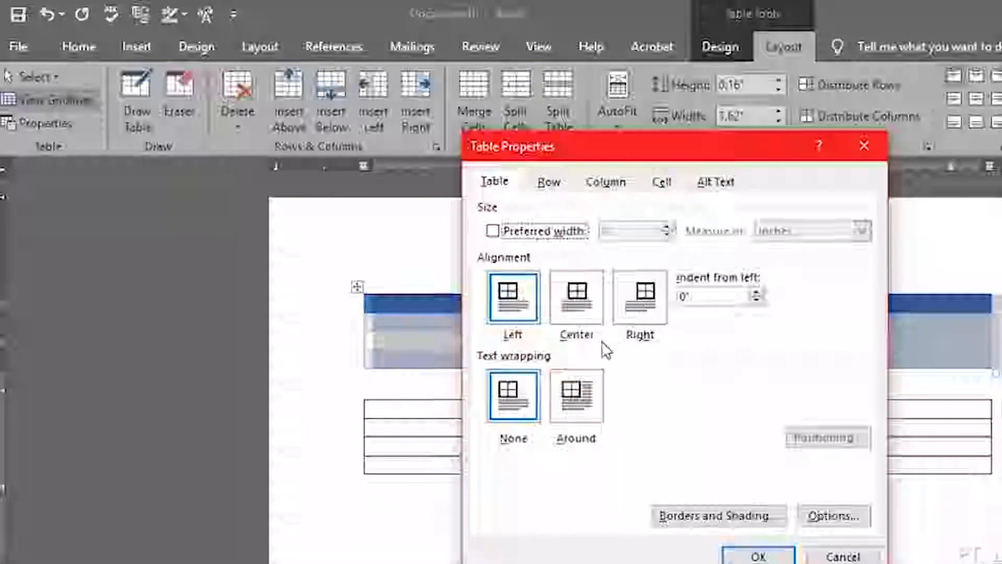
left_click(864, 146)
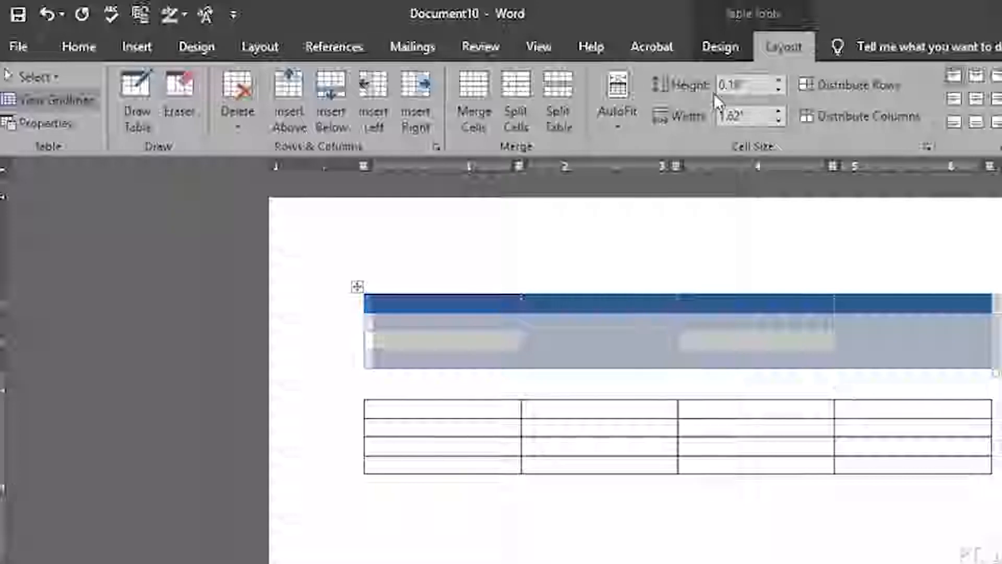
- Split the first cell of the first table's third row into 4 columns and 4 rows, and select the resulting cells
left_click(483, 340)
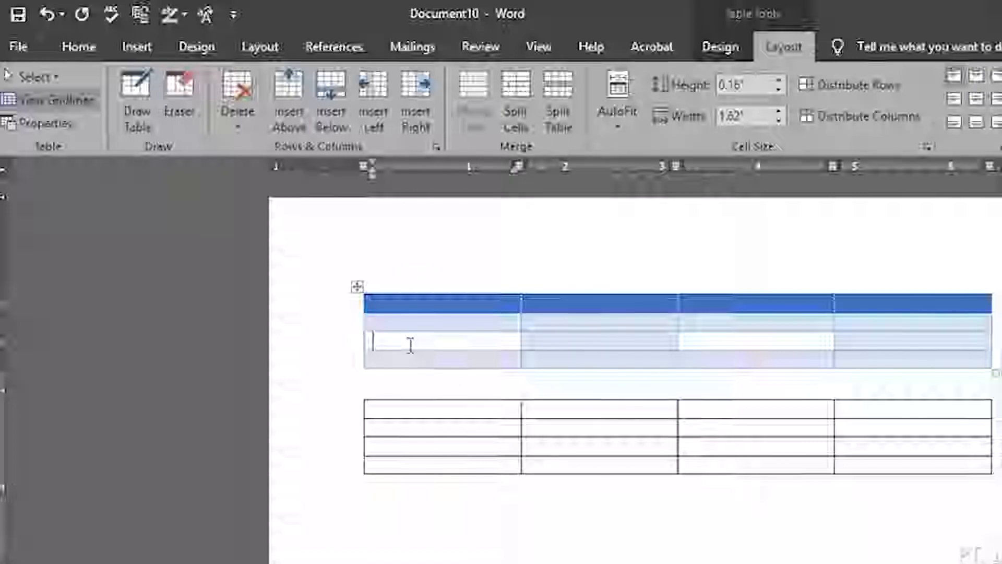
left_click(520, 97)
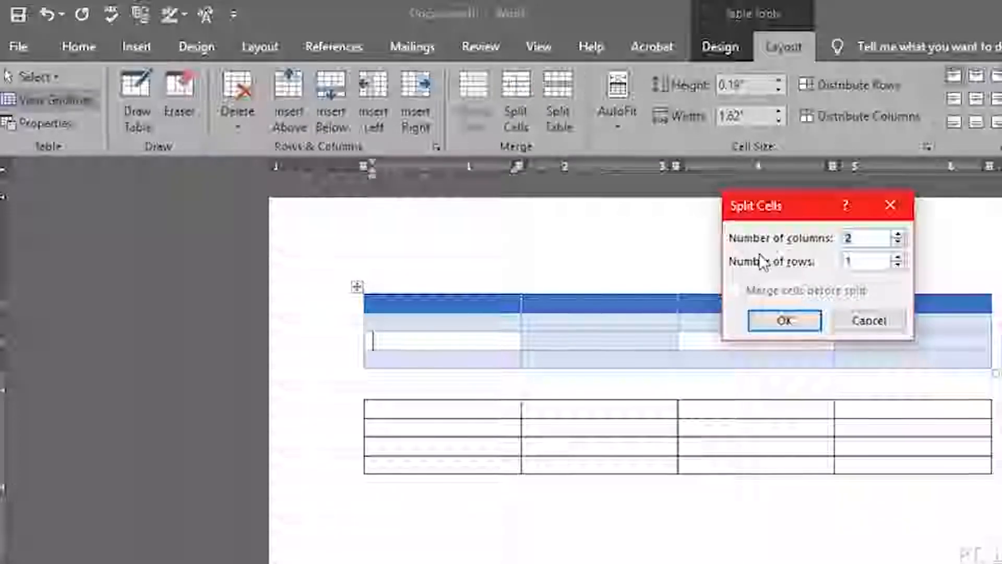
left_click(899, 234)
left_click(898, 235)
left_click(898, 257)
left_click(898, 257)
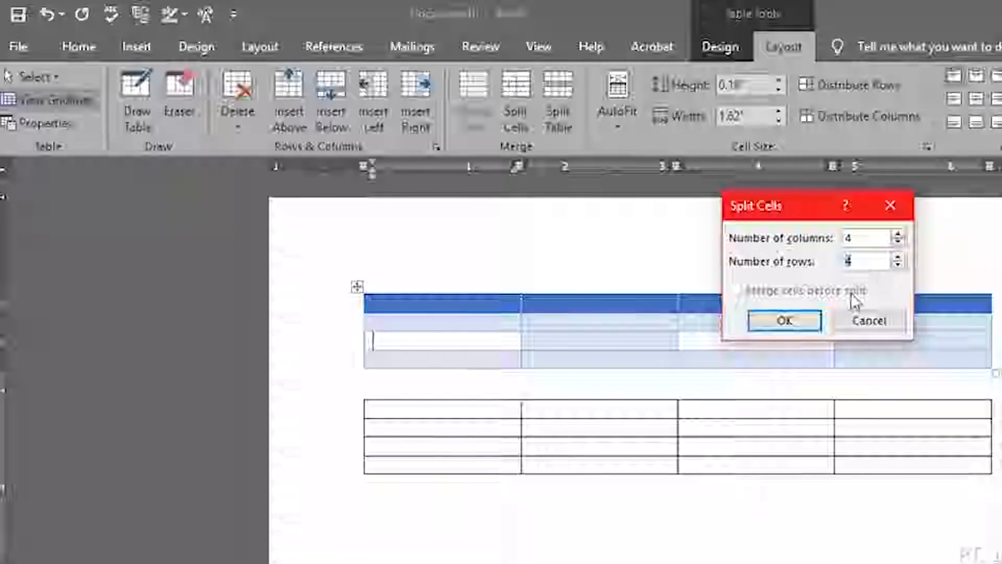
left_click(784, 320)
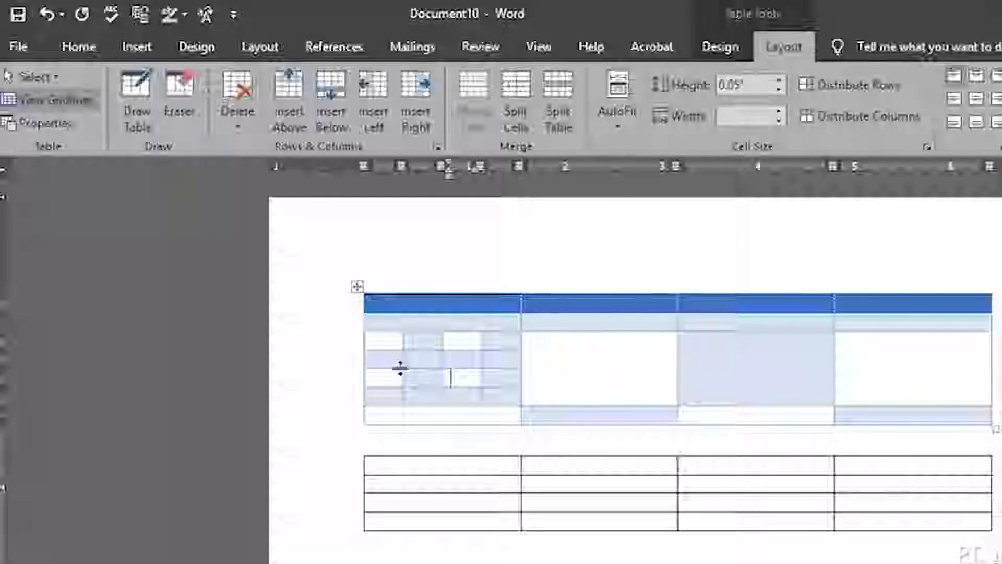
left_click_drag(497, 344, 503, 385)
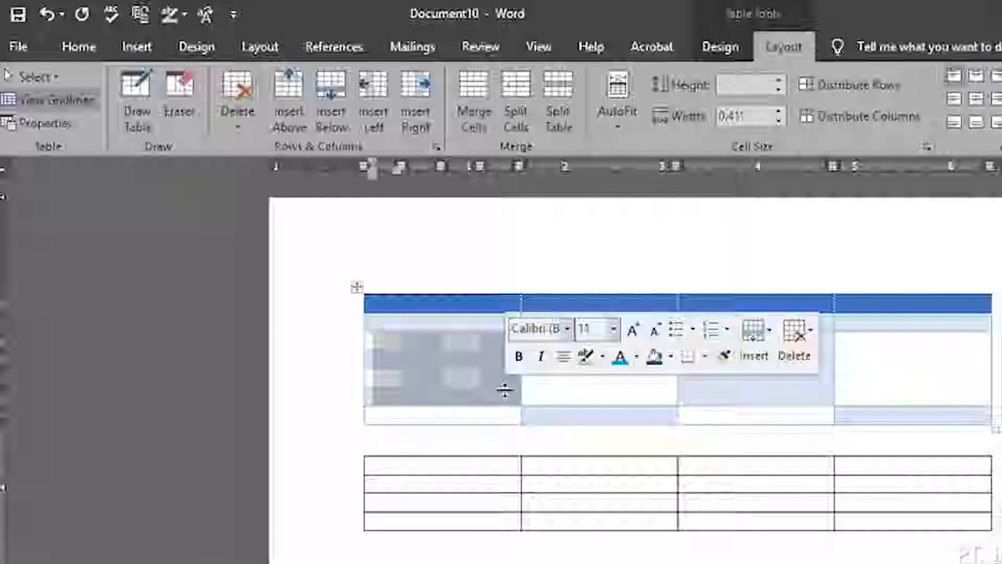
- Split the first table into two separate tables at its third row
left_click(633, 380)
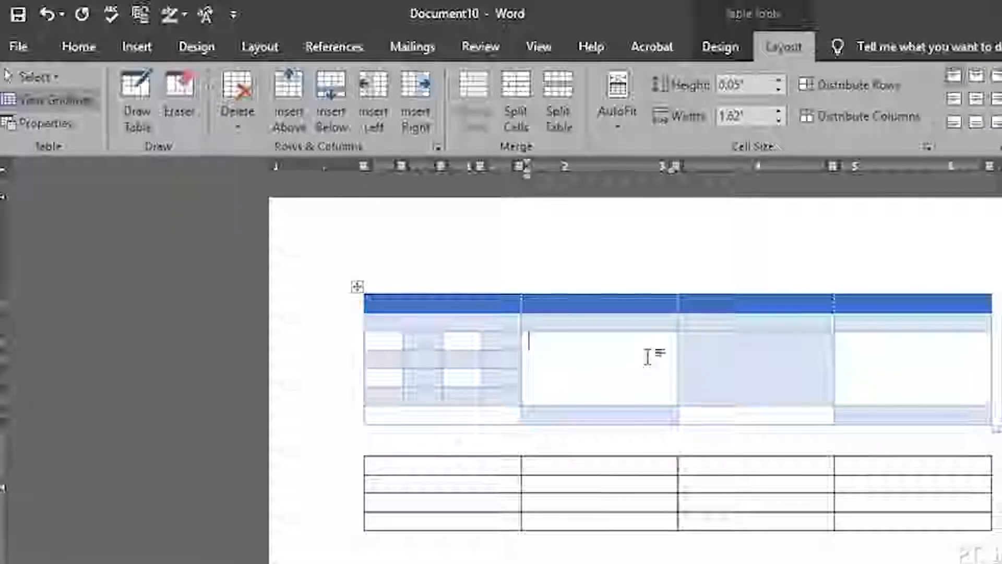
left_click(563, 111)
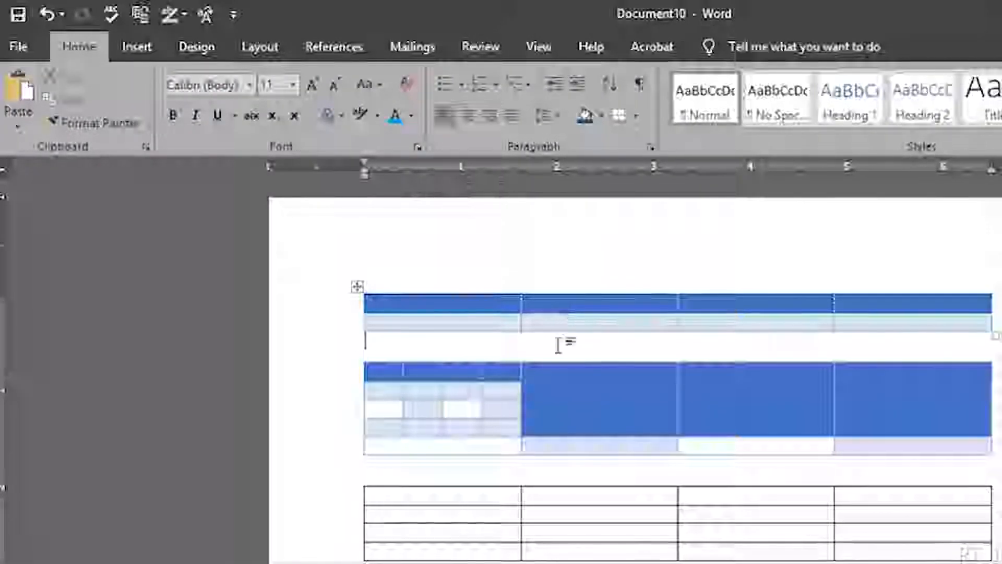
left_click(375, 341)
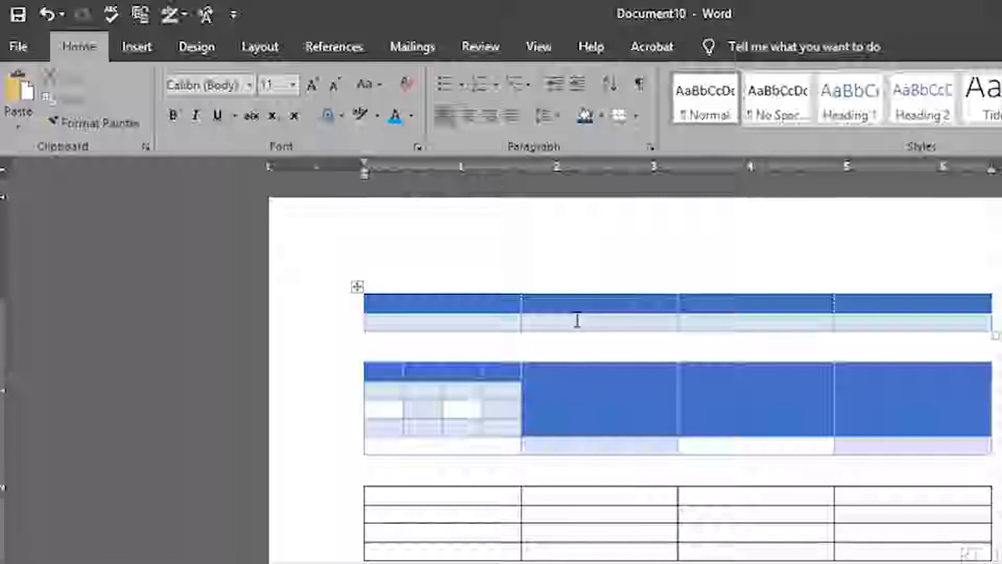
left_click(579, 305)
- Toggle the Last Column, Total Row and Banded Rows style options of the lower split table and restore them
left_click(580, 390)
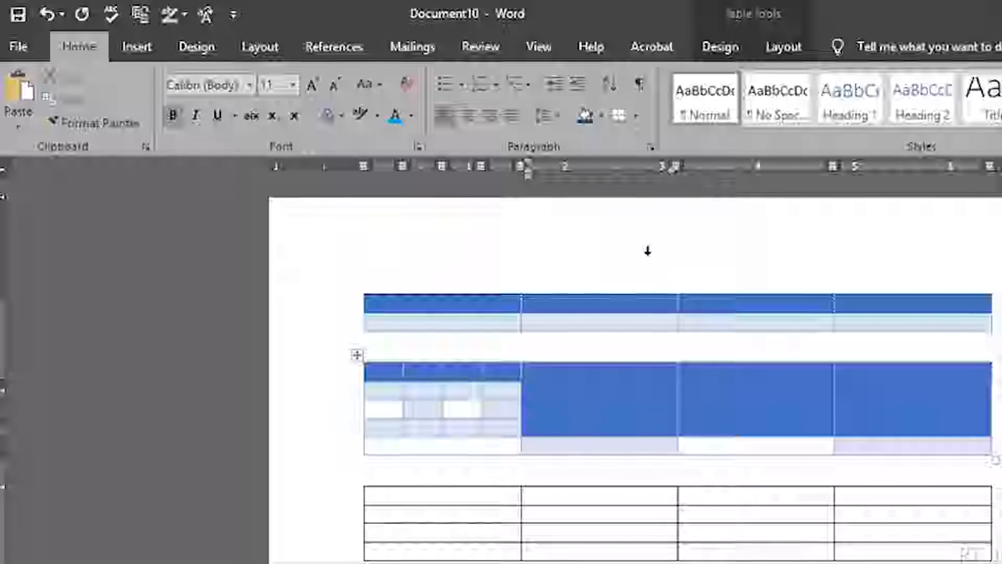
left_click(727, 48)
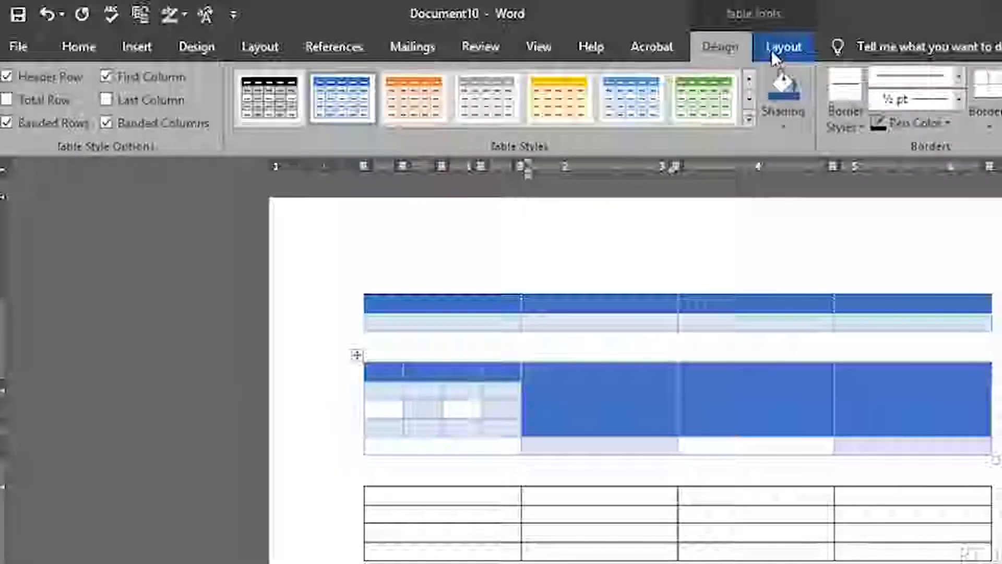
left_click(749, 118)
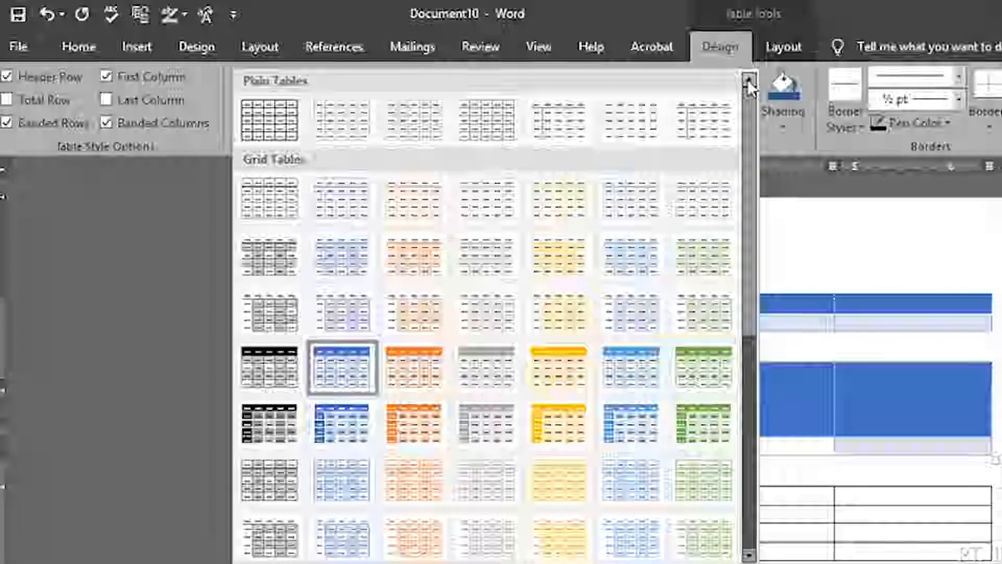
left_click(187, 92)
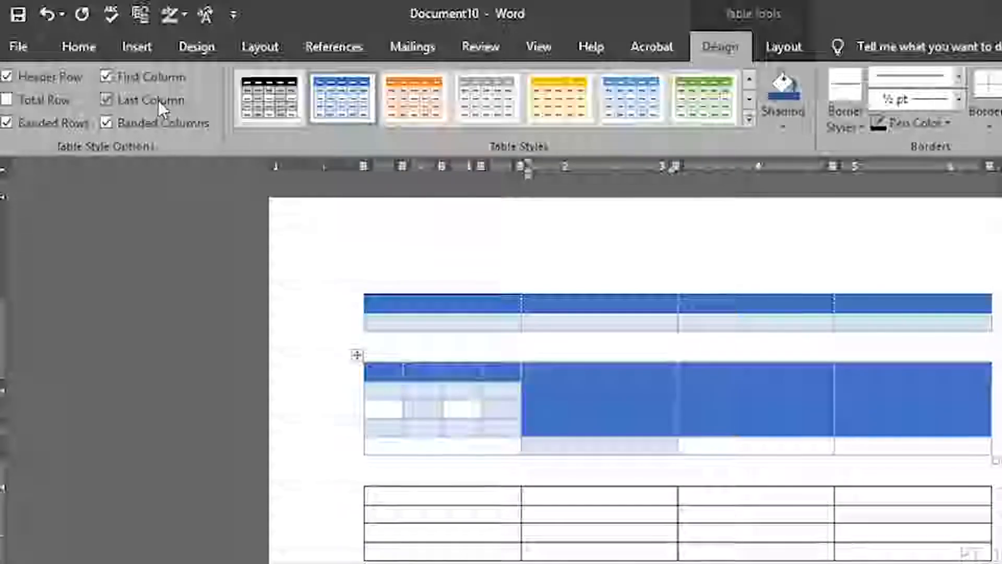
left_click(23, 121)
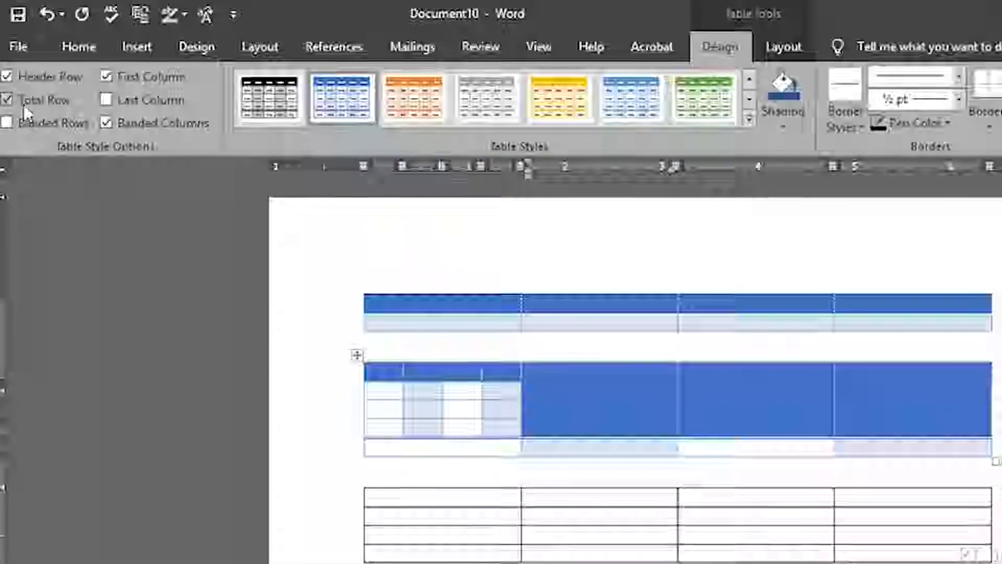
left_click(21, 130)
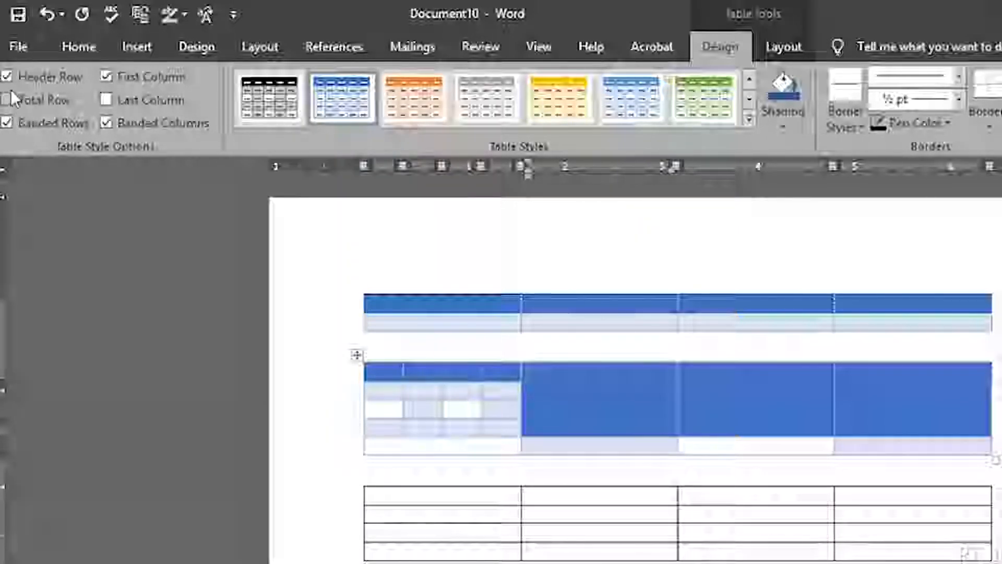
- Toggle Header Row off and on for the lower split table, and turn off its First Column style option
left_click(31, 75)
left_click(31, 75)
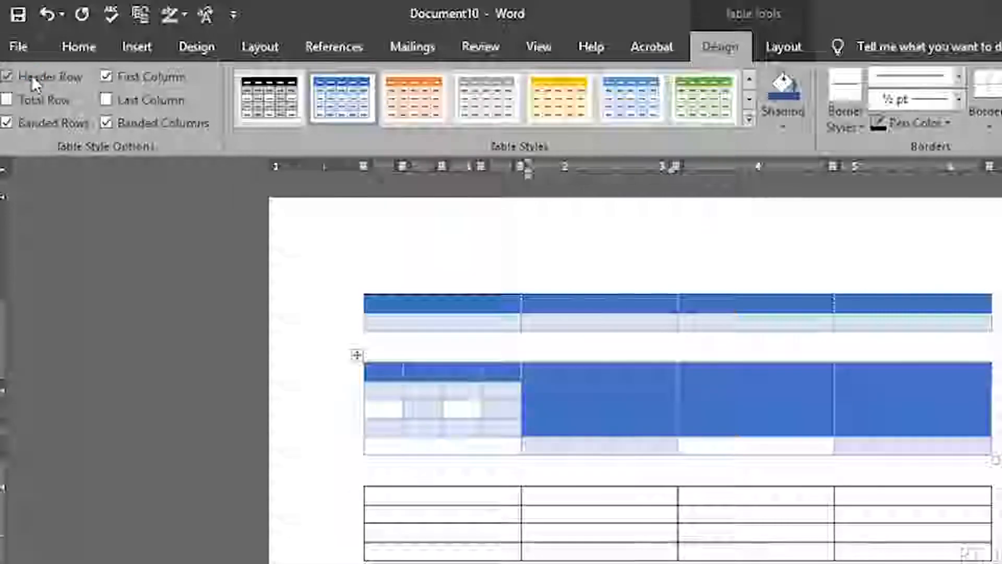
left_click(158, 74)
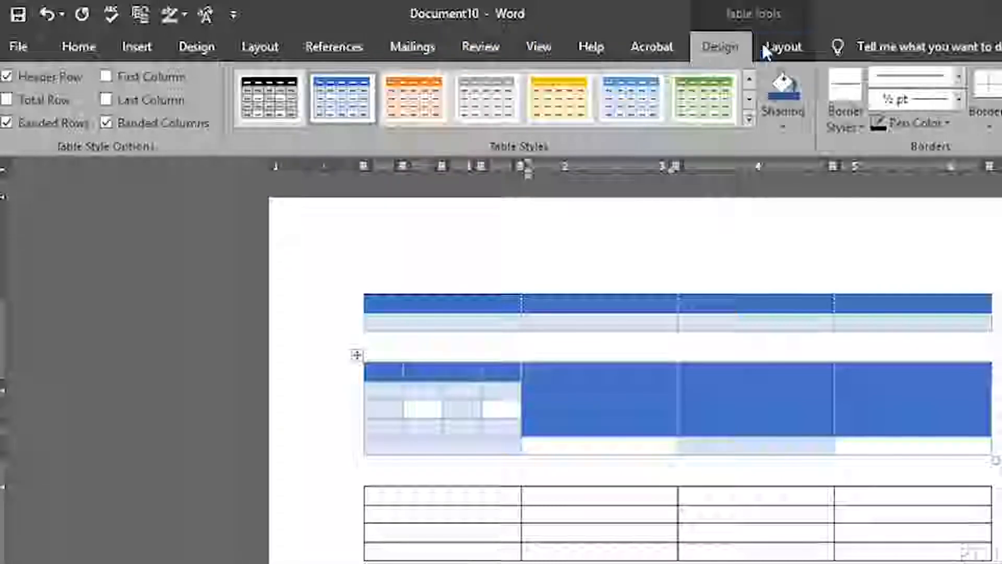
left_click(790, 44)
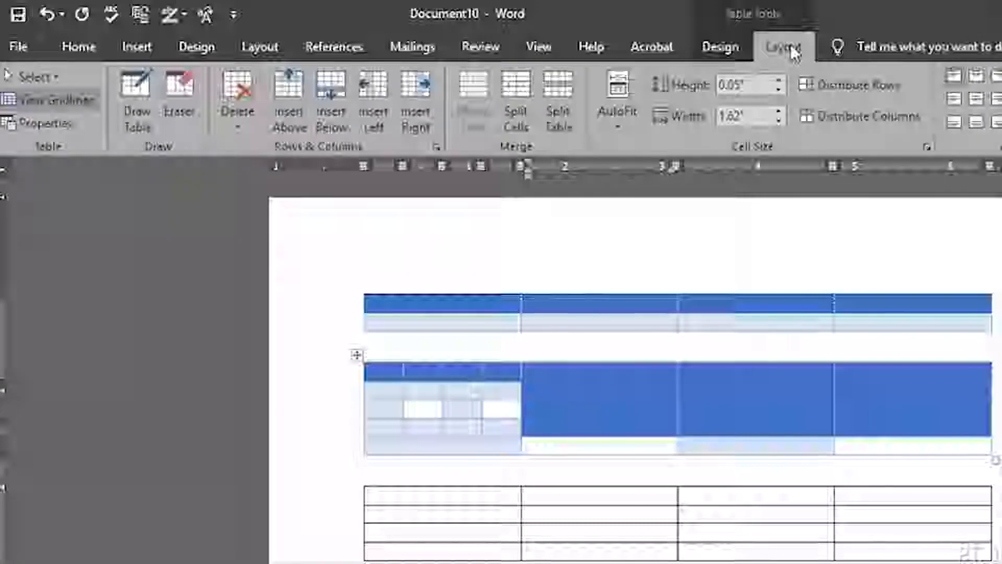
left_click(356, 356)
key("BackSpace")
key("ctrl+z")
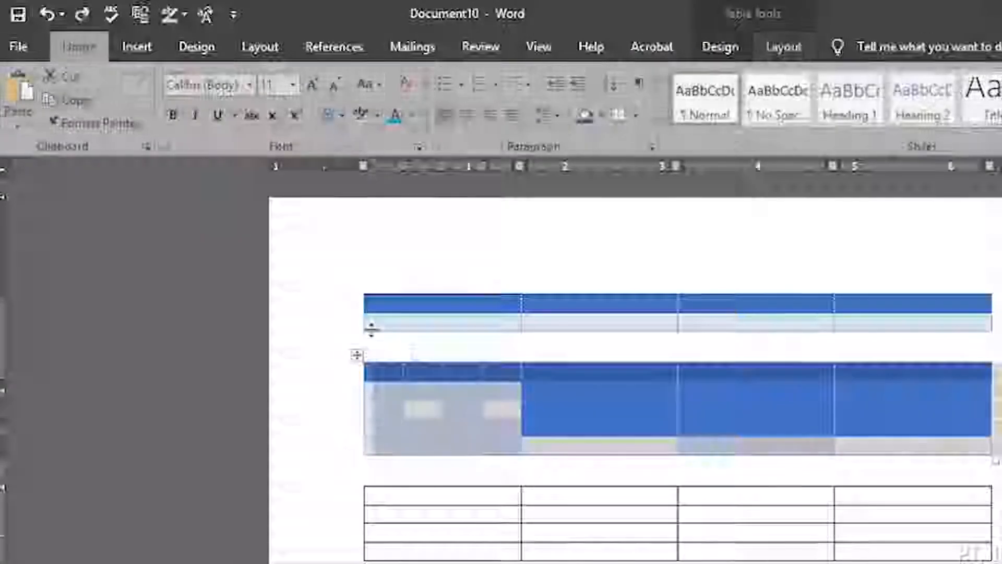
left_click(510, 470)
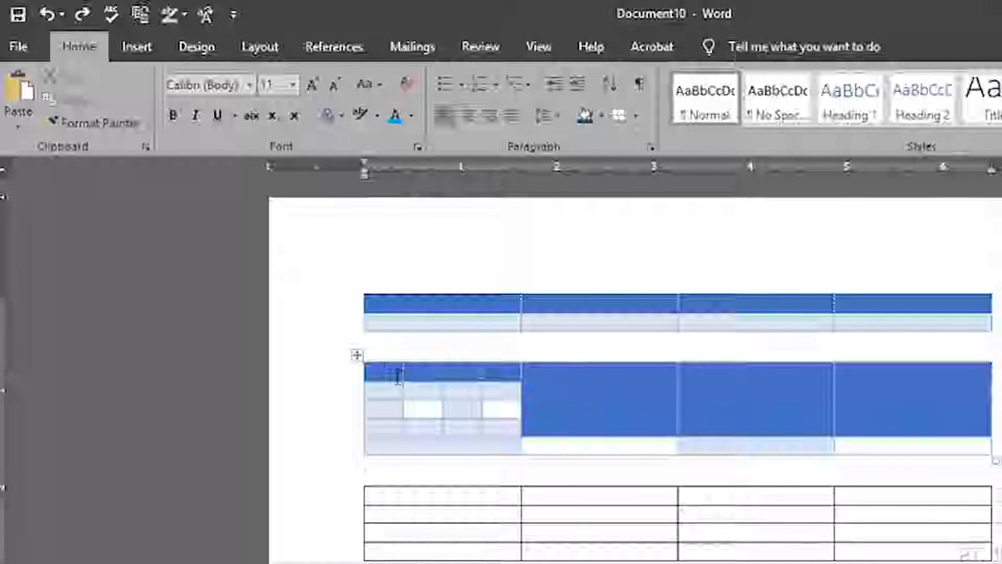
- Delete the lower split table and the blue two-row table above it, keeping only the plain table
left_click(357, 356)
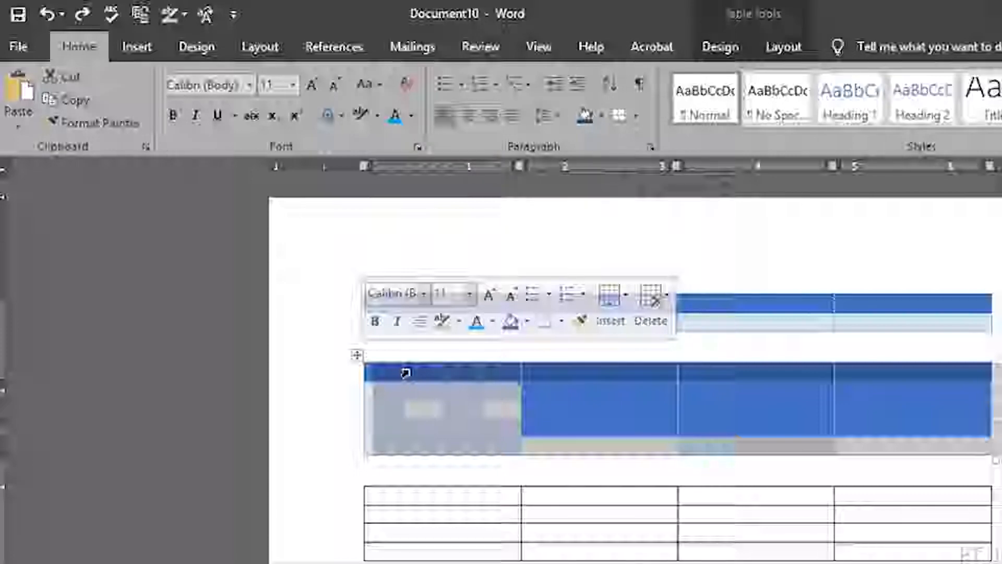
key("BackSpace")
mouse_move(353, 291)
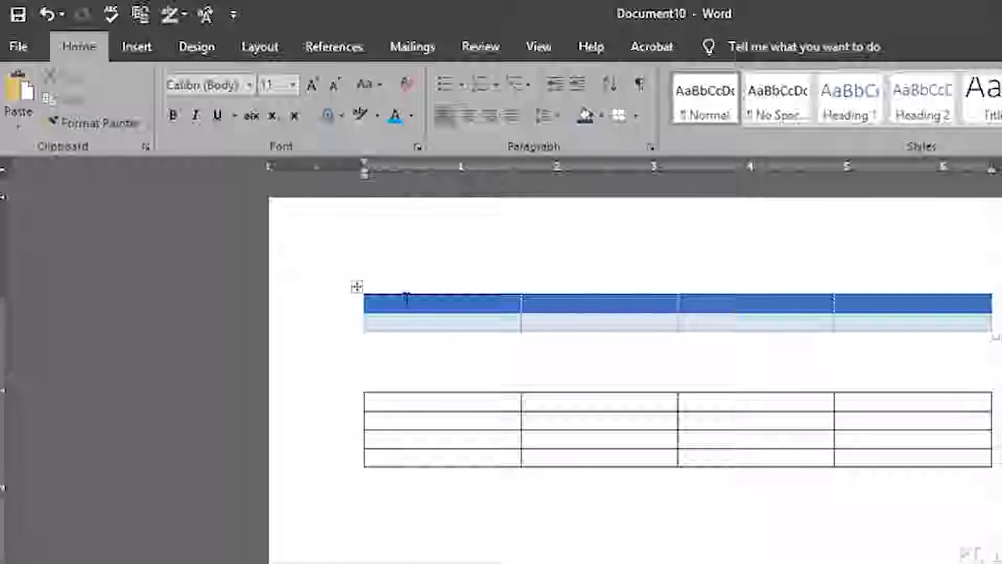
left_click(358, 288)
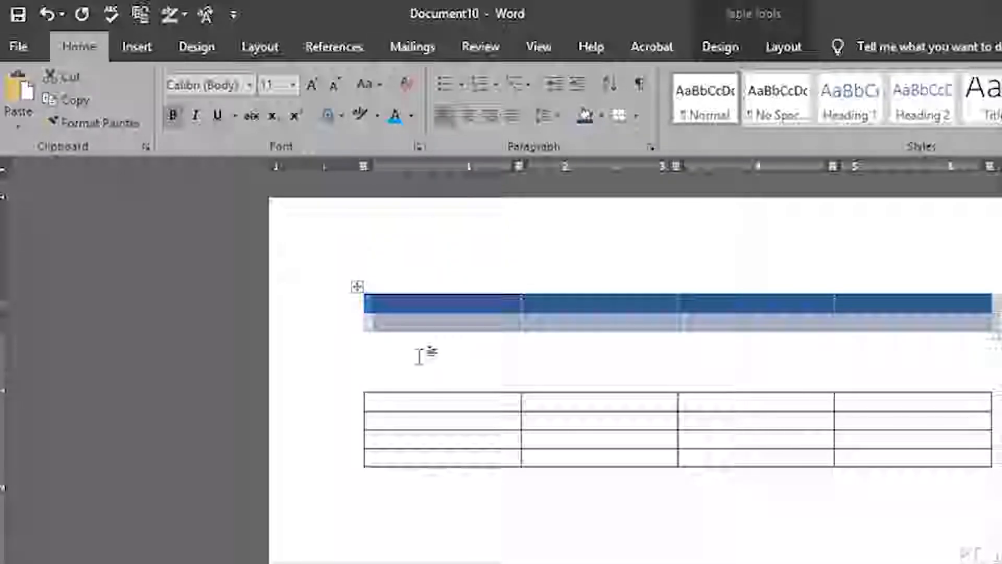
key("BackSpace")
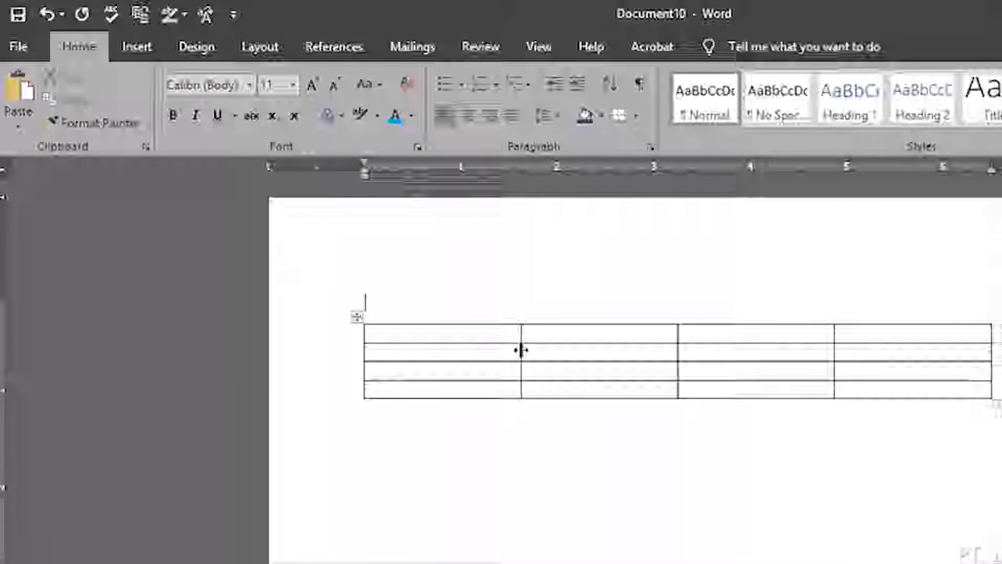
- Insert extra rows above and below the second row of the plain table until it has nine rows
left_click(591, 357)
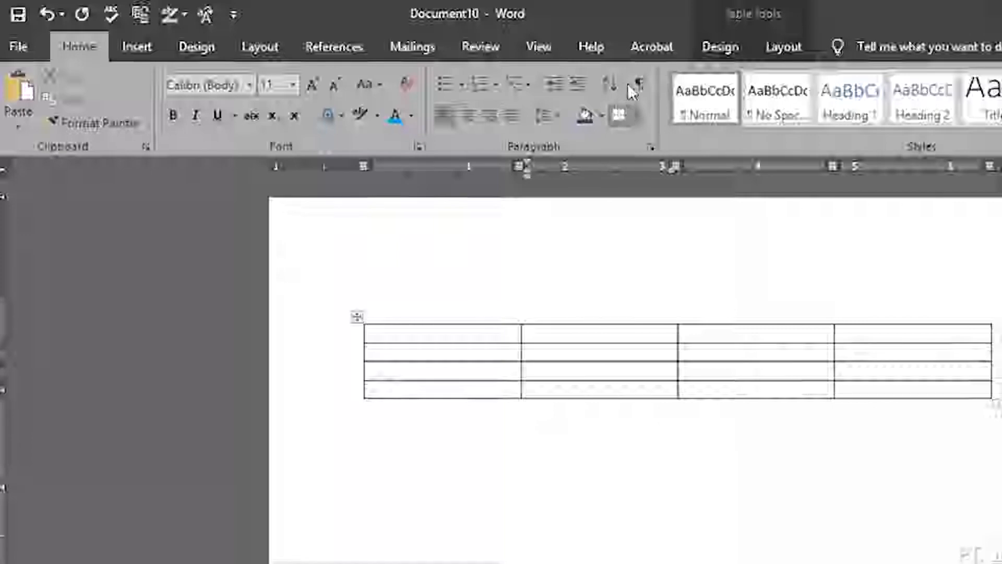
left_click(720, 47)
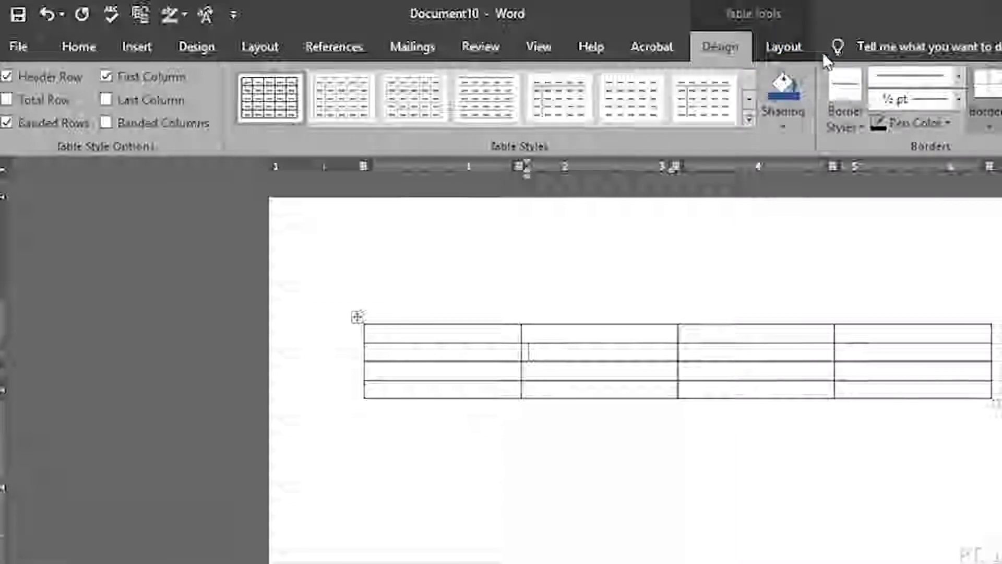
left_click(781, 46)
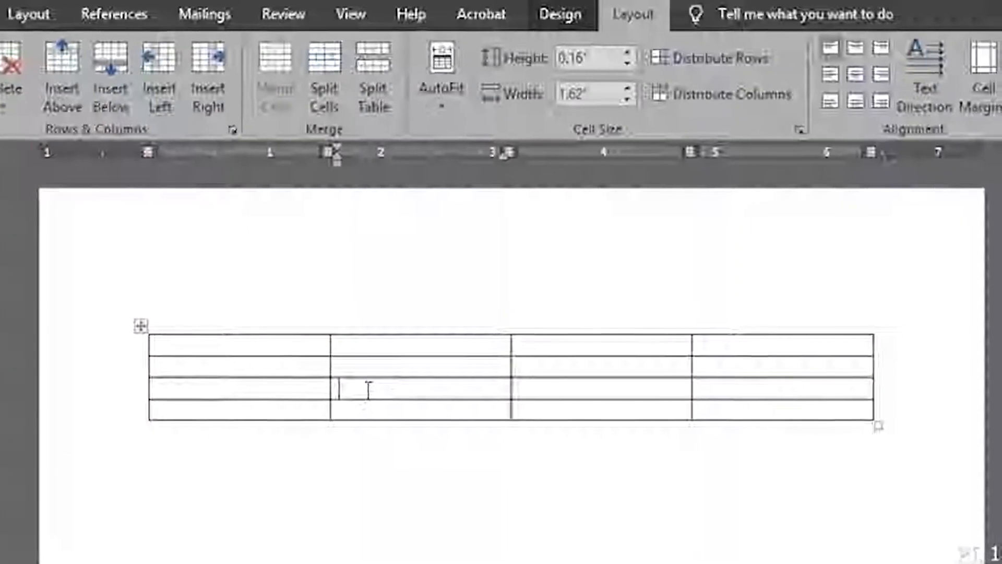
left_click(313, 361)
left_click(249, 353)
left_click(380, 366)
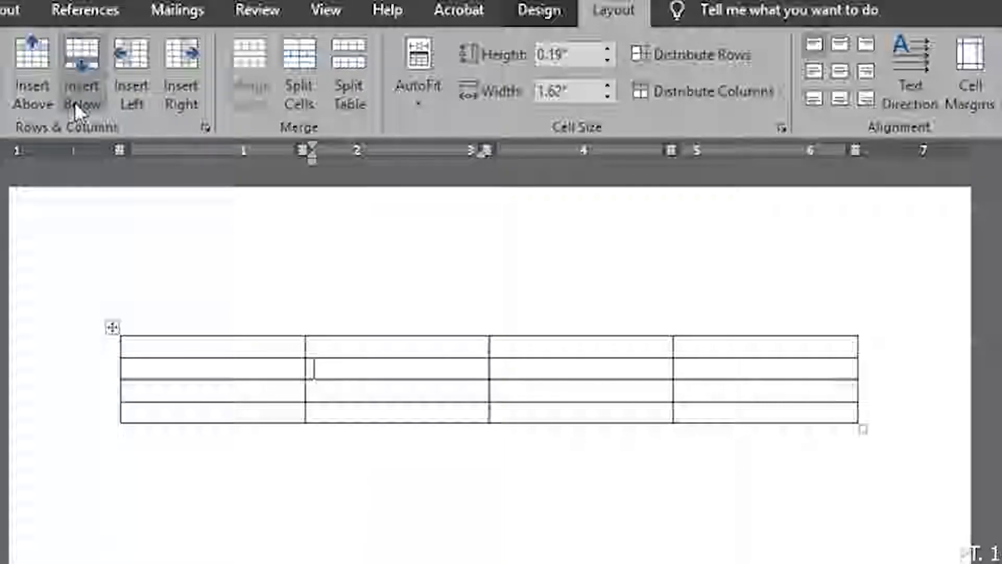
left_click(52, 86)
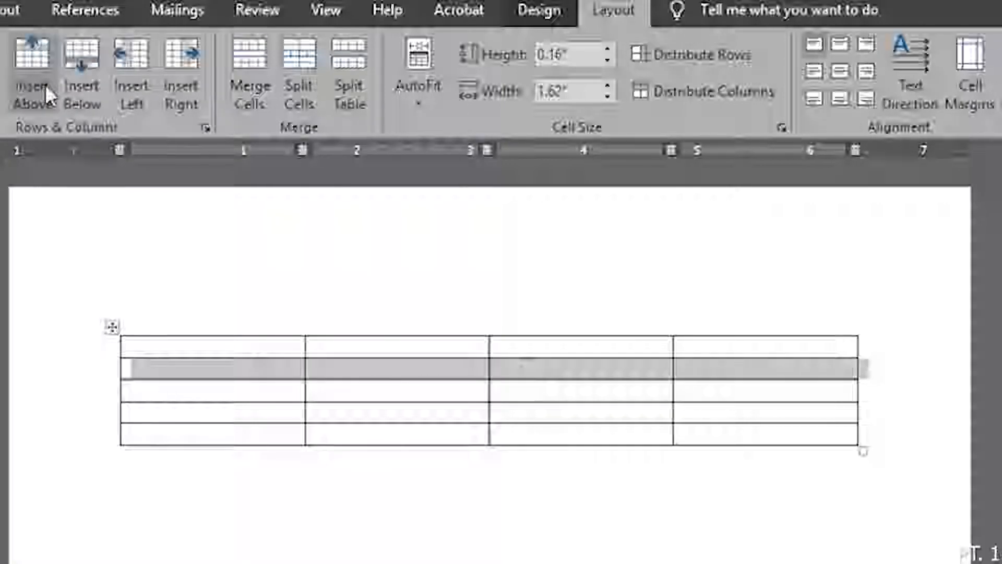
left_click(44, 84)
left_click(67, 81)
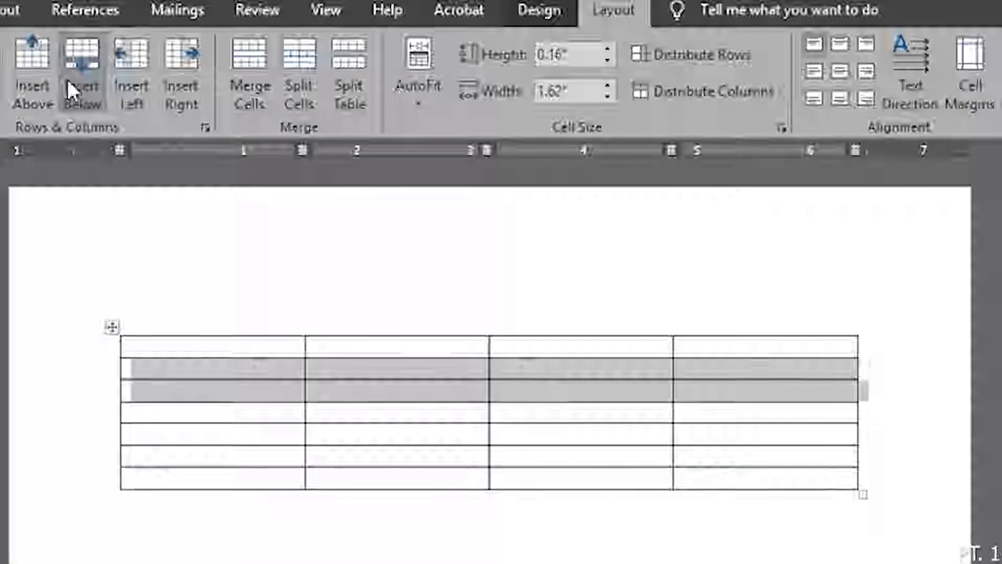
left_click(68, 81)
left_click(67, 79)
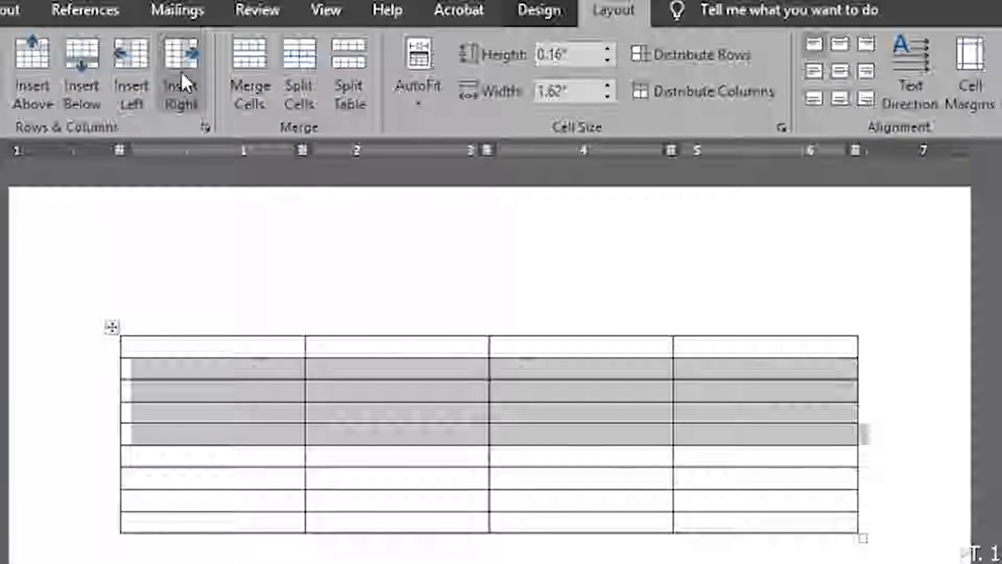
- Insert columns to the left and right of the selected cells until the table has 20 columns
left_click(136, 74)
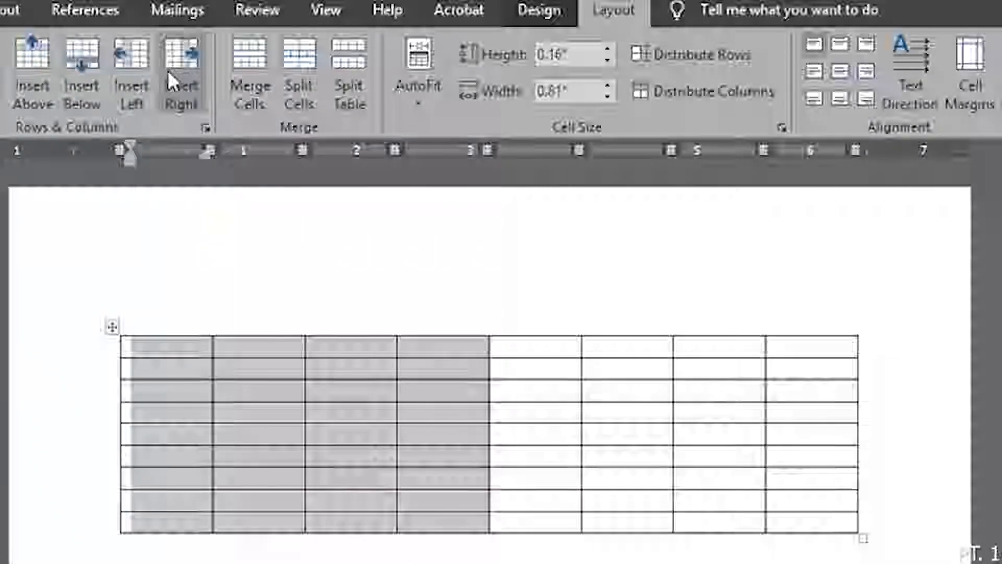
left_click(182, 67)
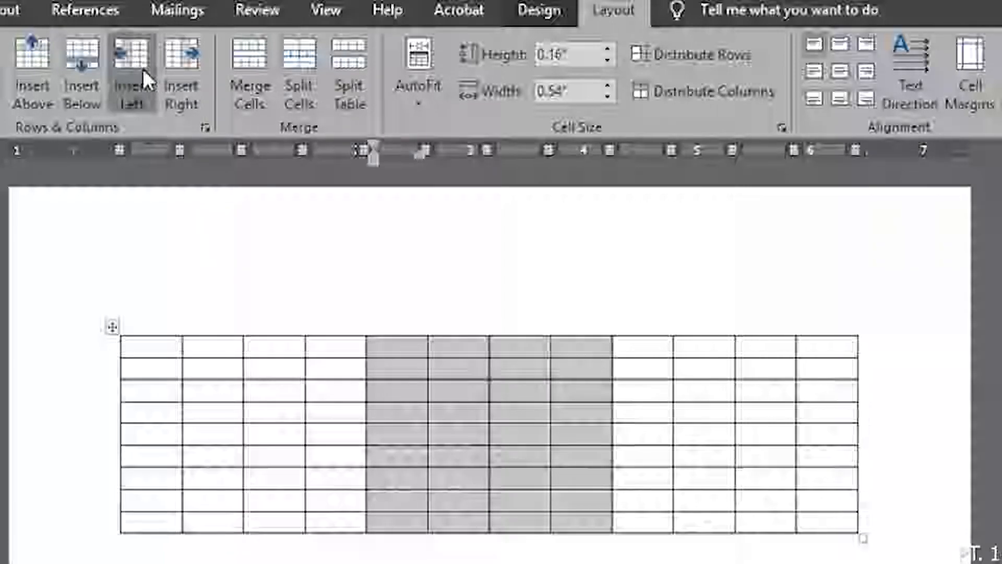
left_click(143, 67)
left_click(180, 68)
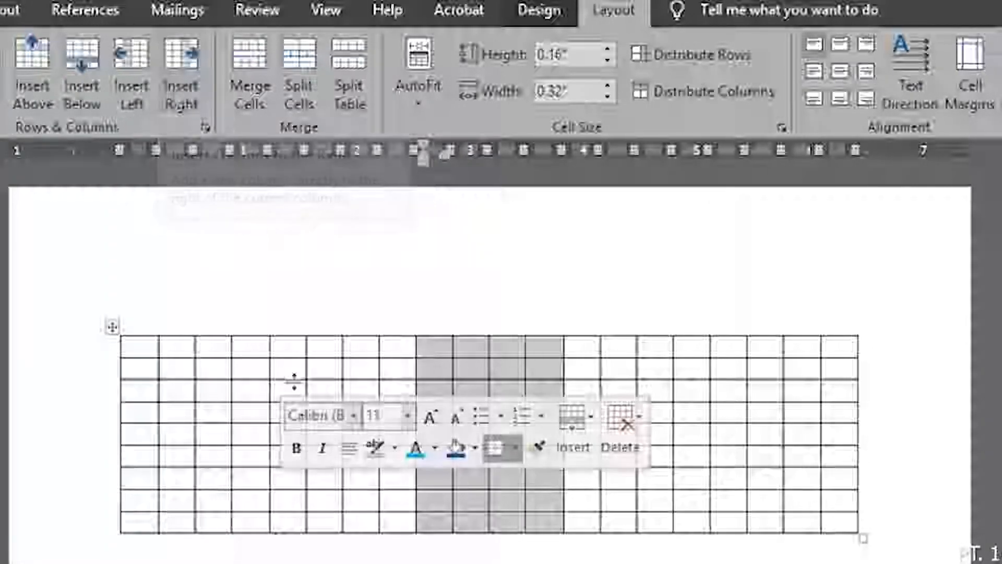
- Merge the cells from the fifth to the fifteenth column in the table's first three rows
left_click(286, 366)
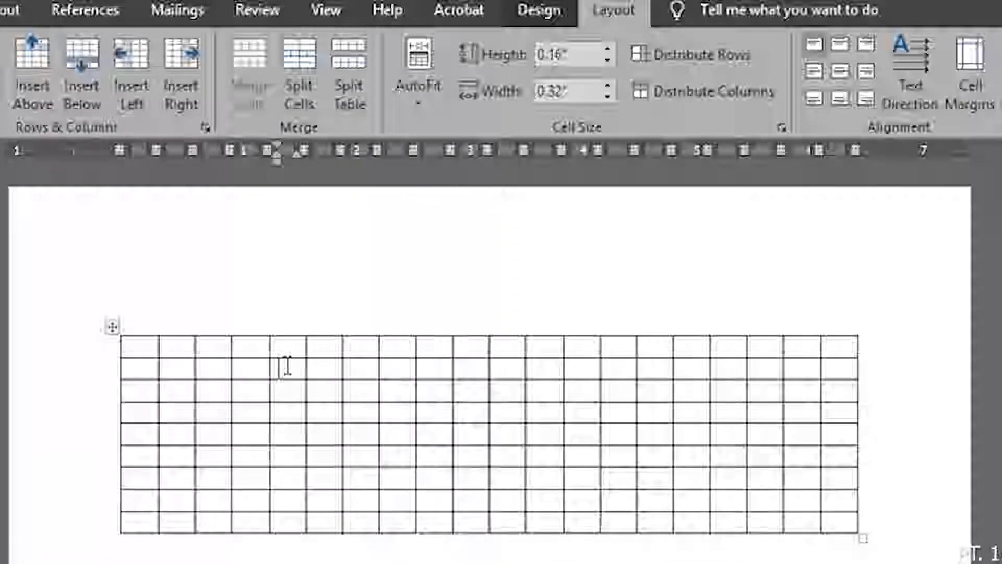
left_click_drag(288, 347, 662, 392)
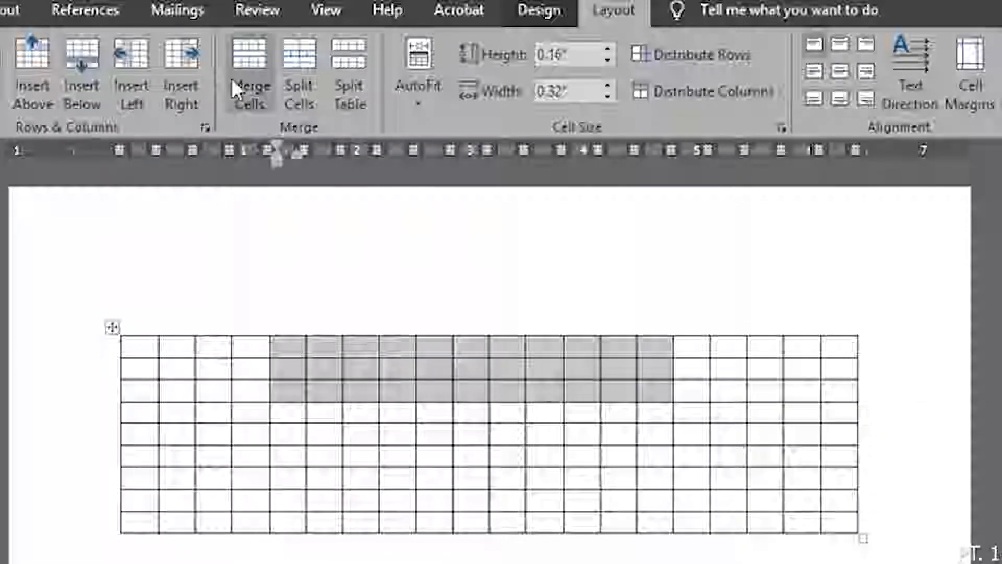
left_click(247, 89)
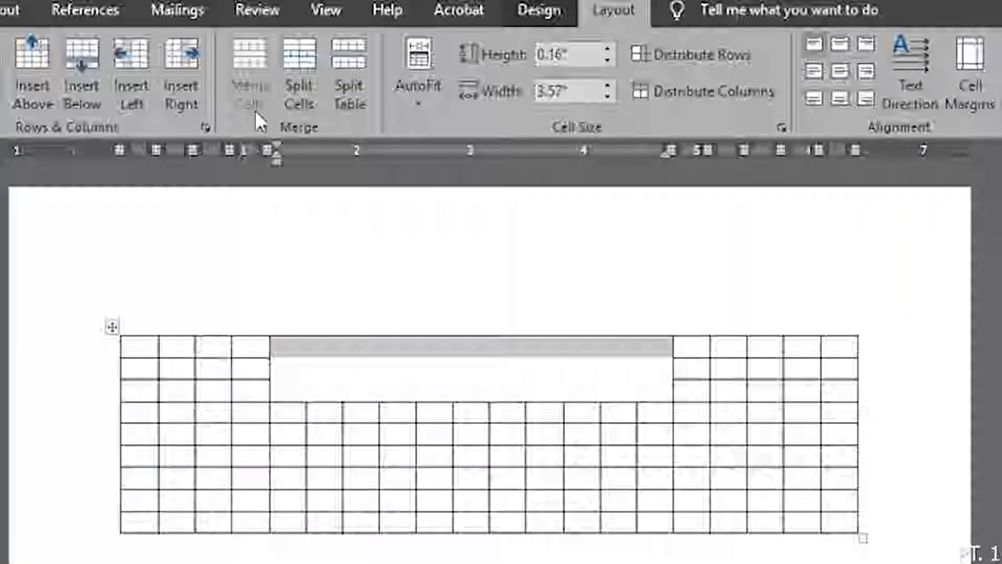
- Split the merged cell into 4 columns and 3 rows, and select the resulting cells
left_click(364, 367)
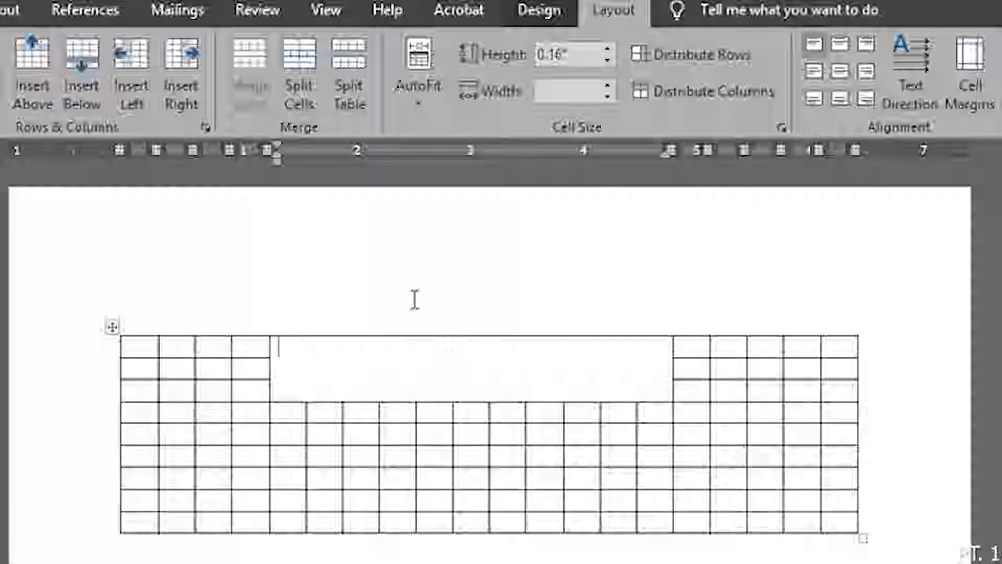
left_click(312, 364)
left_click(304, 82)
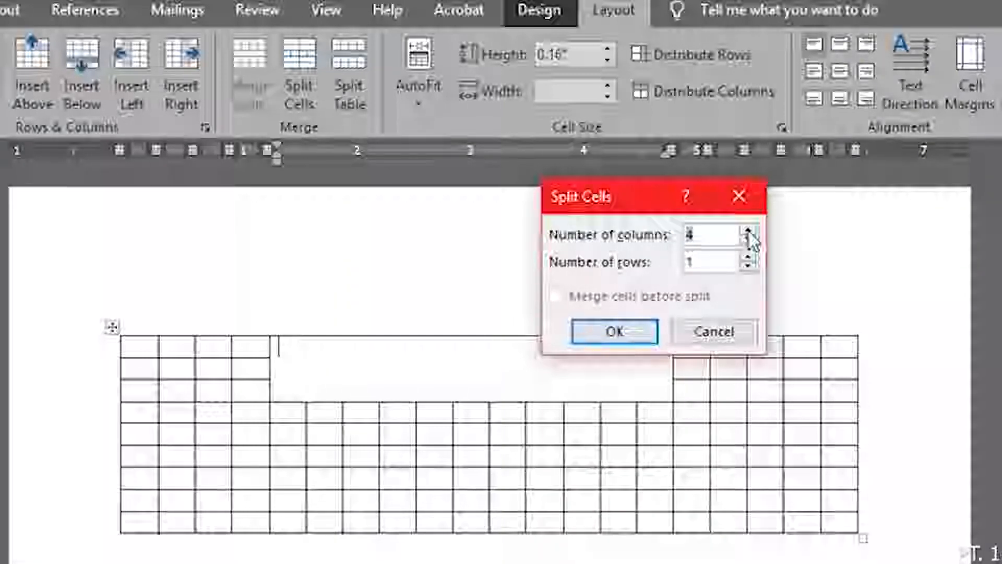
left_click(748, 259)
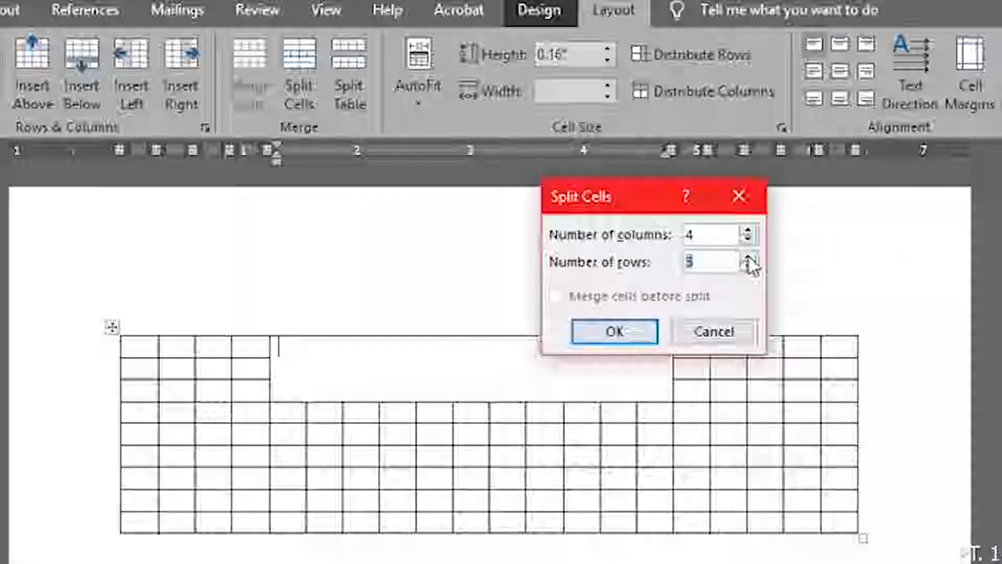
left_click(749, 259)
left_click(750, 265)
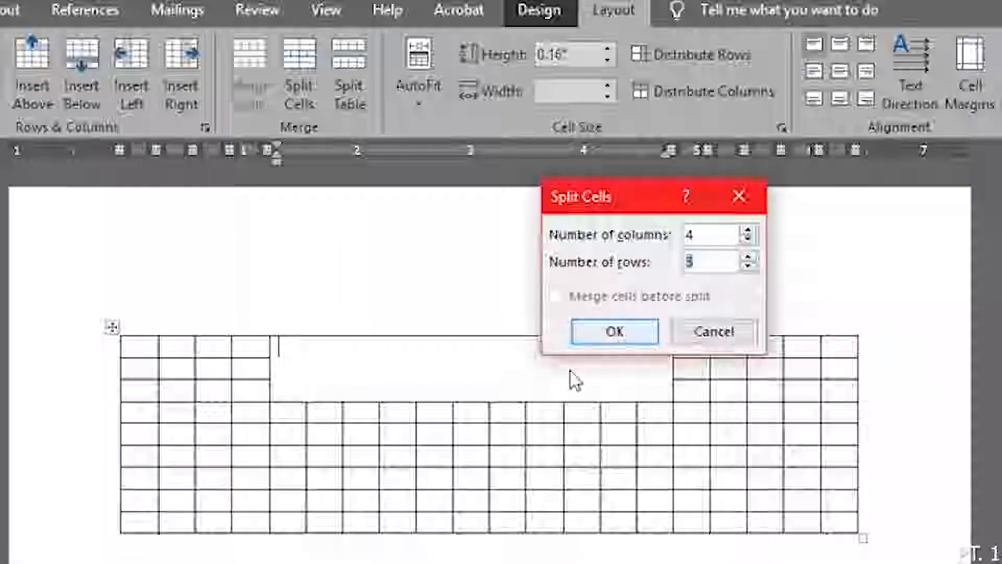
left_click(615, 333)
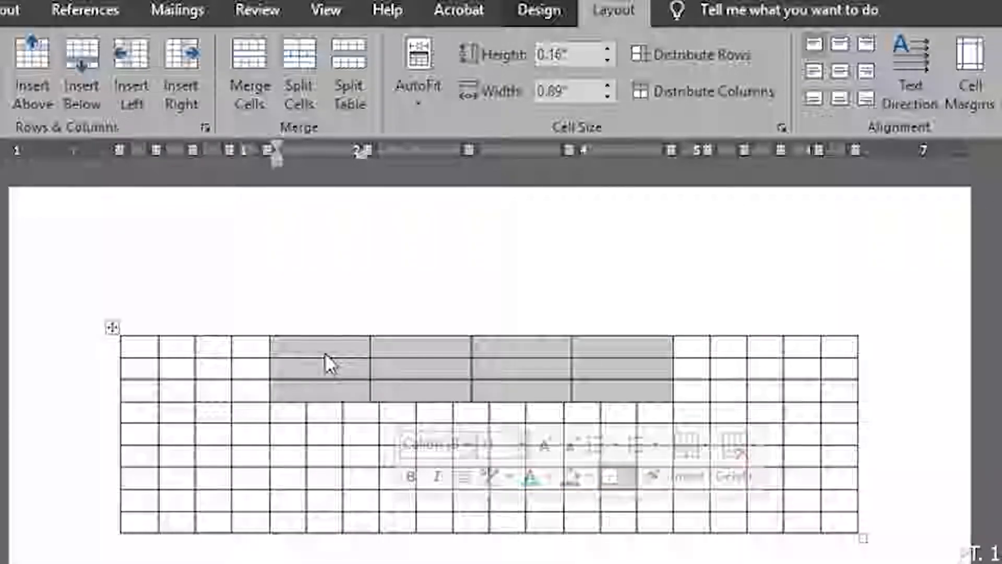
left_click(329, 377)
mouse_move(342, 358)
left_mouse_down()
mouse_move(548, 365)
mouse_move(606, 385)
left_mouse_up()
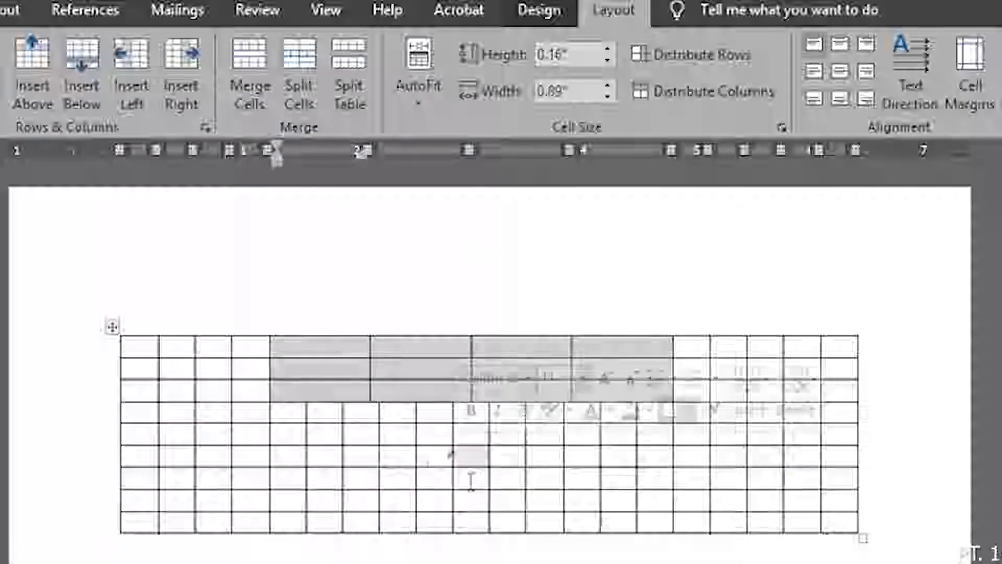
- View the delete options for a single selected cell in the sixth row, and close them without deleting anything
left_click(455, 456)
left_click(1, 94)
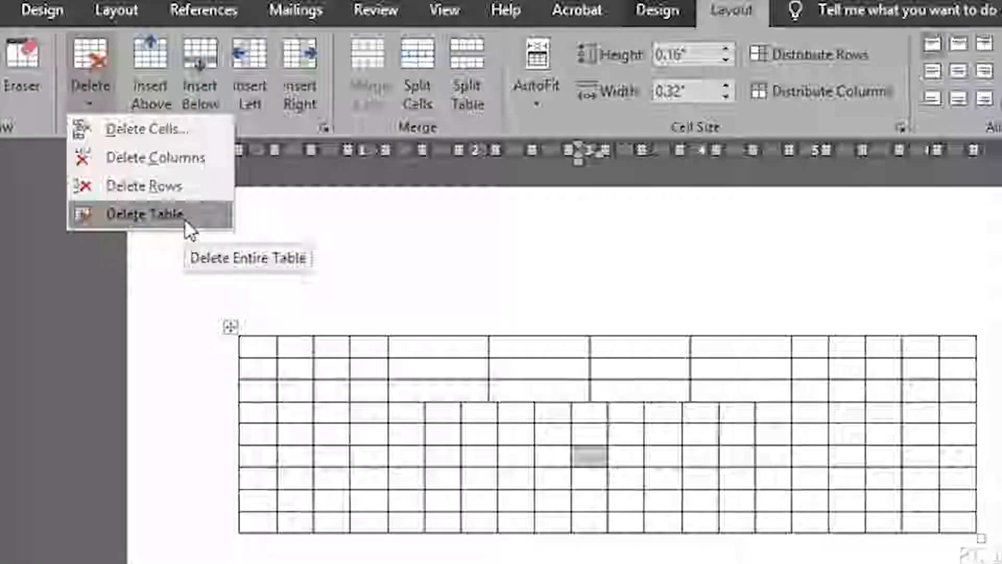
left_click(329, 368)
left_click(403, 361)
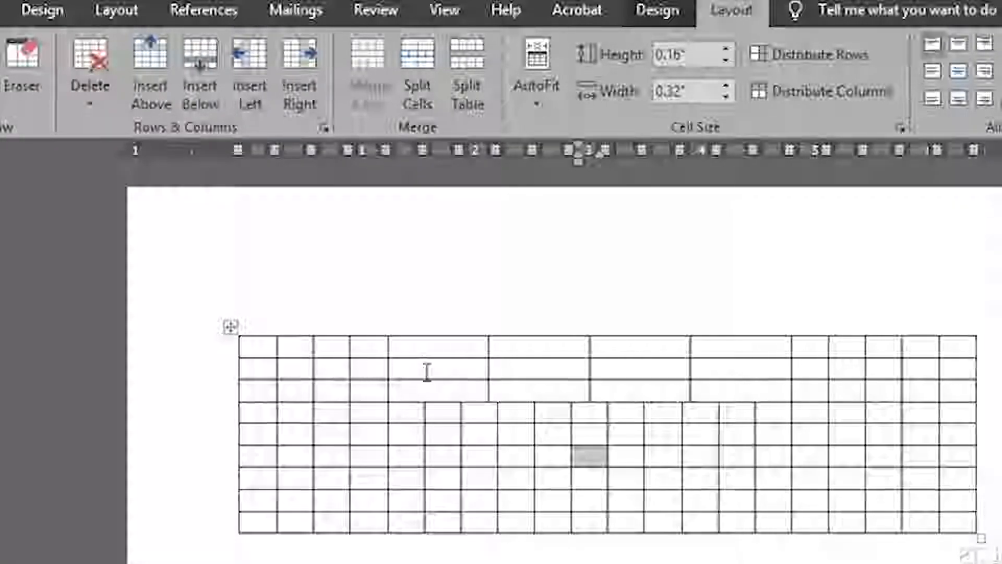
left_click(426, 370)
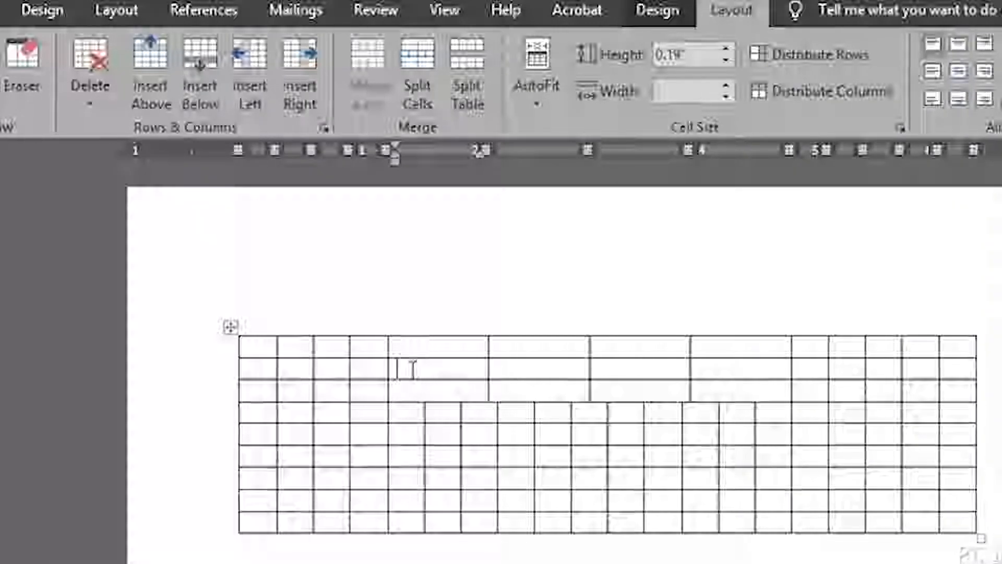
- Select the whole table and delete its columns
left_click(230, 327)
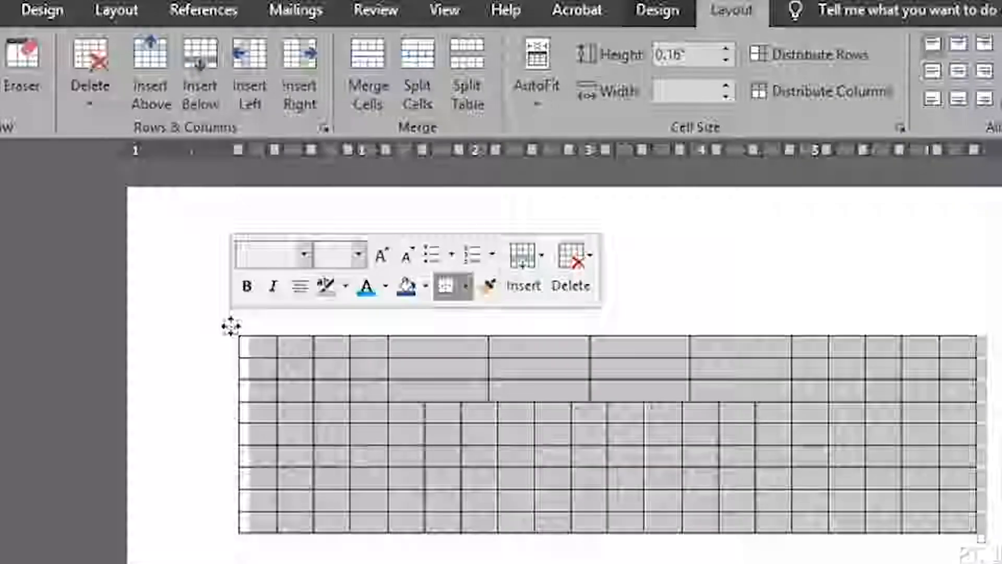
left_click(87, 102)
left_click(107, 158)
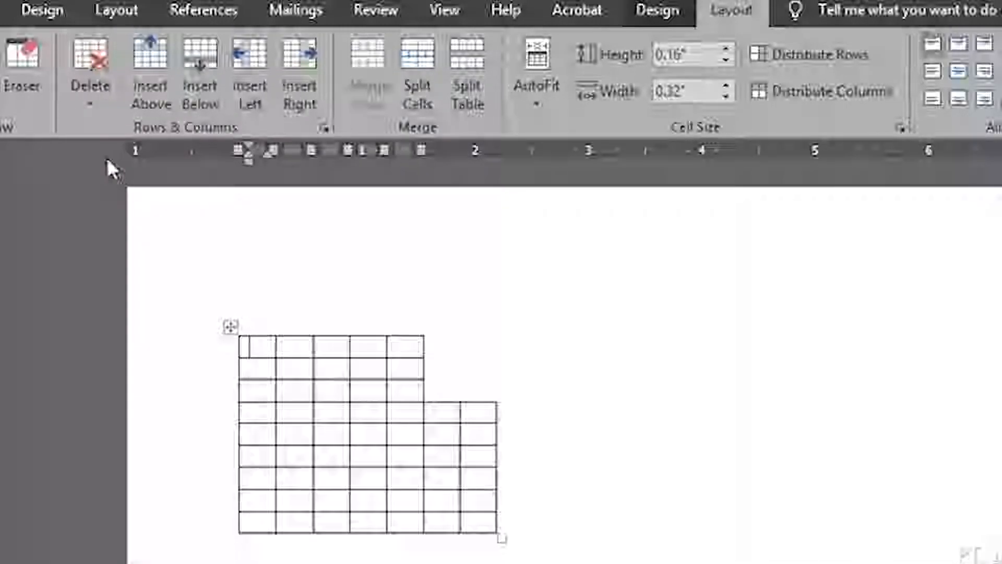
- Delete the first column of the remaining table twice
left_click(88, 100)
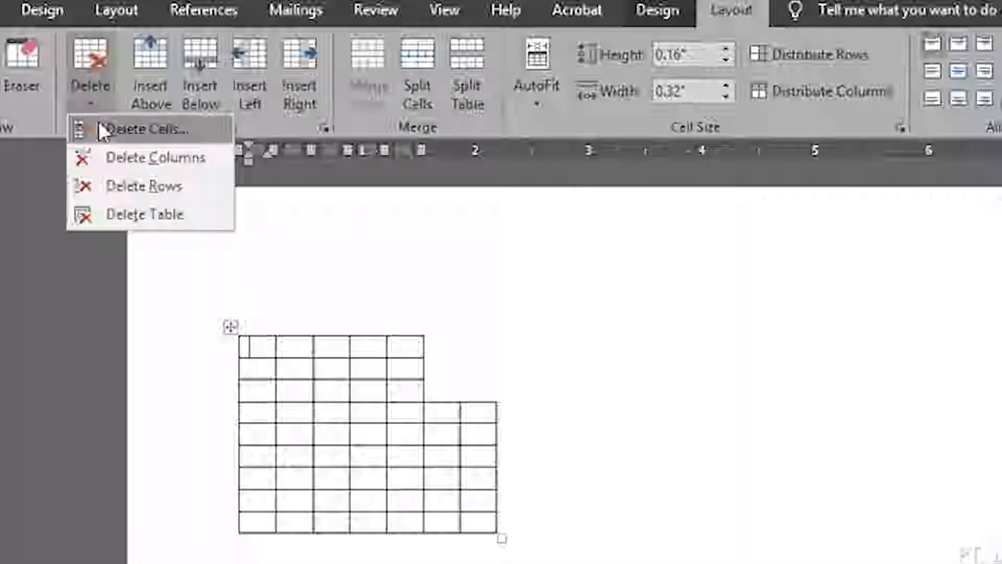
left_click(116, 157)
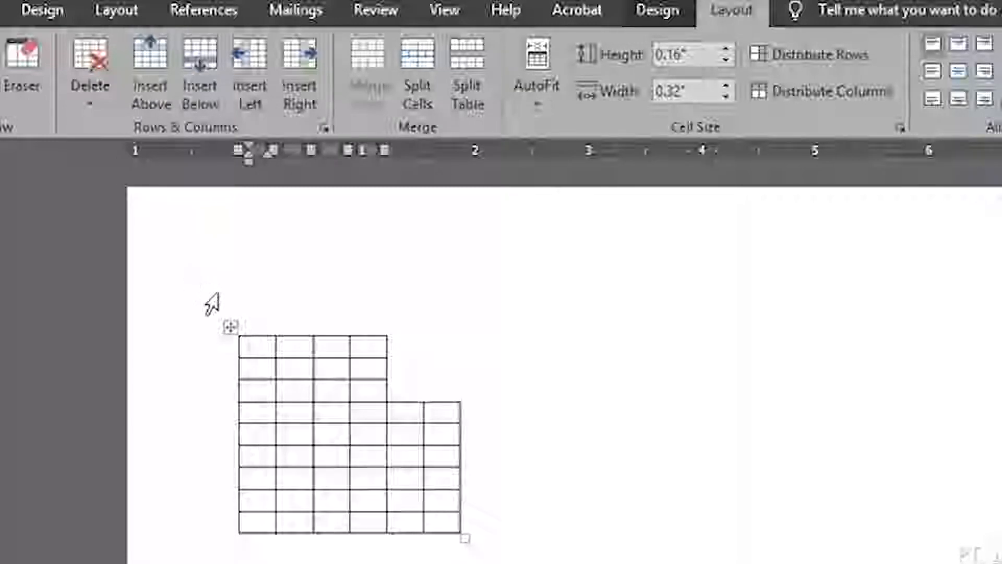
left_click(90, 98)
left_click(122, 162)
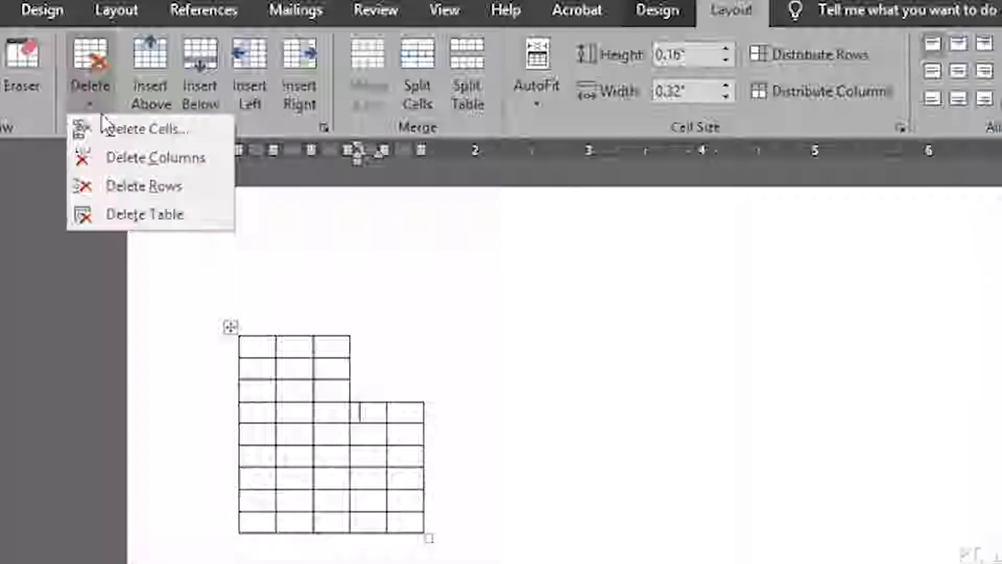
- Delete the two shorter columns that begin at the table's fourth row
left_click(129, 157)
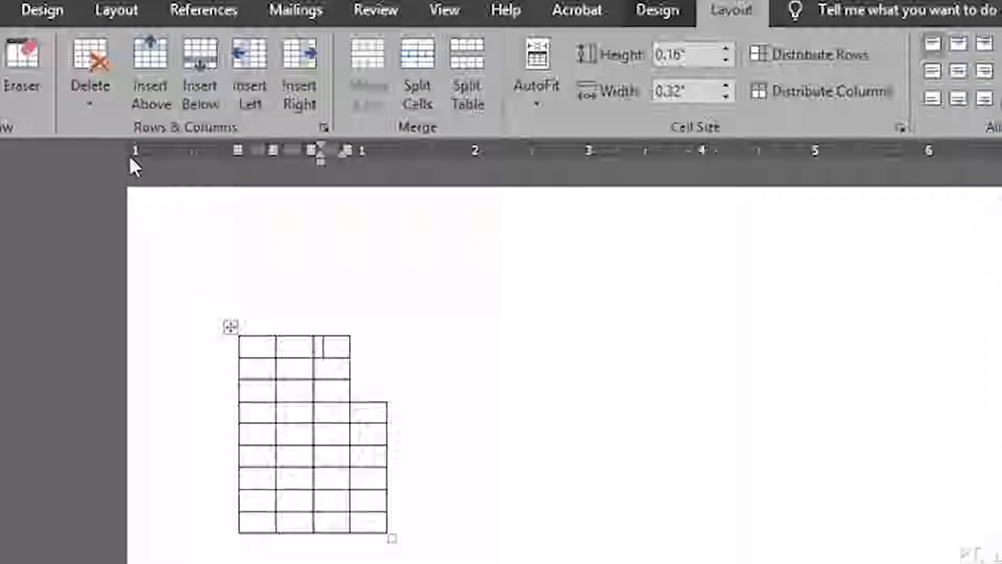
left_click(365, 412)
left_click(91, 86)
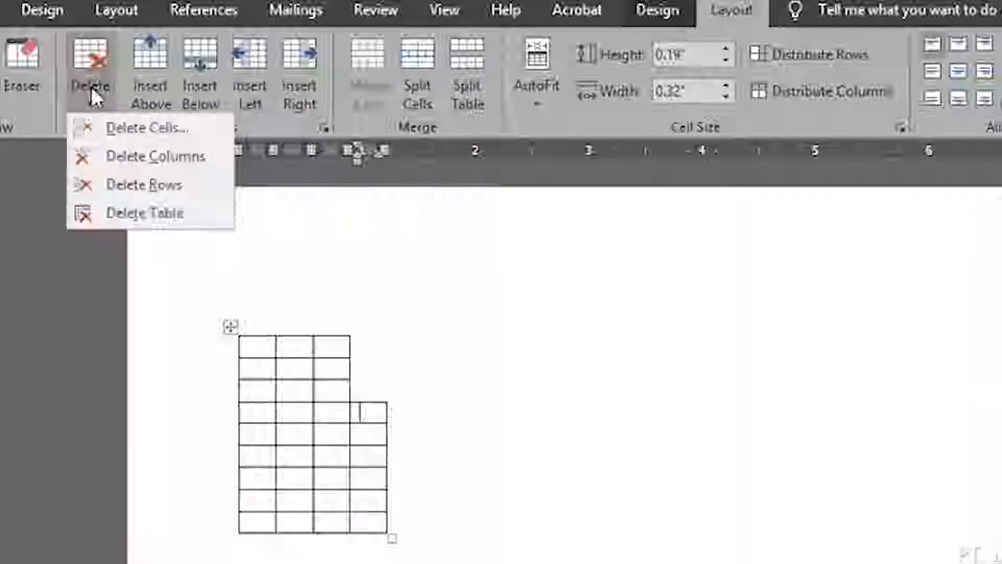
left_click(124, 156)
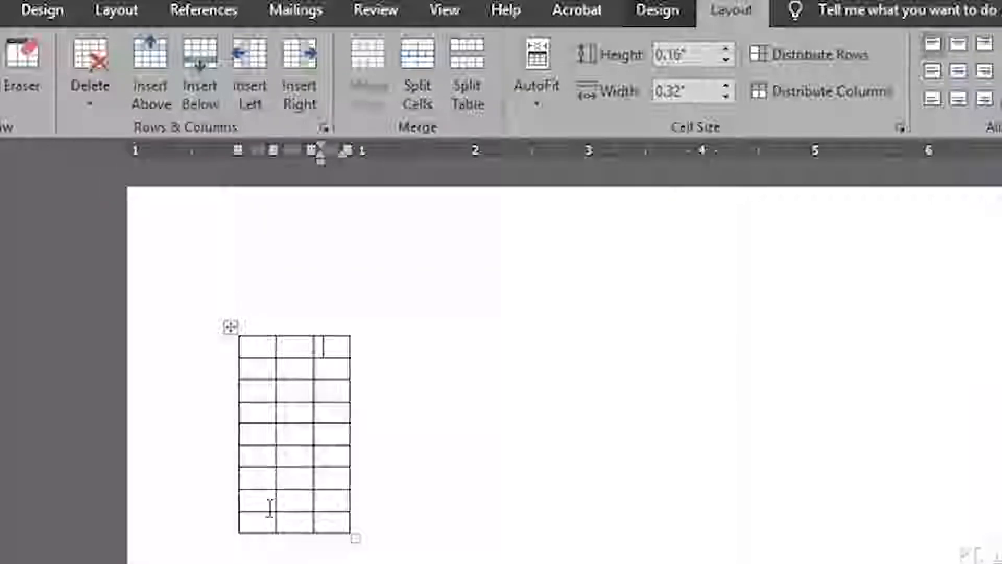
- Delete the last four rows of the table
left_click_drag(268, 519, 242, 466)
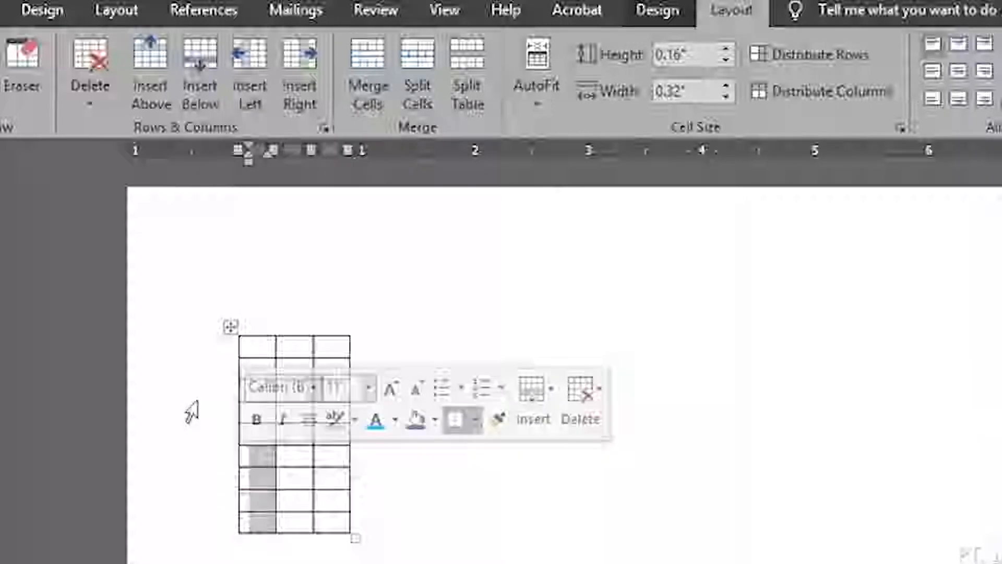
left_click(96, 107)
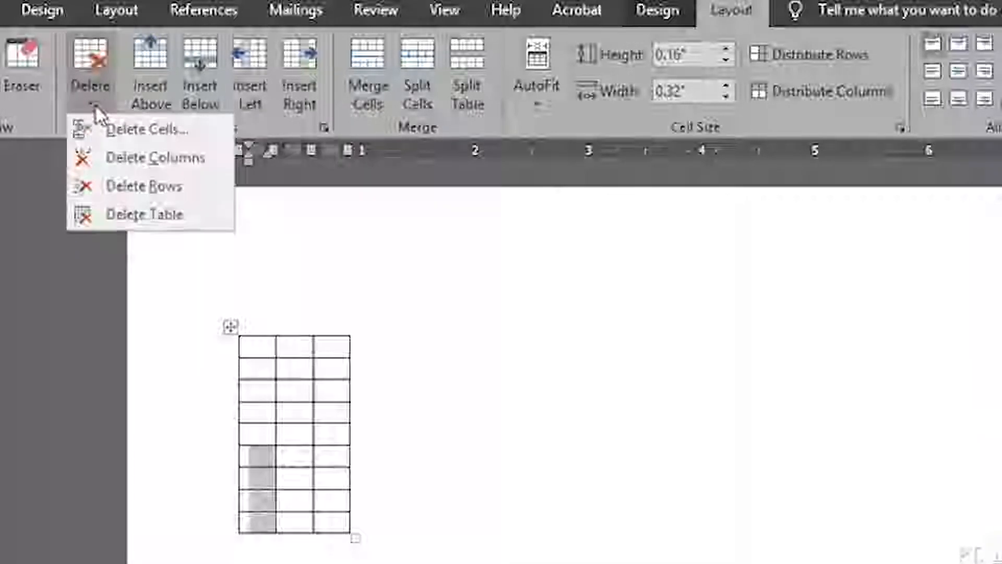
left_click(125, 186)
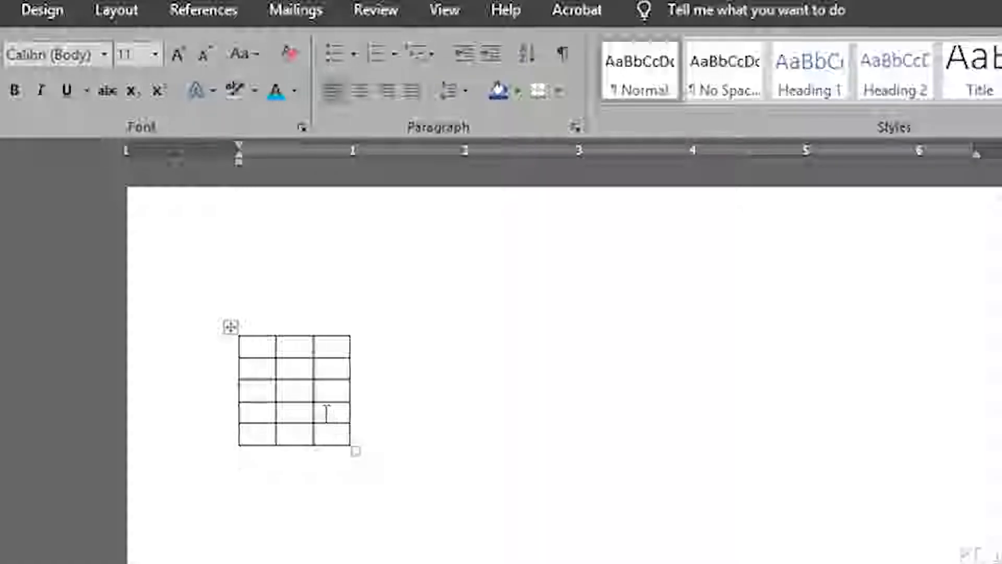
- Enlarge the whole table to columns about 2.03" wide and rows about 0.27" high
left_click_drag(354, 452, 373, 417)
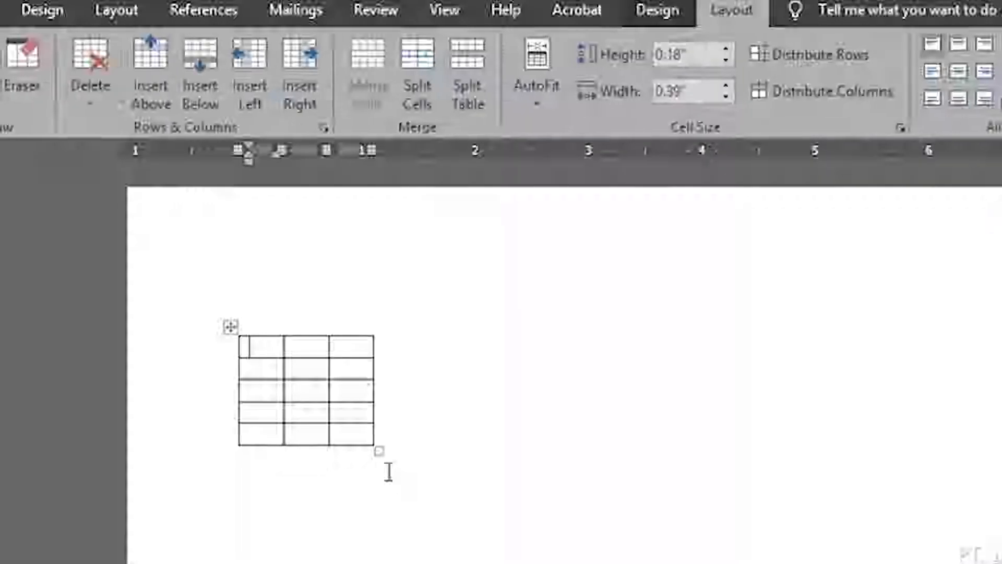
left_click(230, 326)
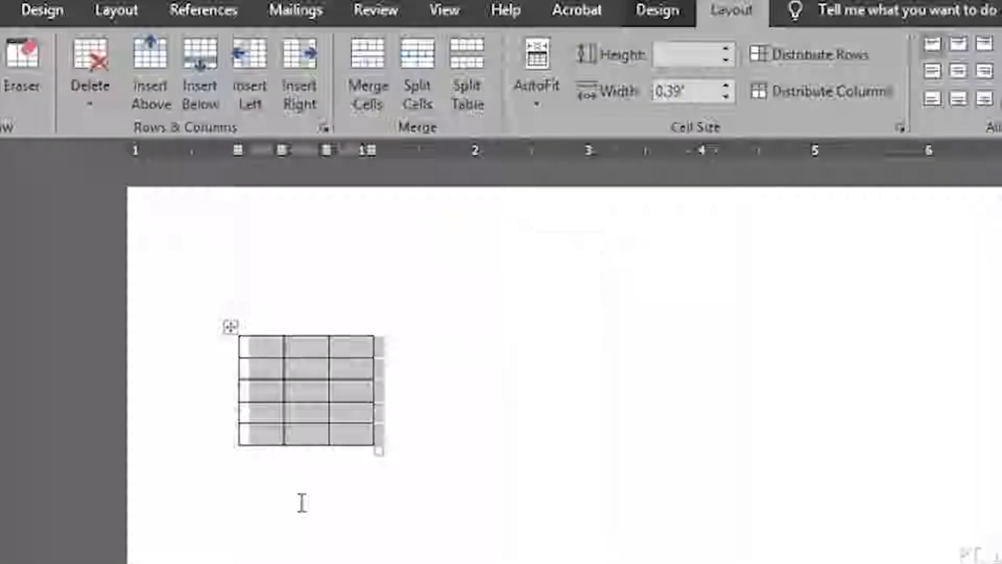
left_click(305, 391)
left_click_drag(379, 453, 935, 498)
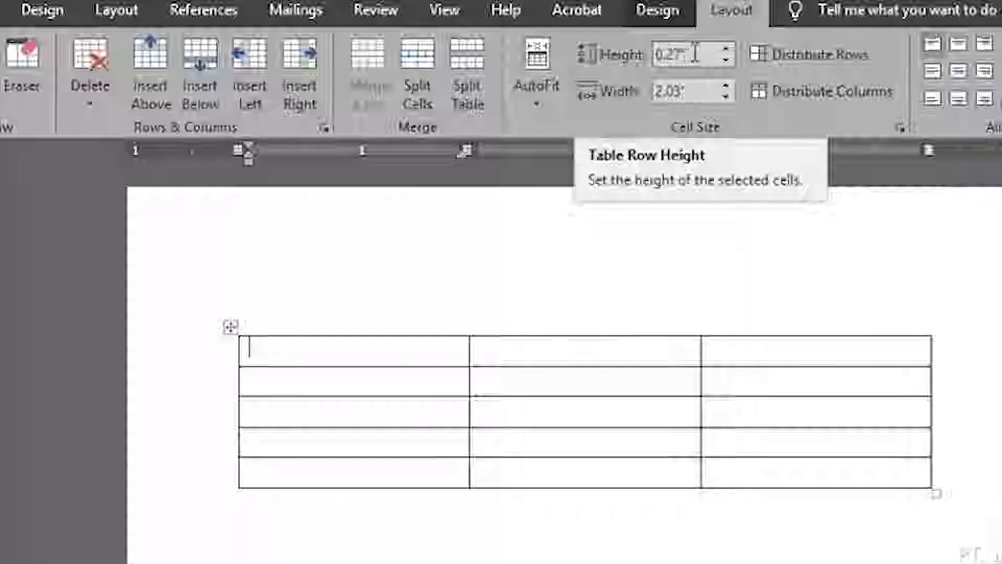
- Increase the height of the table's first row to 0.7"
left_click(725, 50)
left_click(724, 49)
left_click(725, 50)
left_click(724, 50)
left_click(725, 49)
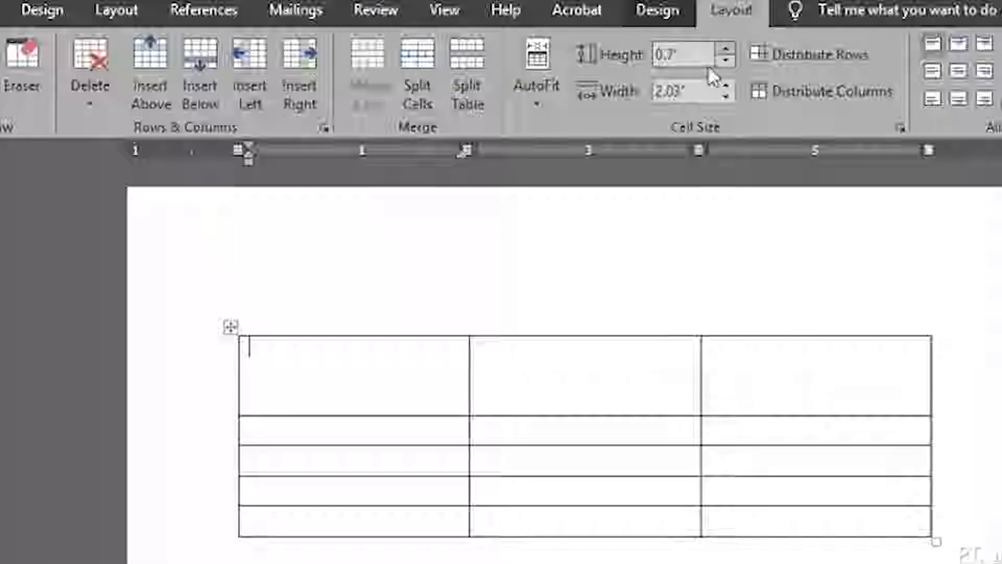
- Increase the width of the table's first column to 2.5"
left_click(402, 431)
left_click(415, 483)
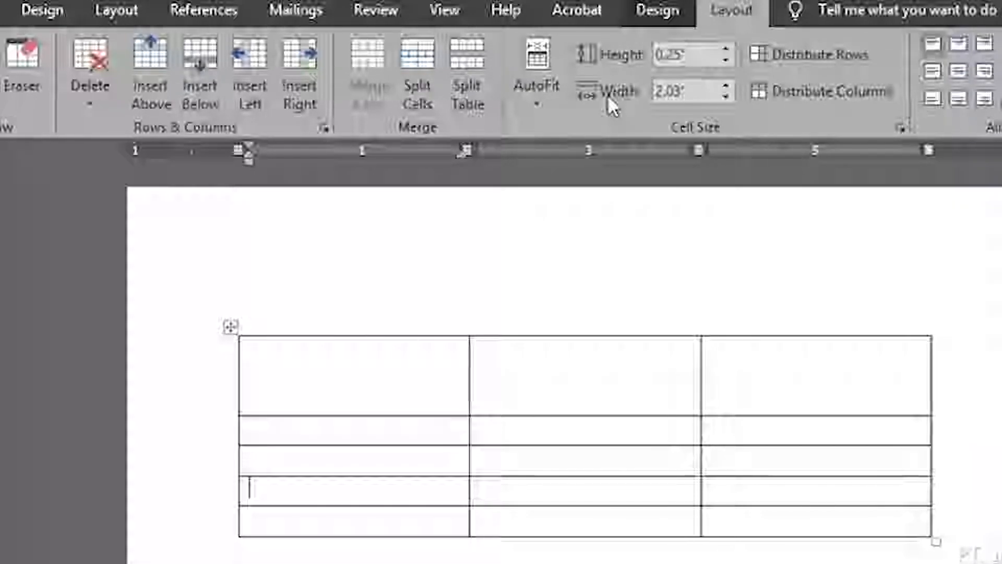
left_click(726, 85)
left_click(727, 85)
left_click(726, 85)
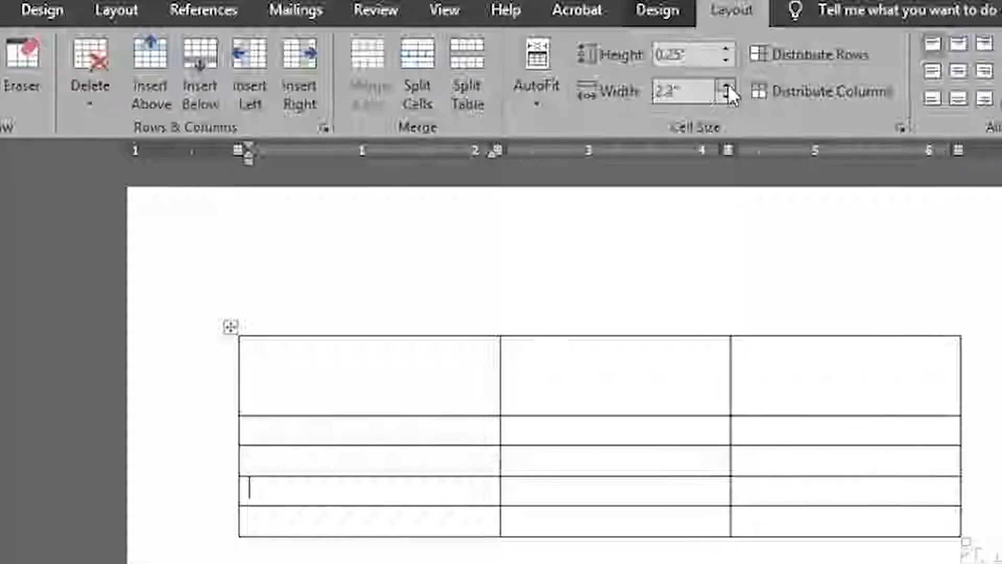
left_click(727, 85)
left_click(727, 85)
- AutoFit the empty table to its contents, followed by AutoFit to the window
left_click(541, 87)
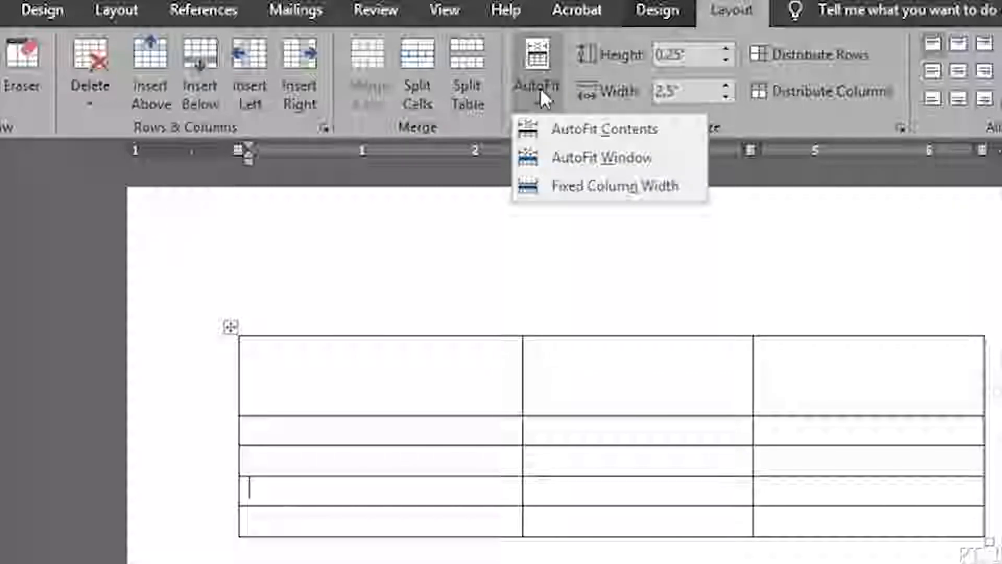
left_click(571, 131)
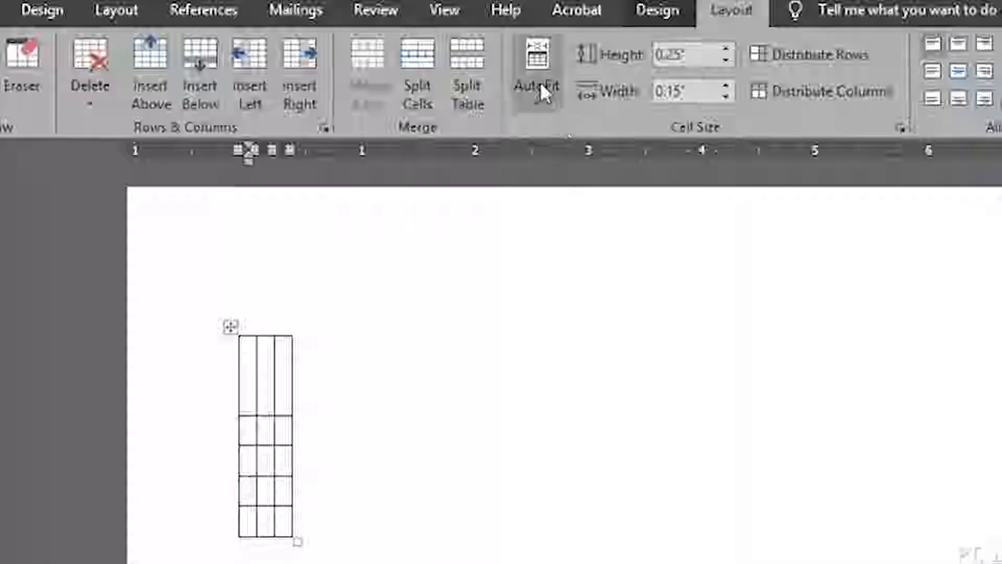
left_click(538, 102)
left_click(563, 155)
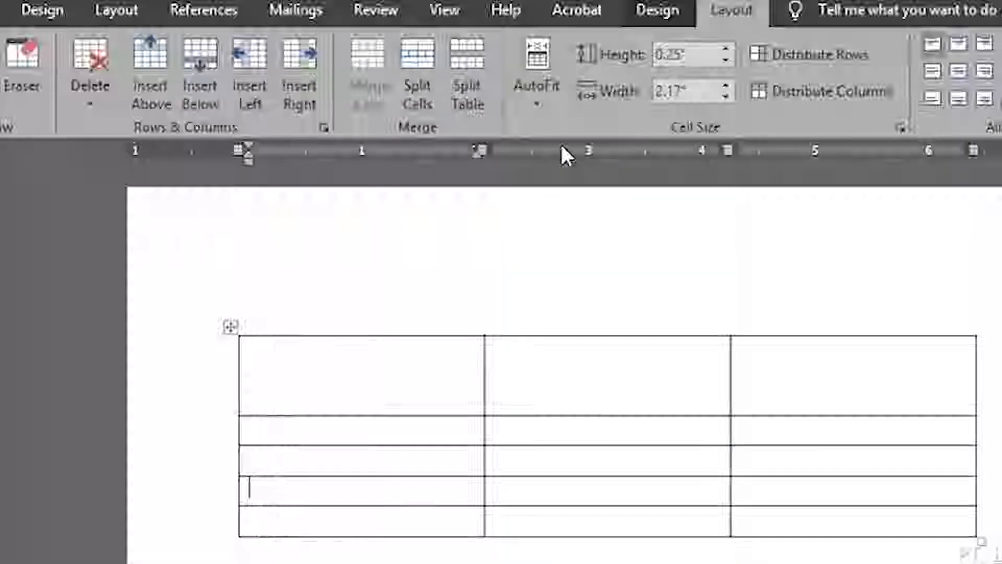
- Fill the first cell with placeholder text using =lorem()
left_click(415, 364)
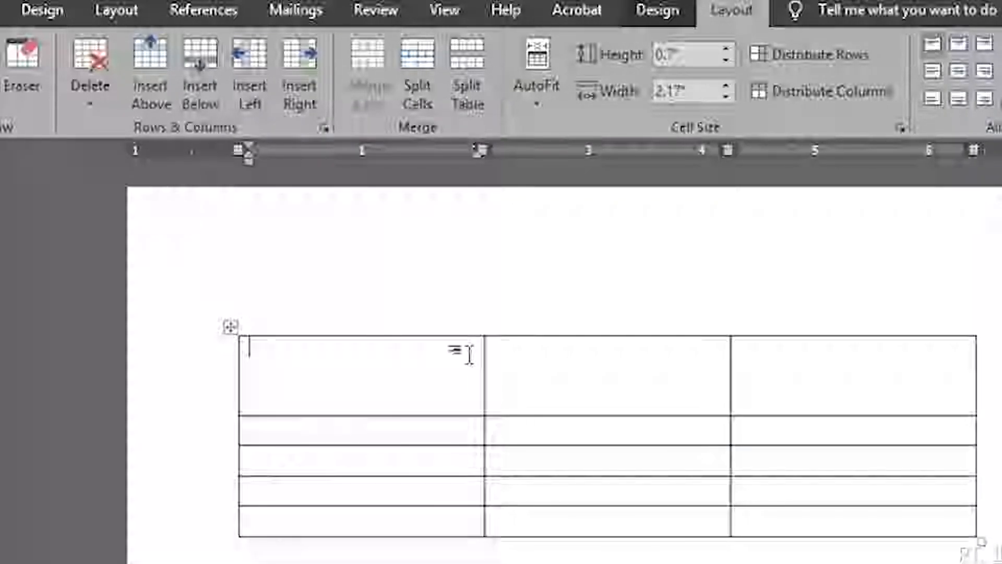
type("=lore")
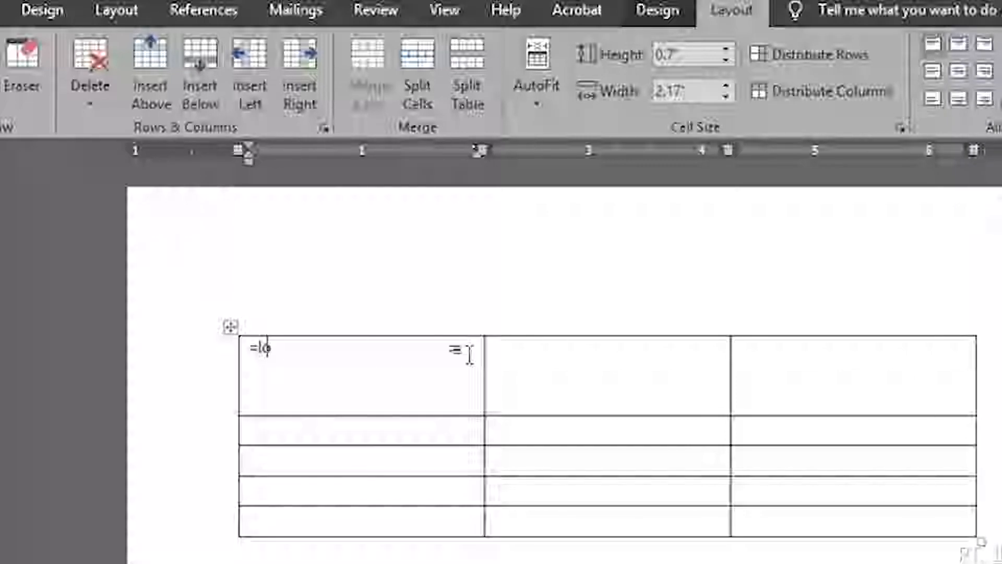
type("m()")
key("Return")
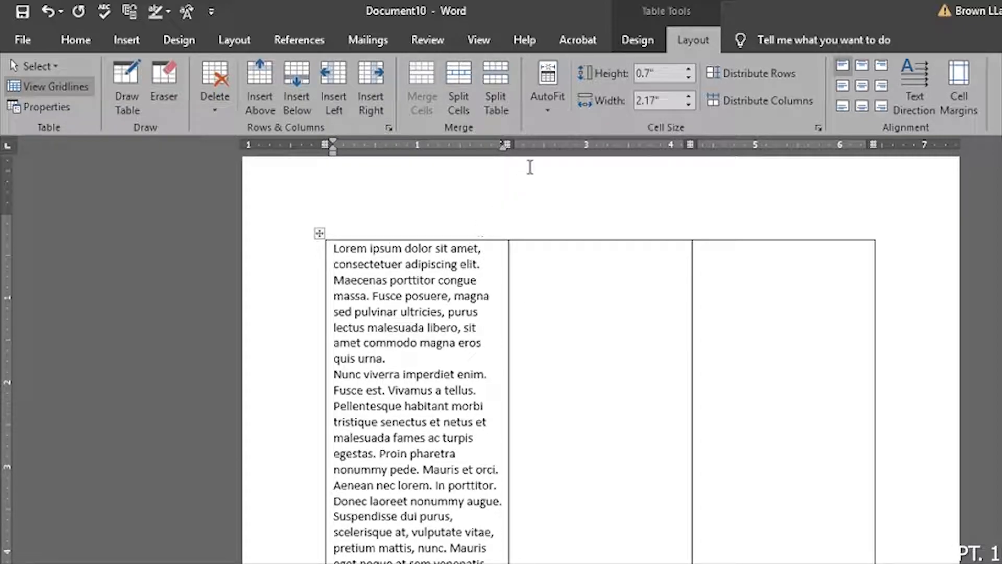
- Apply AutoFit Window and AutoFit Contents to the table holding the placeholder text
left_click(545, 106)
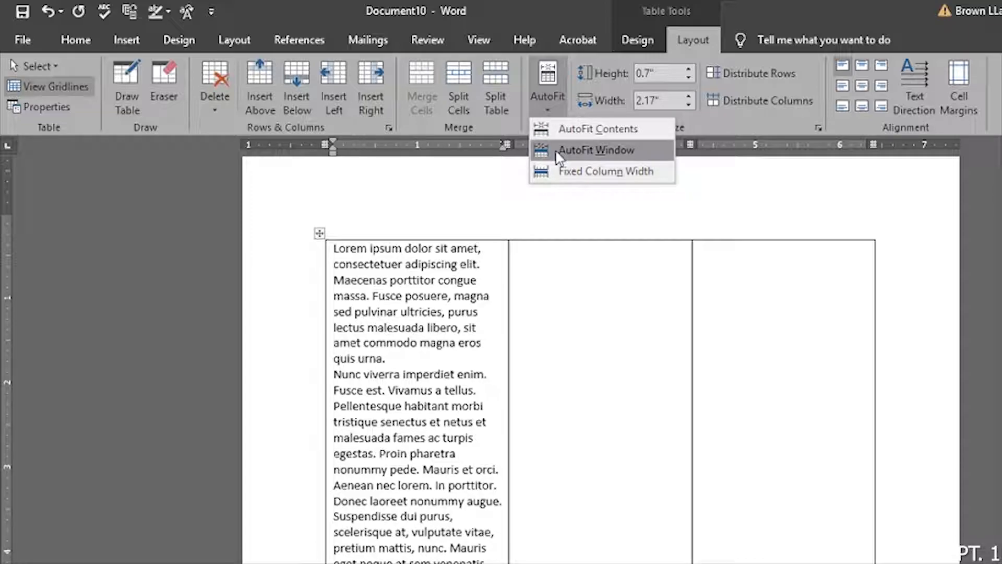
left_click(596, 151)
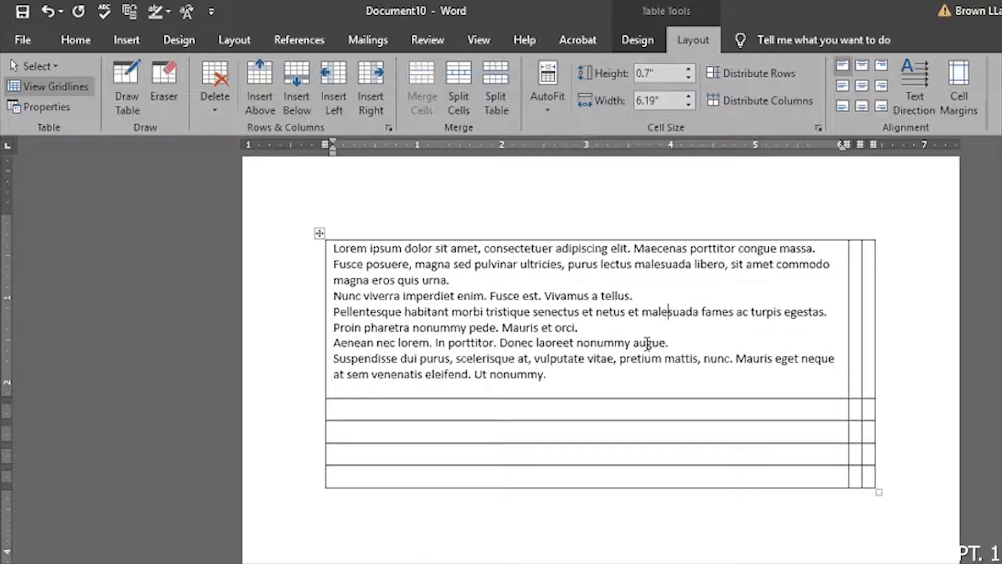
left_click(550, 96)
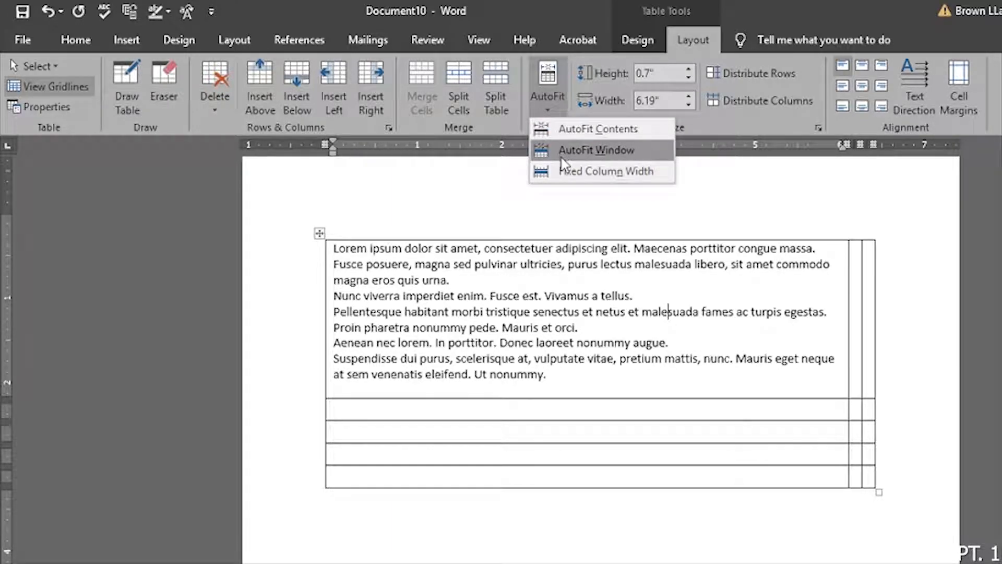
left_click(574, 130)
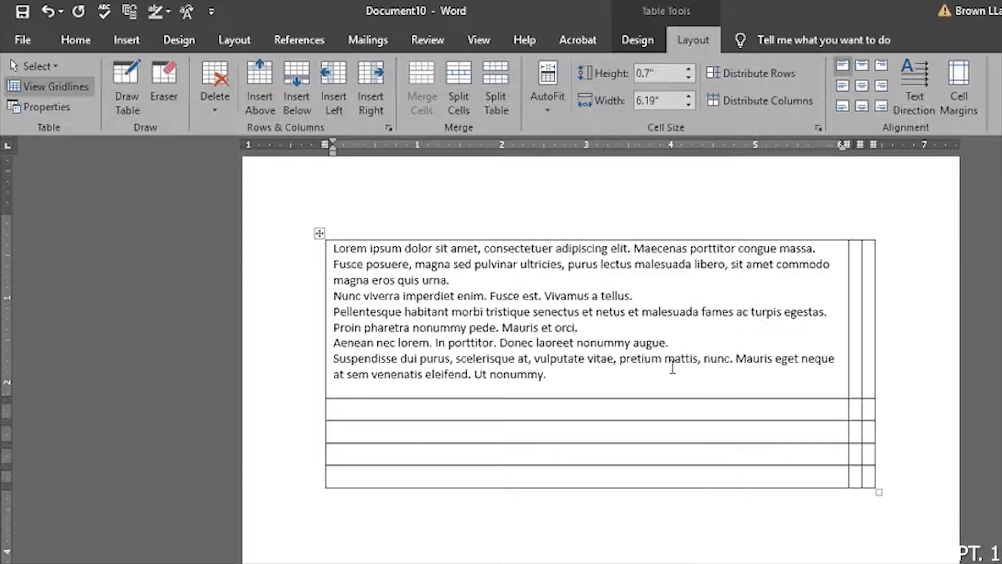
- Enter a long string of 5s in the first row's second cell and a long string of 6s in its third cell
left_click_drag(548, 375, 349, 253)
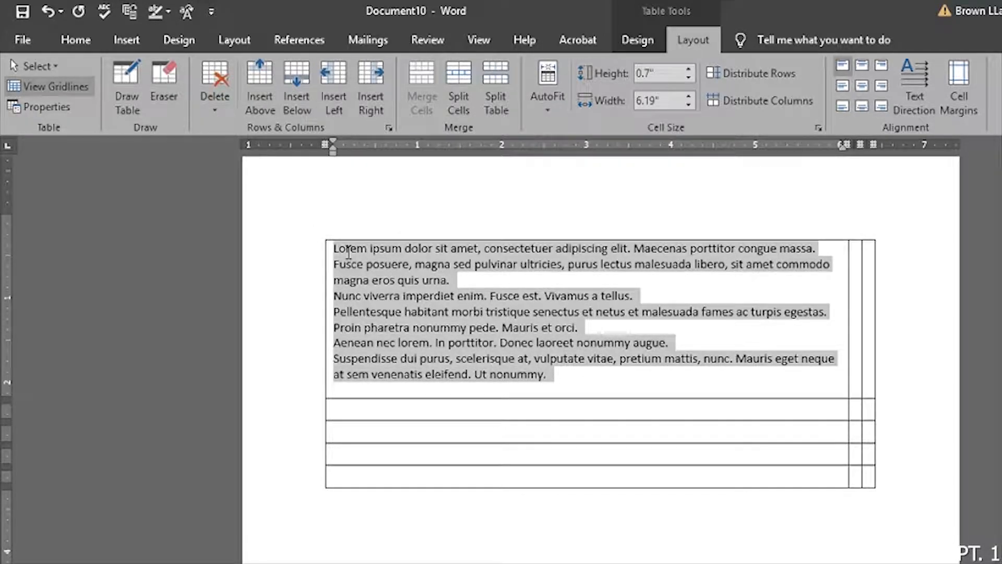
left_click(858, 296)
type("55555555")
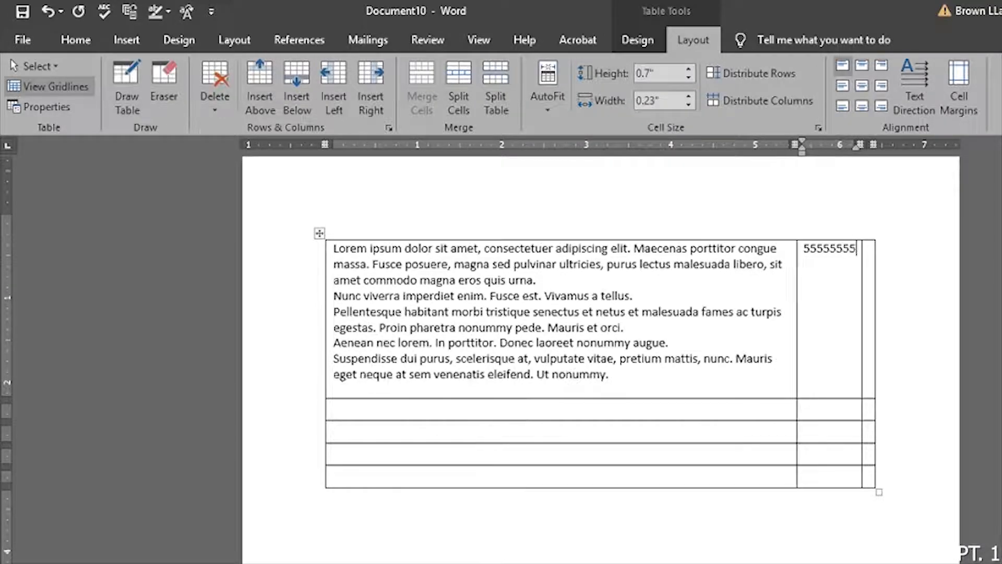
type("5555555555555555555555555555555555")
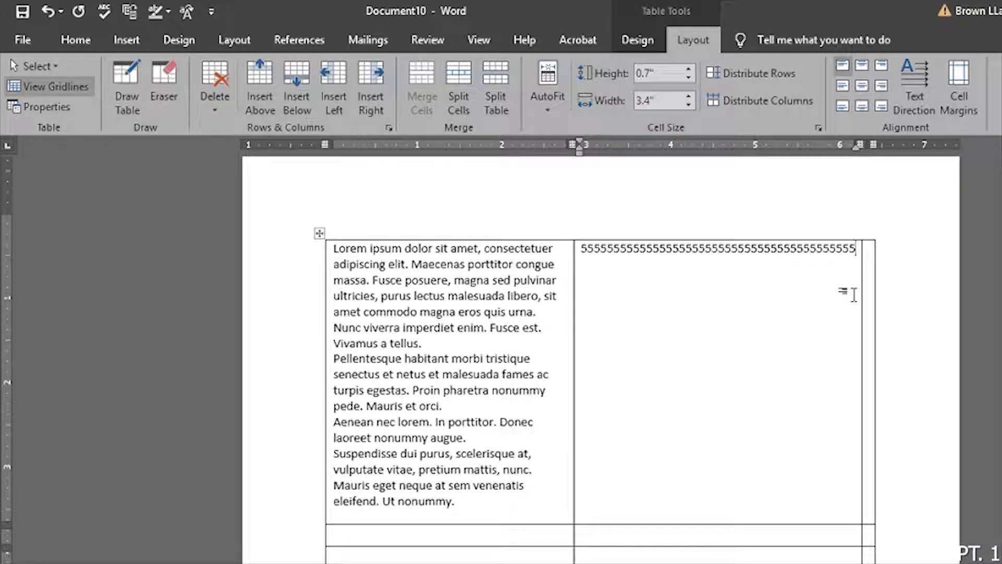
left_click(864, 297)
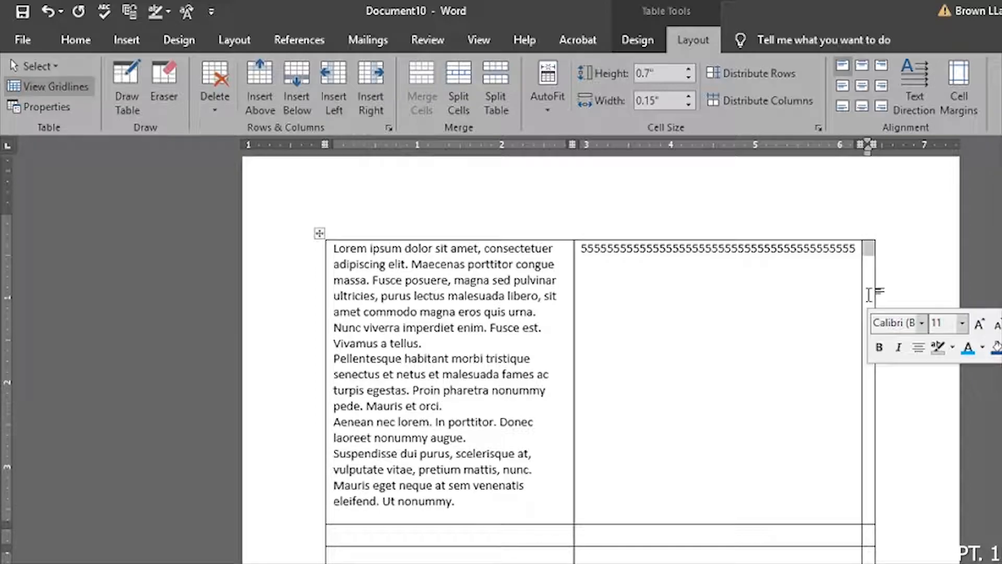
type("666666666666666666666666")
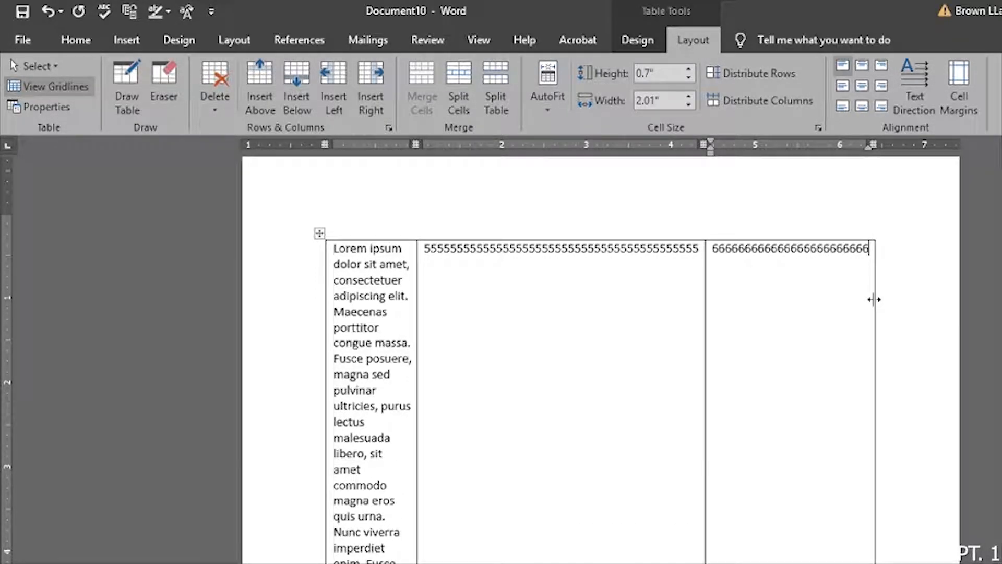
- Delete the strings of 6s and 5s from the first row's third and second cells
double_click(846, 249)
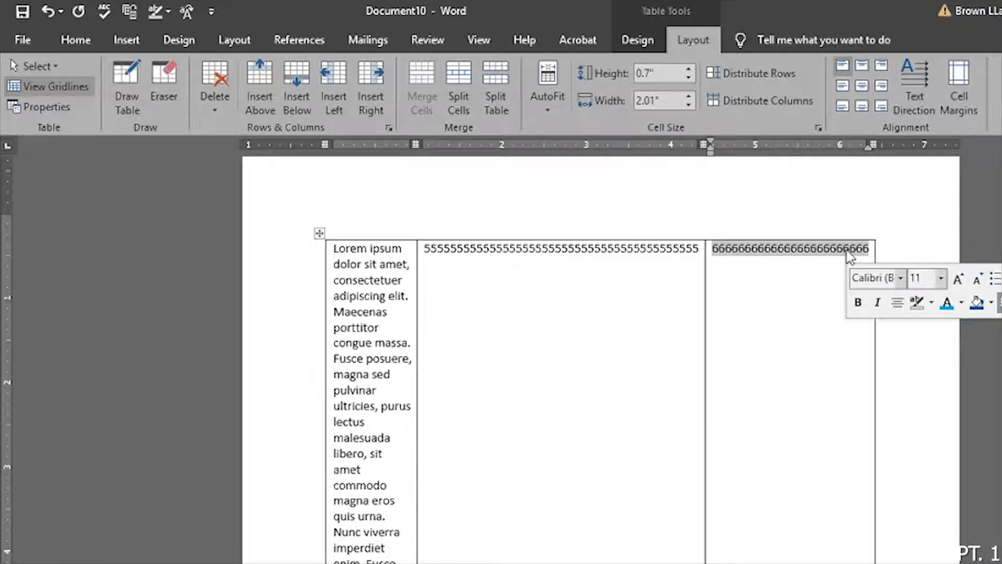
key("Delete")
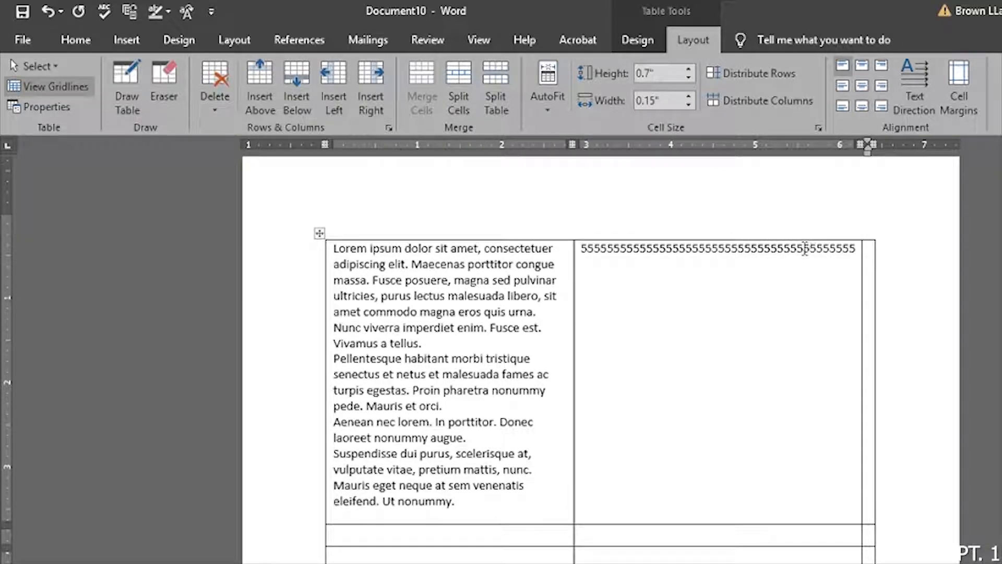
double_click(774, 250)
key("Delete")
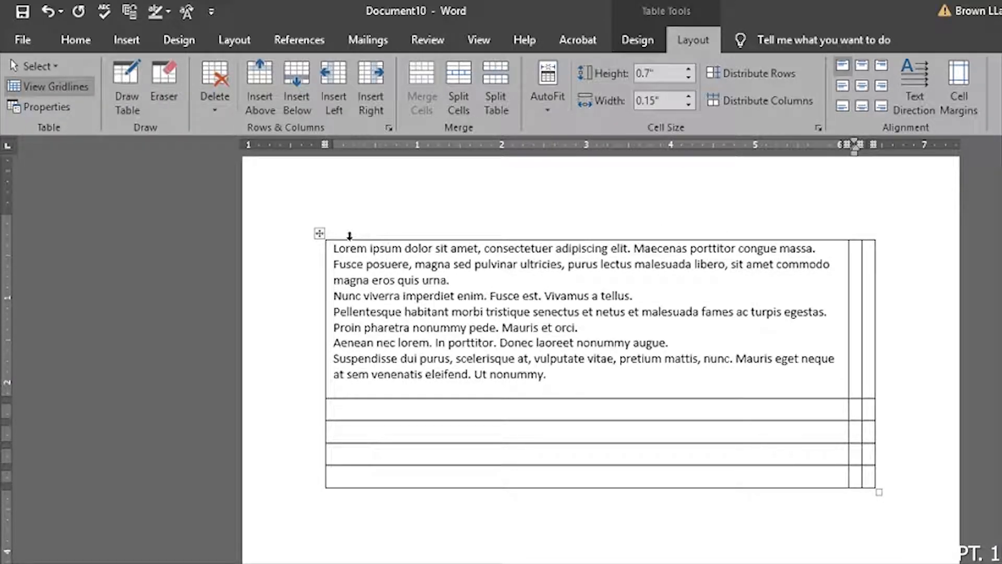
- Clear all text from the table and delete the entire table
left_click(320, 234)
key("Delete")
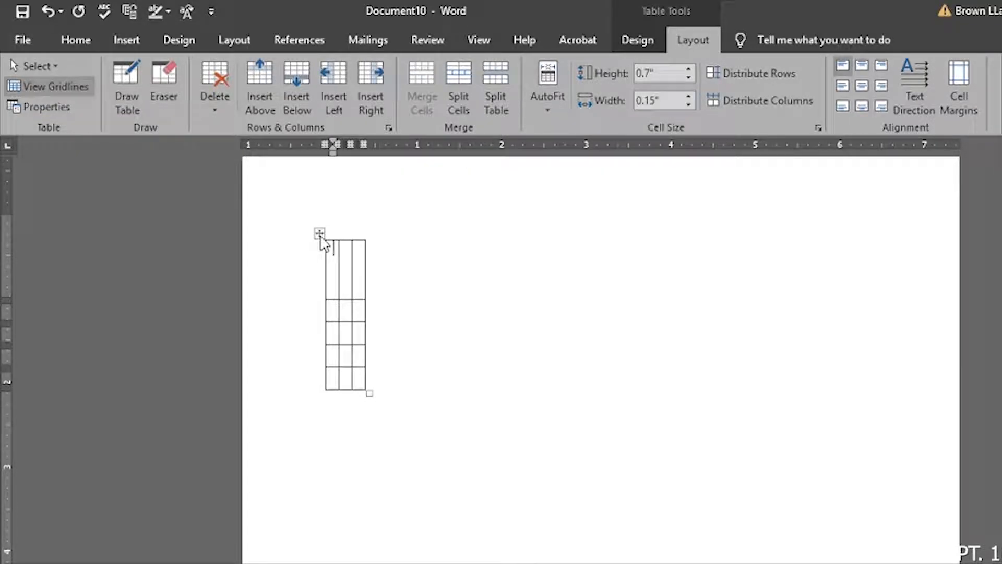
left_click(319, 233)
left_click(211, 93)
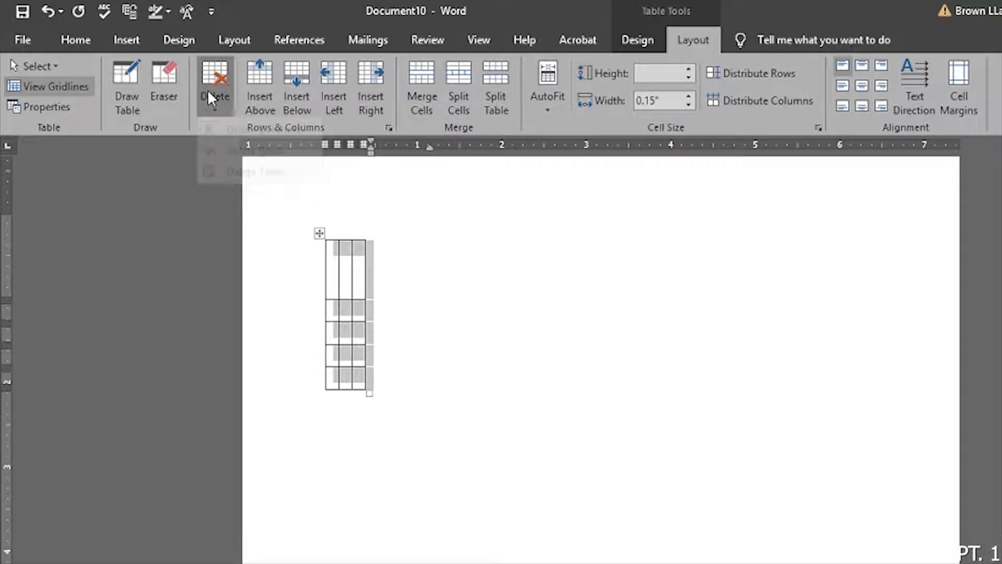
left_click(231, 193)
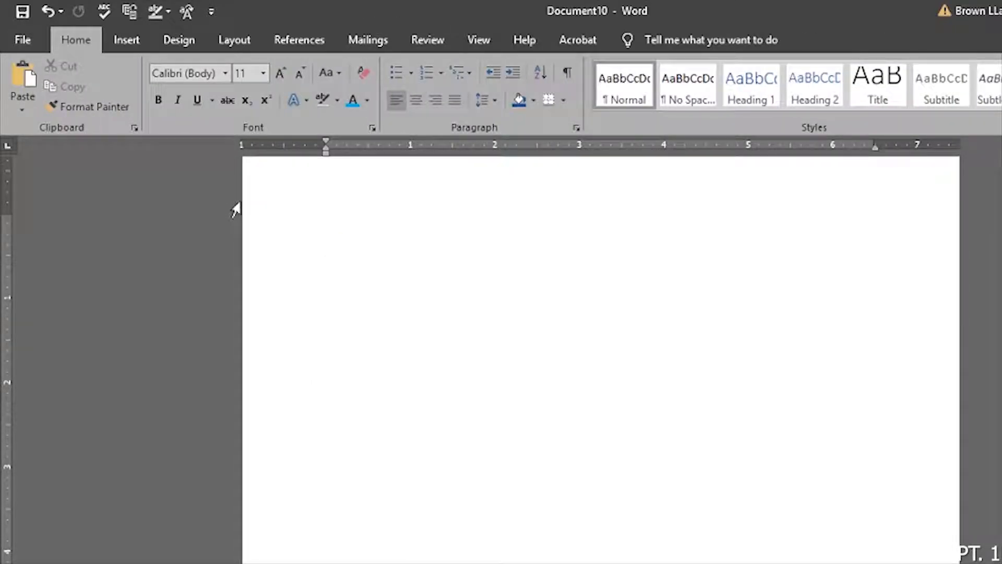
- Insert a table with six columns and three rows into the empty document
left_click(133, 38)
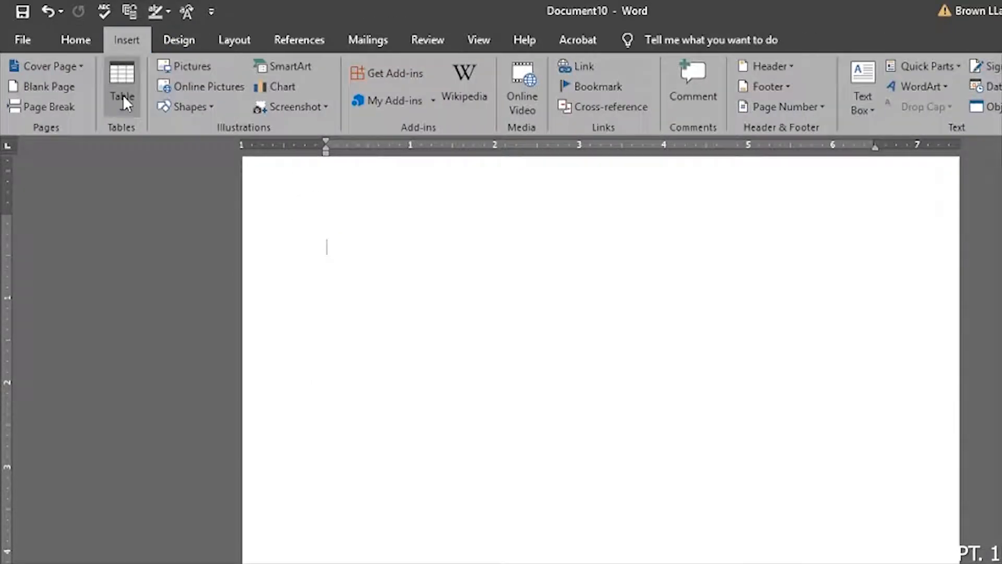
left_click(123, 97)
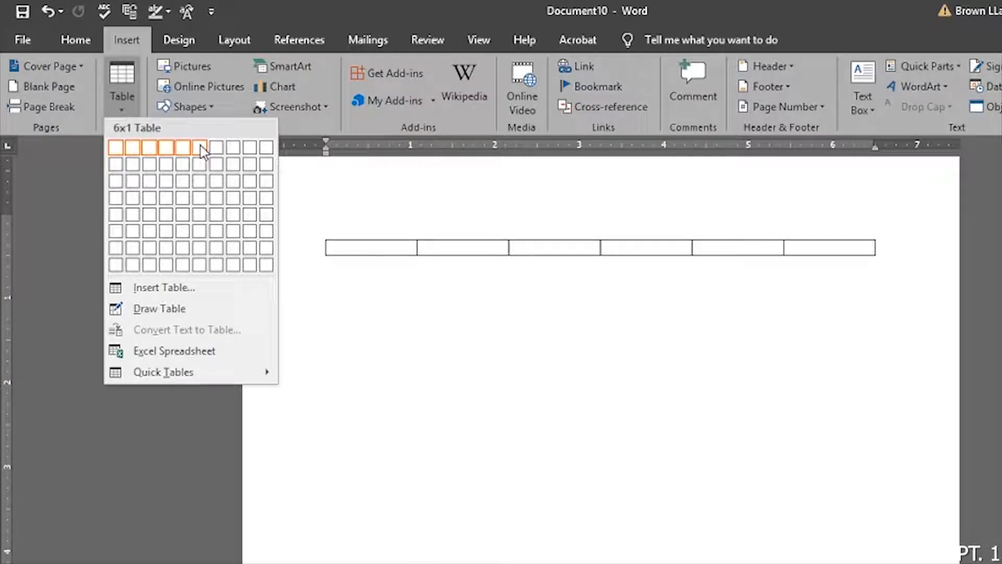
left_click(196, 180)
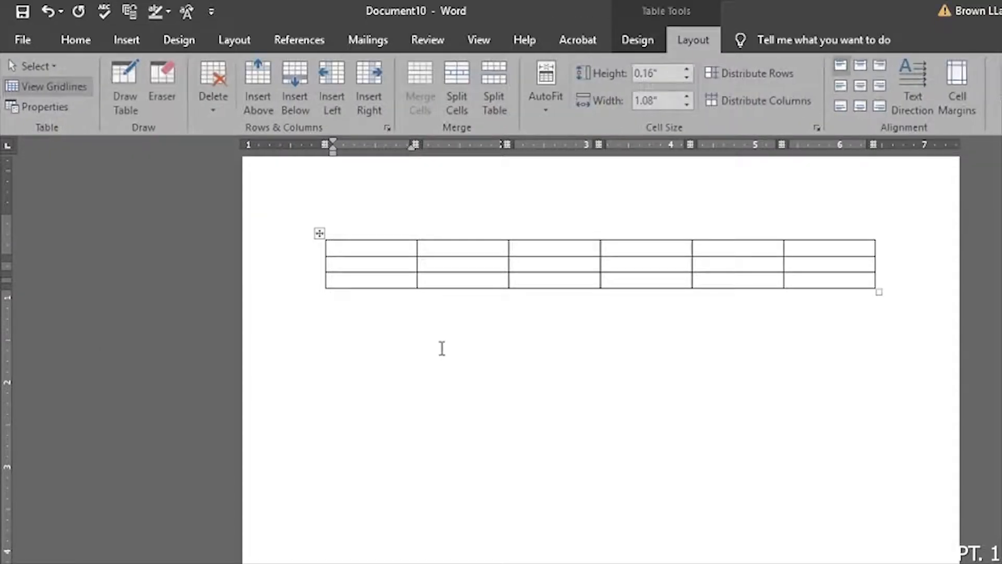
- Merge all cells of the 6x3 table into a single cell
left_click(435, 261)
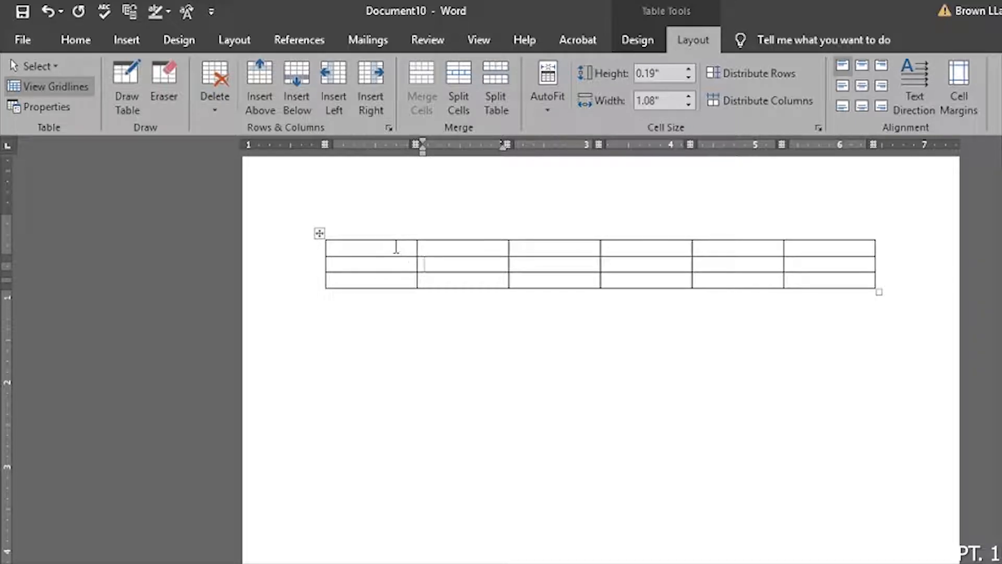
left_click_drag(394, 252, 840, 287)
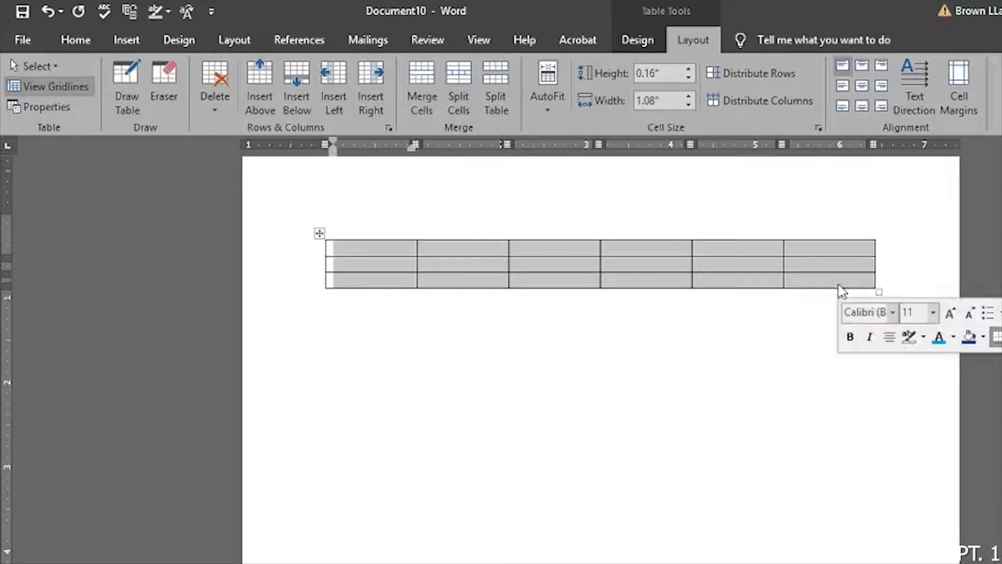
left_click(417, 83)
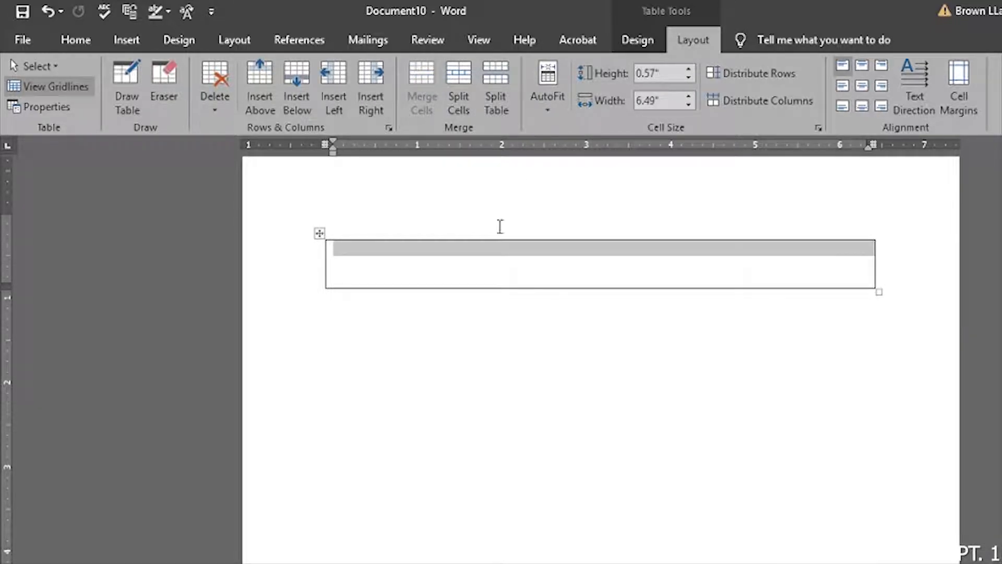
- Fill the merged cell with placeholder text using =lorem()
left_click(503, 268)
type("=lorem")
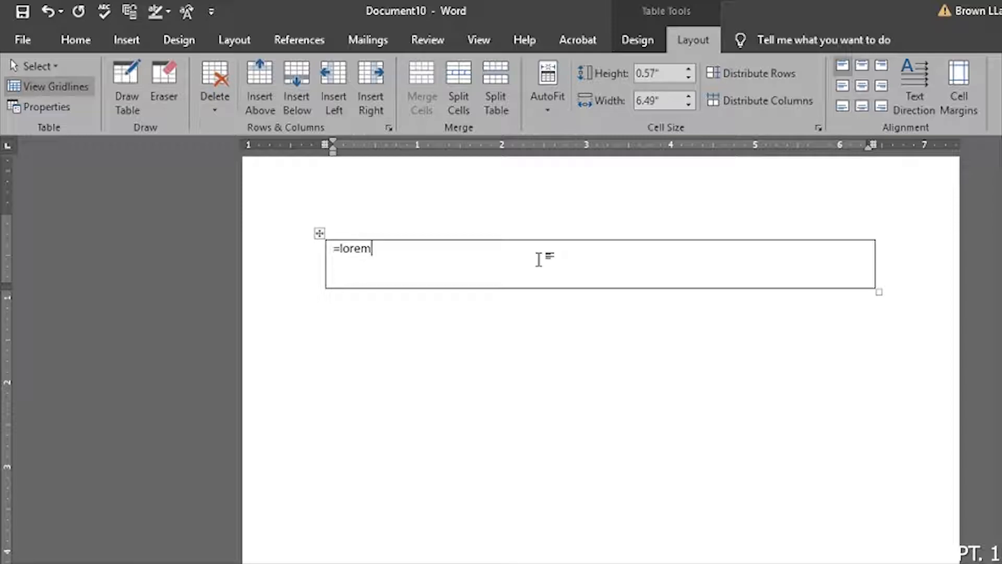
type("()")
key("Return")
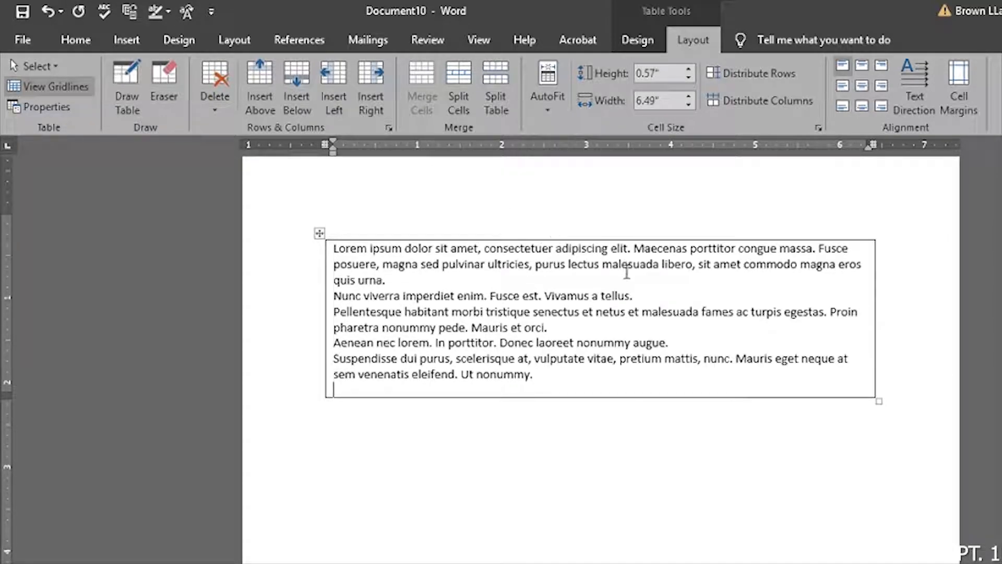
- Align all of the cell's placeholder text center right and bottom center
left_click_drag(535, 374, 334, 246)
left_click(716, 384)
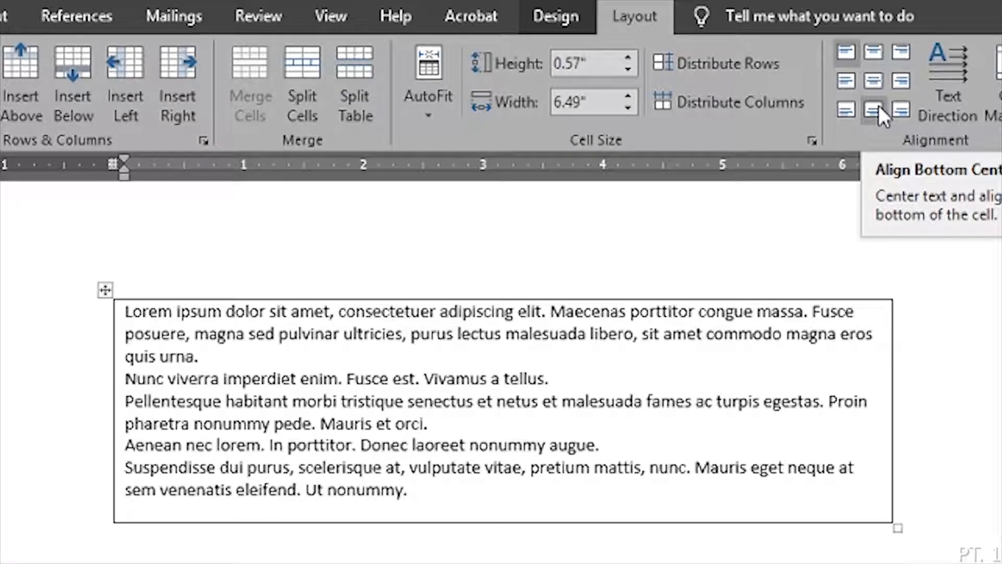
key("ctrl+a")
left_click(901, 80)
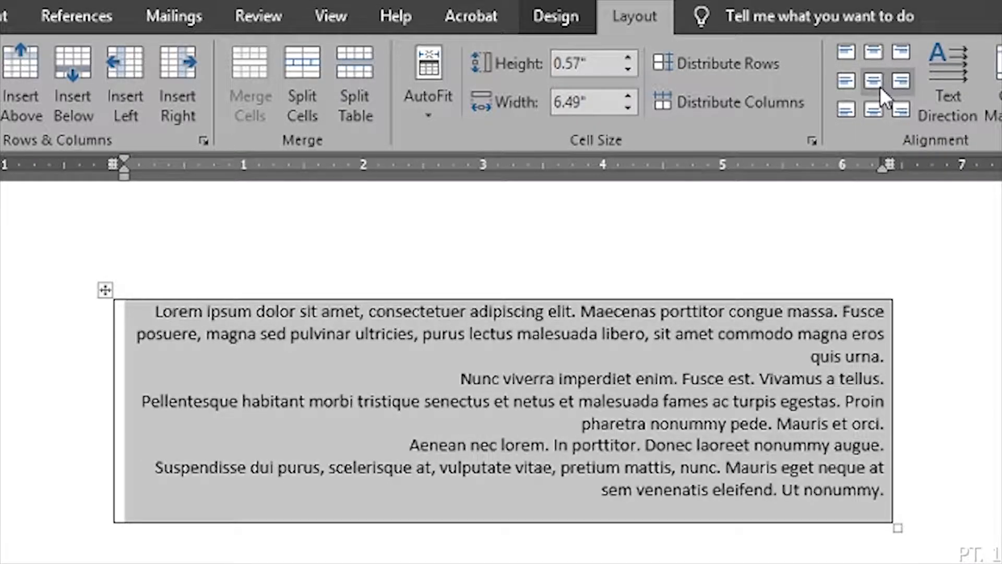
left_click(878, 114)
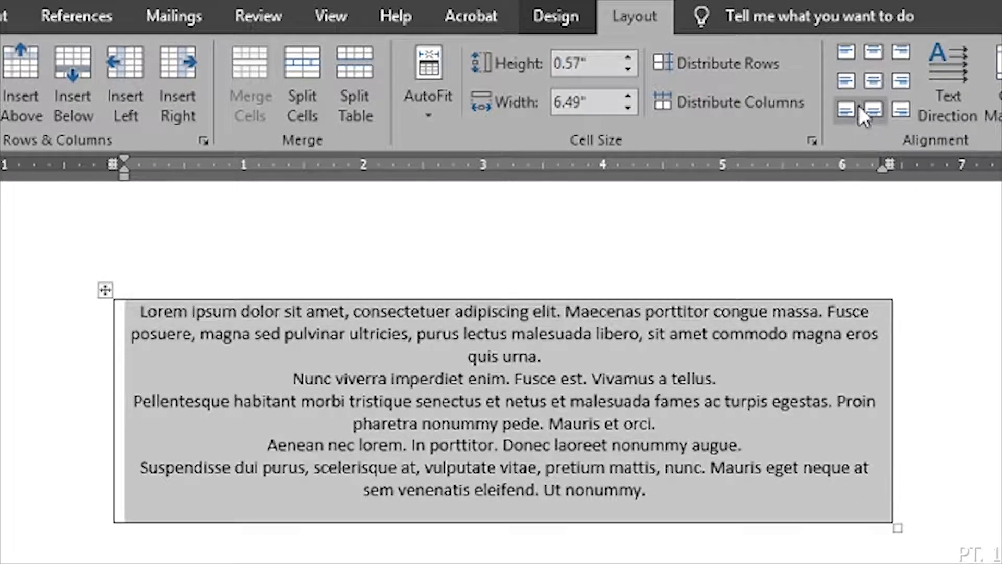
- Try the left, center and right cell alignments on the placeholder text, ending with bottom right
left_click(842, 110)
left_click(842, 83)
left_click(848, 54)
left_click(874, 78)
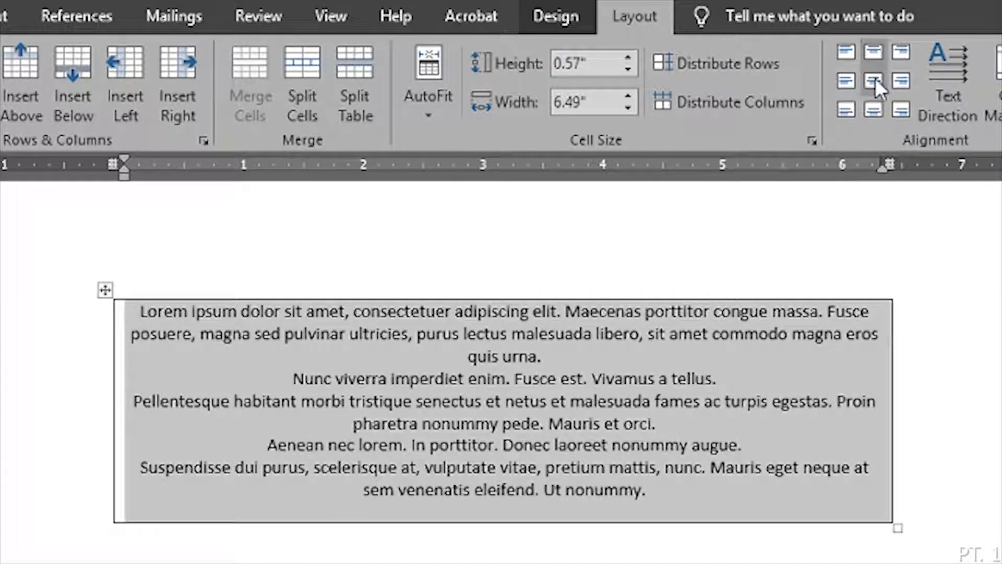
left_click(899, 53)
left_click(902, 79)
left_click(901, 111)
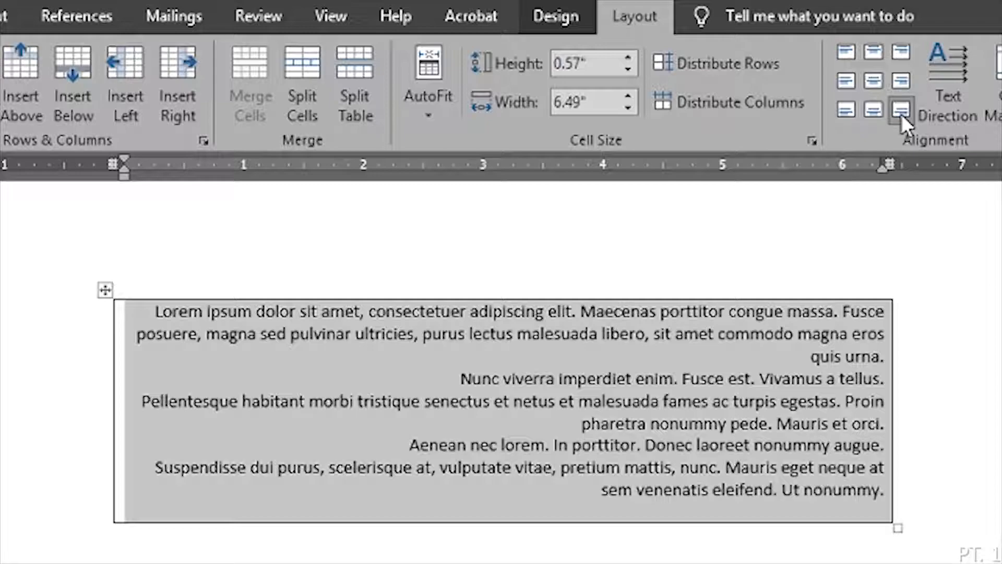
- Go through the left-hand cell alignments from bottom to top, leaving the placeholder text aligned top left
left_click(844, 109)
left_click(844, 88)
left_click(854, 55)
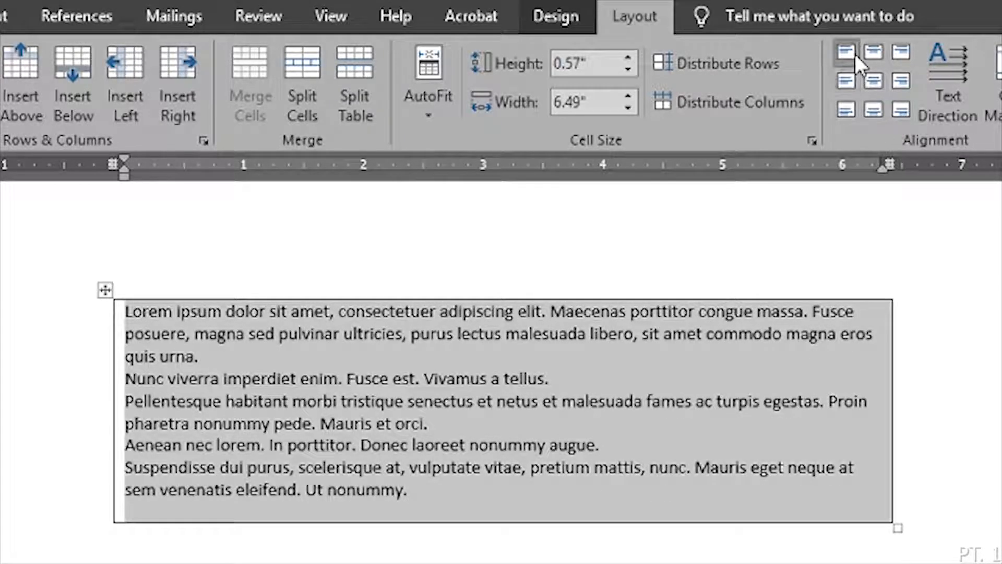
- Cycle the cell's text direction through both vertical orientations and return it to horizontal
left_click(966, 74)
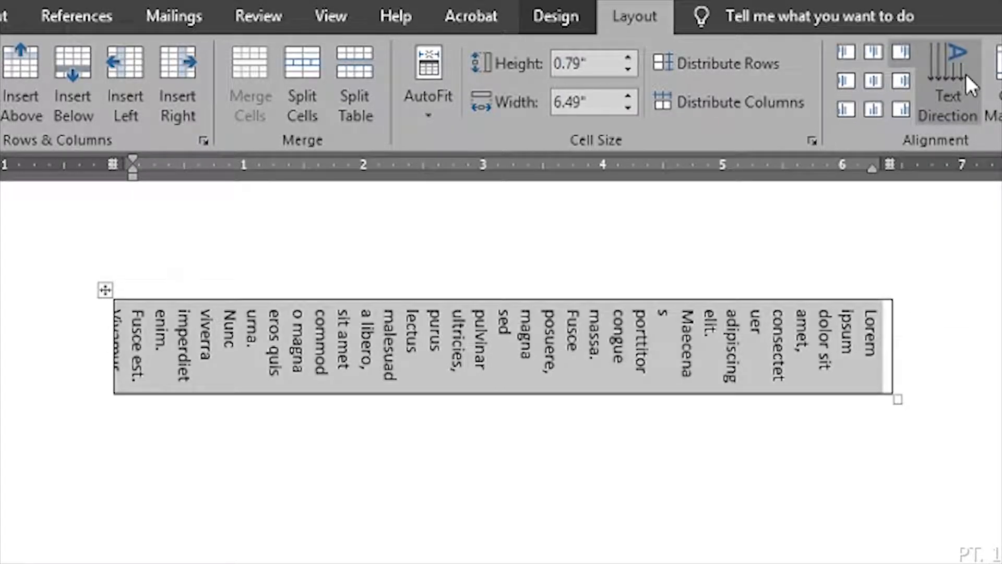
left_click(966, 74)
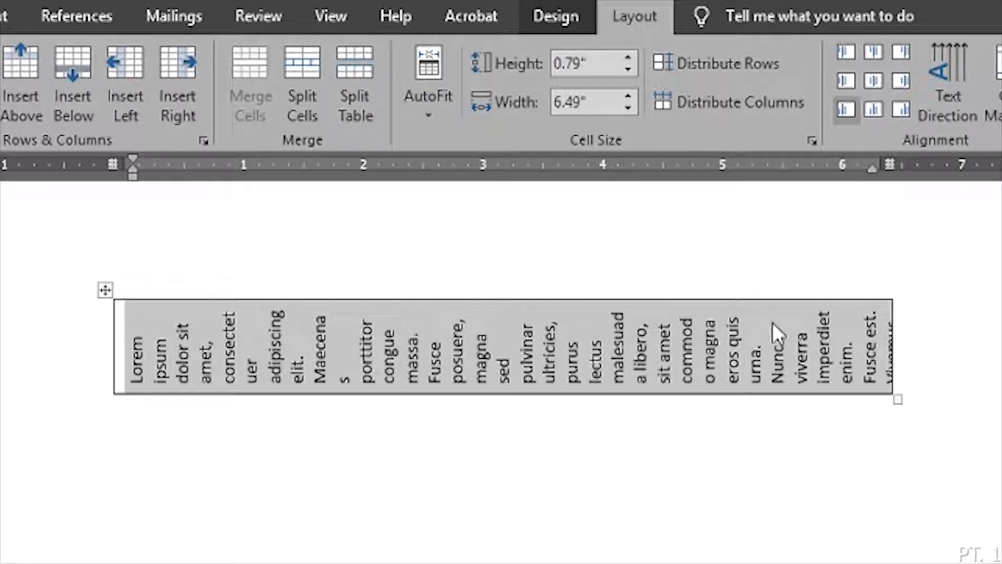
left_click(954, 77)
left_click(953, 77)
left_click(952, 78)
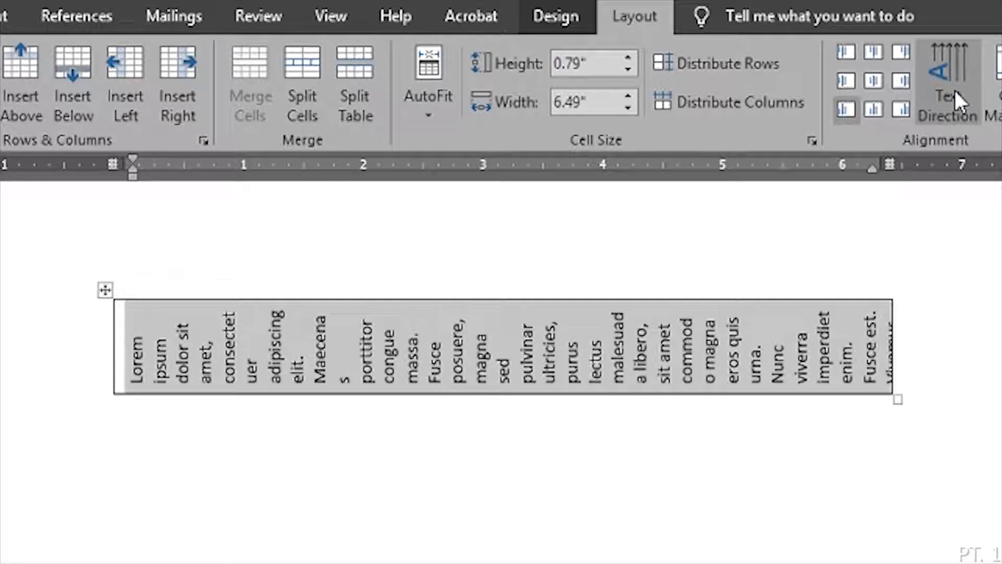
left_click(955, 90)
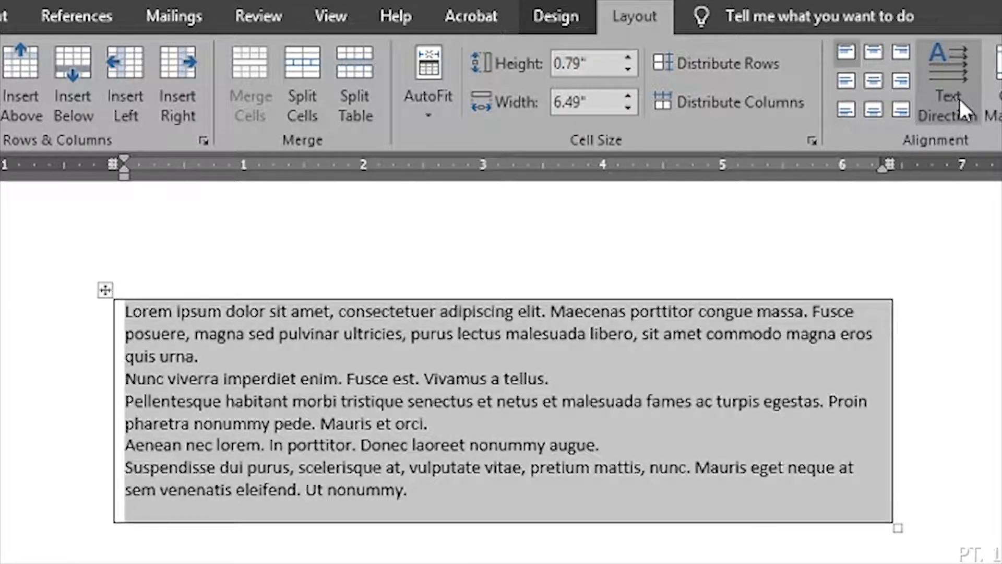
left_click(996, 100)
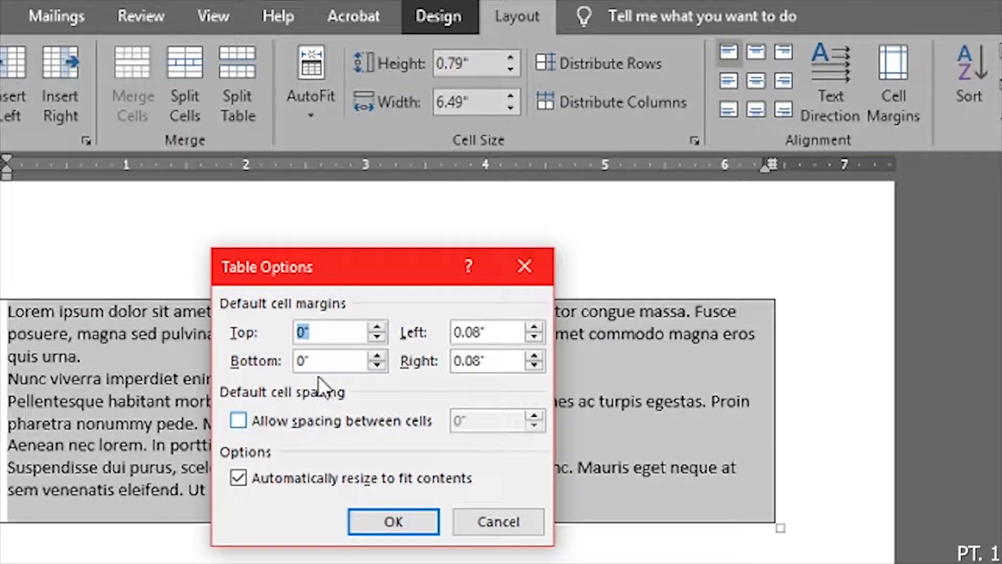
left_click(377, 328)
left_click(377, 327)
left_click(377, 327)
left_click(377, 328)
left_click(377, 327)
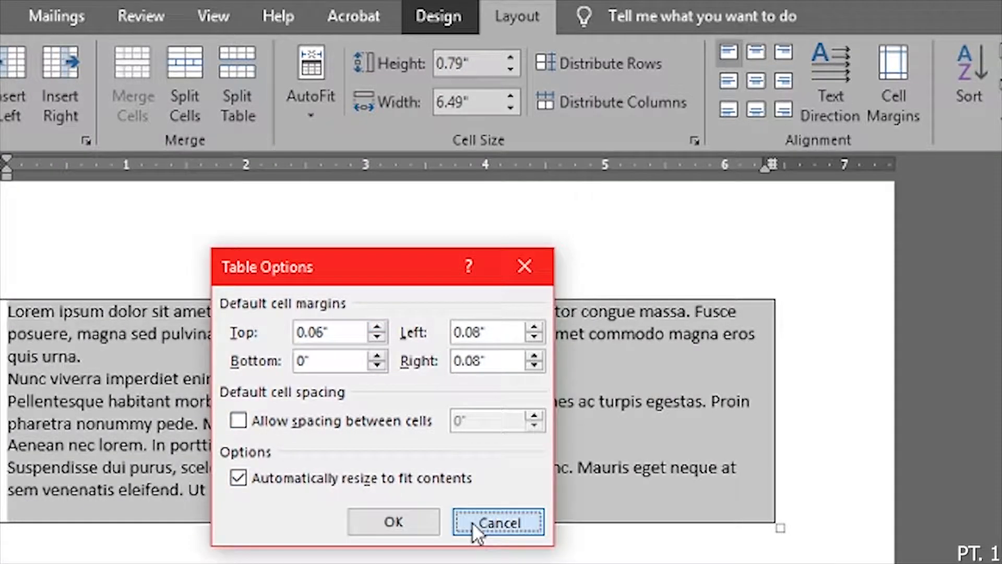
left_click(476, 528)
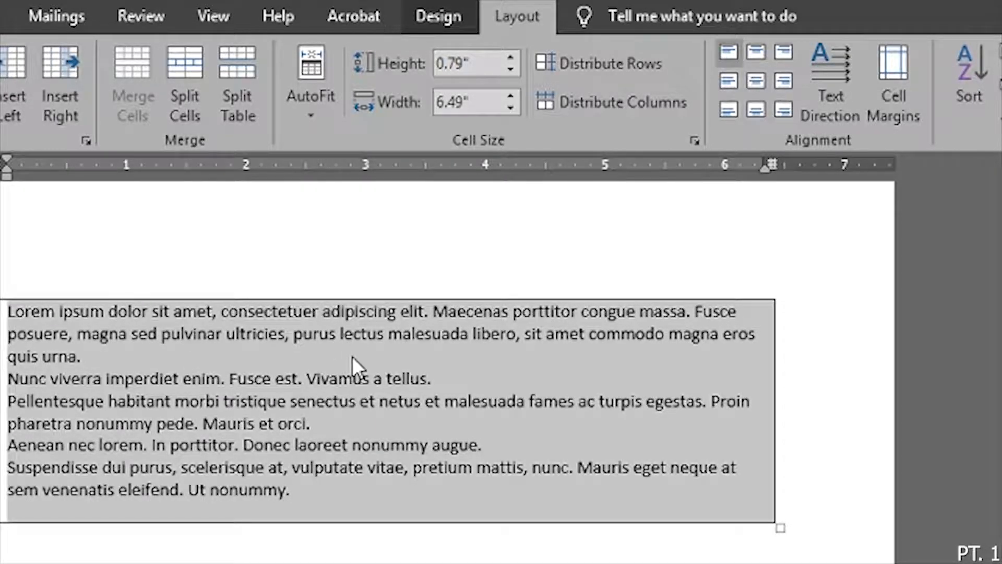
- Convert the table holding the placeholder text to plain text, separated with paragraph marks
left_click(517, 381)
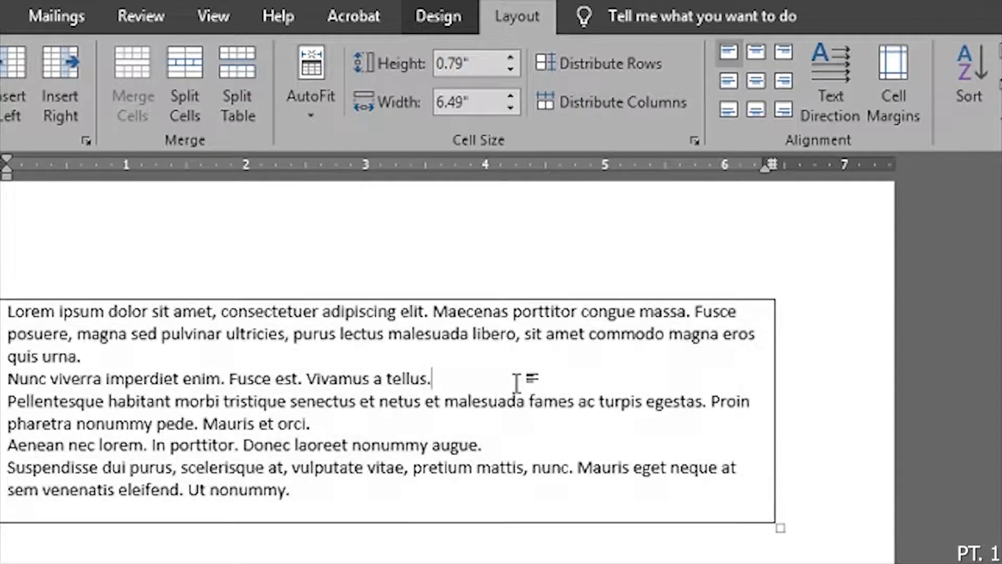
left_click_drag(293, 491, 302, 320)
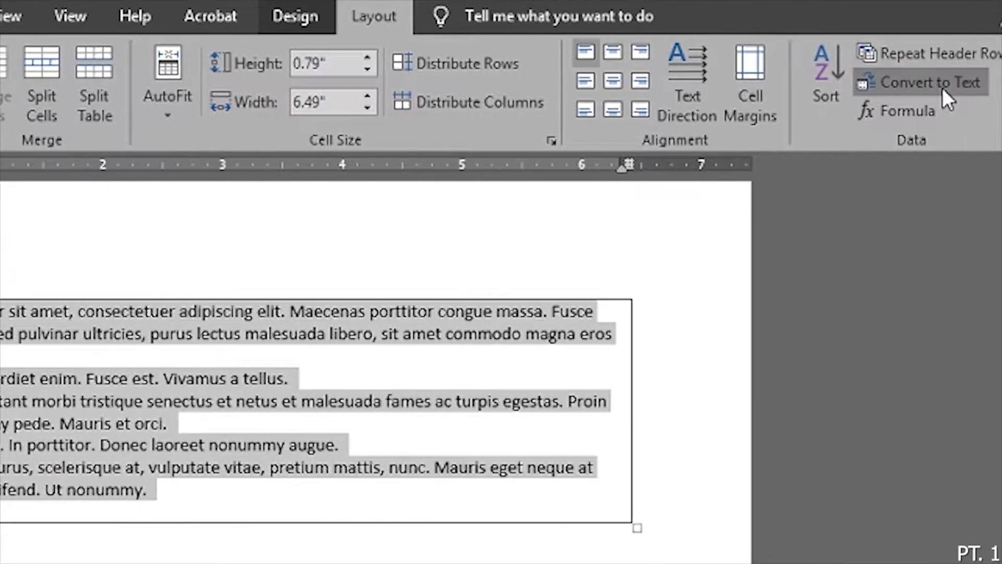
left_click(939, 89)
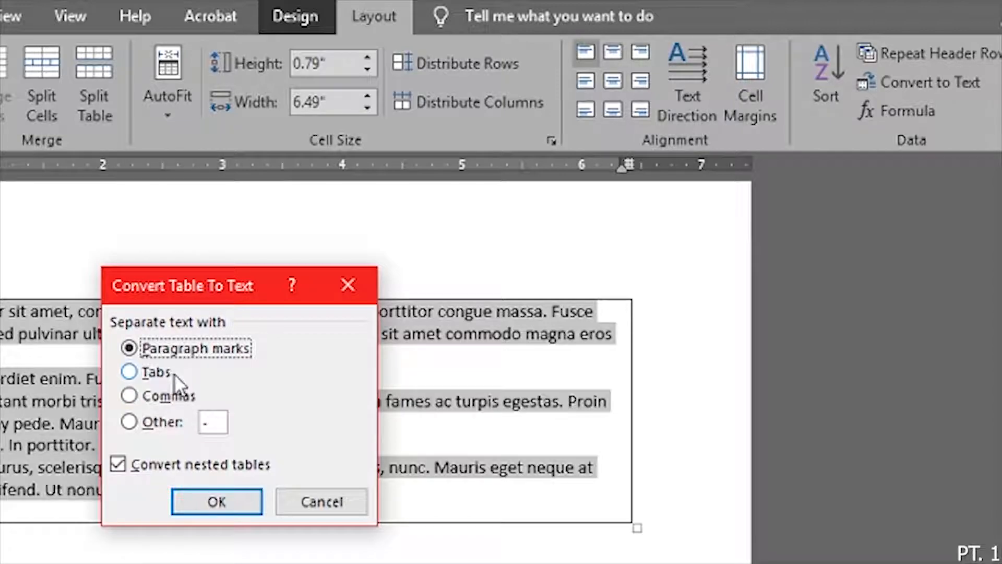
left_click(212, 493)
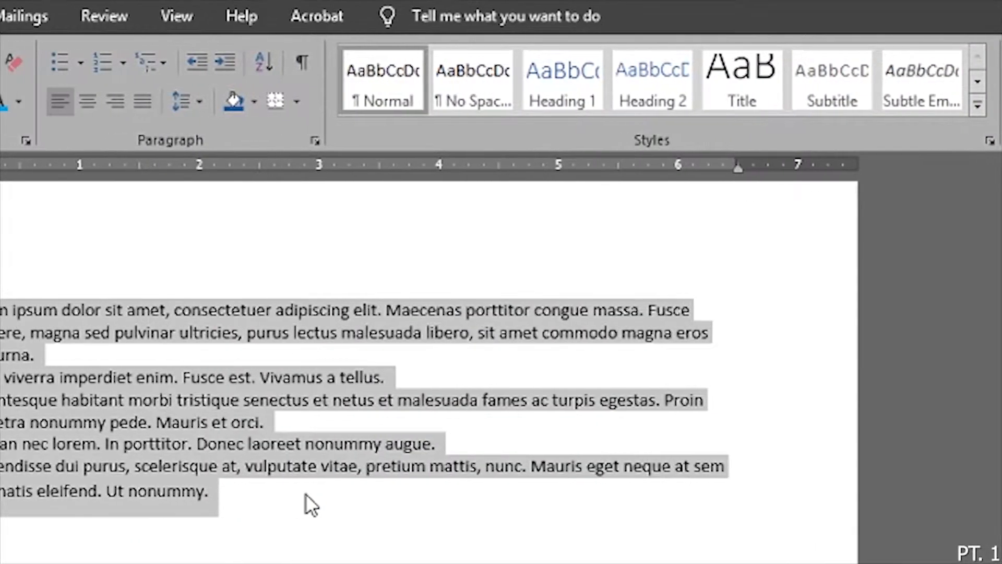
left_click(312, 504)
left_click(59, 376)
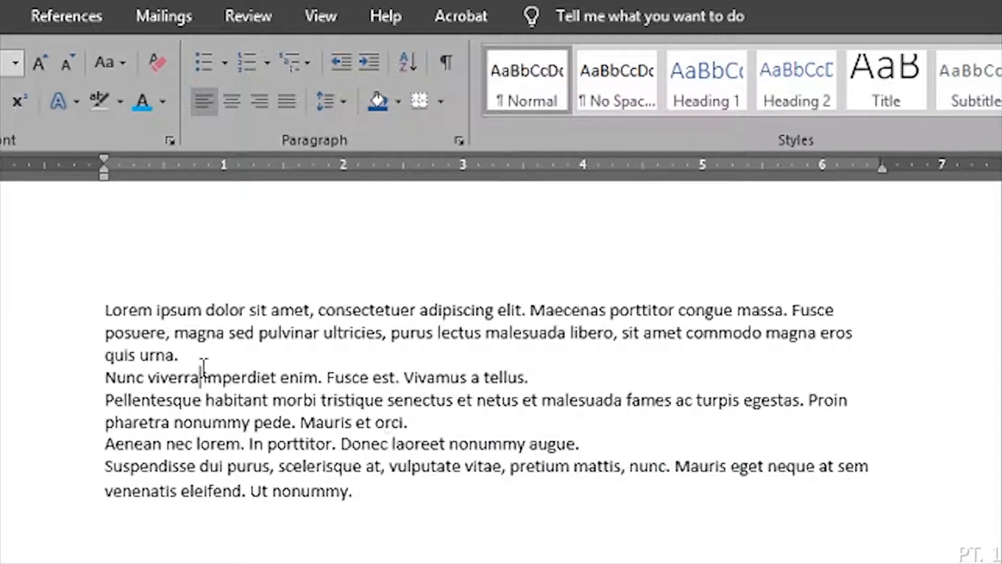
- Turn all the placeholder paragraphs into a one-column table with one row per paragraph
left_click_drag(376, 490, 96, 326)
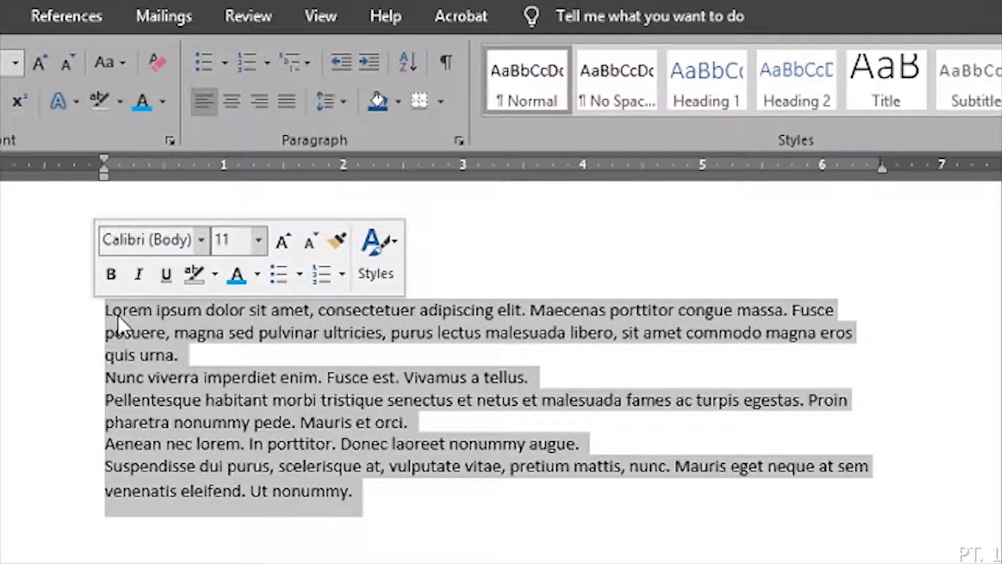
left_click(14, 11)
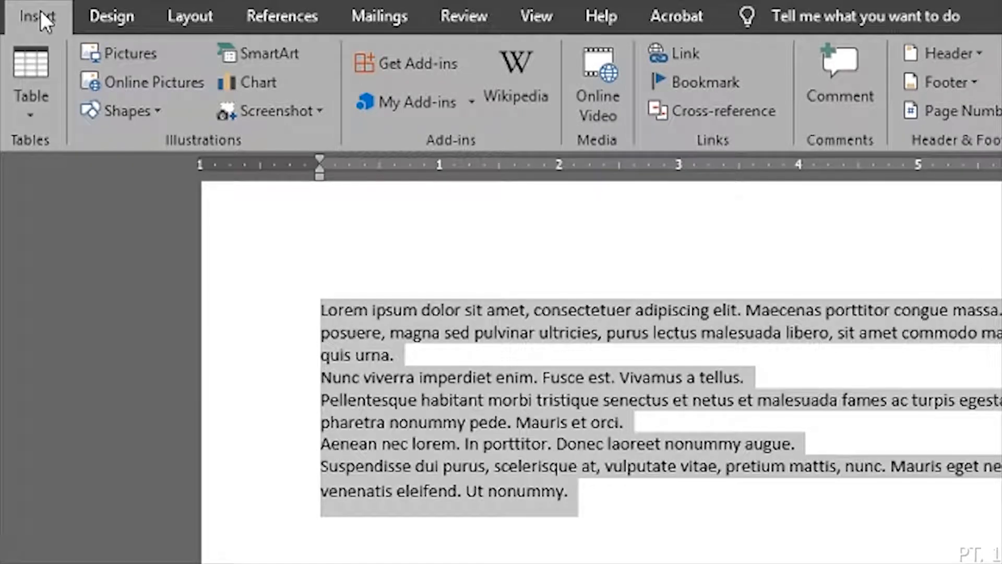
left_click(25, 110)
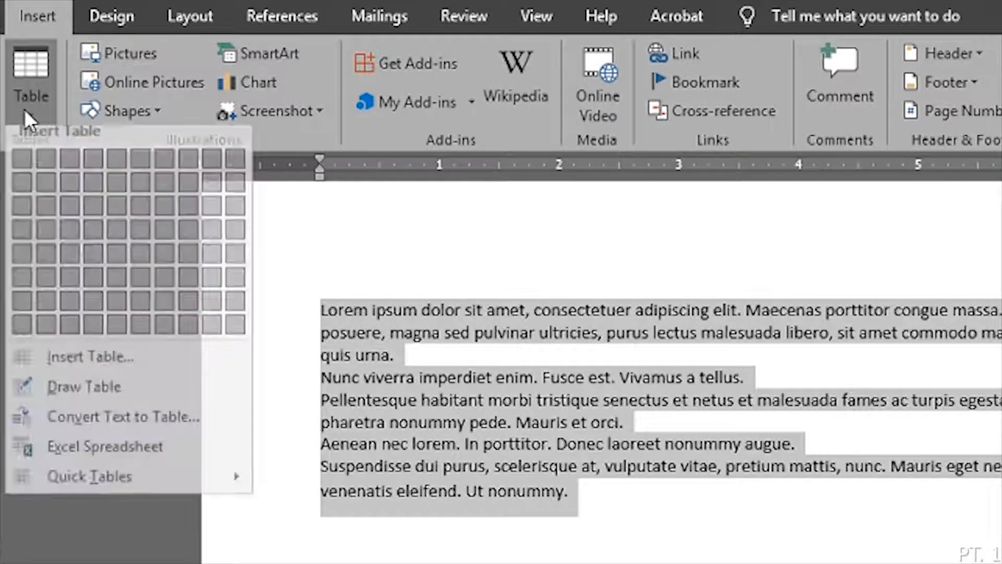
left_click(70, 374)
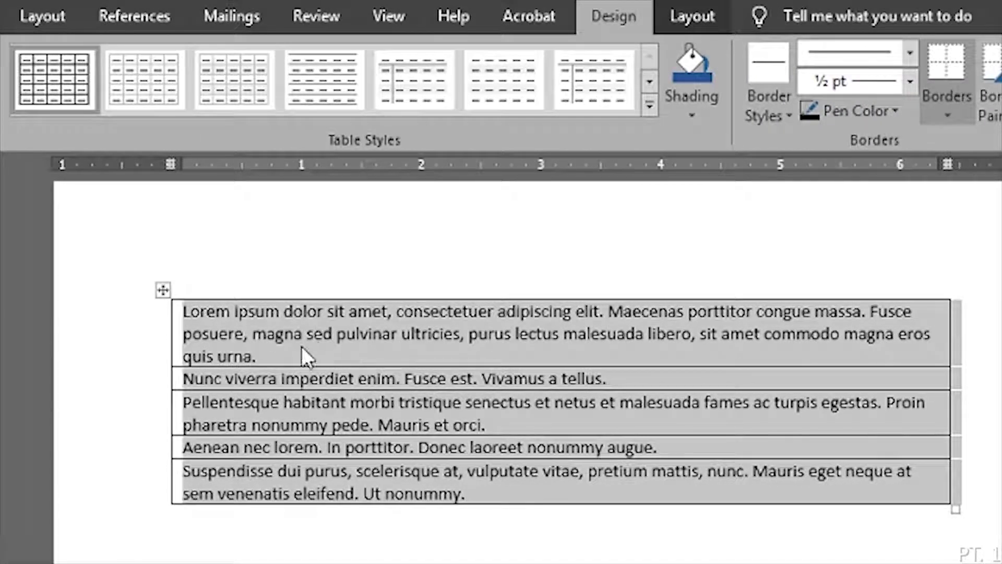
left_click(494, 450)
left_click(468, 378)
left_click_drag(645, 380, 170, 360)
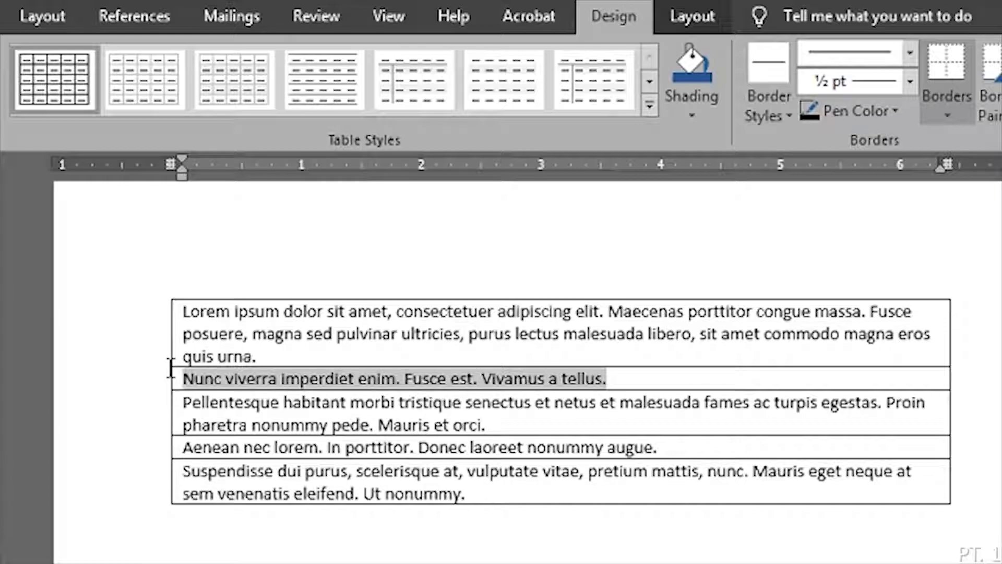
left_click(670, 401)
- Merge all rows of the placeholder text table into a single cell
left_click_drag(456, 348, 600, 485)
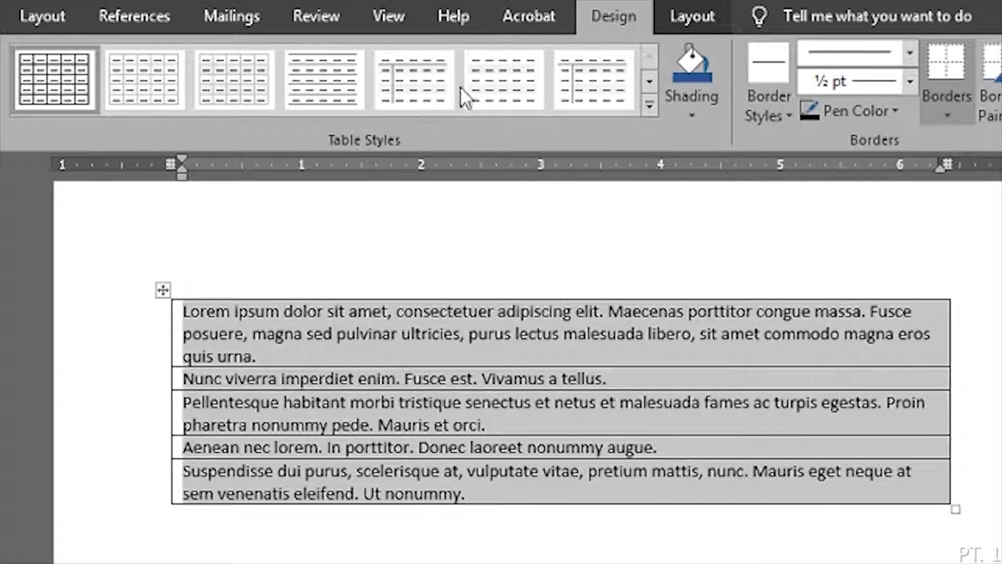
left_click(685, 17)
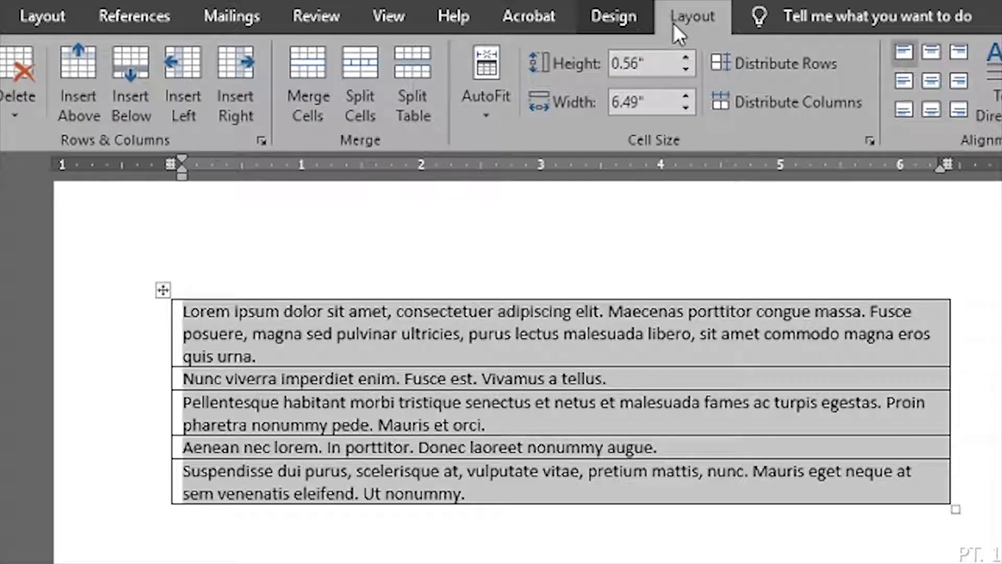
left_click(327, 100)
left_click(522, 363)
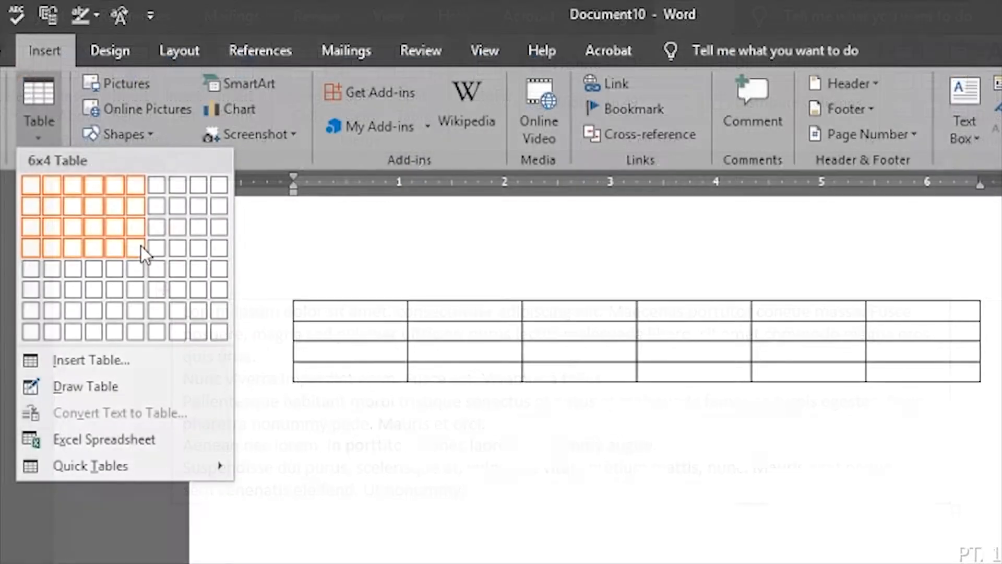
- Insert an empty table with six columns and four rows
left_click(141, 249)
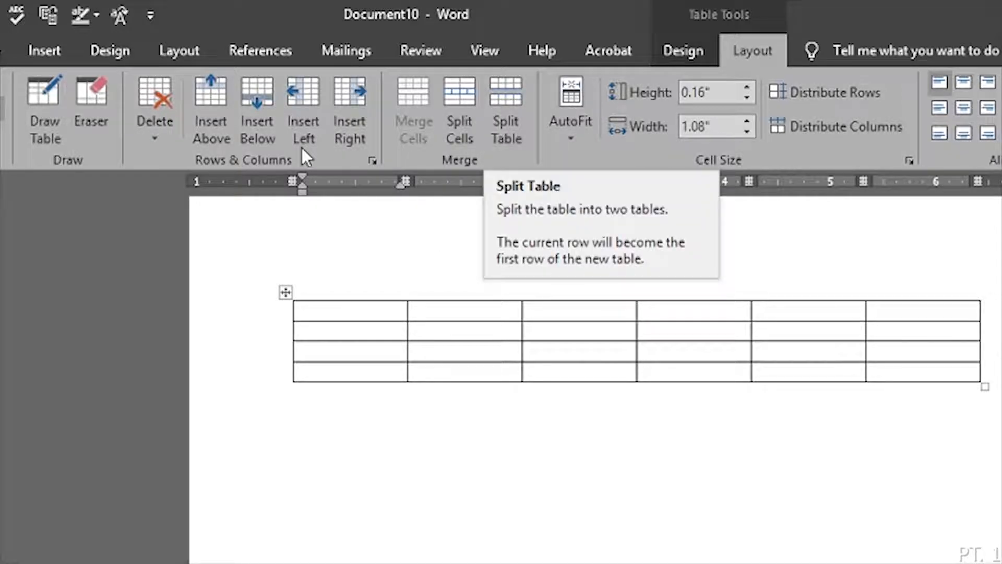
- Fill the table's first cell with generated placeholder text using the formula =lorem()
left_click(690, 58)
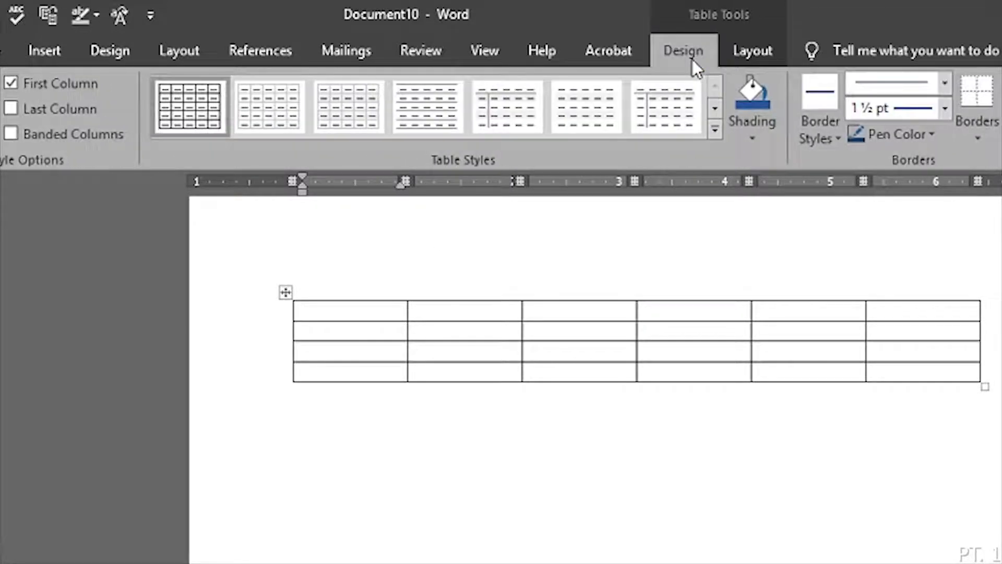
left_click(731, 55)
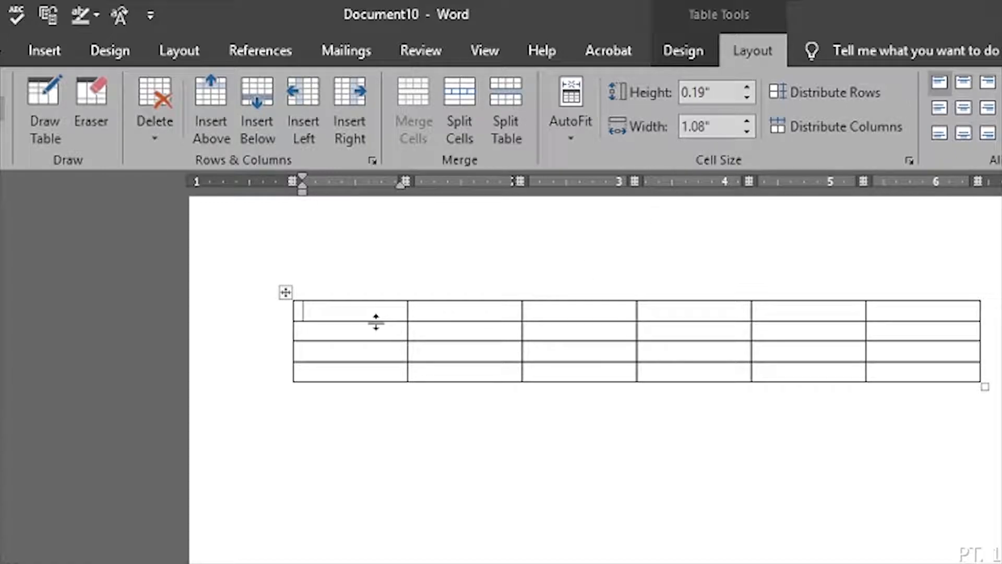
left_click(358, 312)
type("=lore")
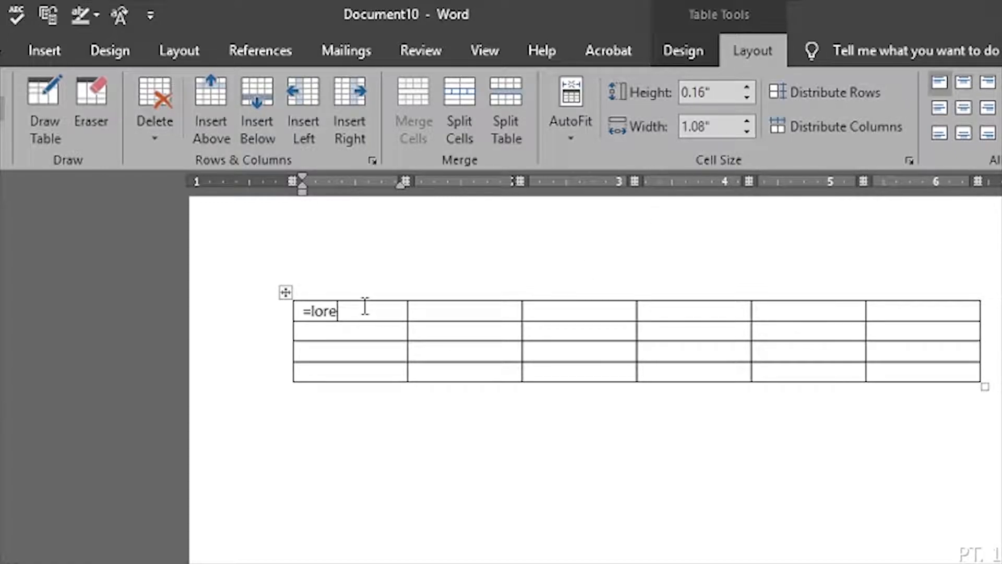
type("m()")
key("Return")
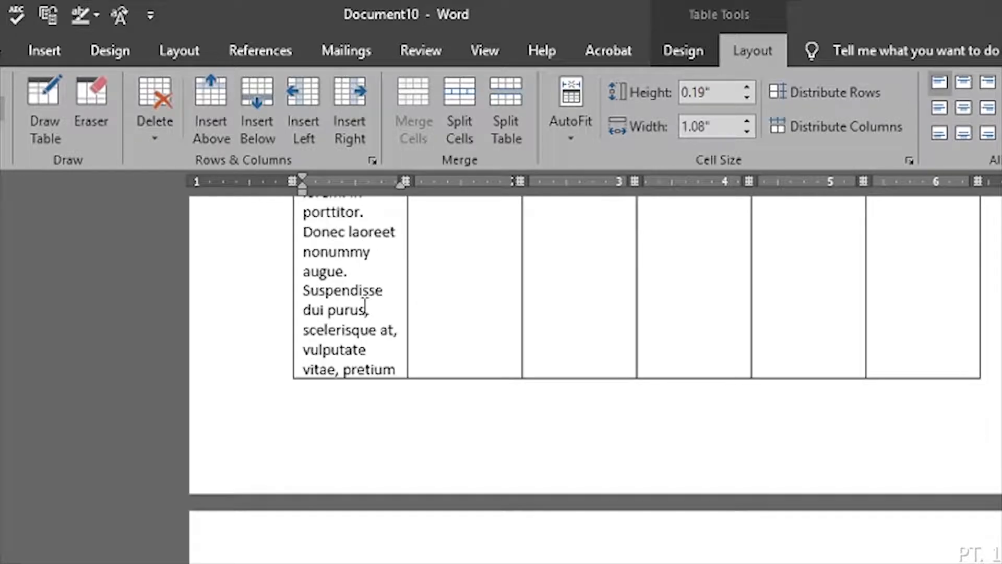
scroll(563, 436, "up", 8)
scroll(565, 436, "up", 5)
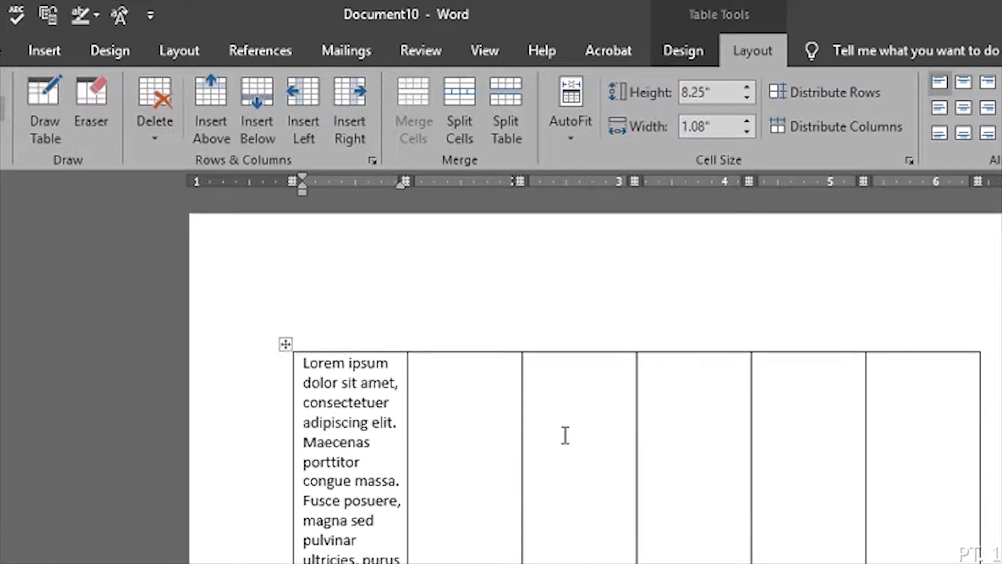
- Select the first-row cells of the table's last four columns
left_click(532, 368)
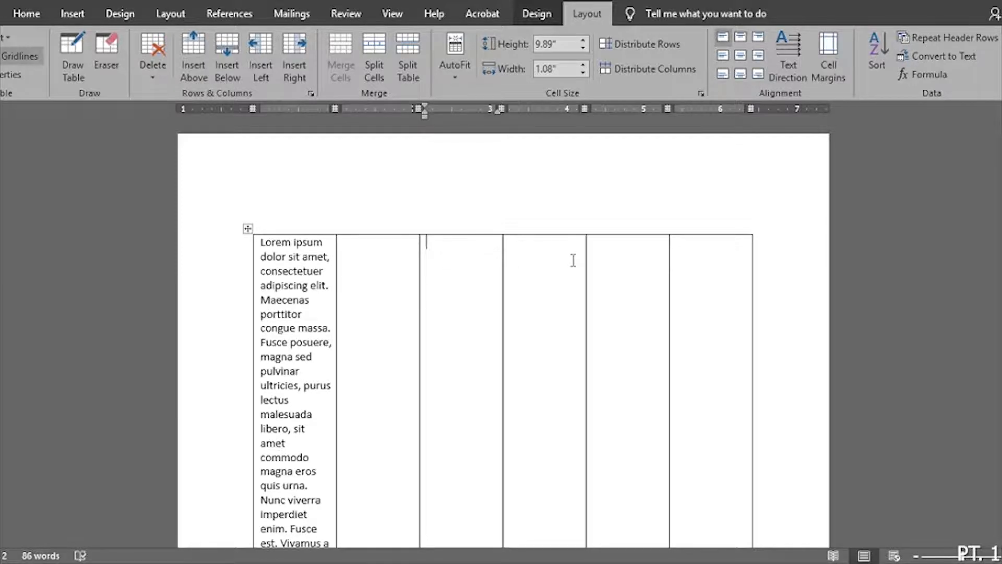
left_click_drag(717, 260, 478, 260)
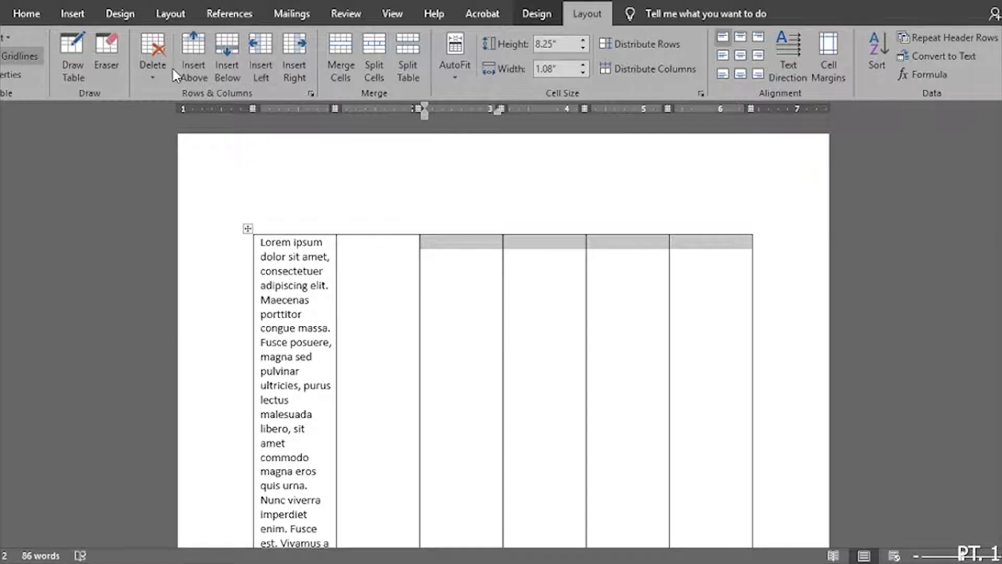
- Delete the four selected empty columns and the other empty column, keeping only the column that holds the text
left_click(154, 55)
left_click(164, 112)
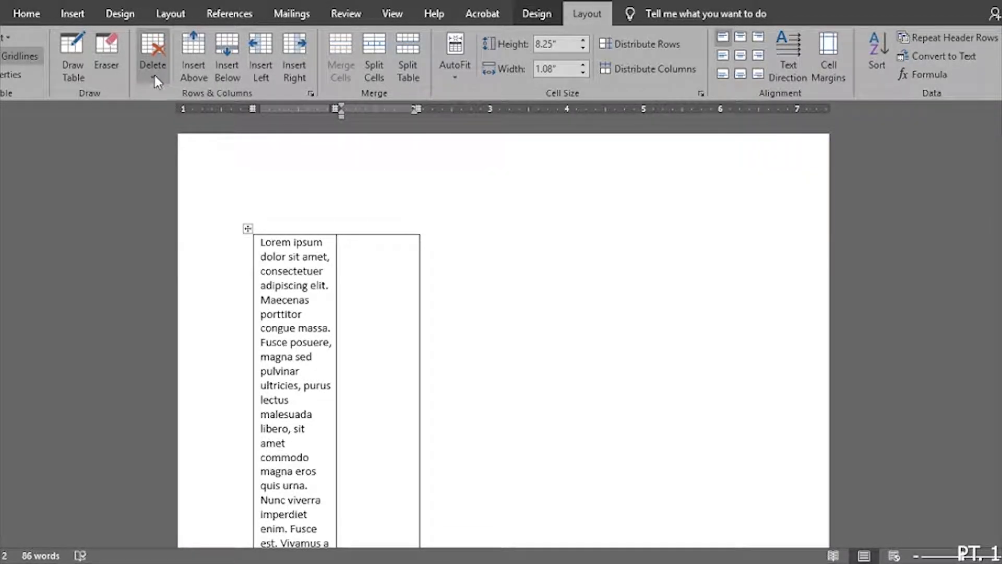
left_click(153, 49)
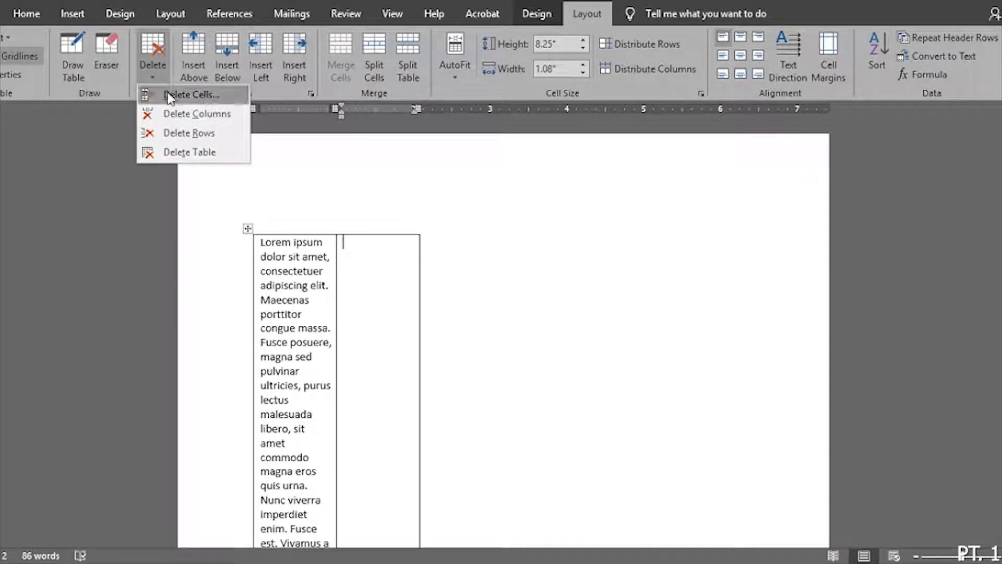
left_click(179, 111)
- AutoFit the text column so the table spans the page width between the margins
left_click(314, 312)
left_click(460, 58)
left_click(464, 92)
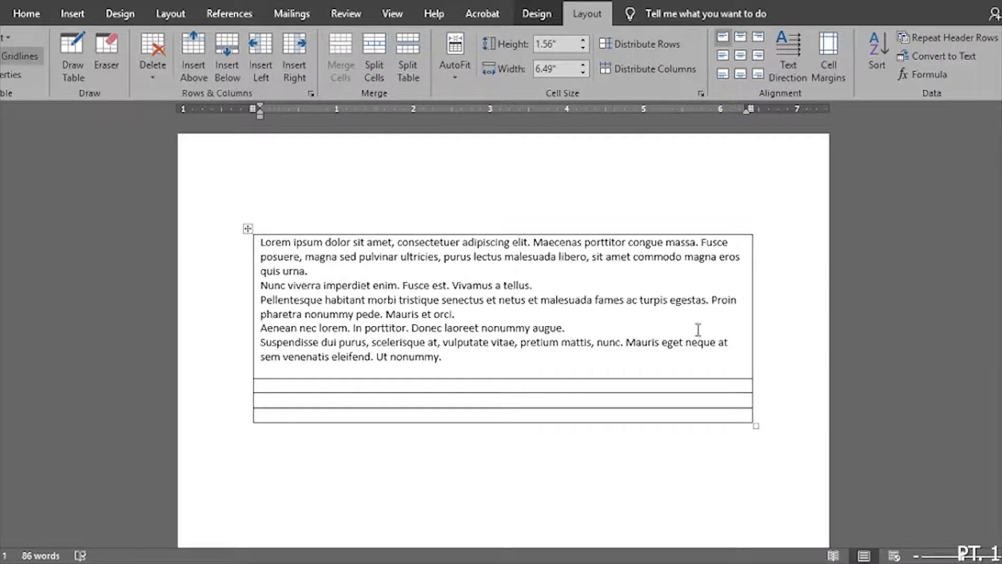
- Examine the border styles and border types available for the whole table
left_click_drag(484, 358, 321, 208)
left_click(320, 207)
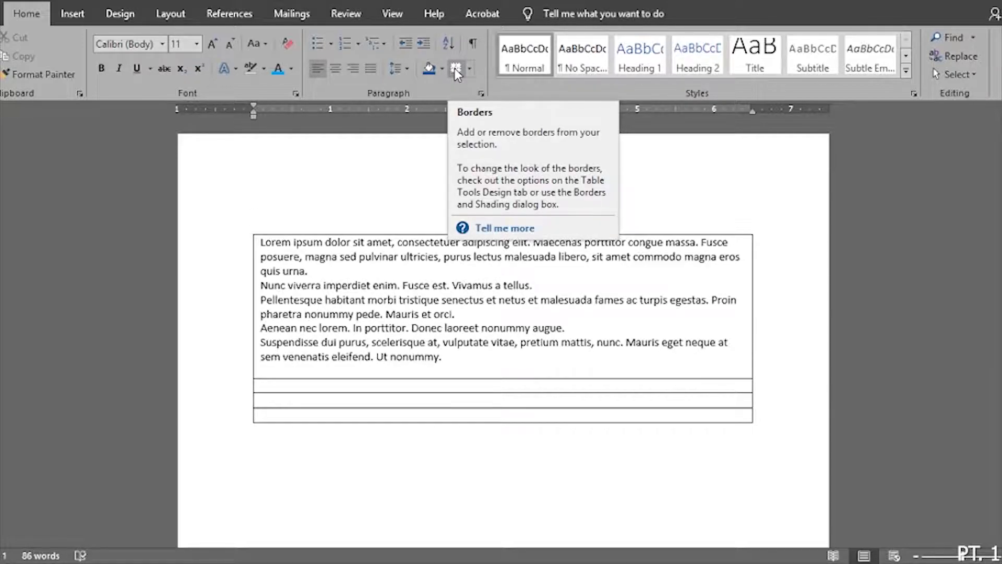
left_click(247, 228)
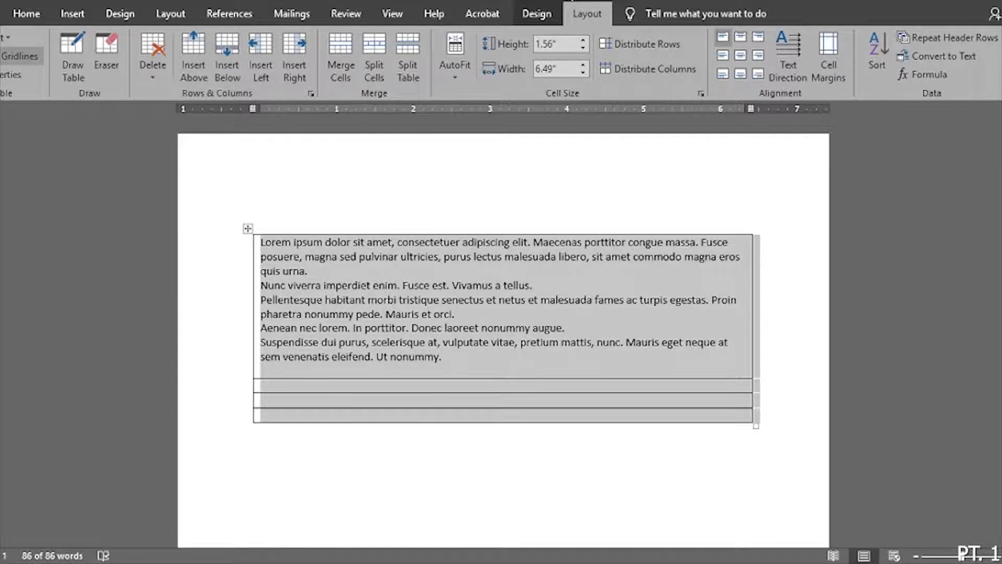
left_click(544, 13)
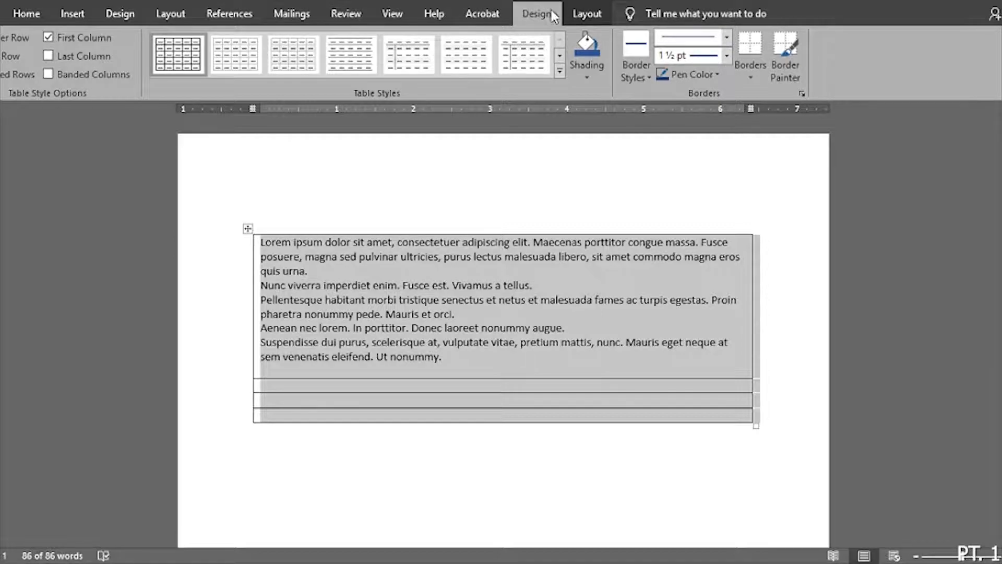
left_click(642, 76)
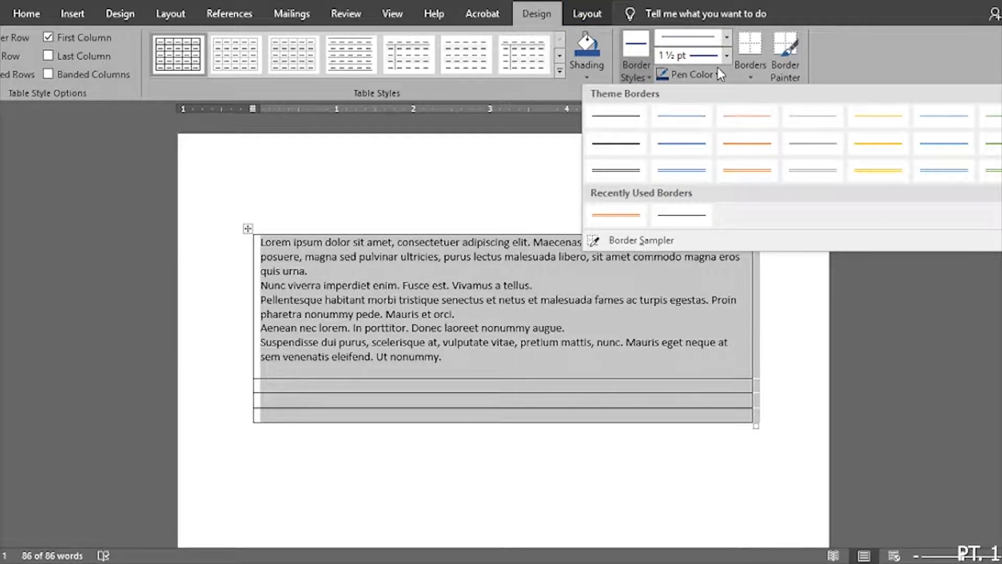
left_click(753, 78)
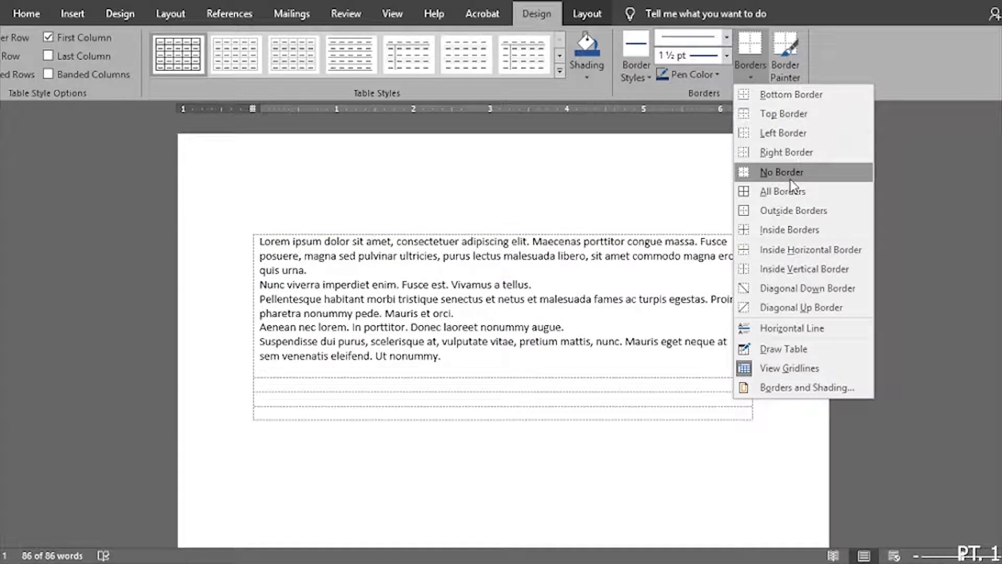
left_click(693, 168)
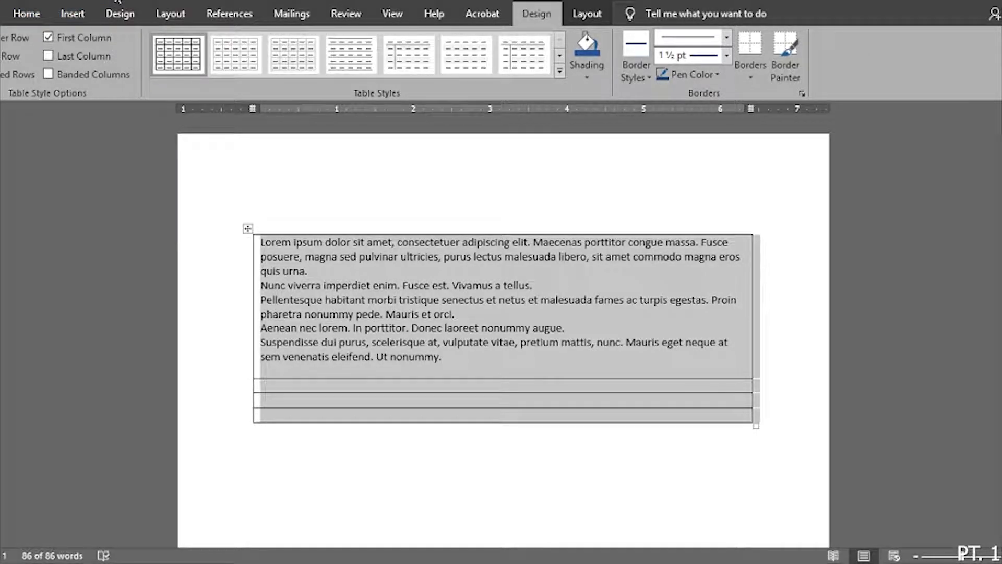
left_click(27, 14)
left_click(469, 68)
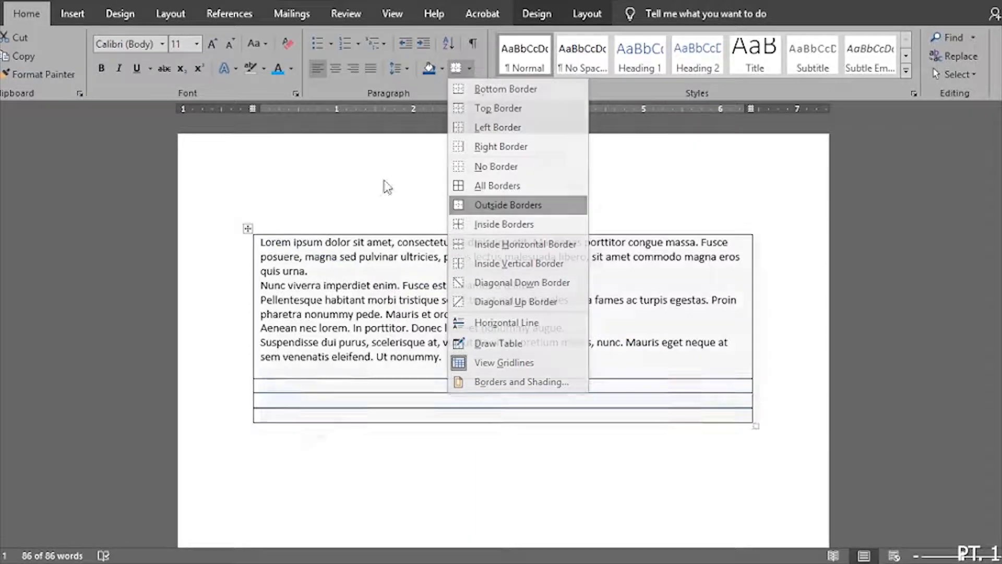
left_click(291, 428)
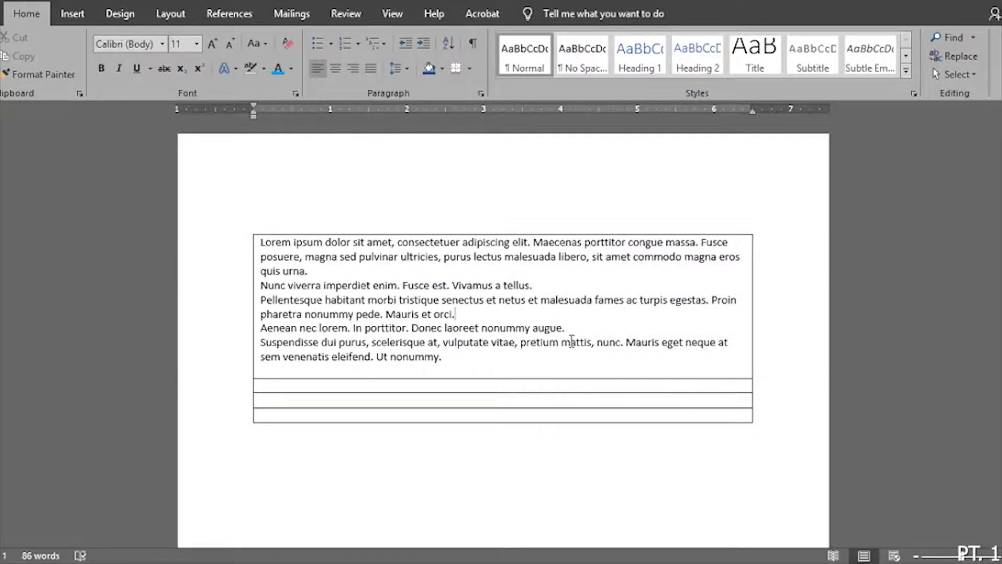
- Merge all four rows of the table into a single cell
left_click_drag(577, 331, 542, 410)
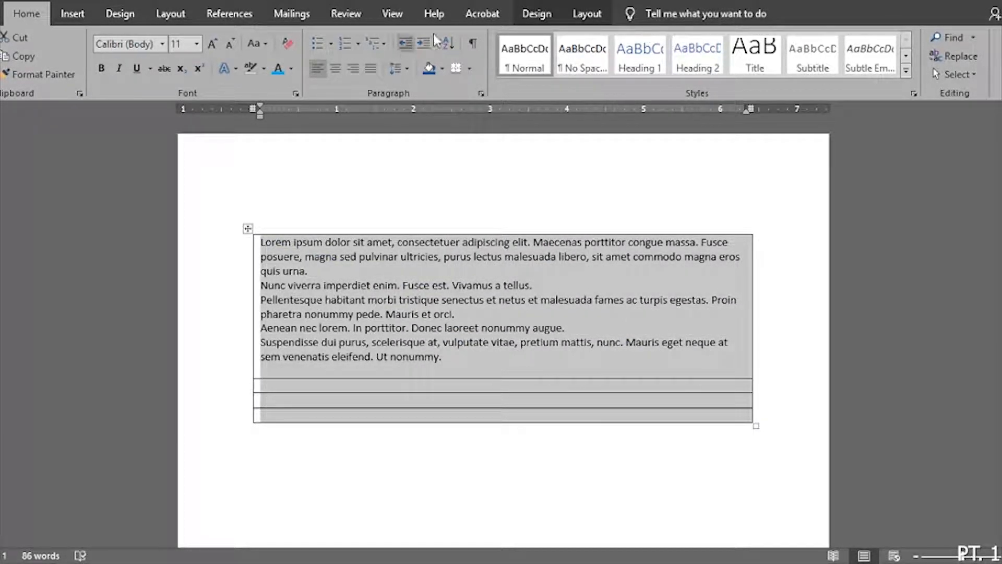
left_click(530, 18)
left_click(574, 14)
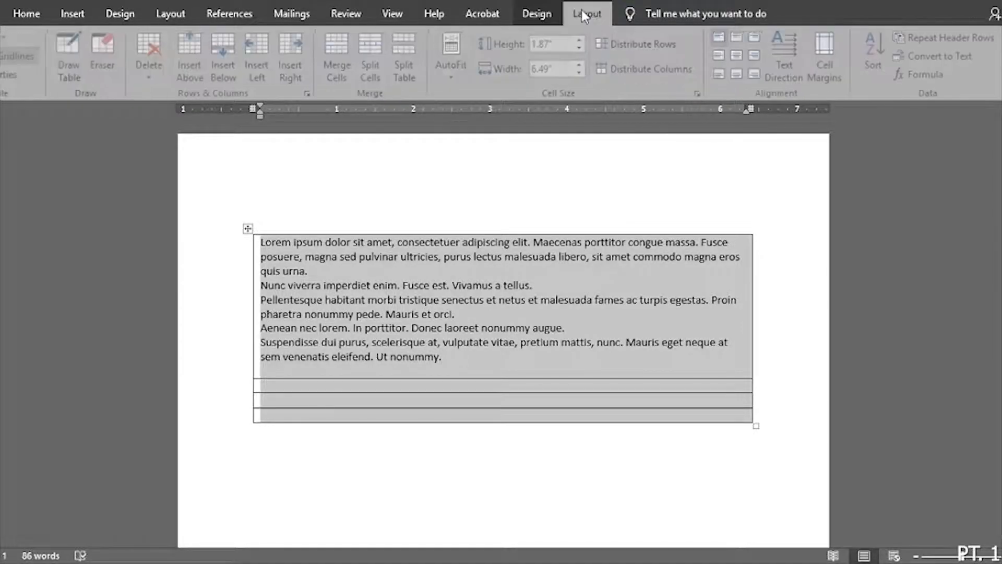
left_click(344, 81)
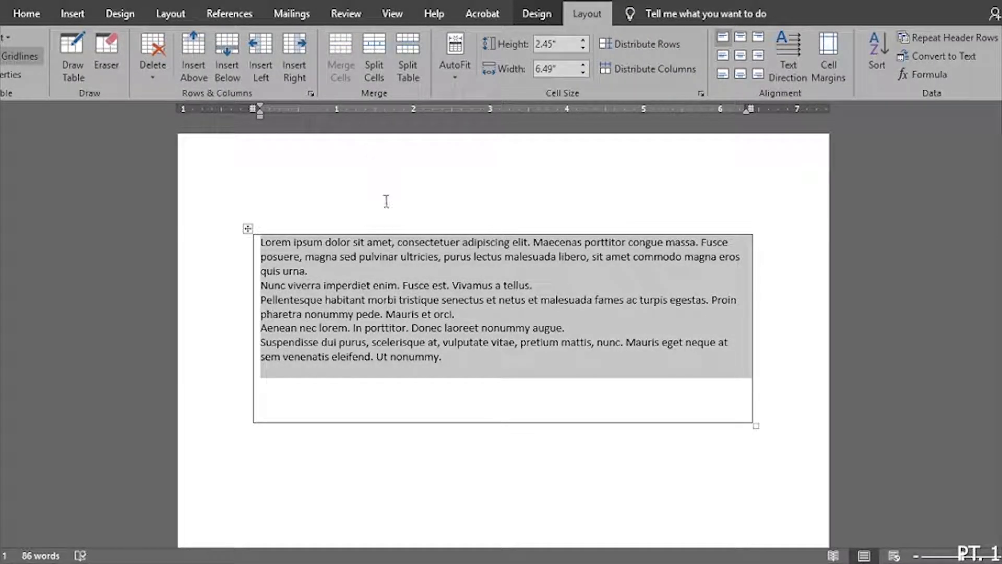
- Apply No Border to the merged table so its text looks like ordinary paragraphs
left_click(468, 392)
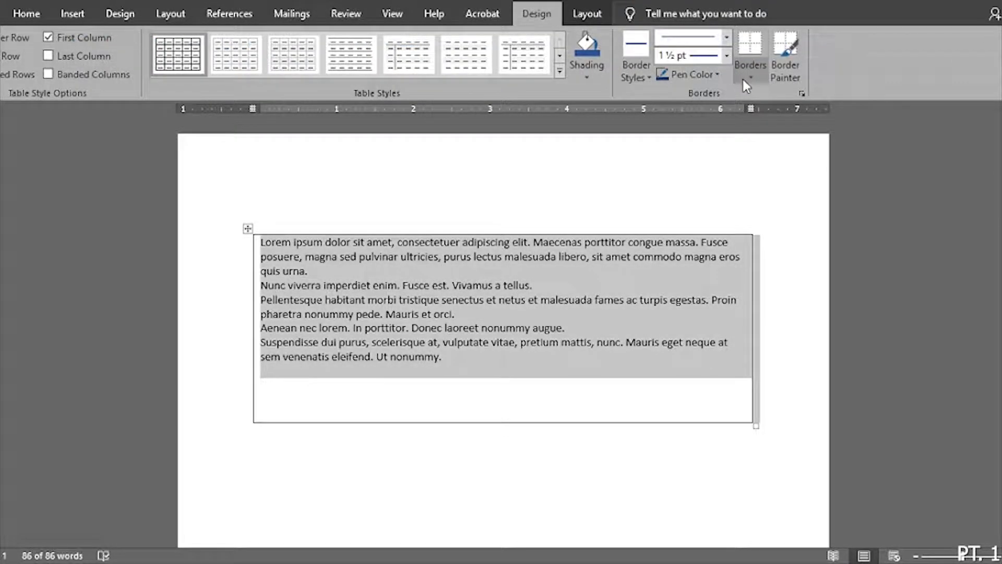
left_click(744, 79)
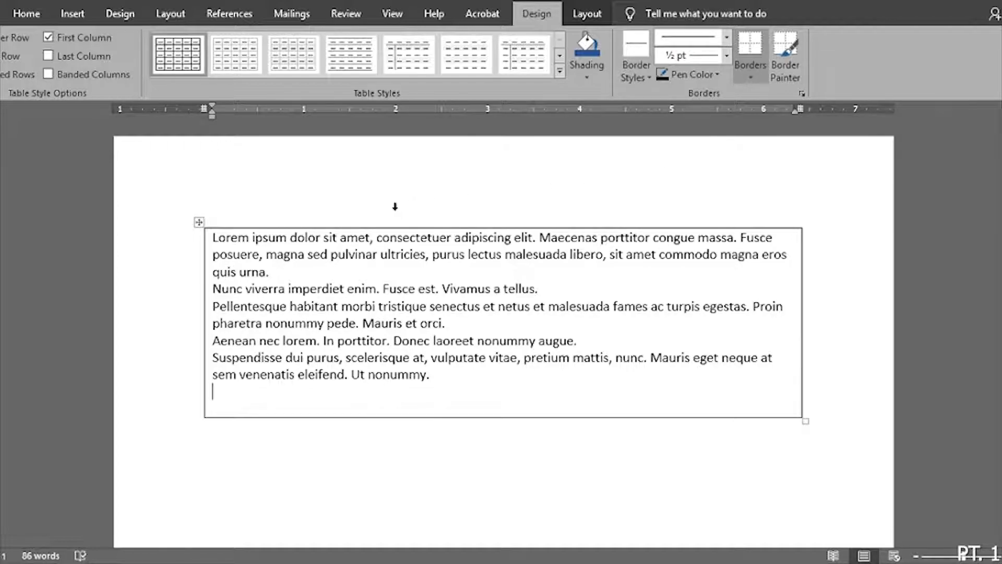
left_click(751, 78)
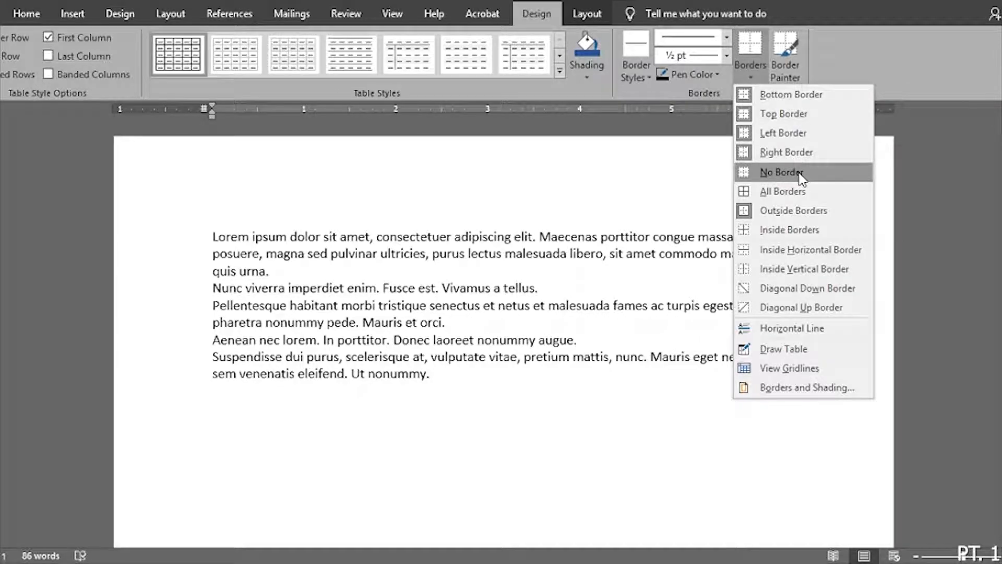
left_click(747, 174)
left_click(410, 422)
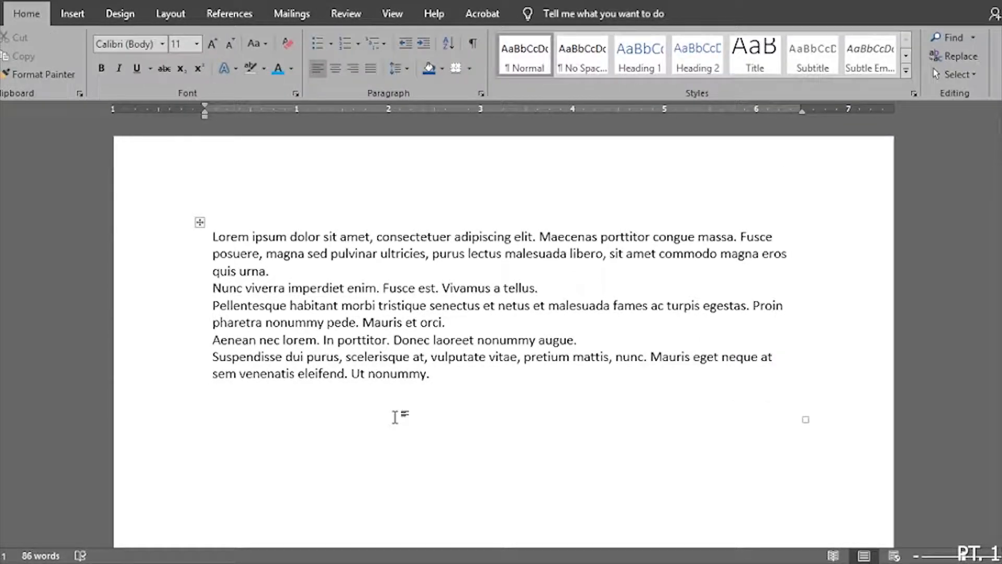
left_click(187, 355)
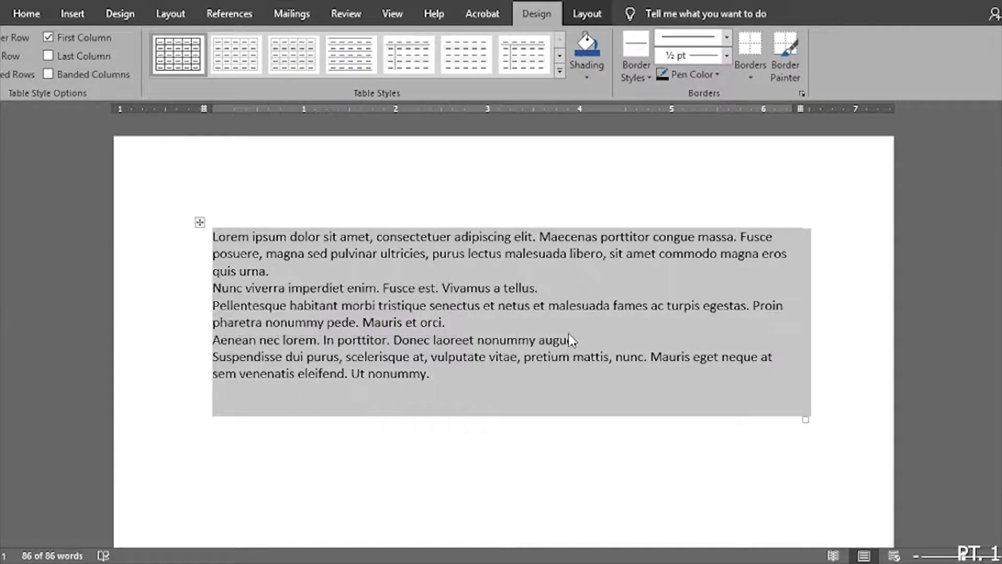
left_click(567, 340)
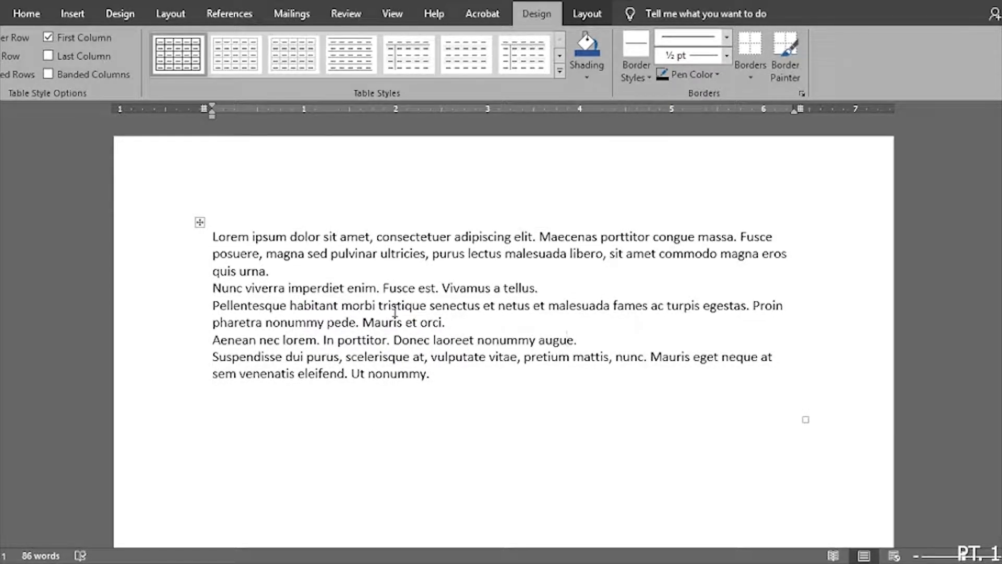
- Copy the entire document content and paste it twice at the end of the text inside the borderless table
left_click(316, 304)
key("ctrl+a")
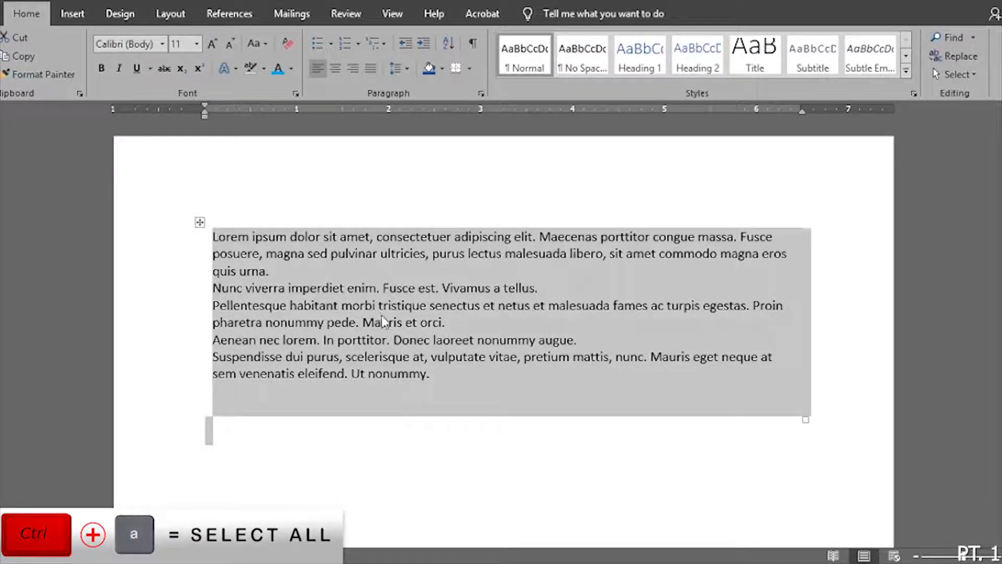
key("ctrl+c")
left_click(462, 376)
key("ctrl+v")
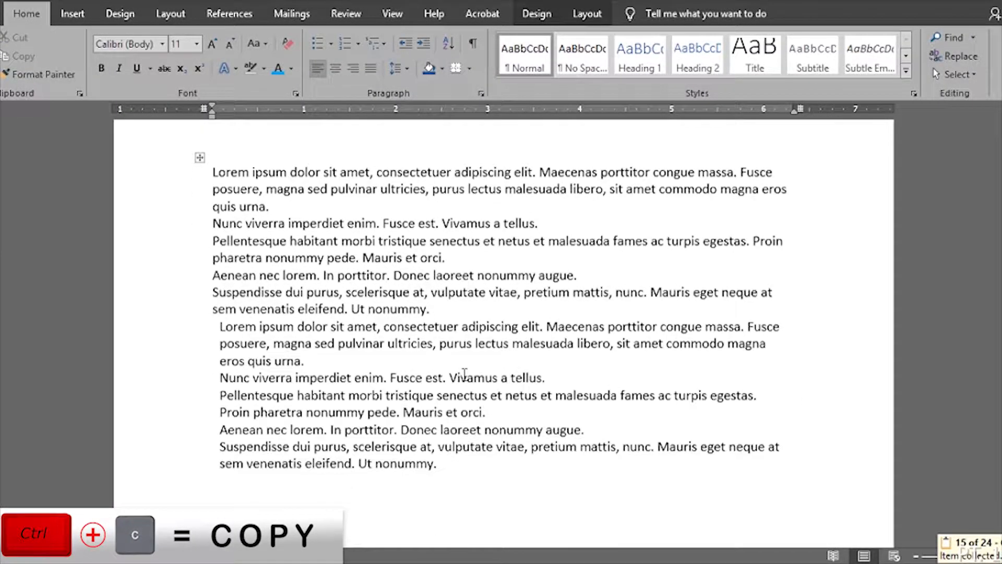
scroll(464, 374, "up", 4)
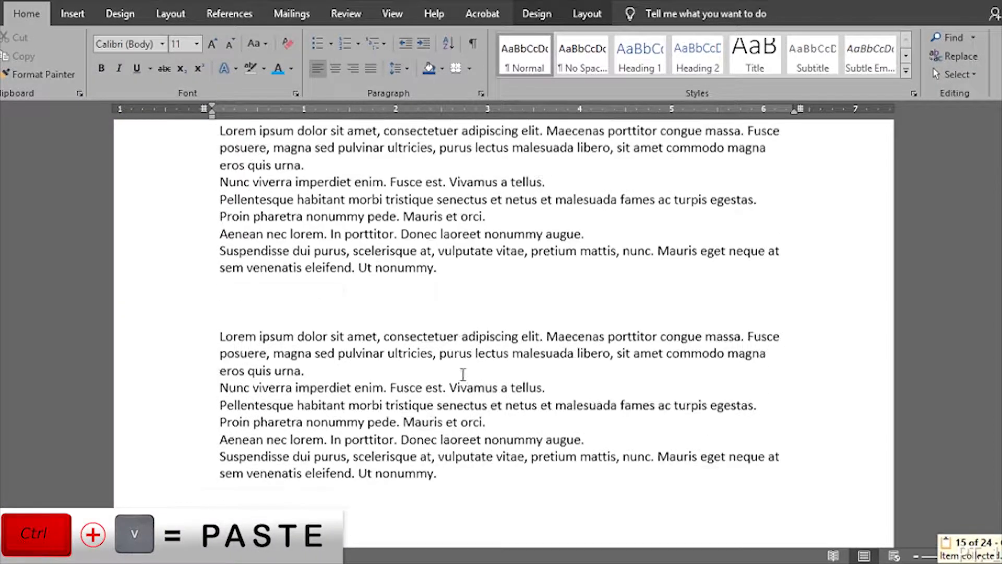
left_click(446, 334)
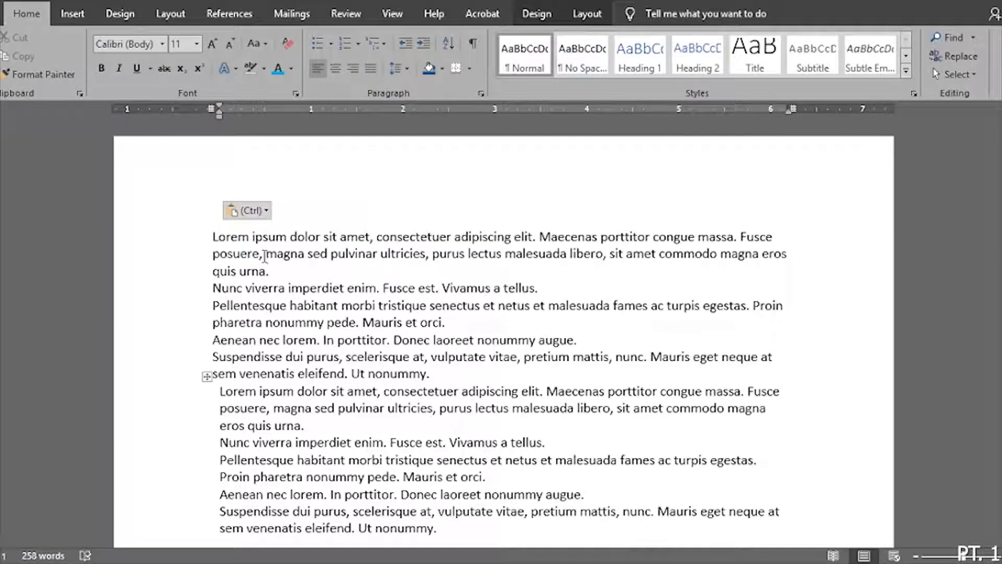
- Apply All Borders to the whole outer table containing the pasted copies
left_click(265, 256)
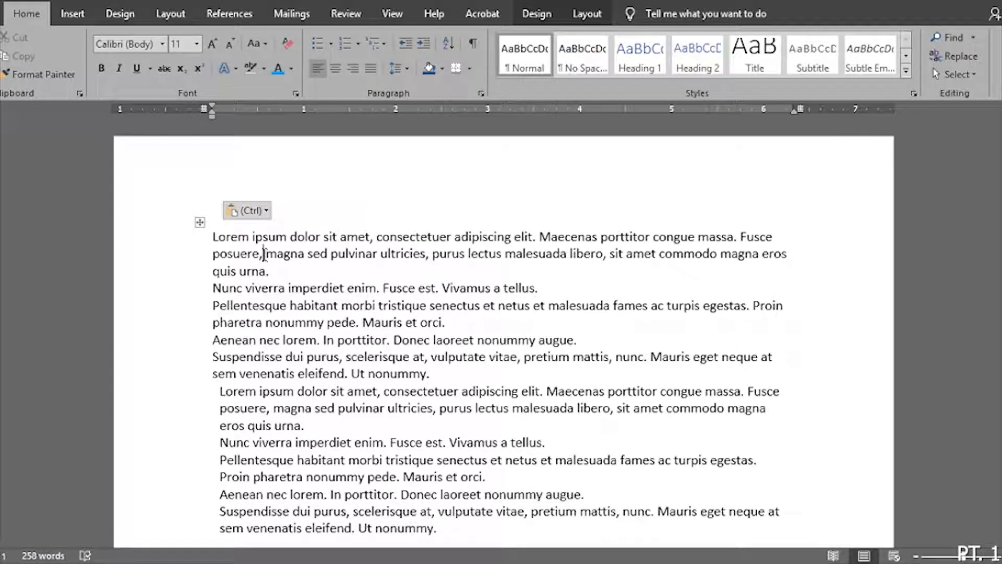
left_click(200, 228)
scroll(552, 299, "down", 5)
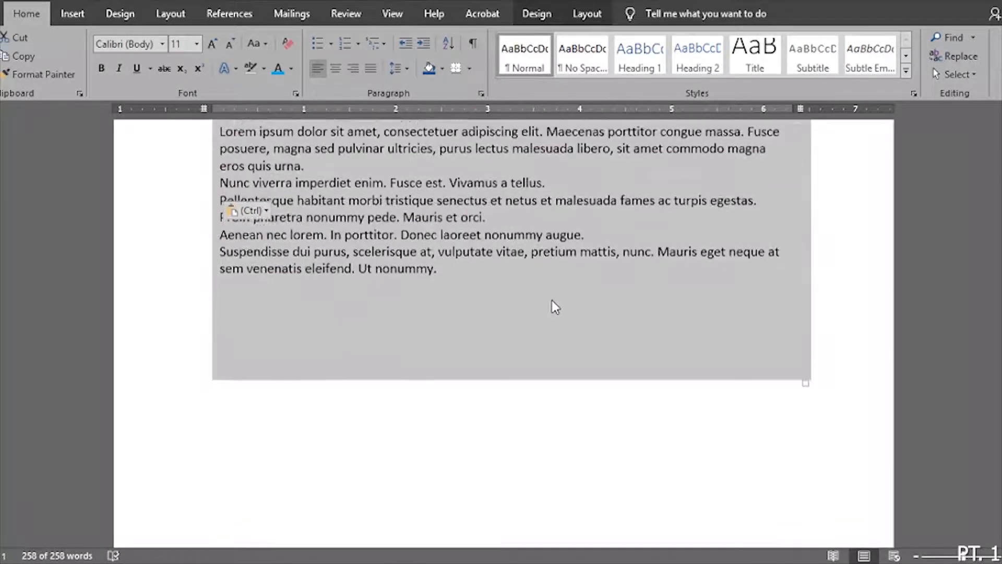
scroll(553, 300, "up", 5)
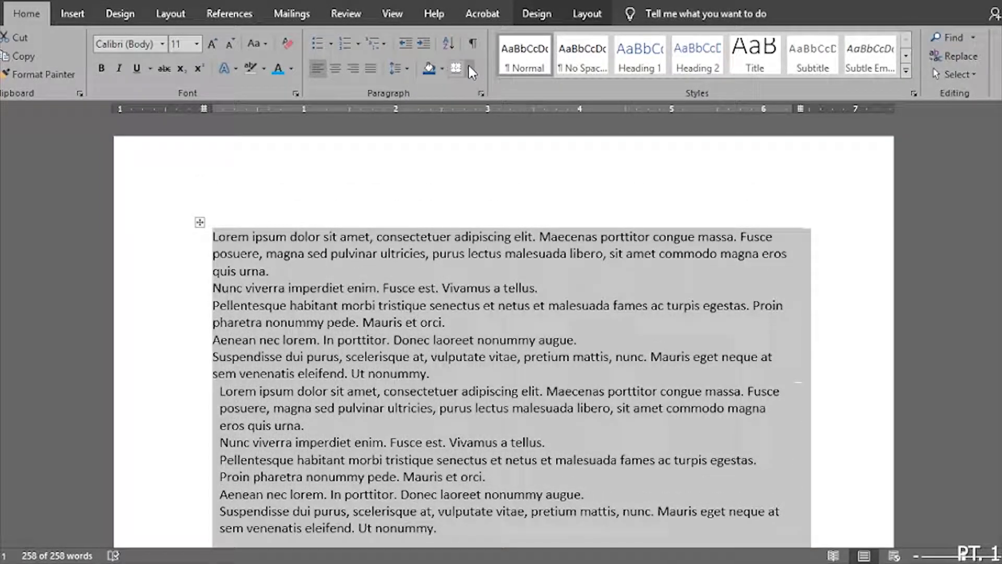
left_click(470, 68)
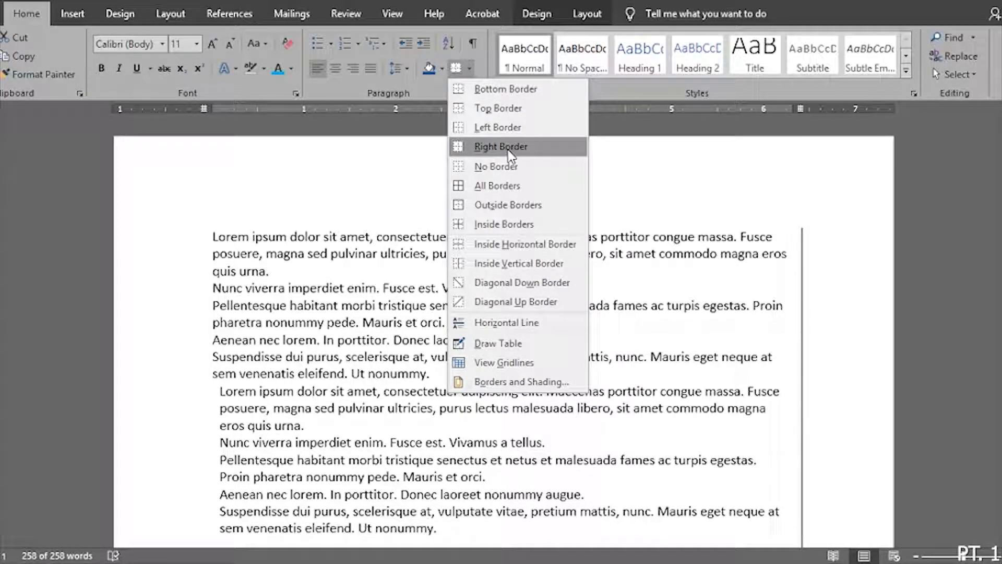
left_click(511, 186)
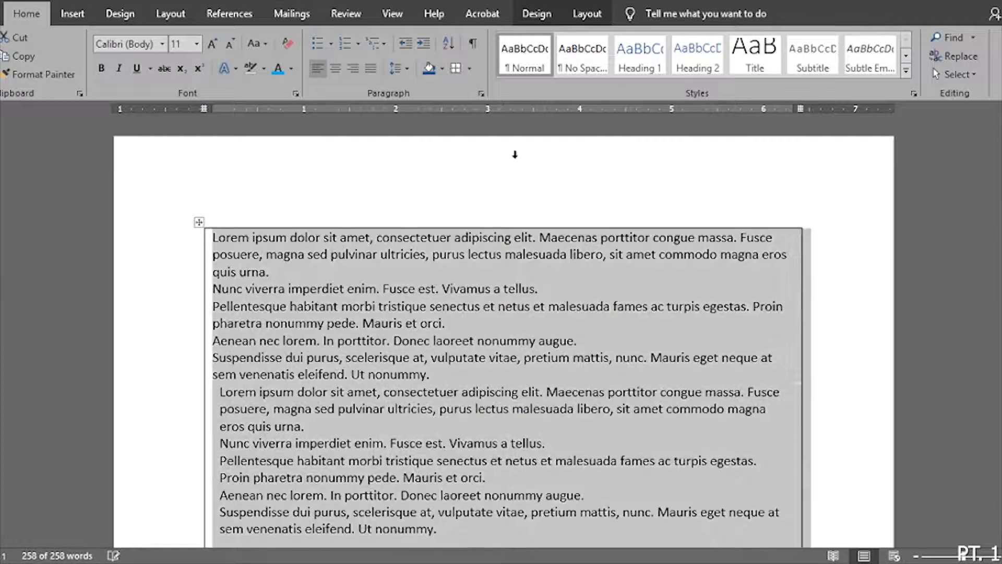
- Turn off the bottom border and the top border of the outer table
left_click(584, 10)
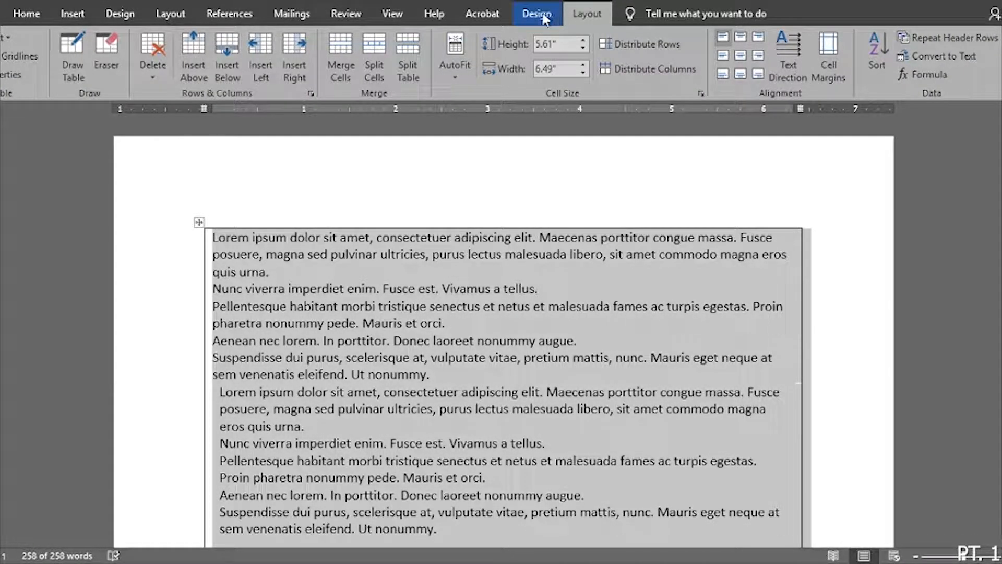
left_click(519, 14)
left_click(754, 76)
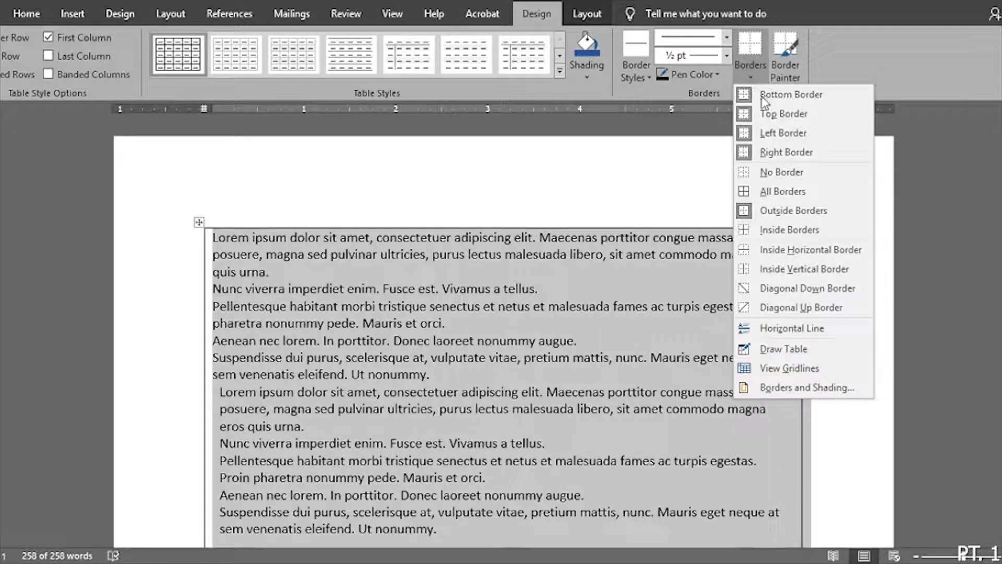
left_click(773, 99)
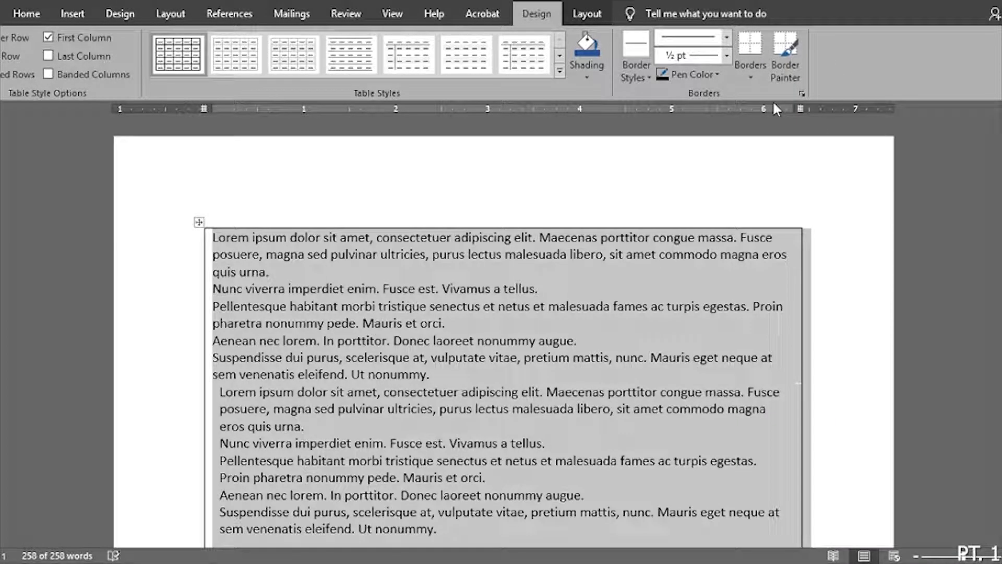
left_click(749, 77)
left_click(757, 110)
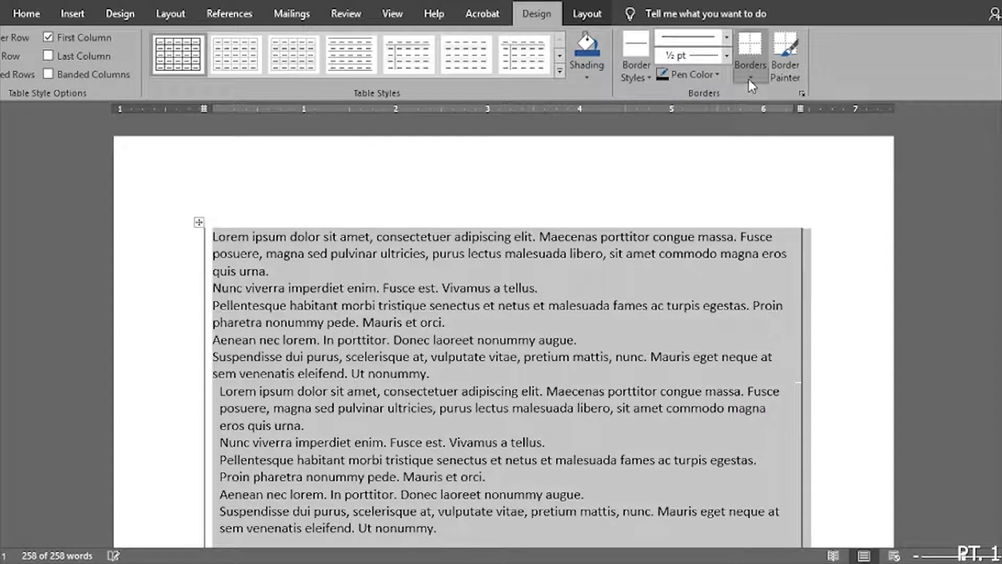
- Apply No Border to the whole outer table and check the text throughout the page
left_click(752, 84)
left_click(770, 170)
scroll(496, 312, "down", 3)
scroll(497, 312, "down", 7)
scroll(477, 312, "up", 8)
left_click(524, 309)
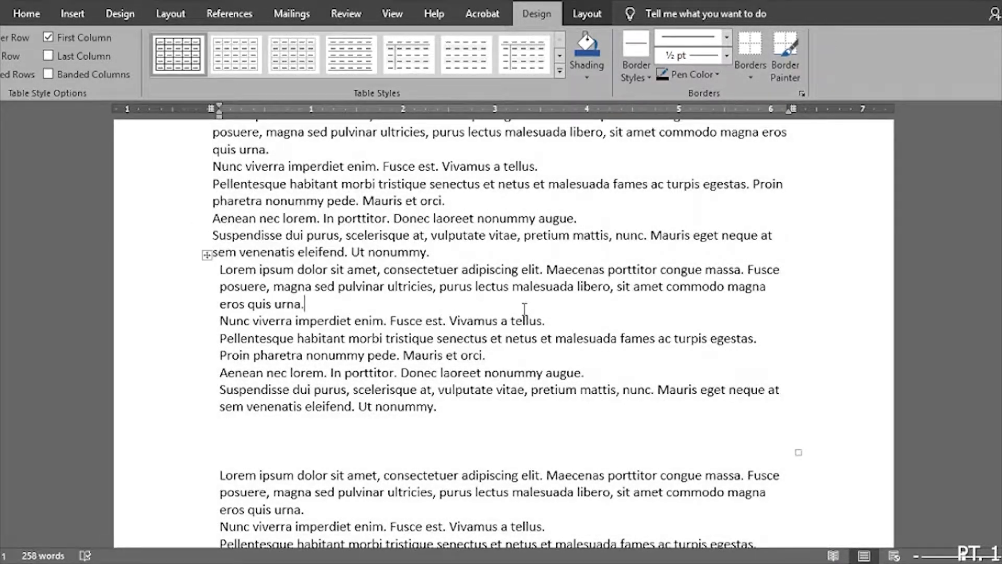
scroll(525, 309, "up", 2)
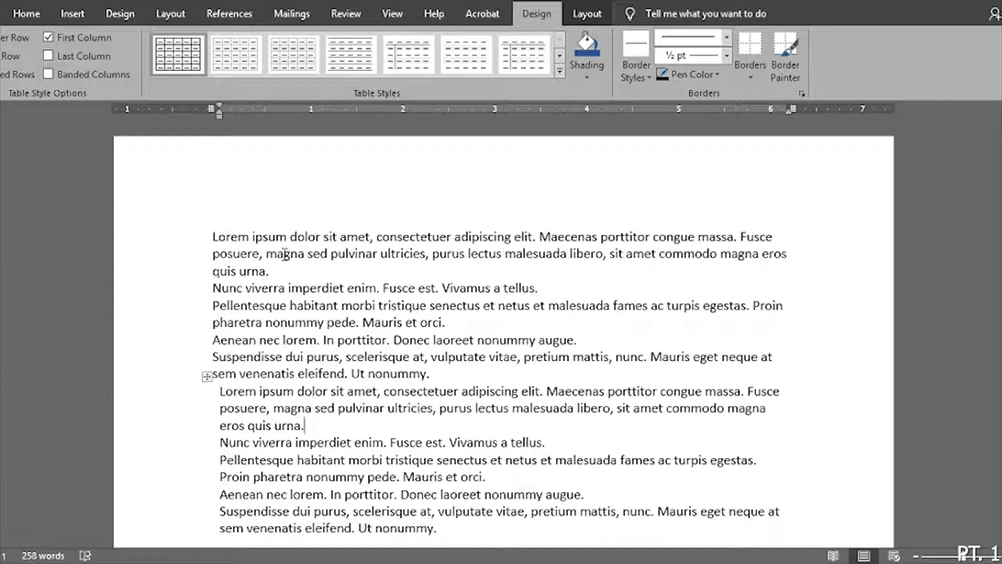
- Select the whole outer borderless table with its nested copies and delete the table
left_click(368, 255)
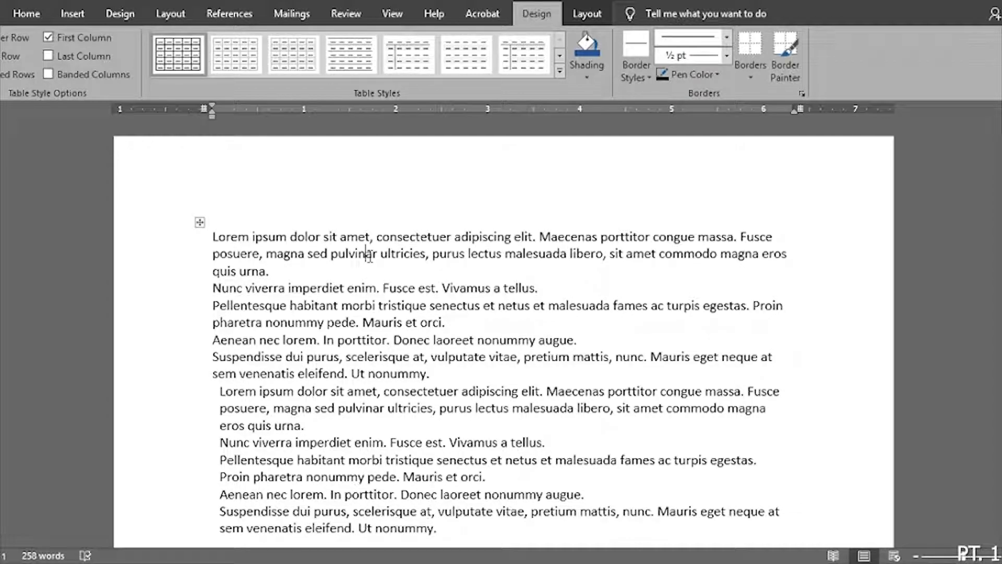
left_click(200, 222)
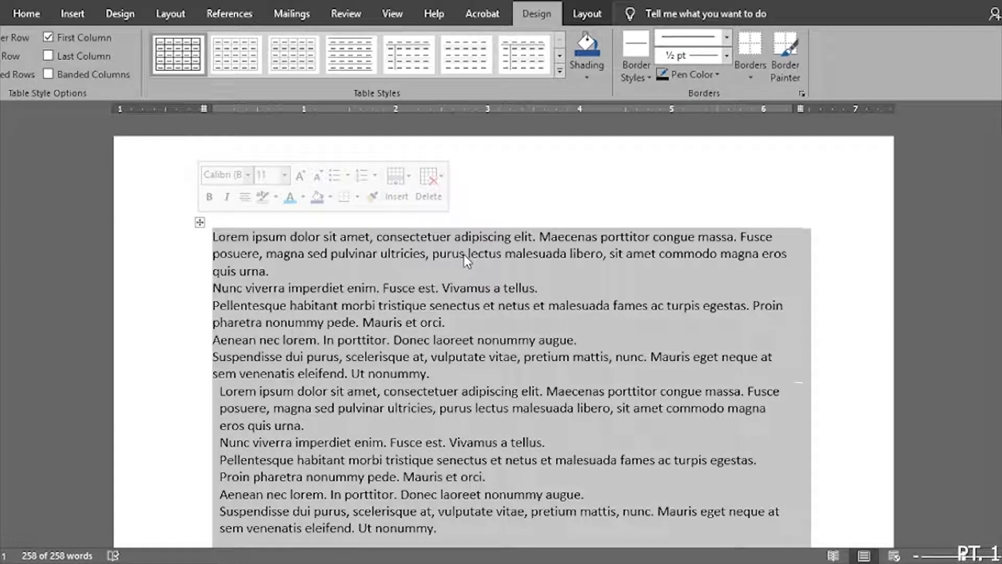
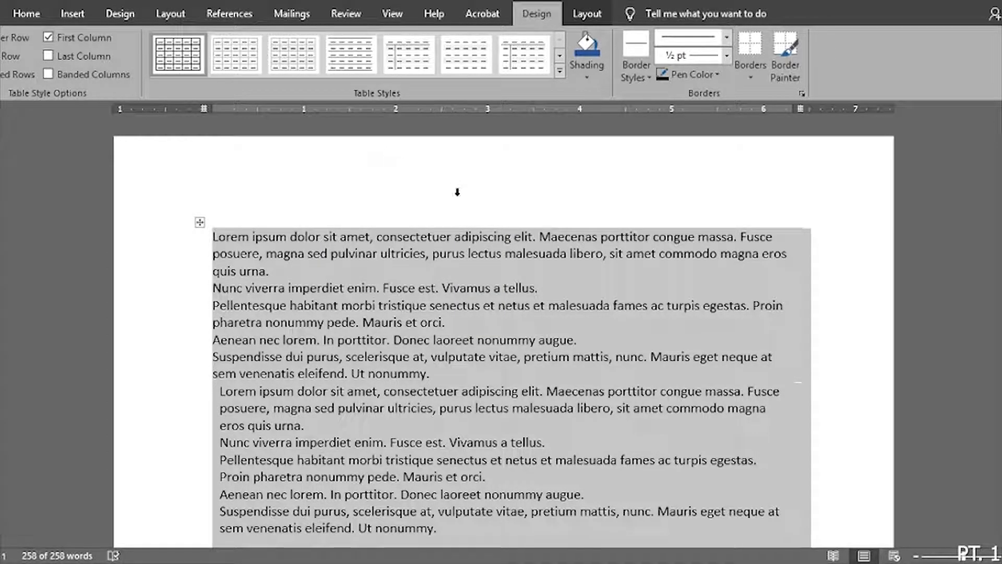
left_click(529, 212)
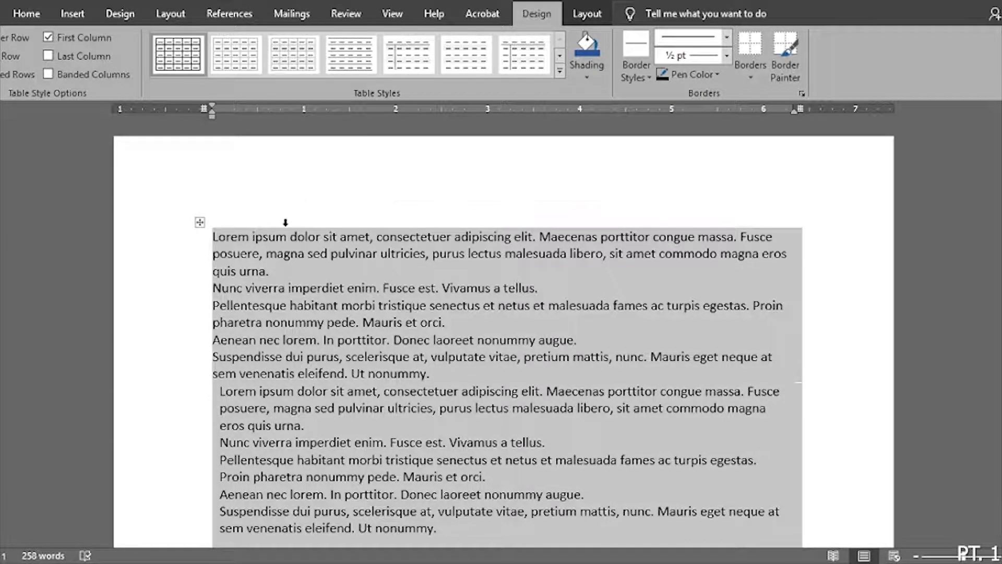
left_click(201, 223)
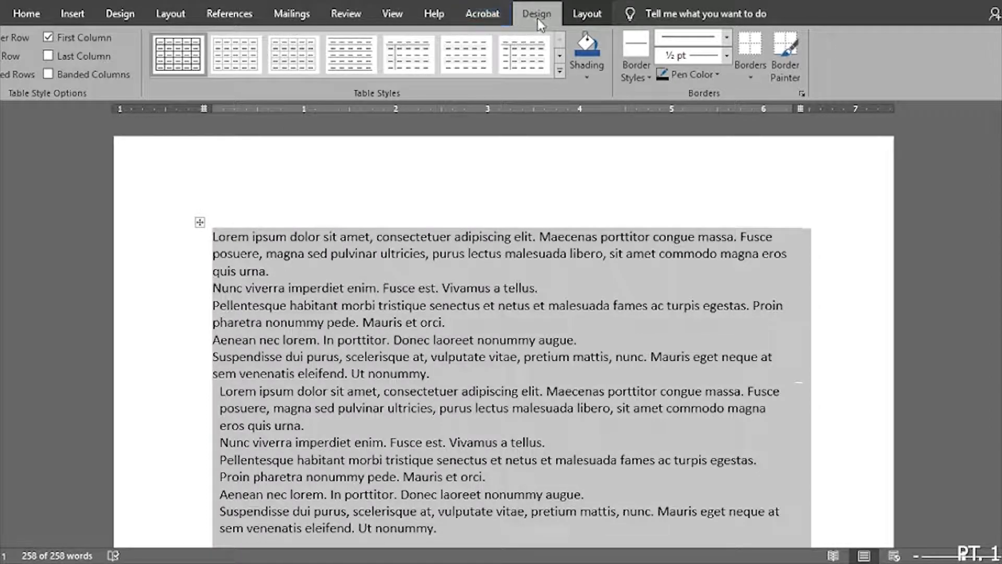
left_click(585, 14)
left_click(150, 75)
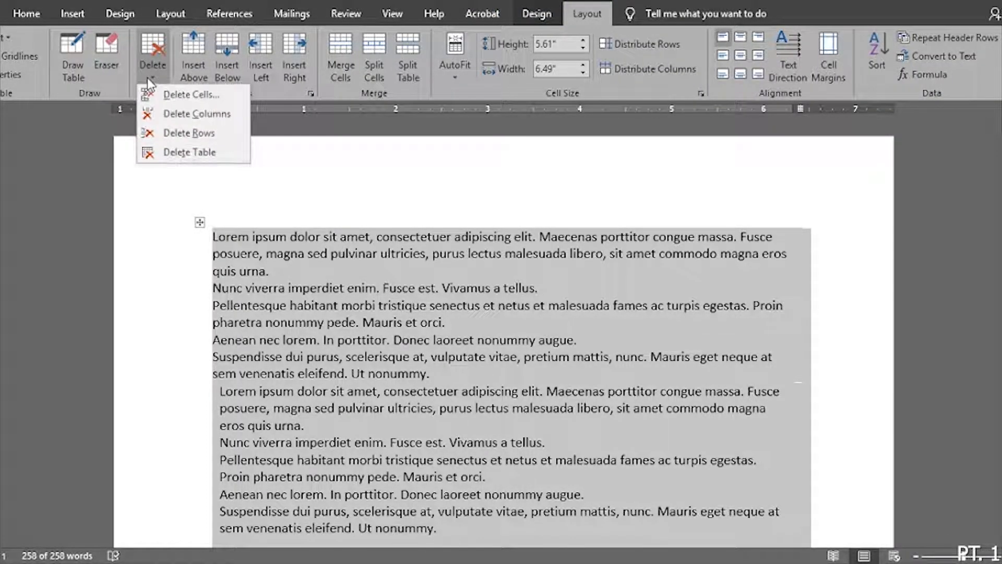
left_click(175, 152)
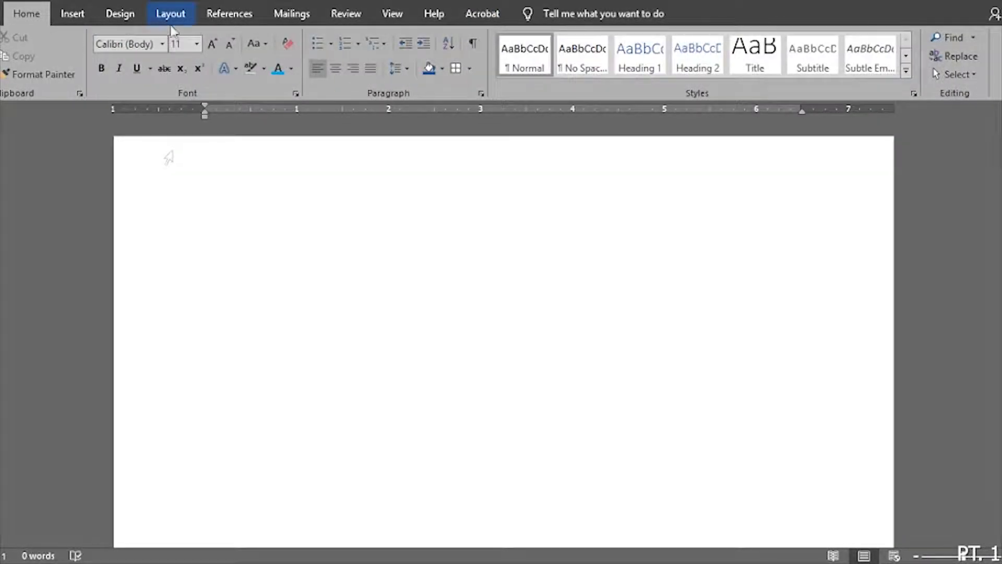
- Insert a table with four columns and two rows at the start of the empty page
left_click(78, 14)
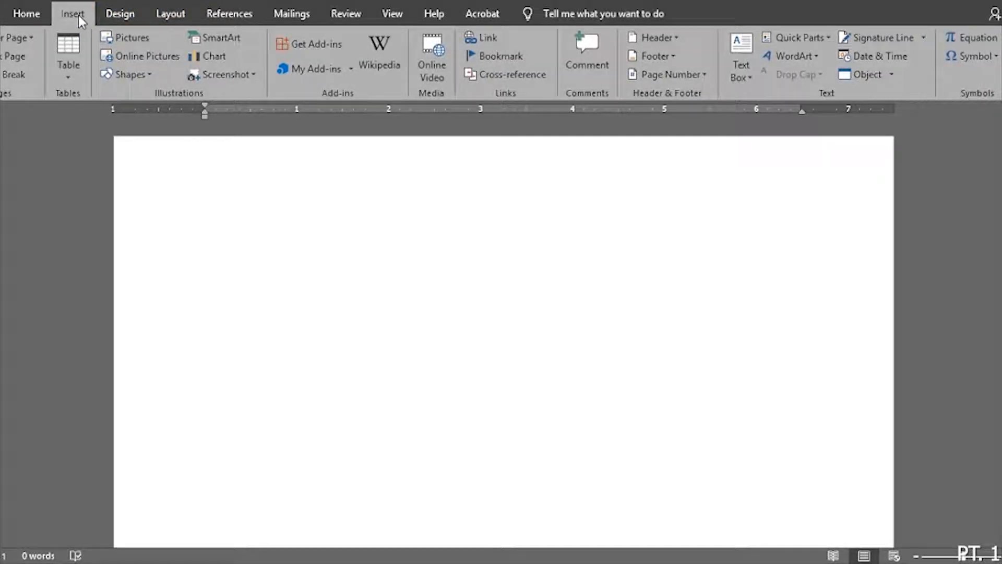
left_click(66, 68)
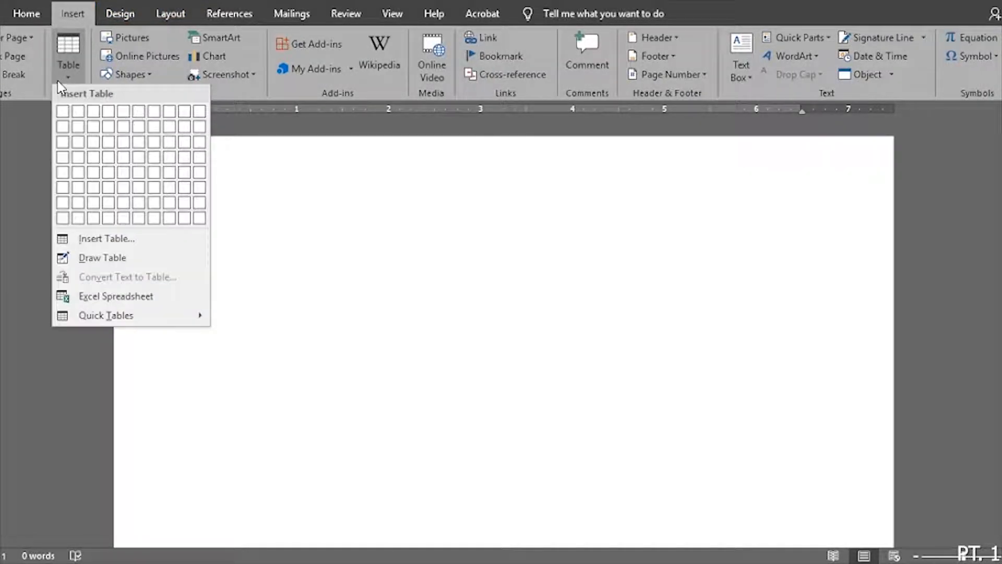
left_click(108, 126)
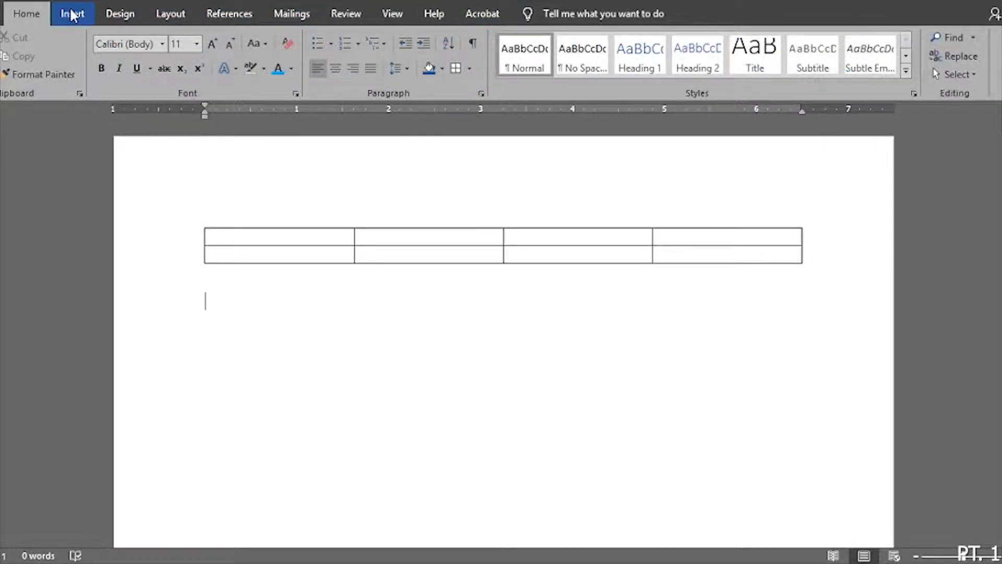
- Insert a second table with 6 columns and 2 rows below the first, using fixed column width Auto
left_click(72, 13)
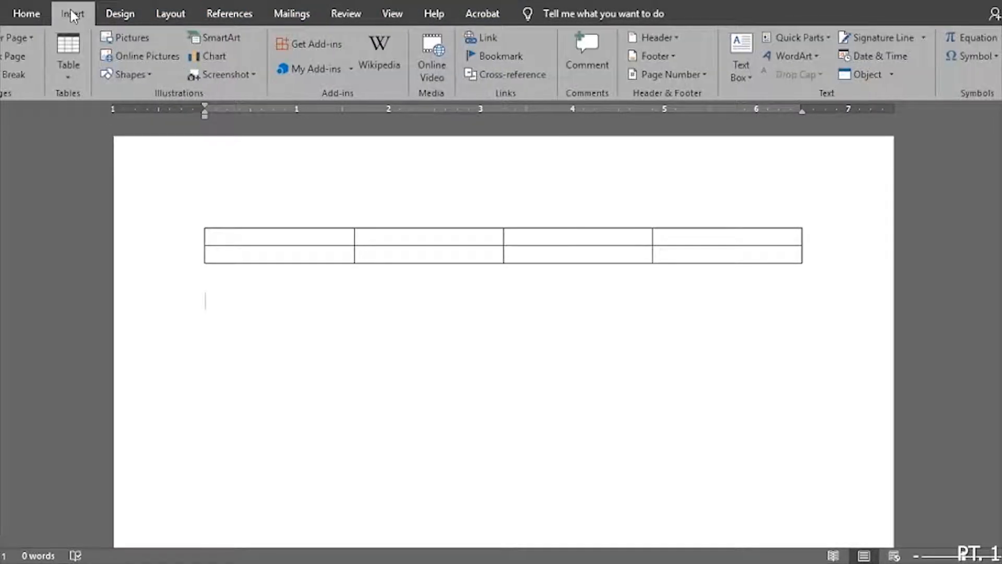
left_click(64, 69)
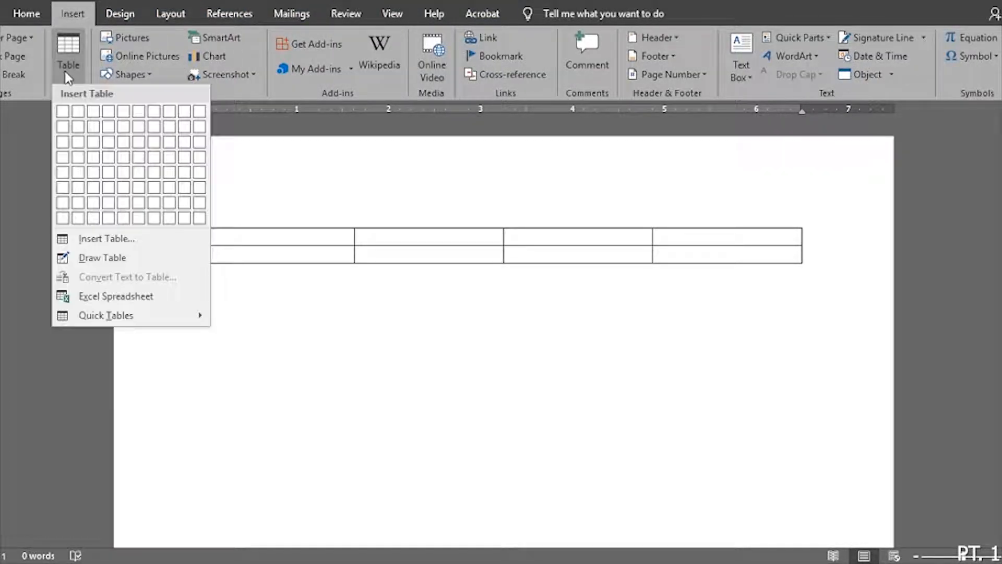
left_click(133, 240)
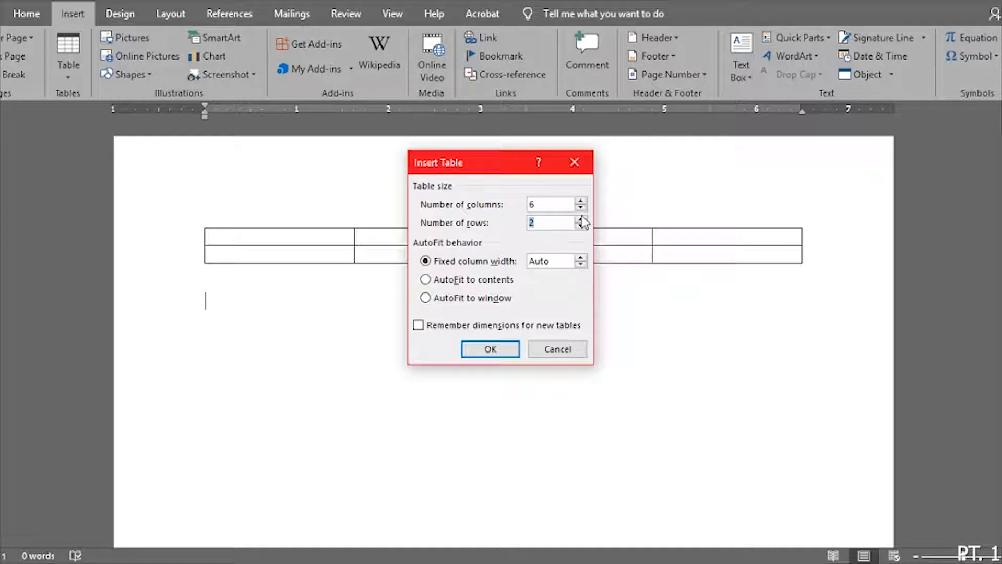
left_click(490, 348)
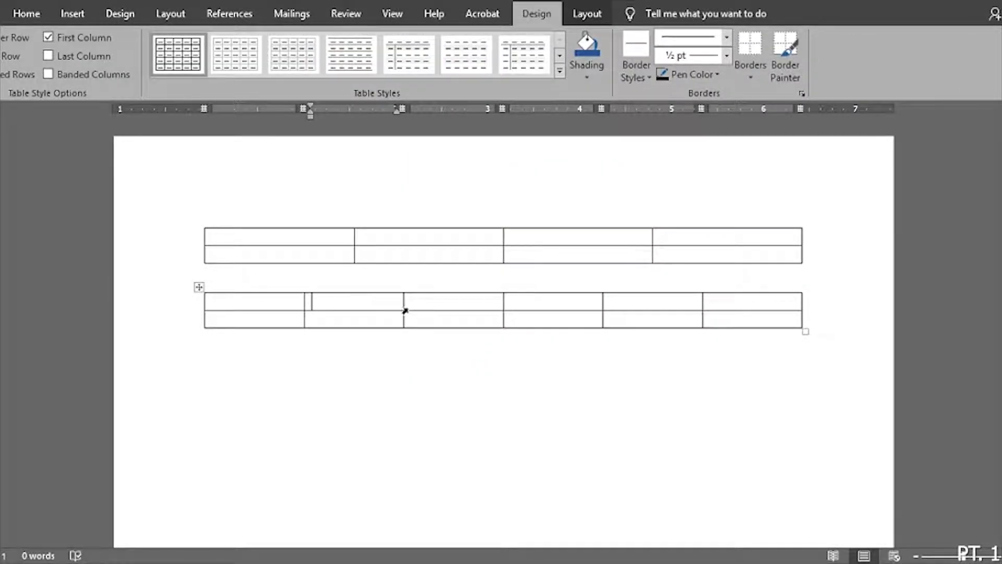
- Delete both the six-column table and the four-column table from the page
left_click(483, 305)
left_click(475, 317)
left_click(560, 301)
left_click(359, 316)
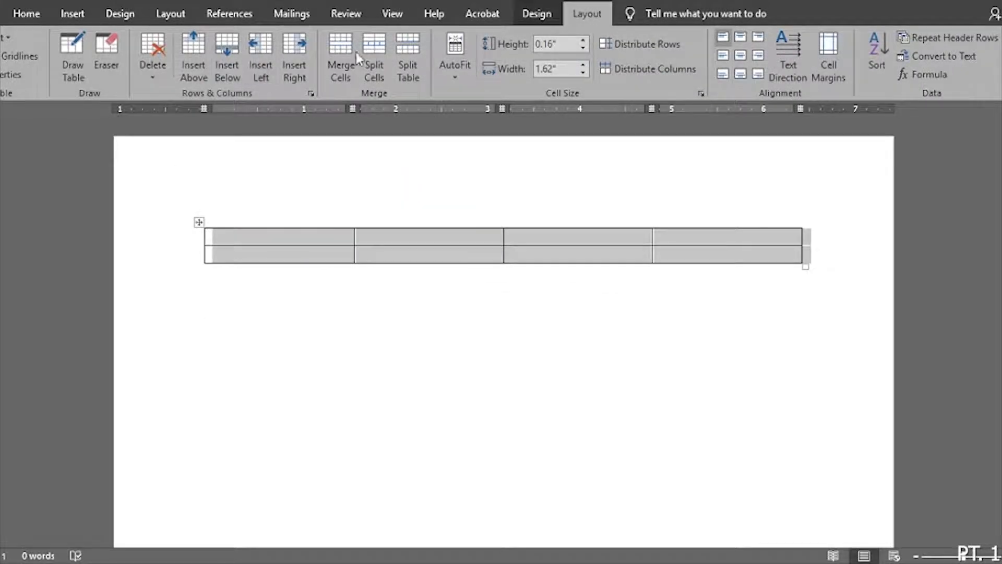
left_click(153, 76)
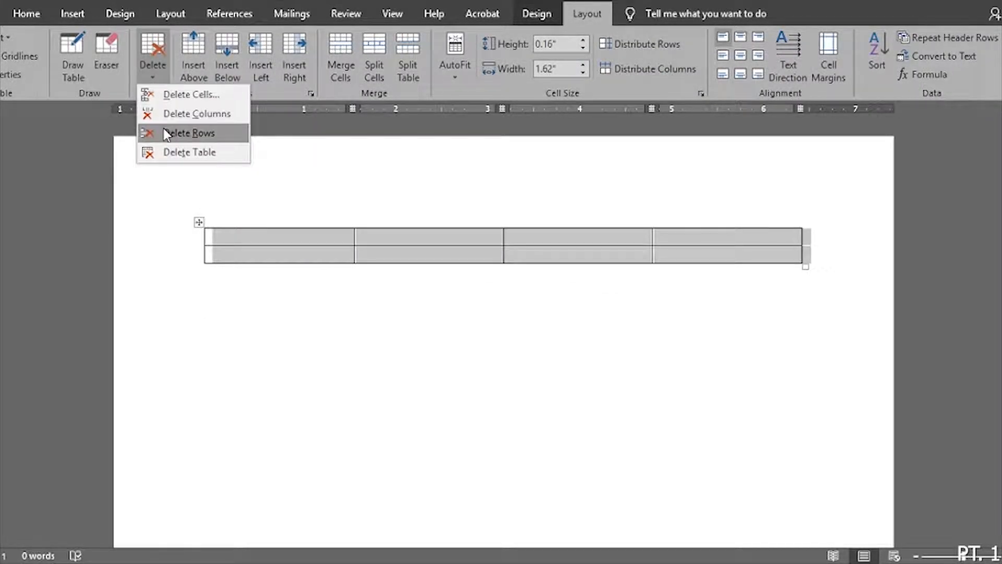
left_click(168, 151)
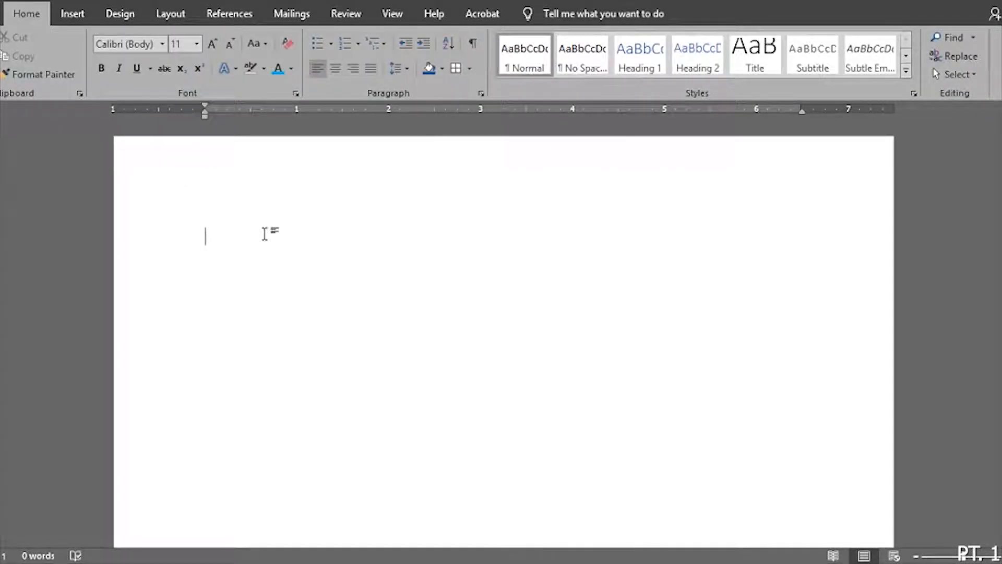
- Generate placeholder paragraphs on the blank page with =lorem()
type("lo")
type("=lorem()")
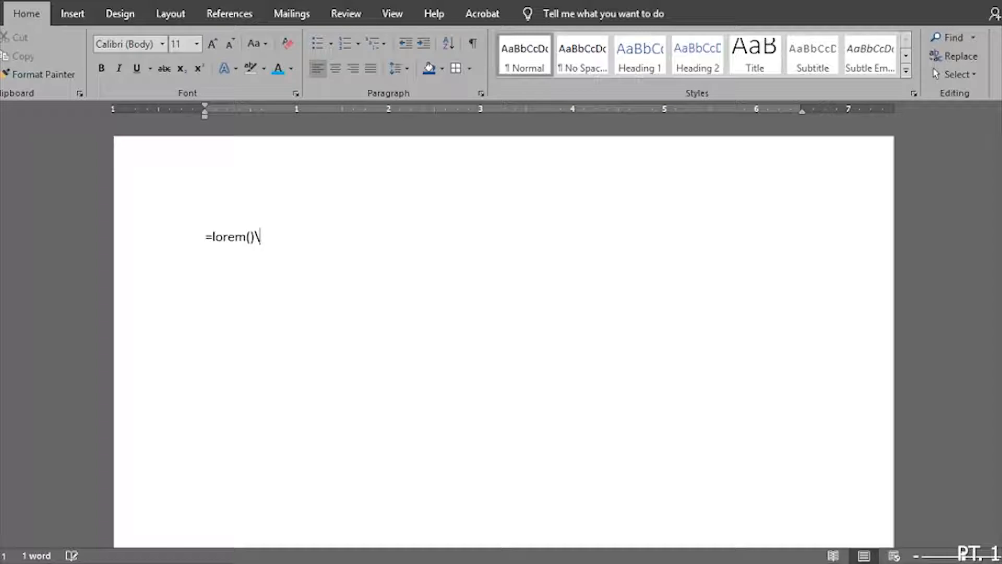
key("Return")
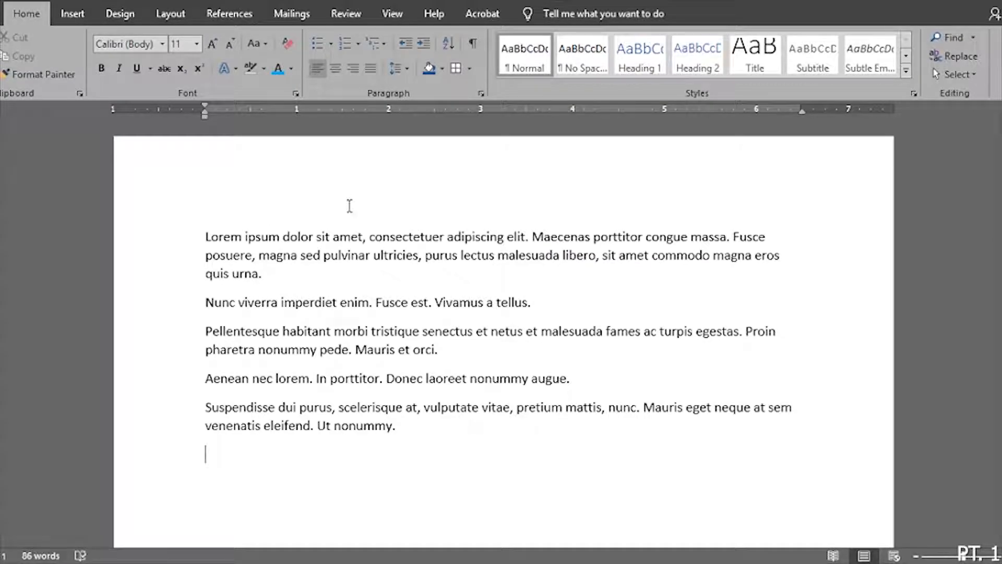
- Convert all the placeholder paragraphs to a one-column table, trying the comma, tab and other separators before choosing Paragraphs
left_click_drag(399, 433, 172, 241)
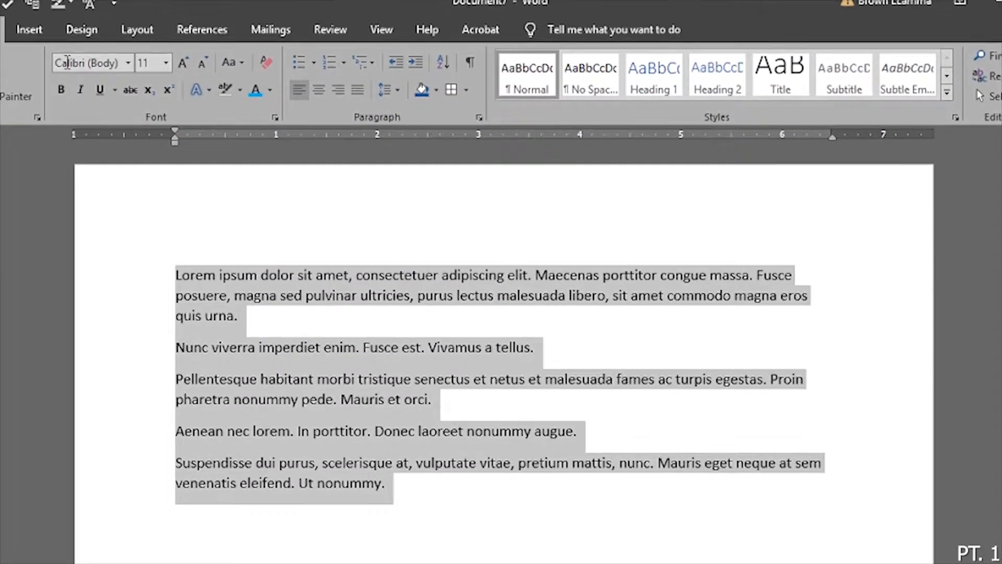
left_click(32, 33)
left_click(28, 105)
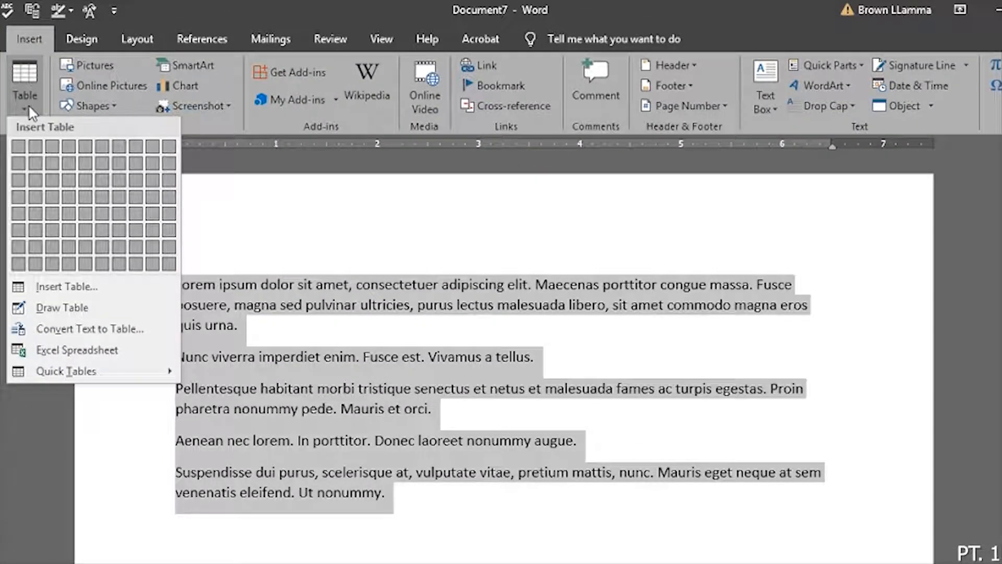
left_click(90, 331)
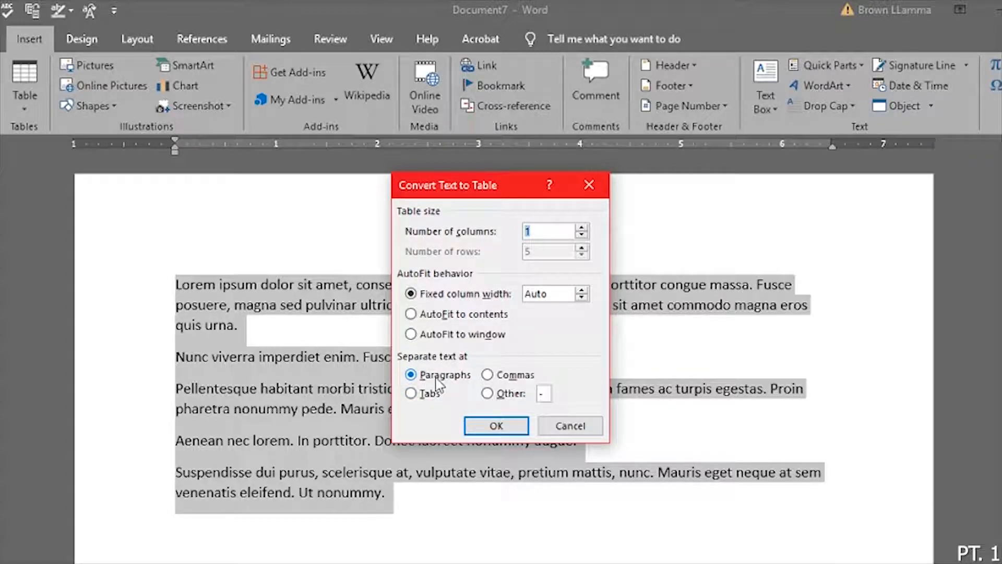
left_click(488, 375)
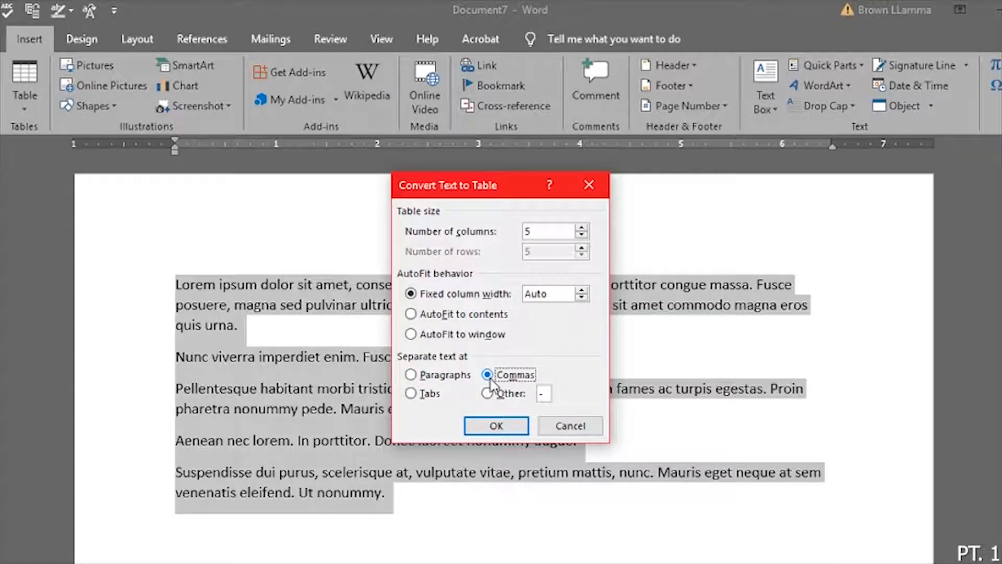
left_click(424, 395)
left_click(504, 394)
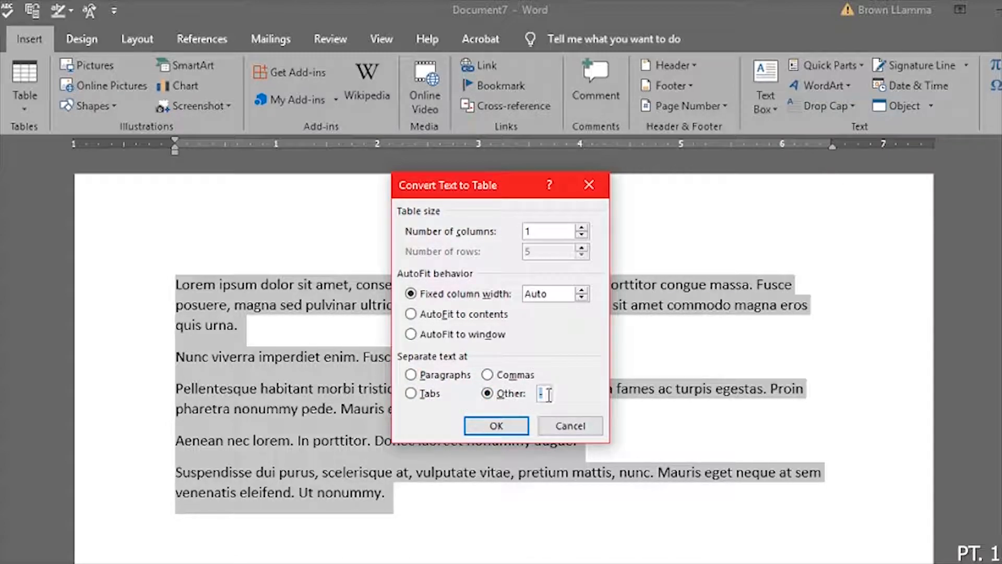
left_click(487, 376)
left_click(412, 375)
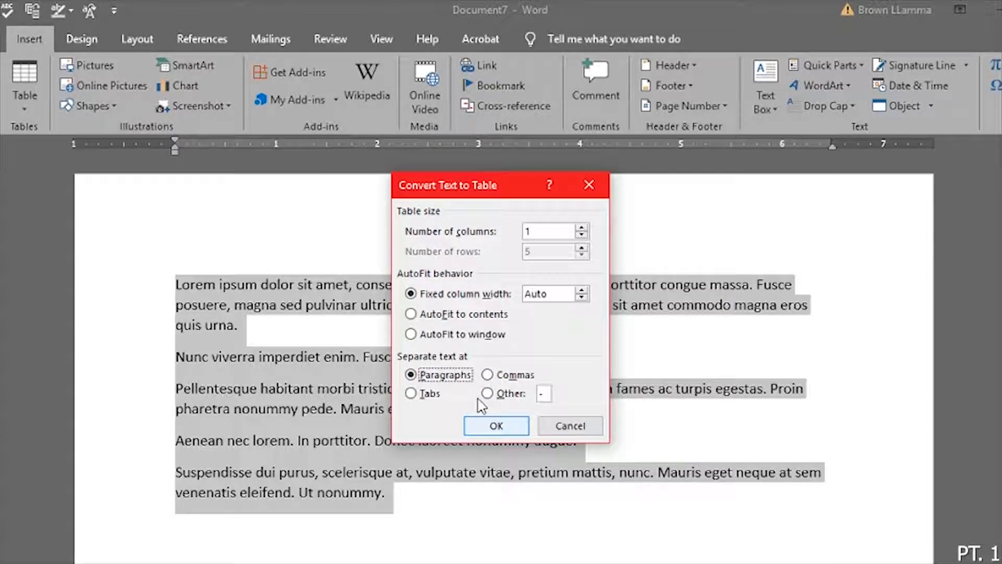
left_click(496, 427)
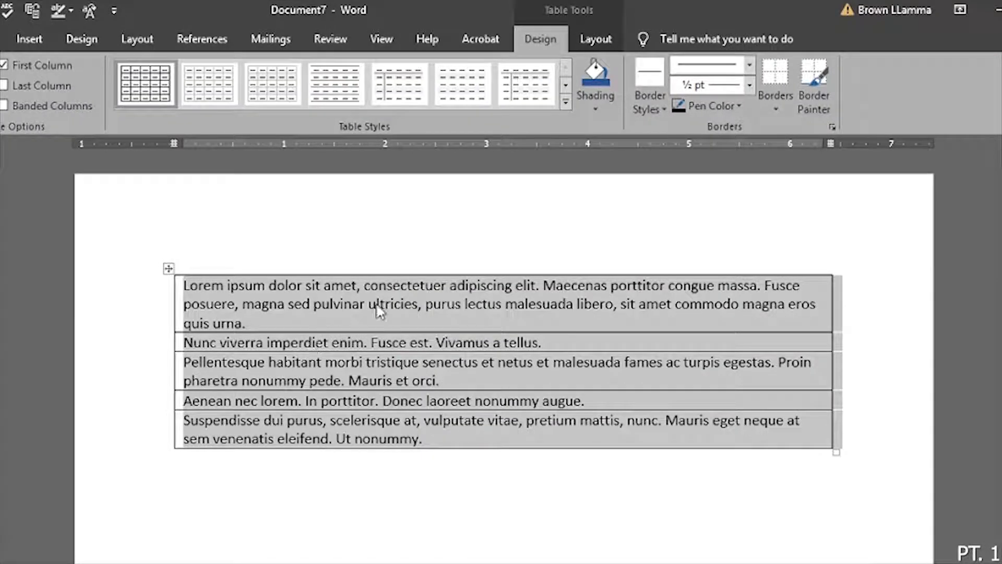
- Merge all rows of the converted text table into a single cell
left_click(337, 340)
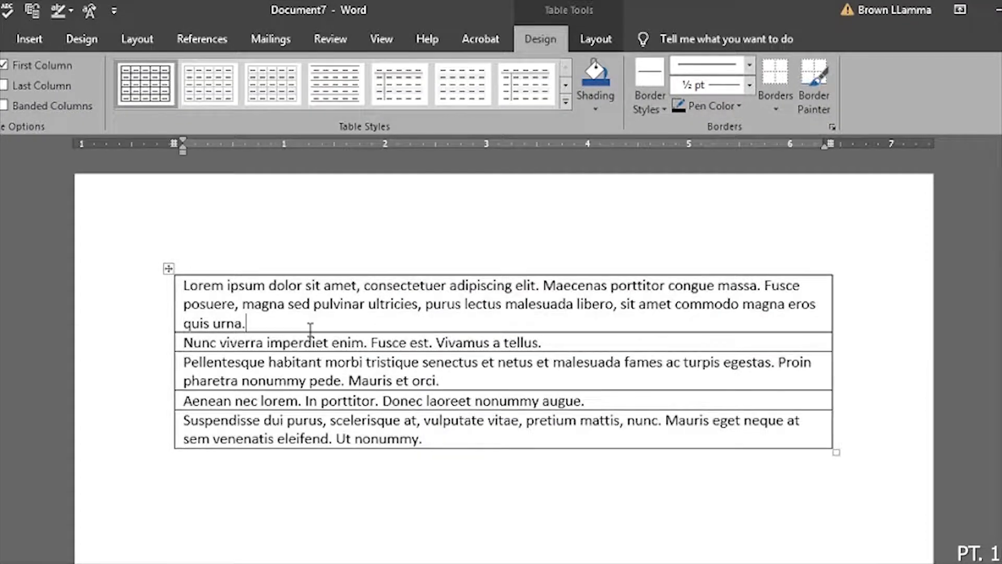
left_click_drag(542, 344, 182, 343)
left_click(550, 379)
left_click(168, 269)
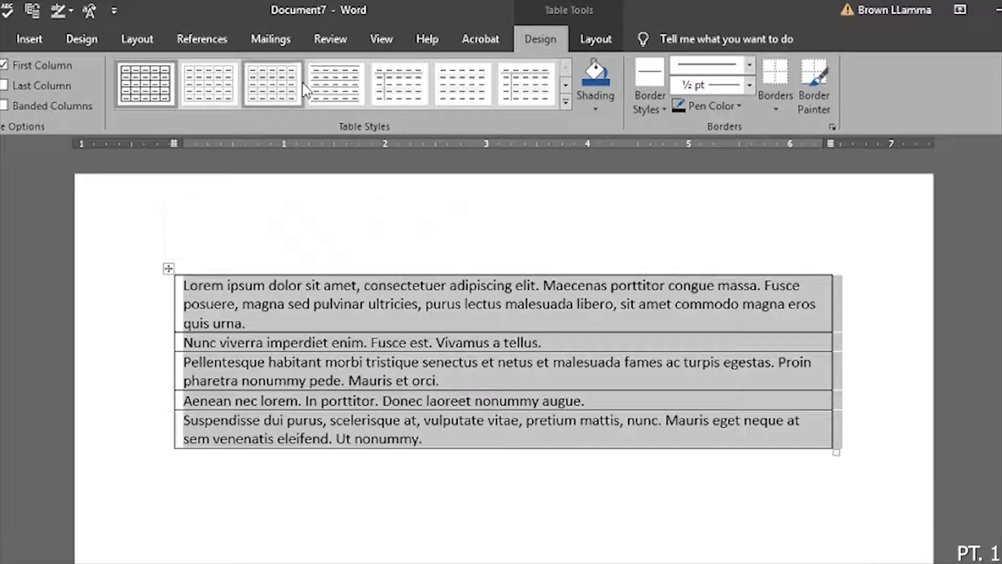
left_click(593, 45)
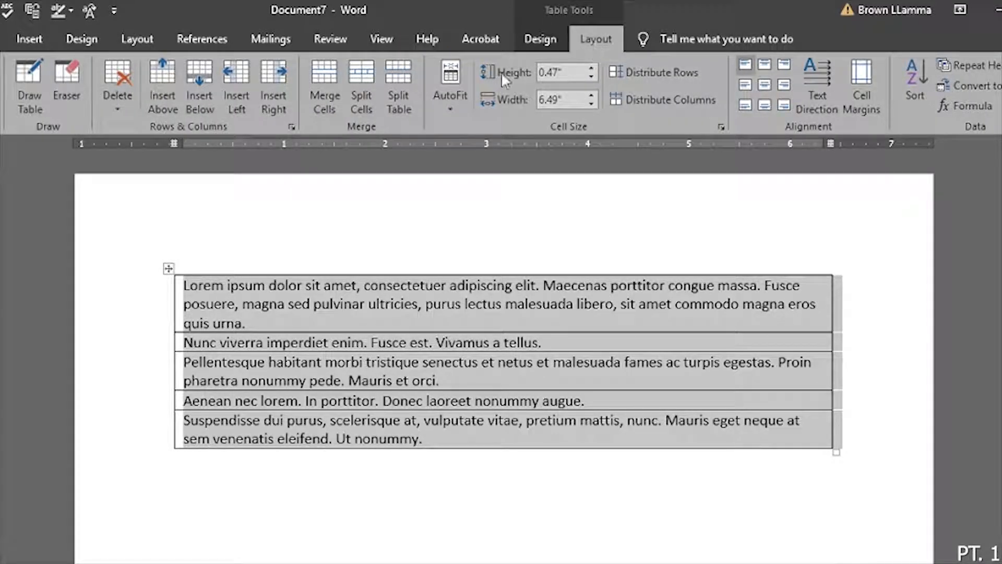
left_click(324, 106)
left_click(436, 327)
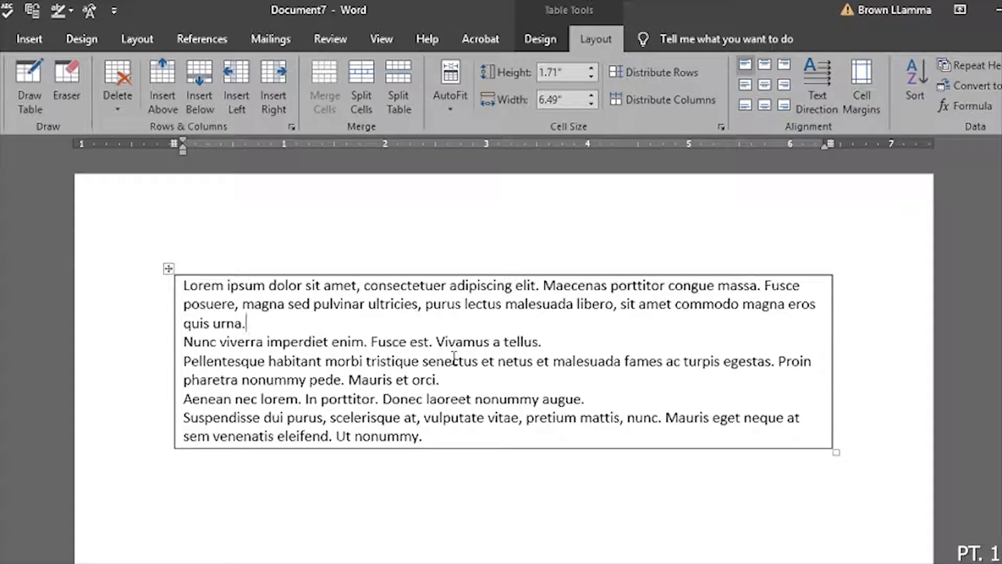
- Split the merged cell into 2 columns and 2 rows
left_click(168, 268)
left_click(384, 322)
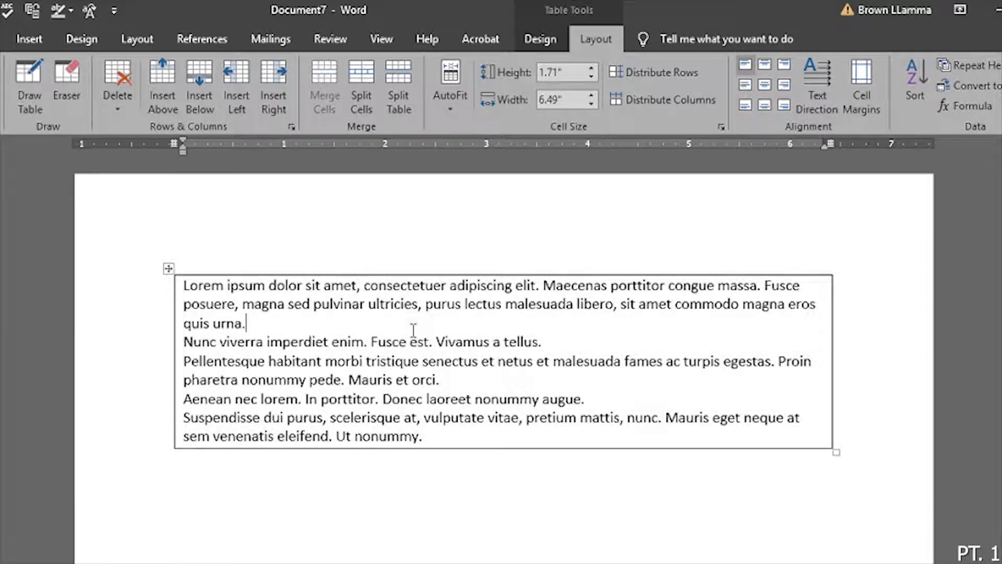
left_click(367, 95)
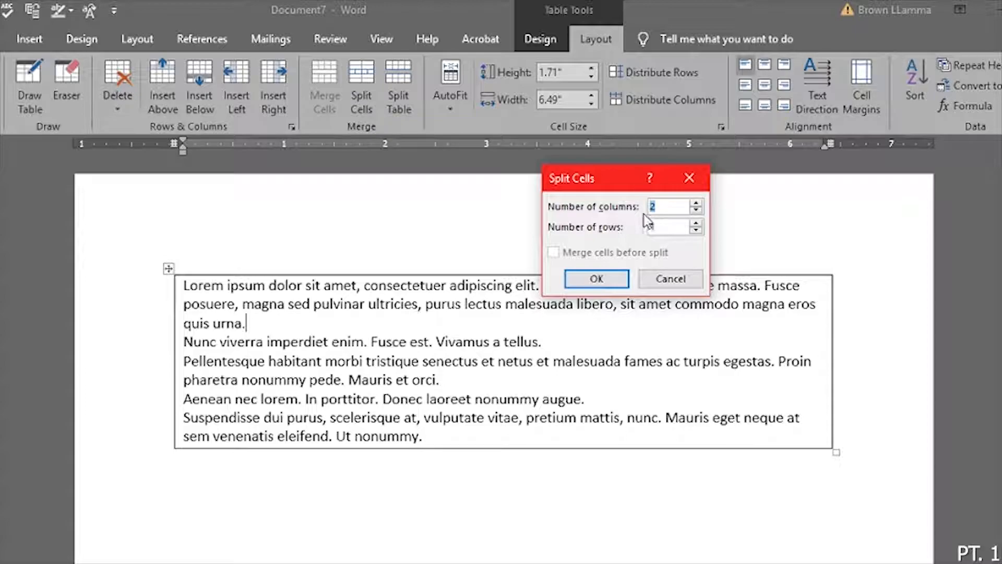
left_click(696, 223)
left_click(614, 279)
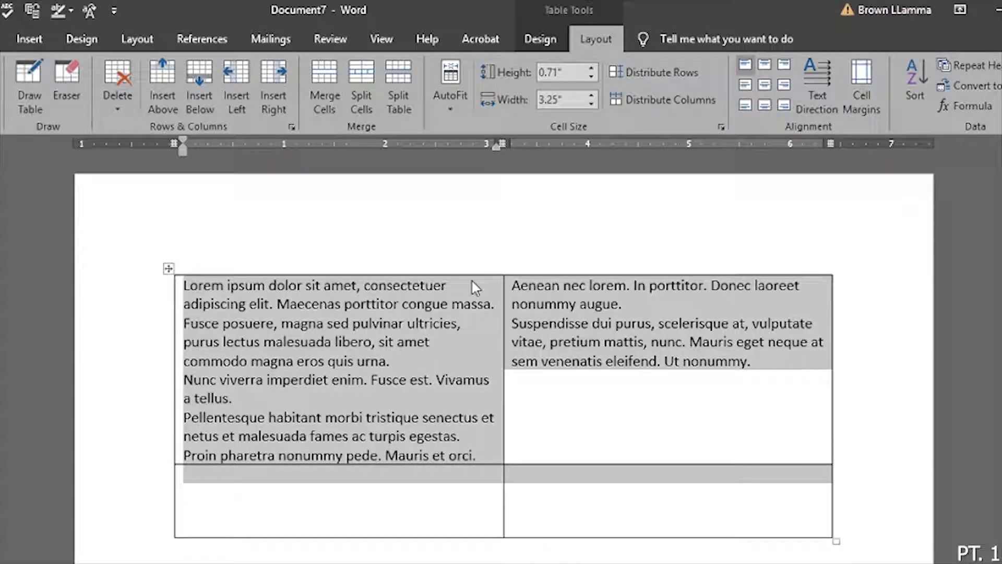
- Select the first column of the table and widen it to about 3.37 inches
left_click(215, 265)
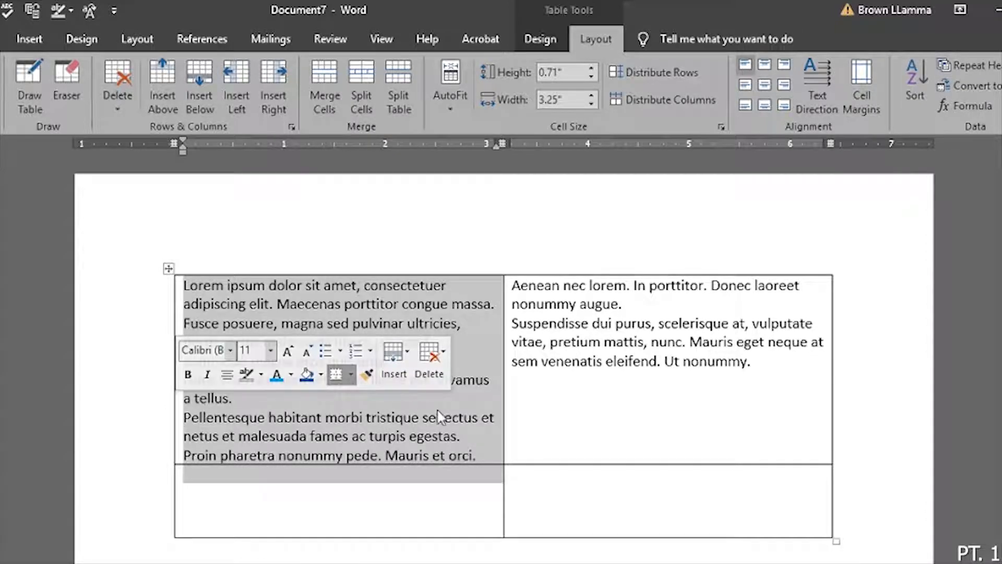
mouse_move(504, 390)
left_mouse_down()
mouse_move(342, 387)
mouse_move(698, 384)
mouse_move(637, 396)
mouse_move(425, 375)
mouse_move(586, 383)
mouse_move(516, 383)
left_mouse_up()
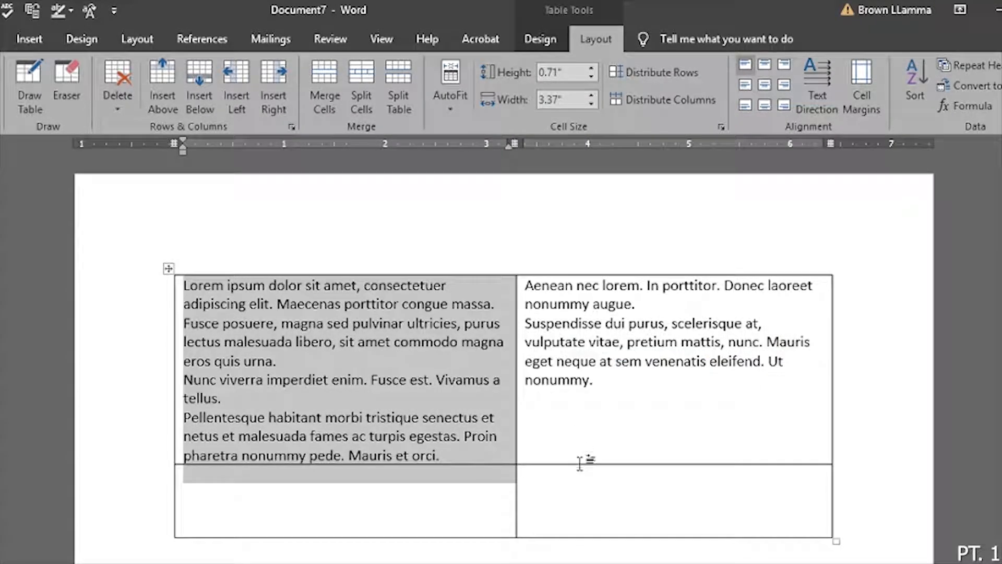
- Copy the text of the top-right cell into both cells of the table's second row
left_click_drag(579, 463, 568, 428)
left_click_drag(437, 464, 441, 389)
left_click_drag(633, 386, 569, 322)
key("ctrl+c")
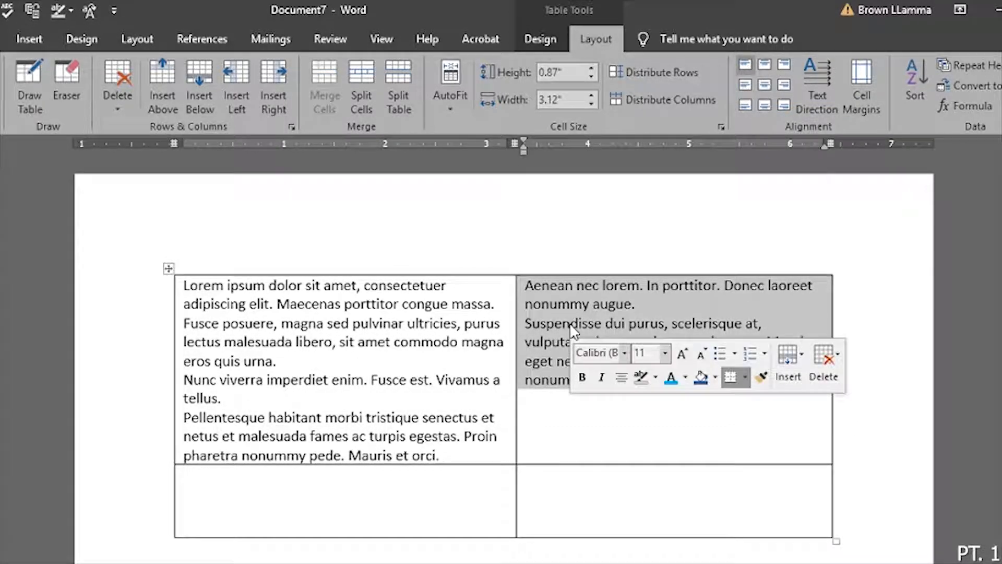
left_click(491, 493)
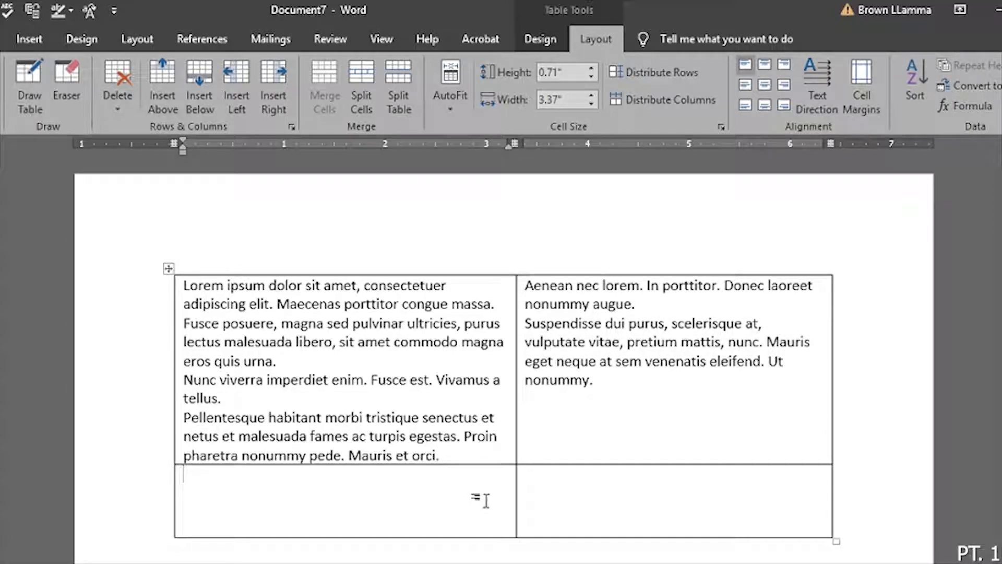
key("ctrl+v")
left_click(618, 500)
key("ctrl+v")
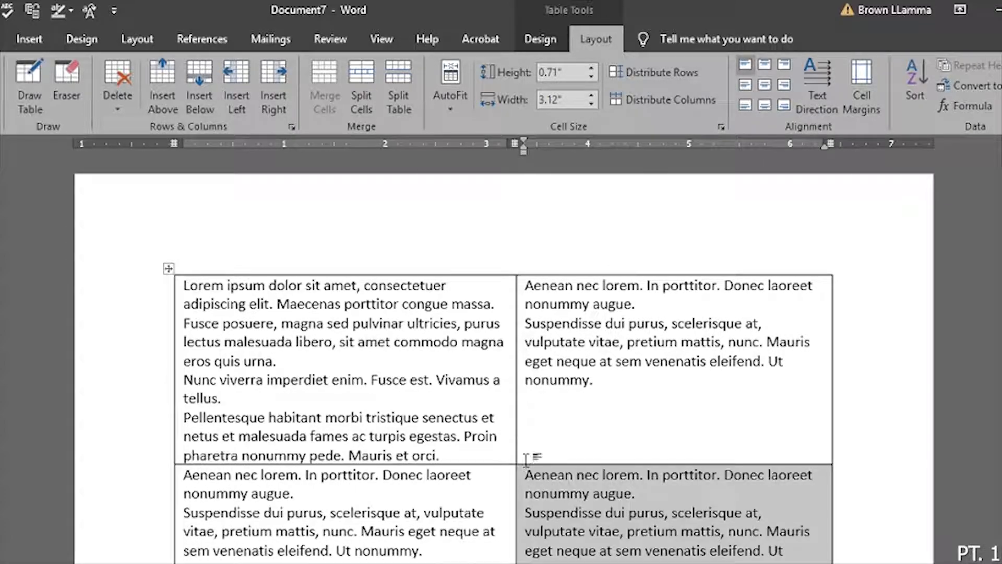
- Widen the table's first column to about 5.56 inches, narrowing the second column to about 0.93 inches
left_click_drag(539, 465, 496, 358)
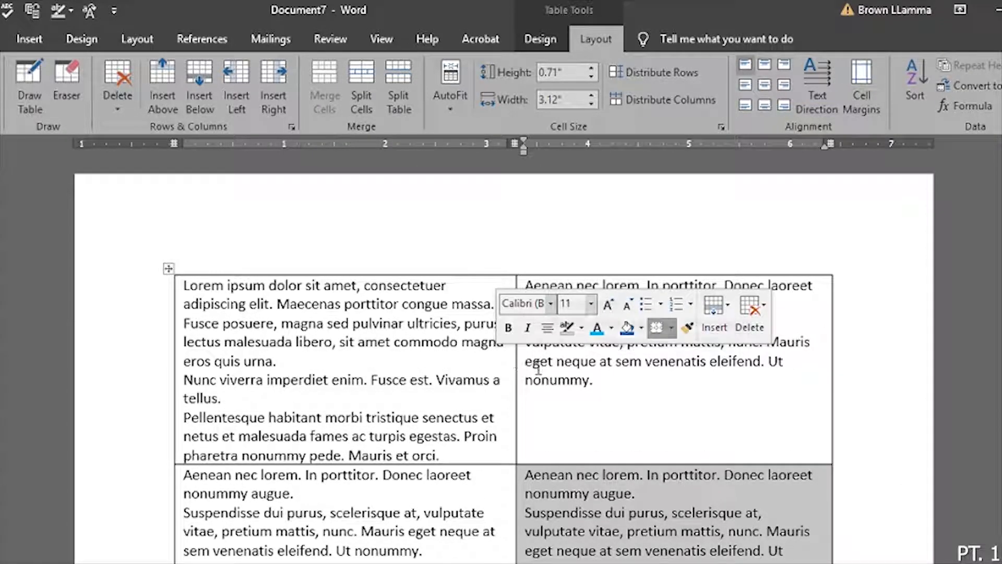
scroll(541, 378, "down", 2)
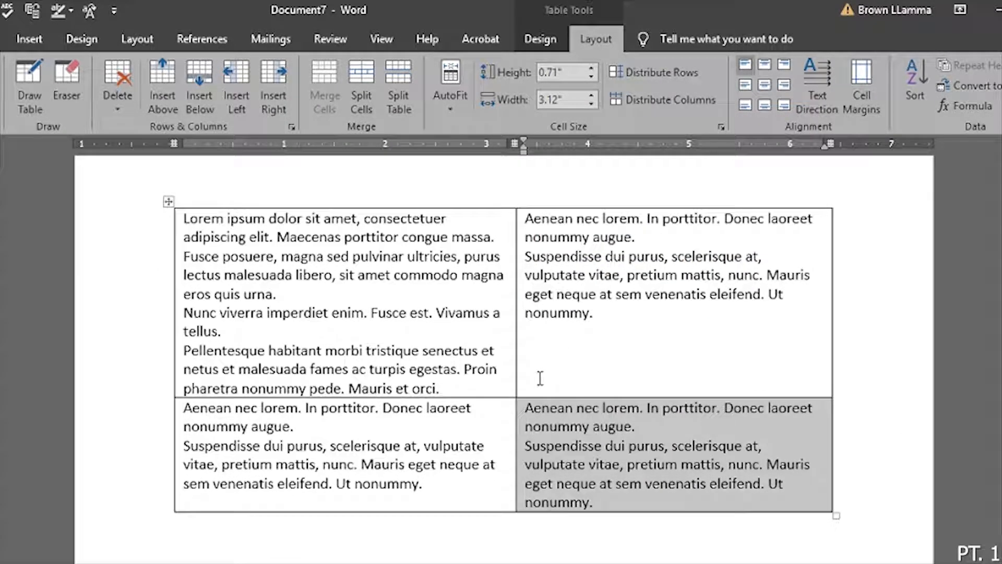
left_click_drag(516, 371, 739, 397)
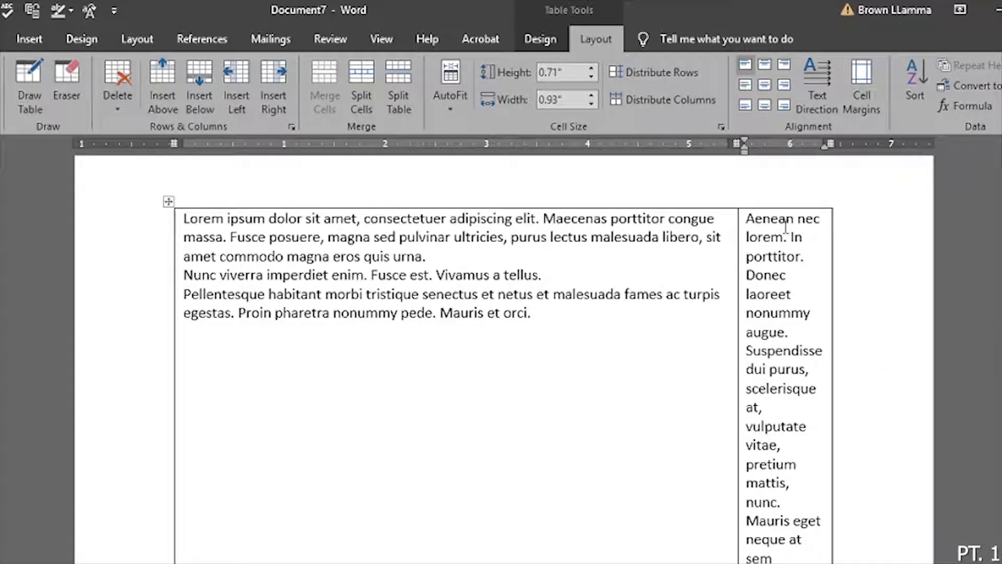
left_click(316, 274)
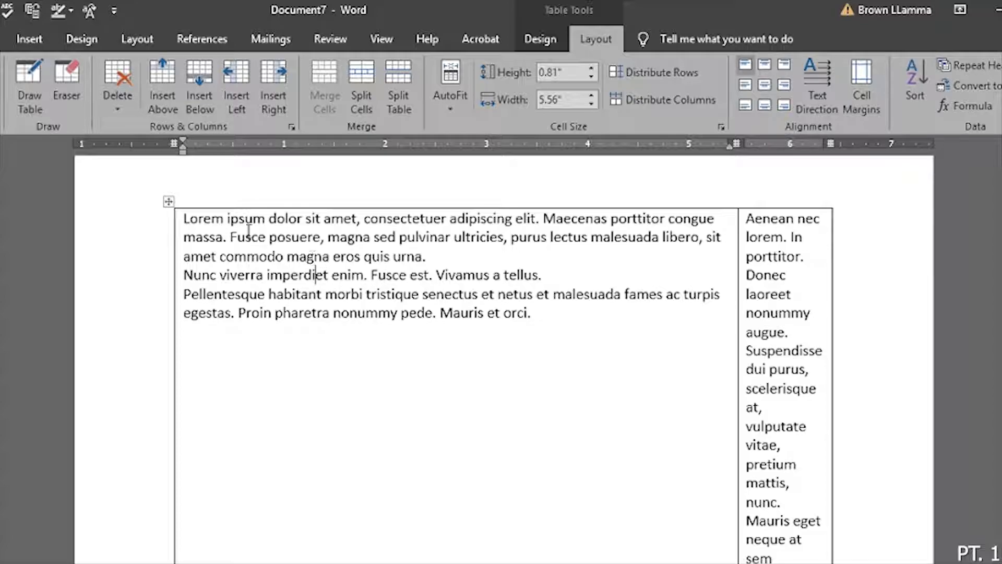
- Select the whole text table and delete it from the document
left_click(169, 202)
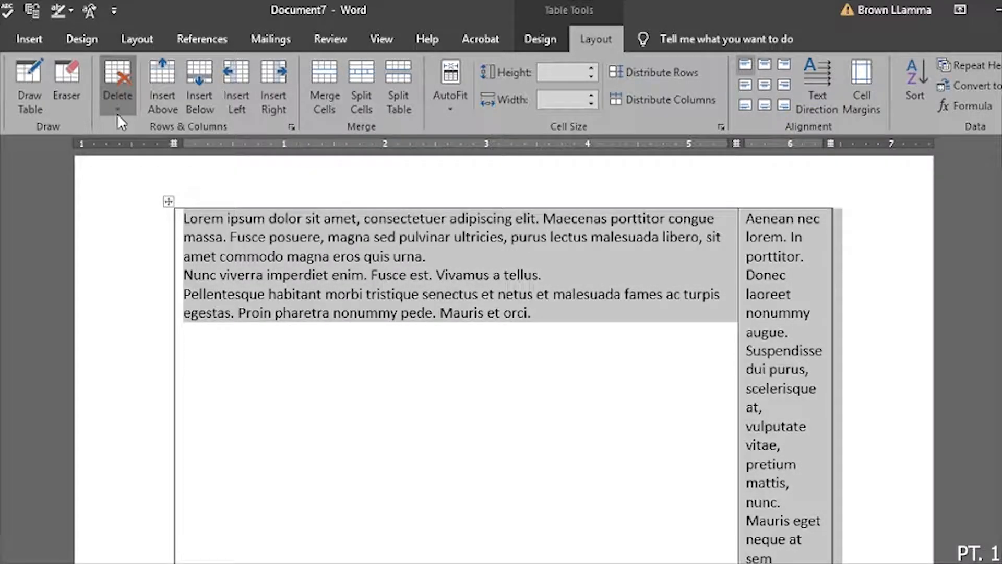
left_click(118, 101)
left_click(137, 191)
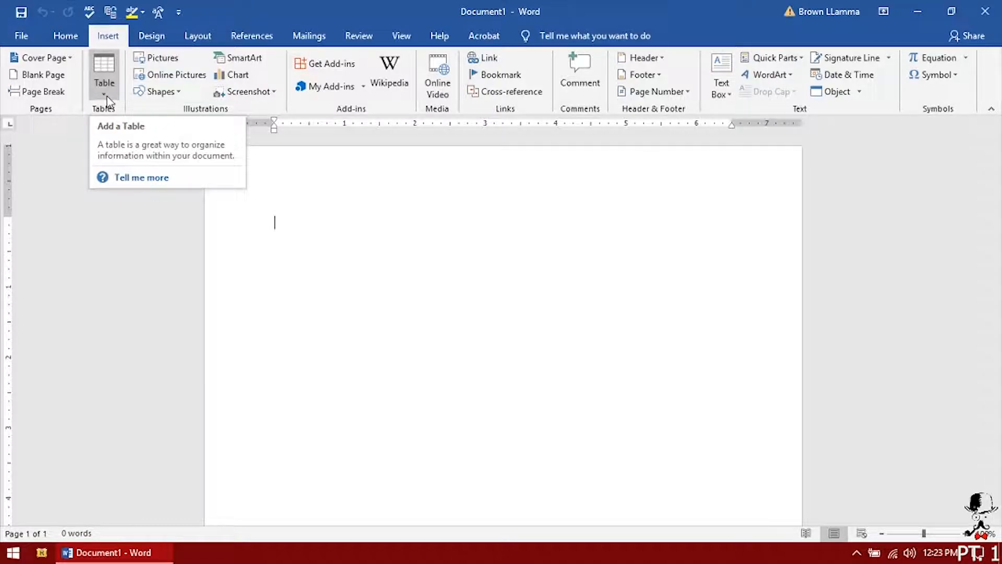
- Insert a table with three columns and two rows in the blank document
left_click(105, 94)
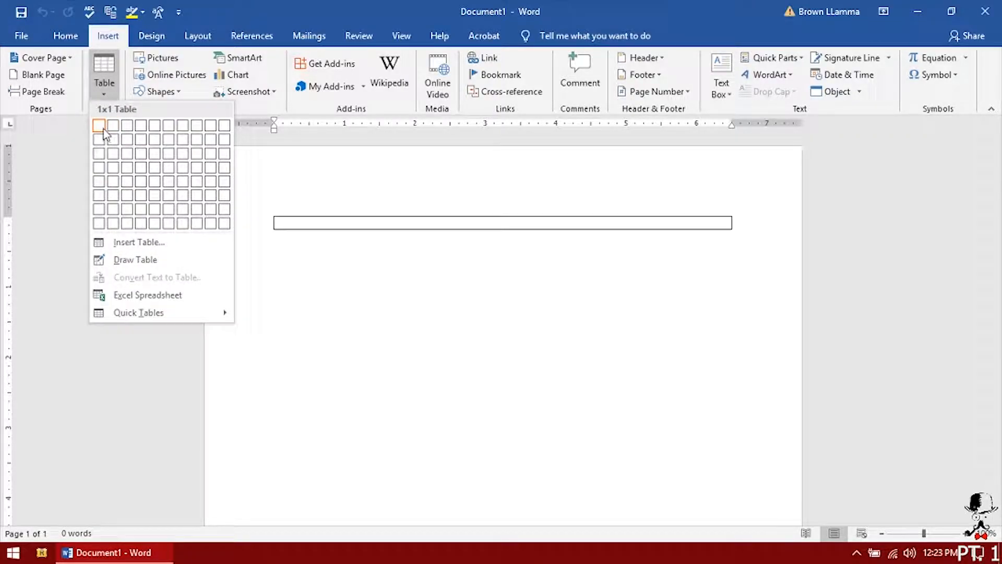
left_click(135, 143)
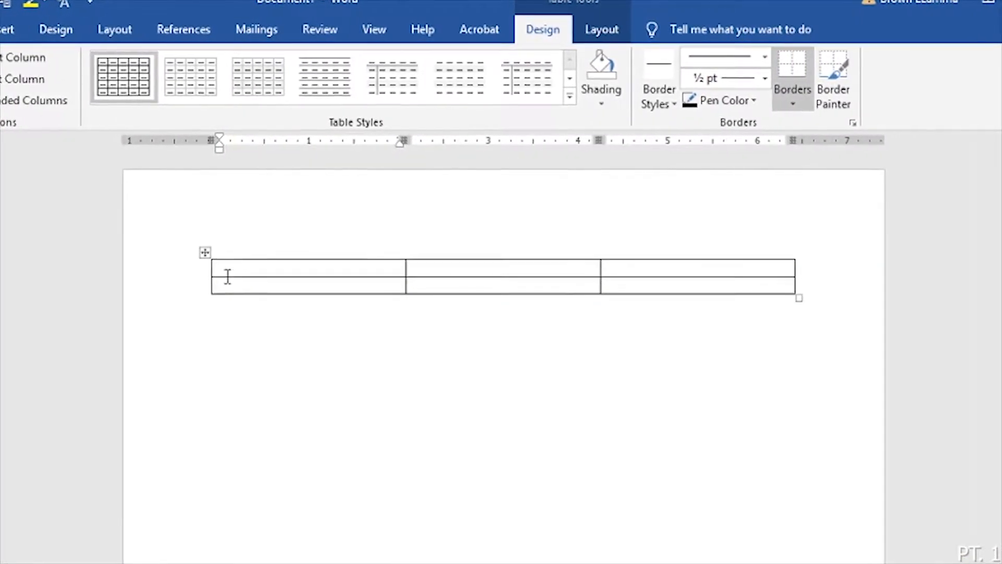
- Move the insertion point through the table's cells and out to the line below the table
left_click(442, 287)
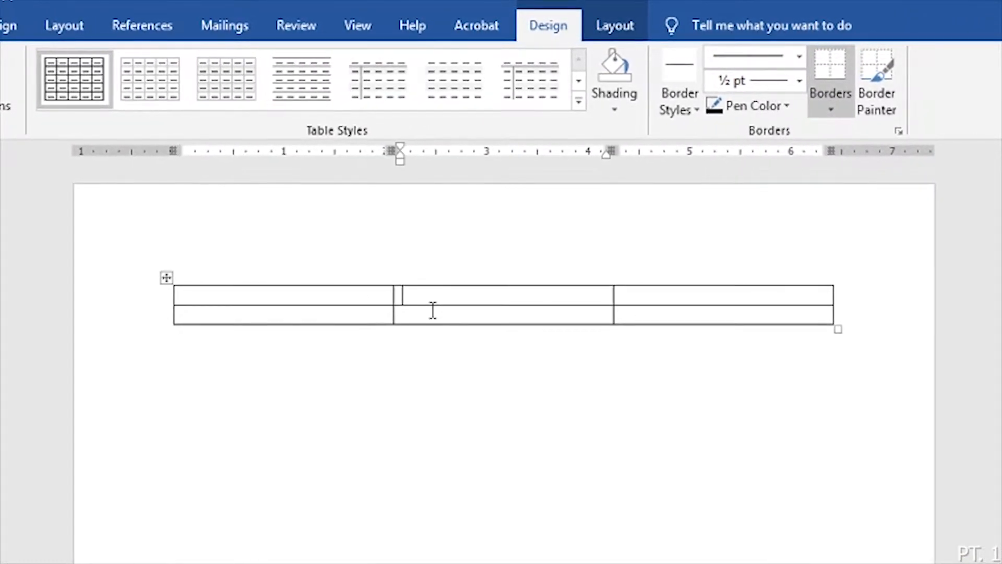
left_click(430, 307)
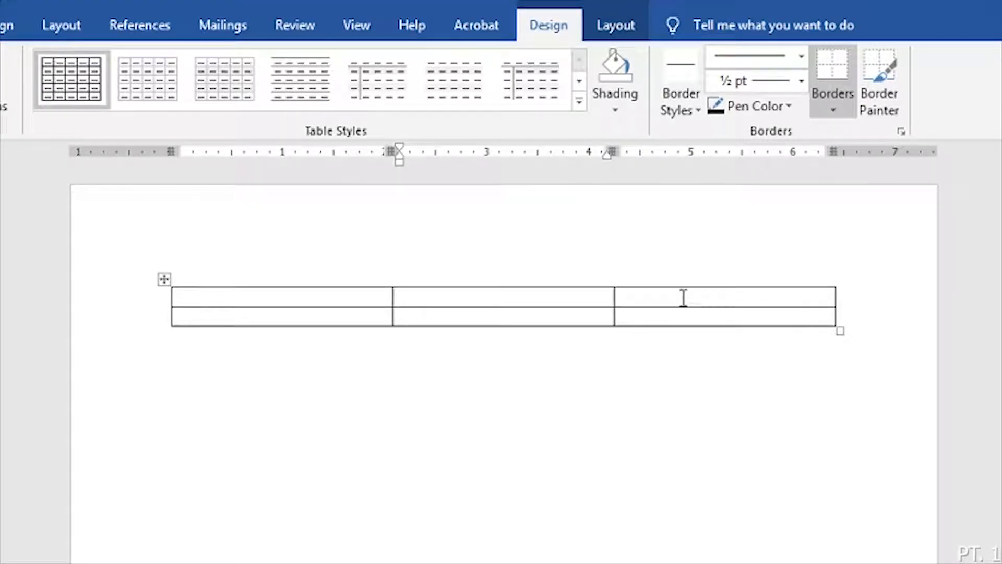
left_click(683, 298)
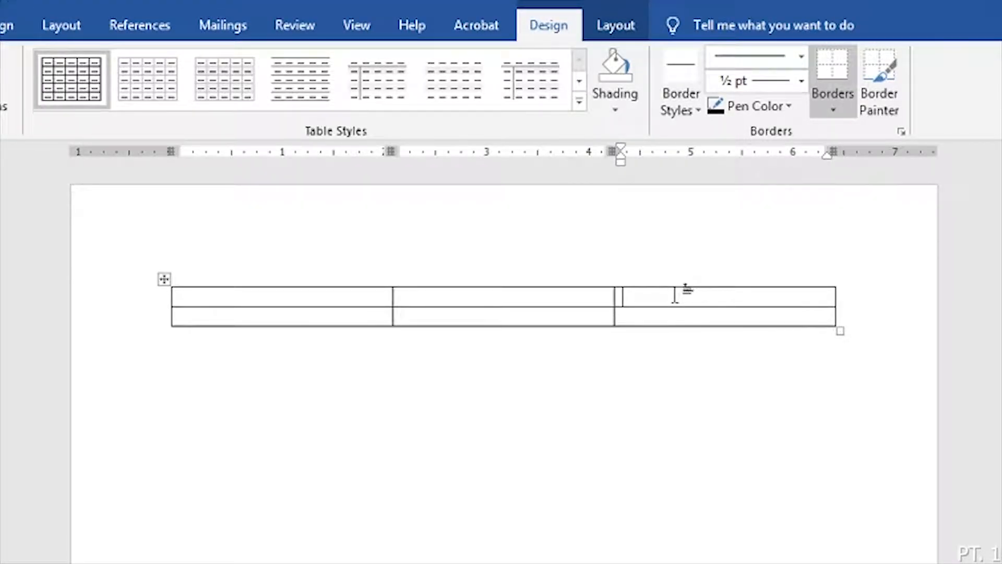
left_click(647, 316)
left_click(331, 298)
key("Tab")
key("Tab")
key("Tab")
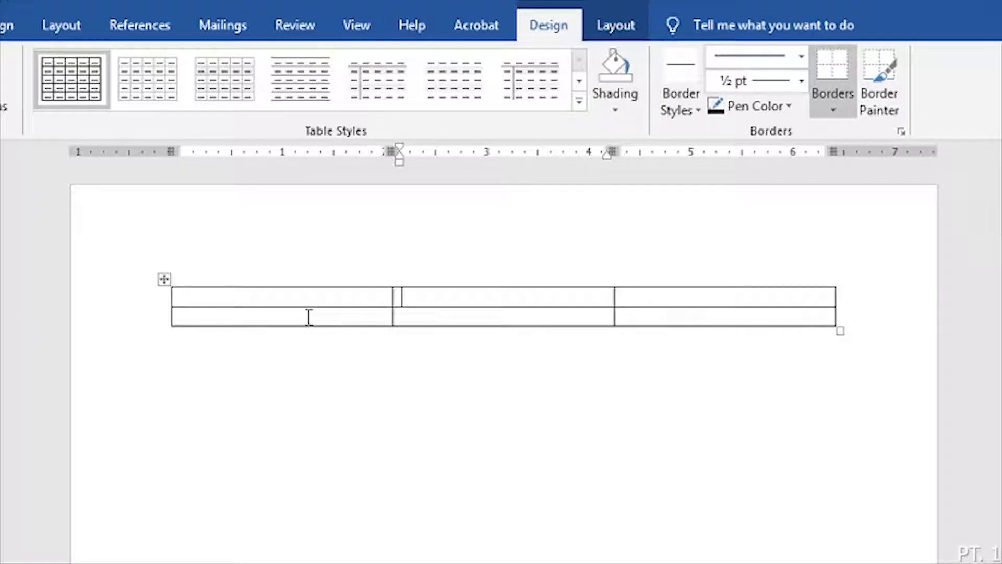
key("Right")
key("Right")
key("Right")
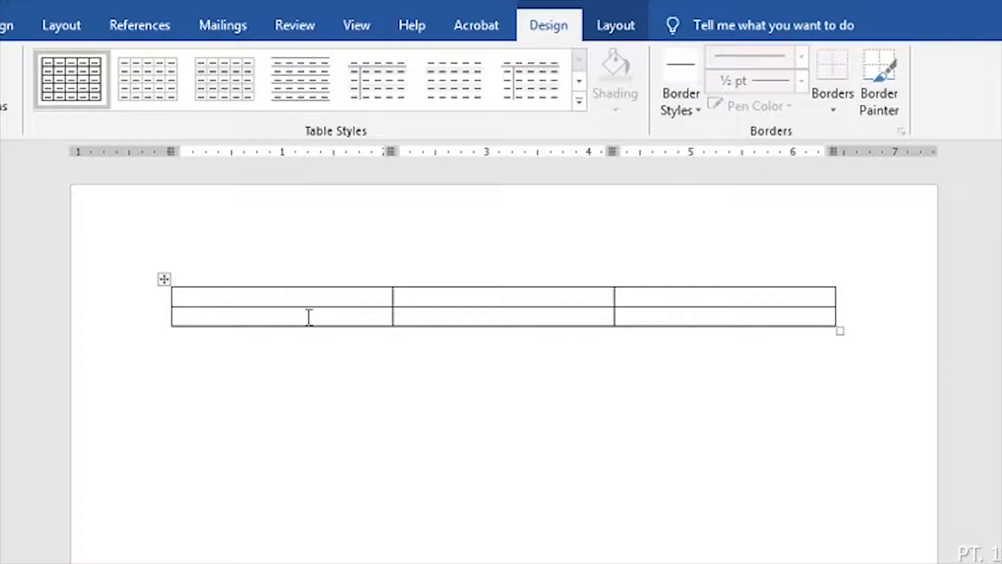
key("Right")
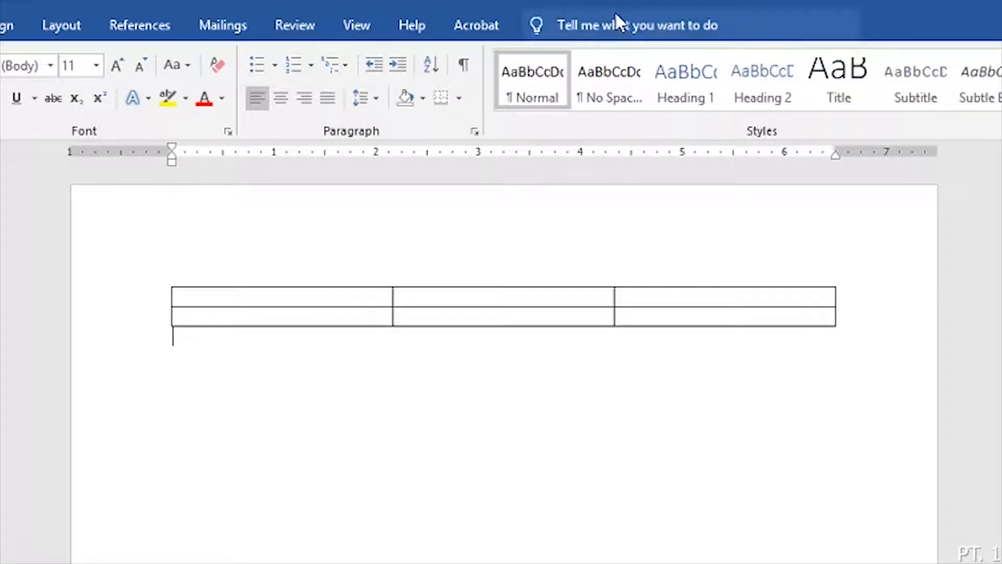
- Advance cell by cell from the table's first cell to its last and add eight blank lines there
left_click(330, 297)
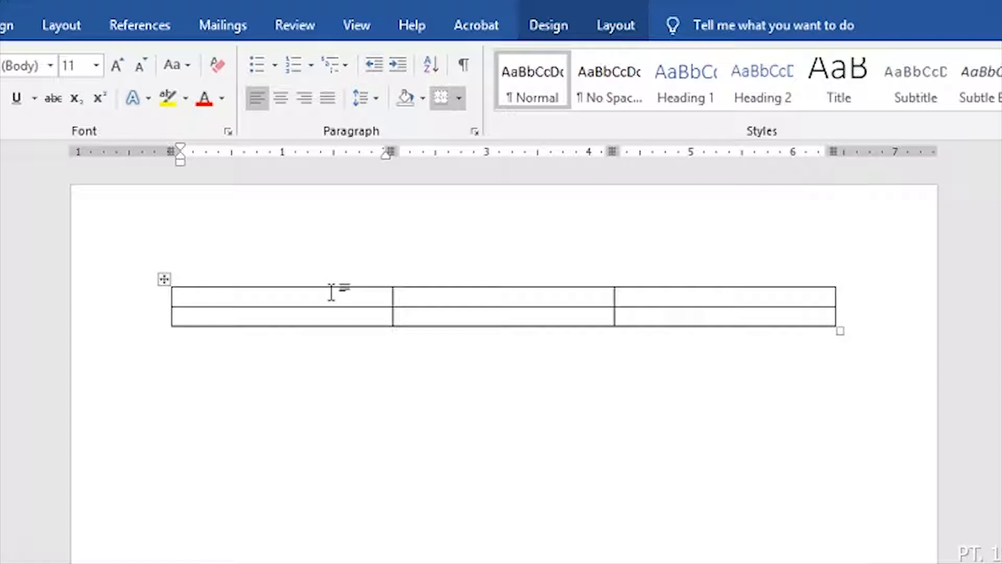
key("Tab")
key("Tab")
key("Tab")
key("Tab")
key("Tab")
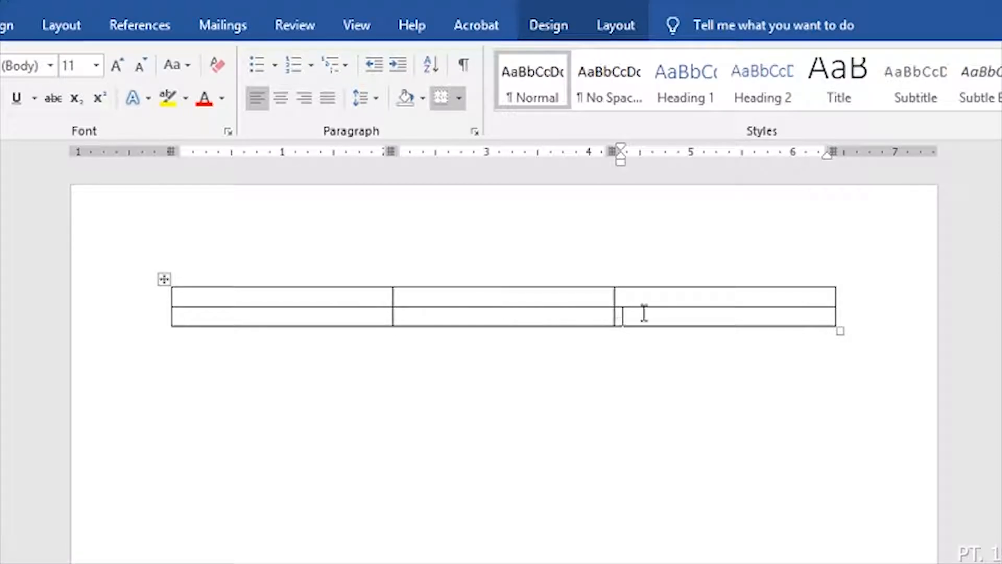
key("Return")
key("Return")
key("Return")
key("Return")
key("Return")
key("Return")
key("Return")
key("Return")
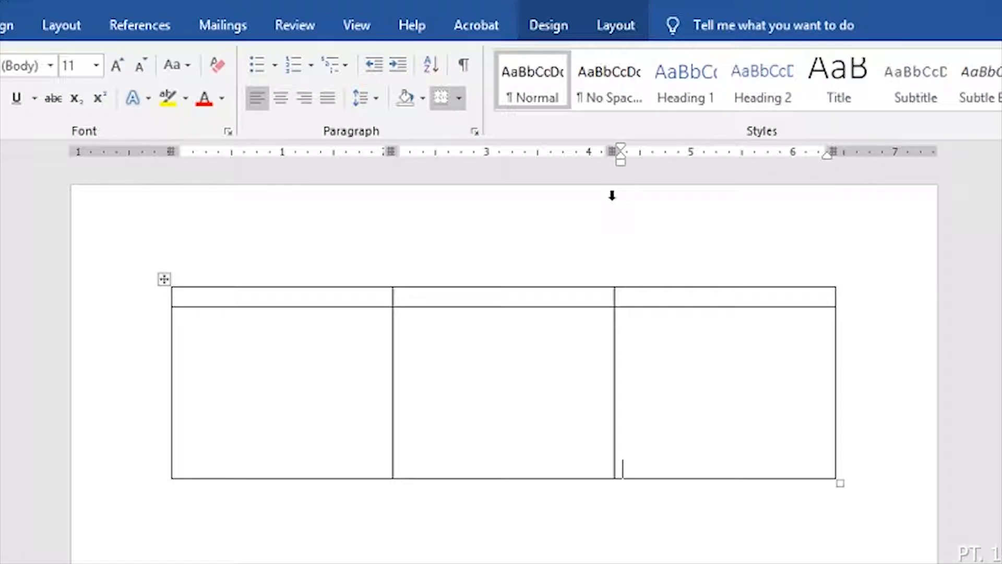
- Append two new rows at the end of the table and add three blank lines in the last row's first cell
key("Tab")
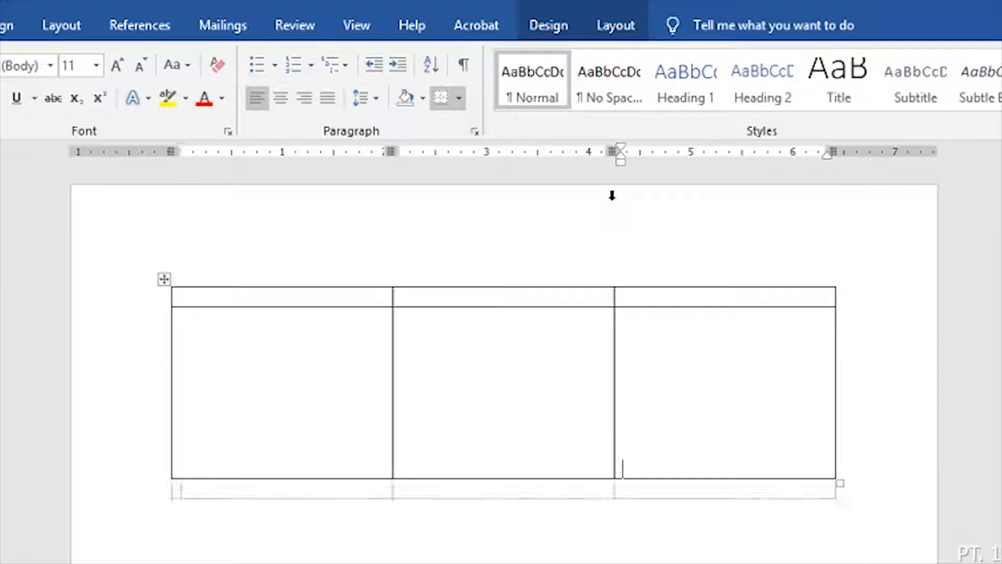
key("Tab")
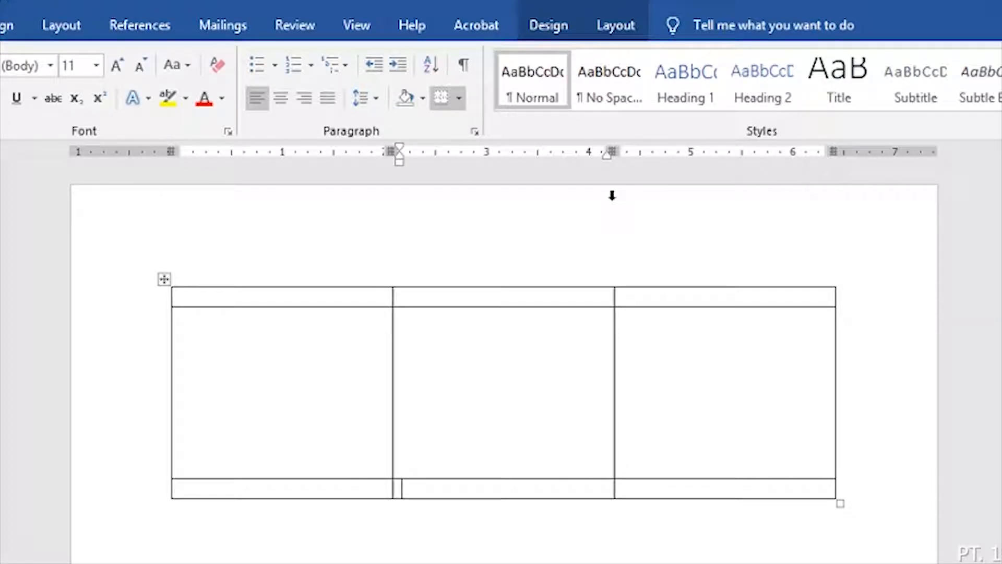
key("Tab")
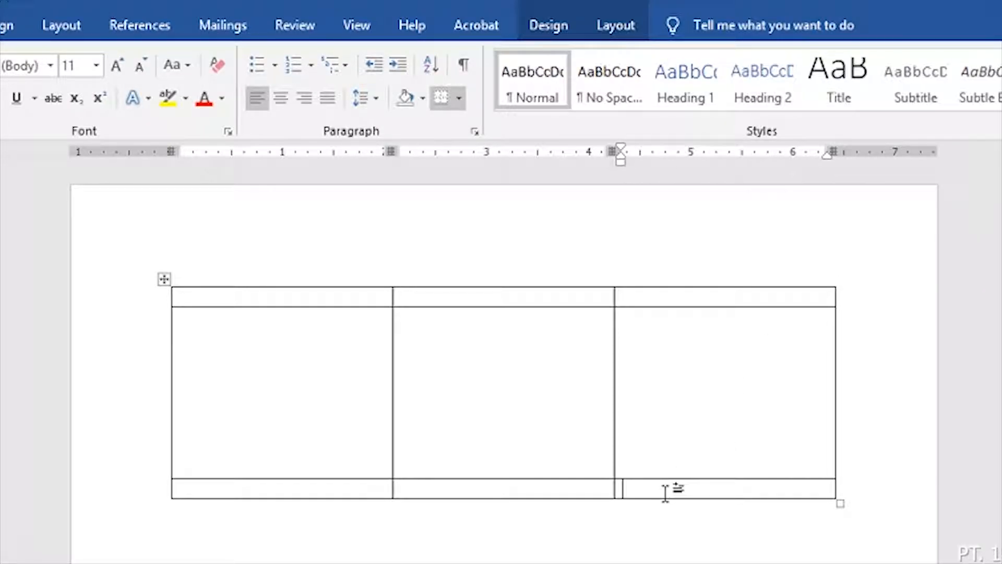
key("Tab")
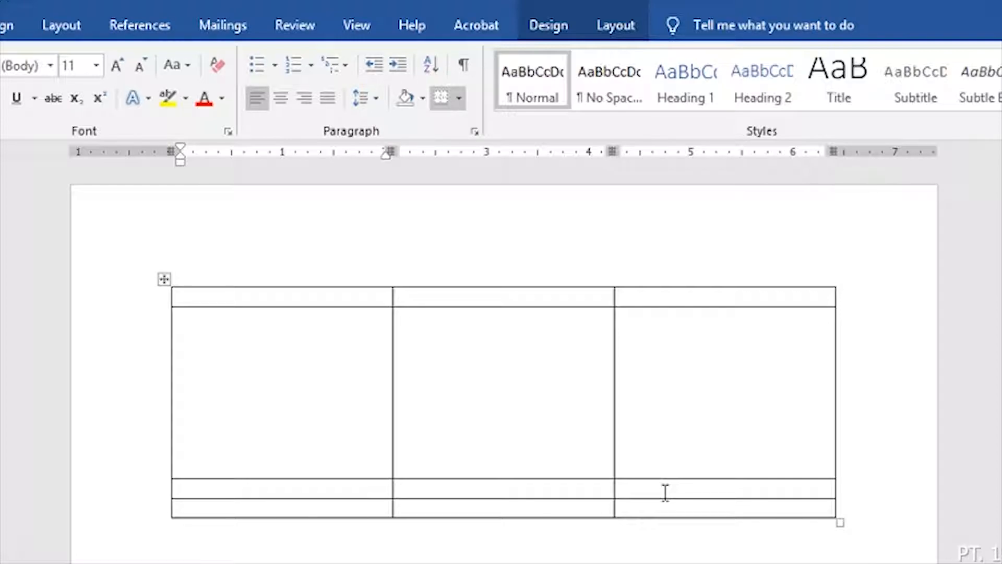
key("Return")
key("Return")
key("Return")
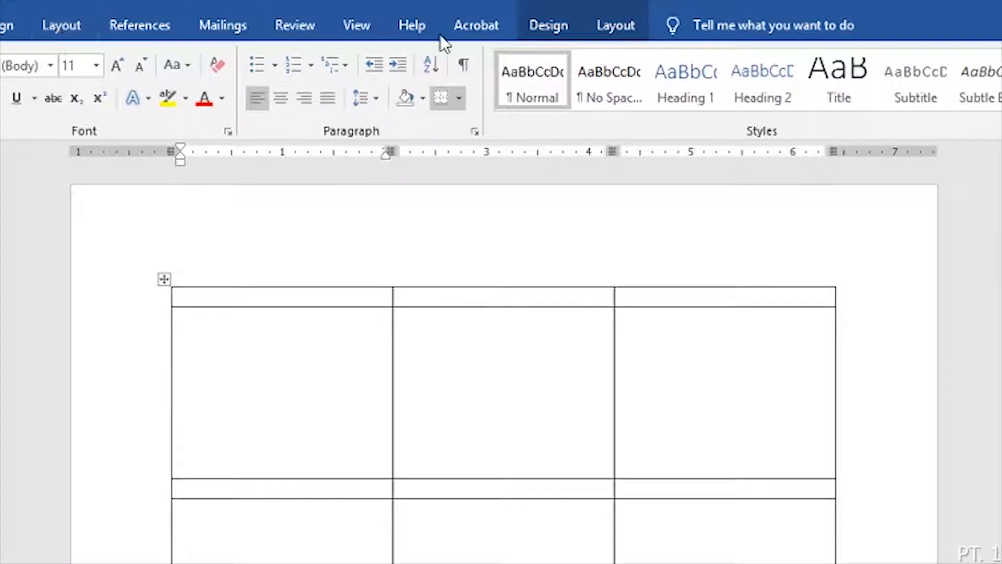
- Insert a row above the narrow third row and another below the new one, plus three columns to the left and three to the right
left_click(610, 23)
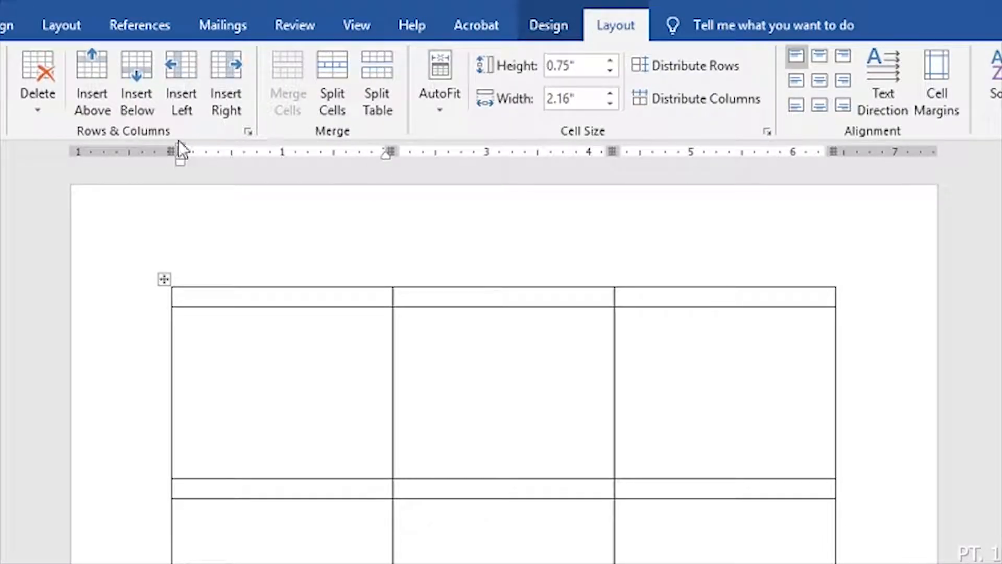
left_click(338, 489)
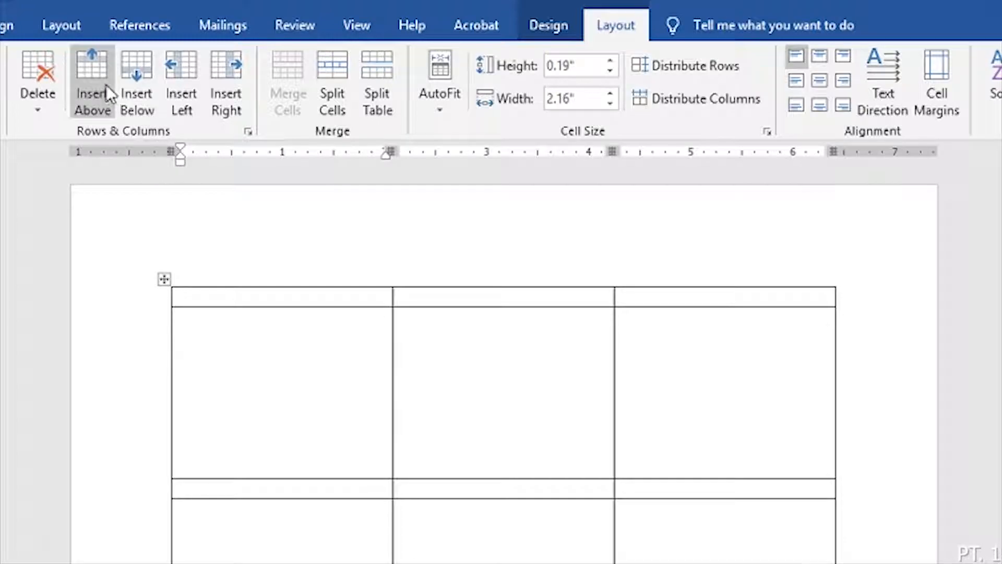
left_click(94, 79)
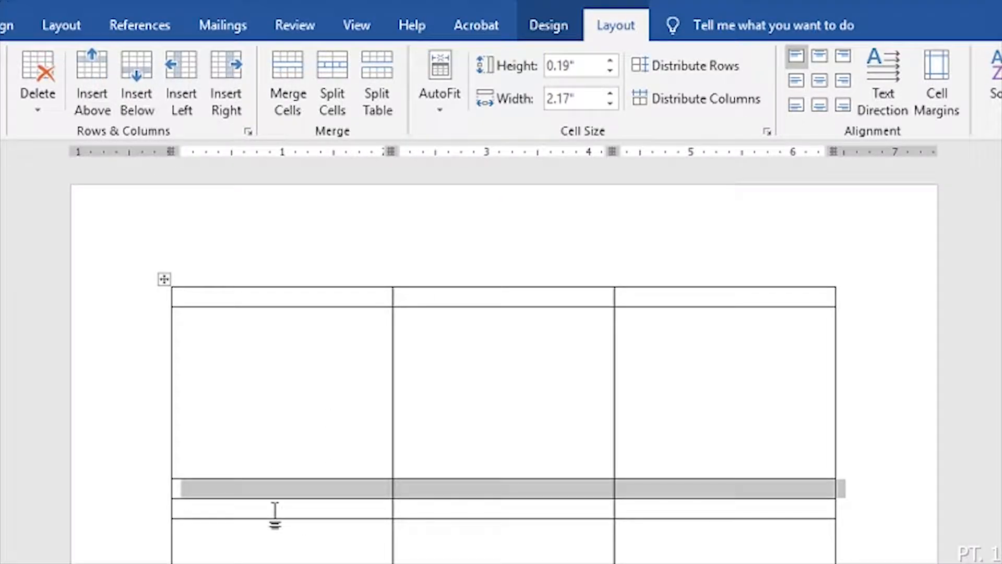
left_click(140, 73)
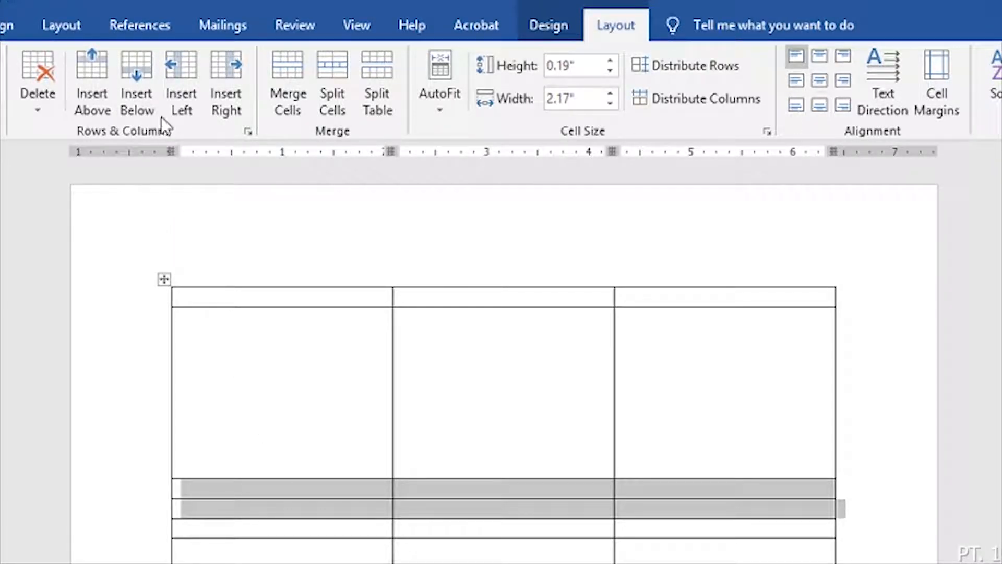
left_click(177, 64)
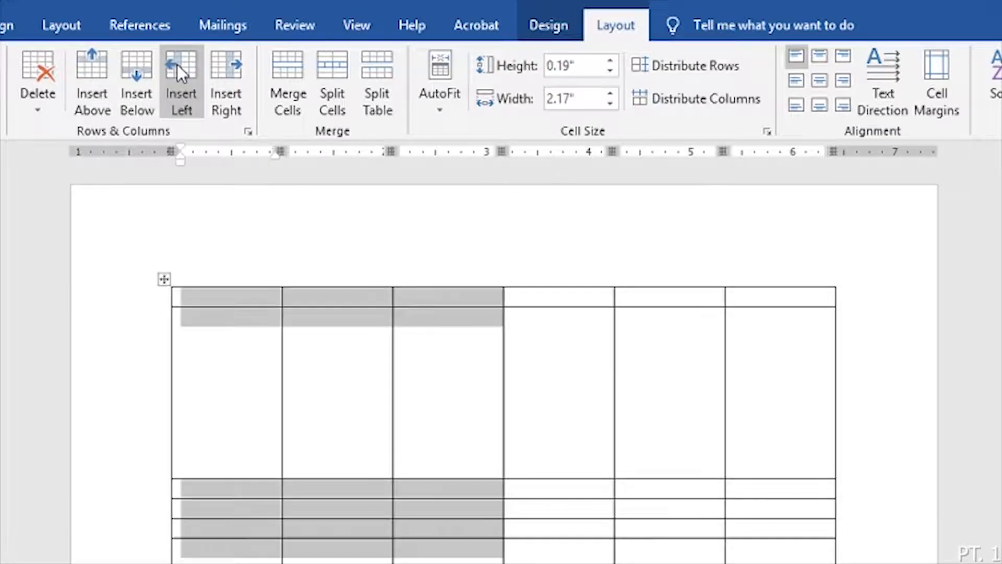
left_click(231, 67)
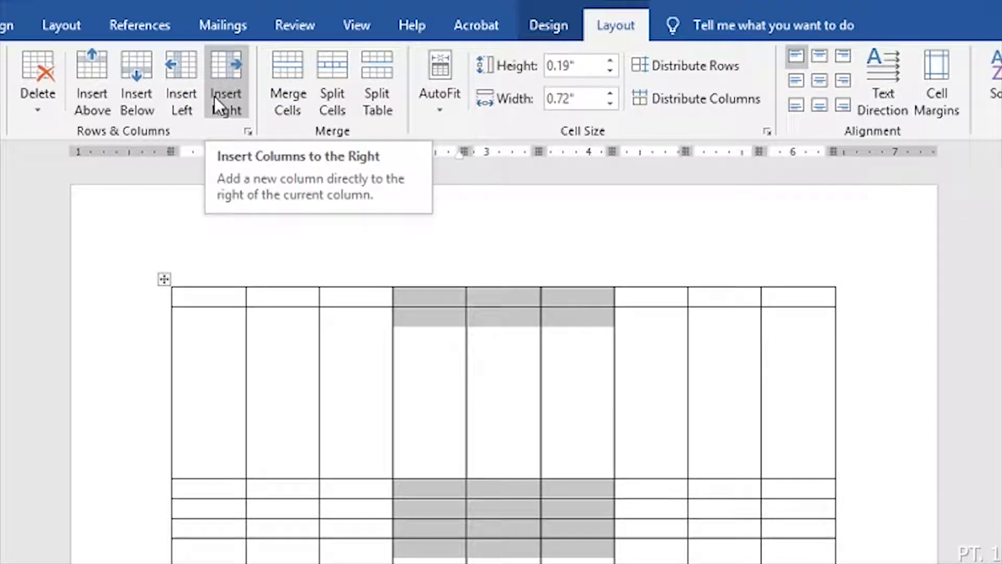
- Select the entire enlarged table and delete it
left_click(165, 280)
left_click(41, 105)
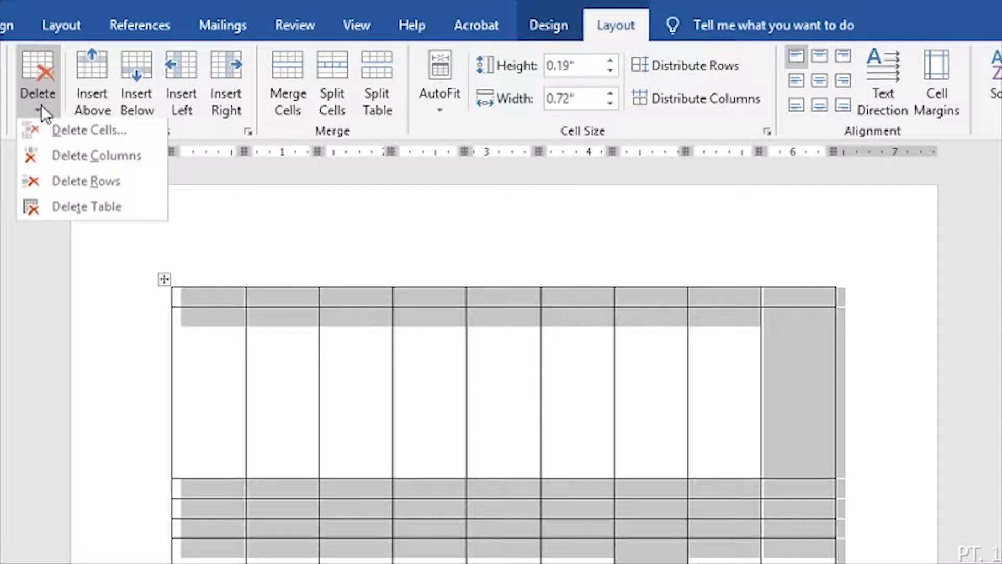
left_click(70, 206)
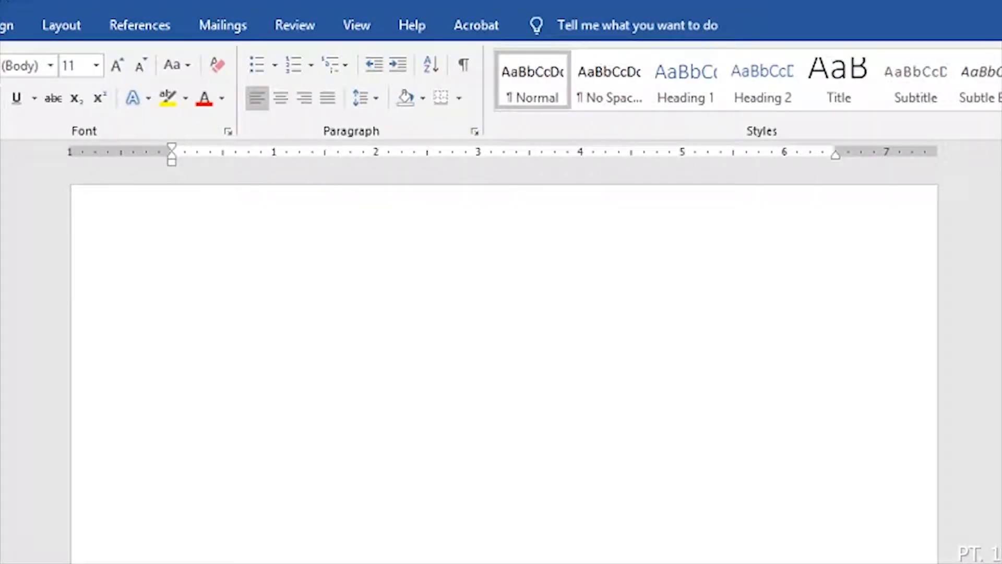
- Insert a fresh table with three columns and two rows
left_click(0, 25)
left_click(0, 83)
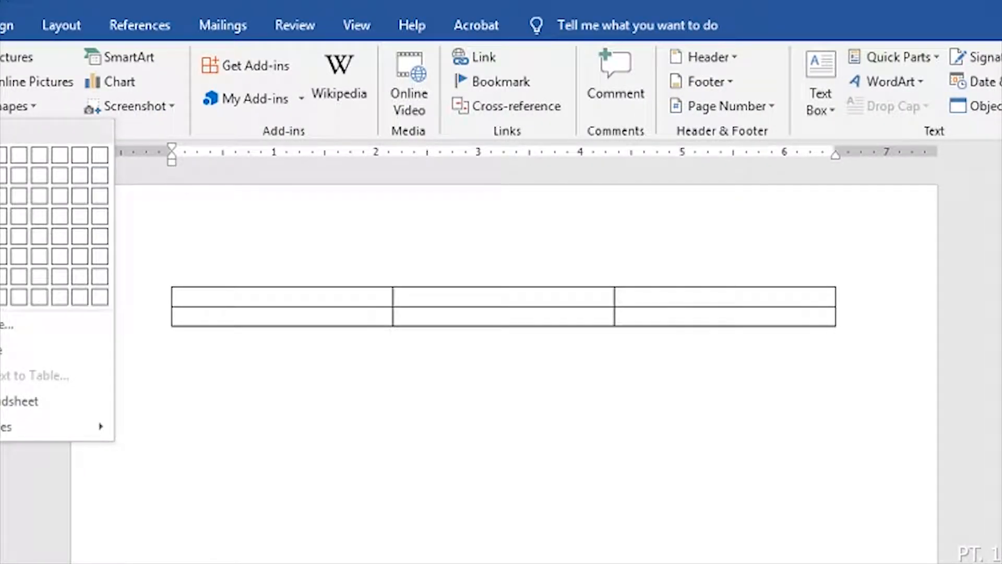
left_click(0, 175)
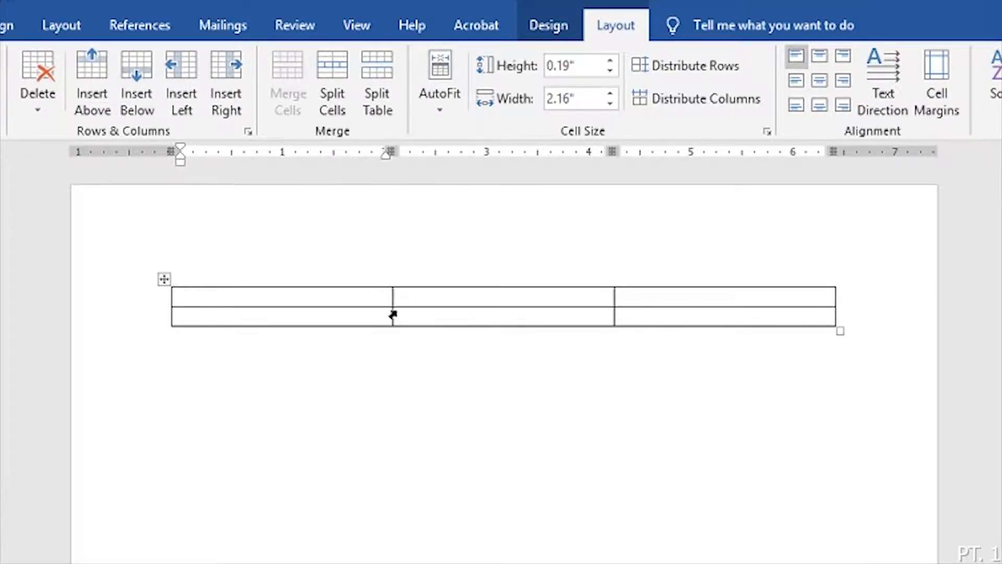
- Insert two new columns between the first and second columns of the table
mouse_move(393, 280)
scroll(406, 282, "up", 5)
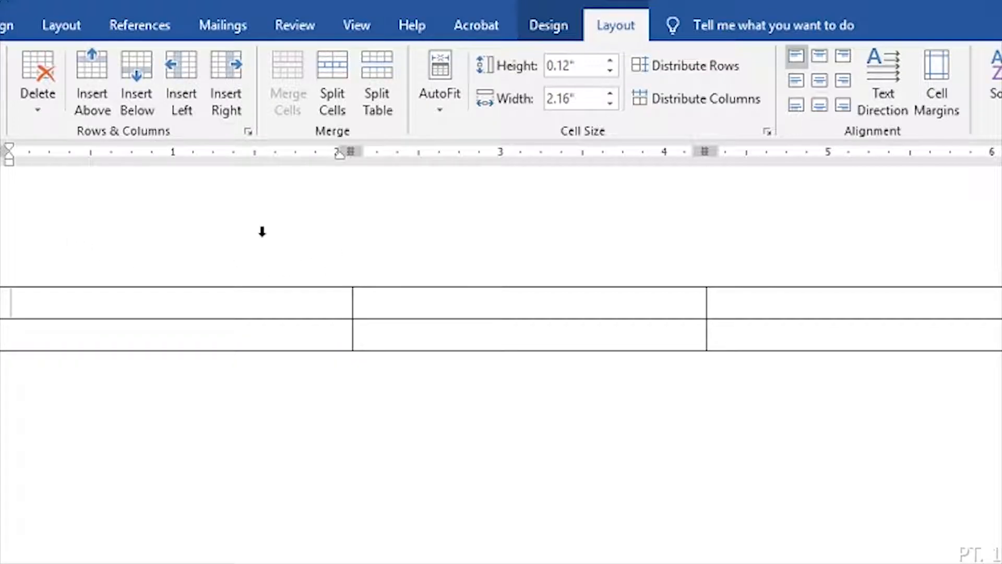
mouse_move(349, 276)
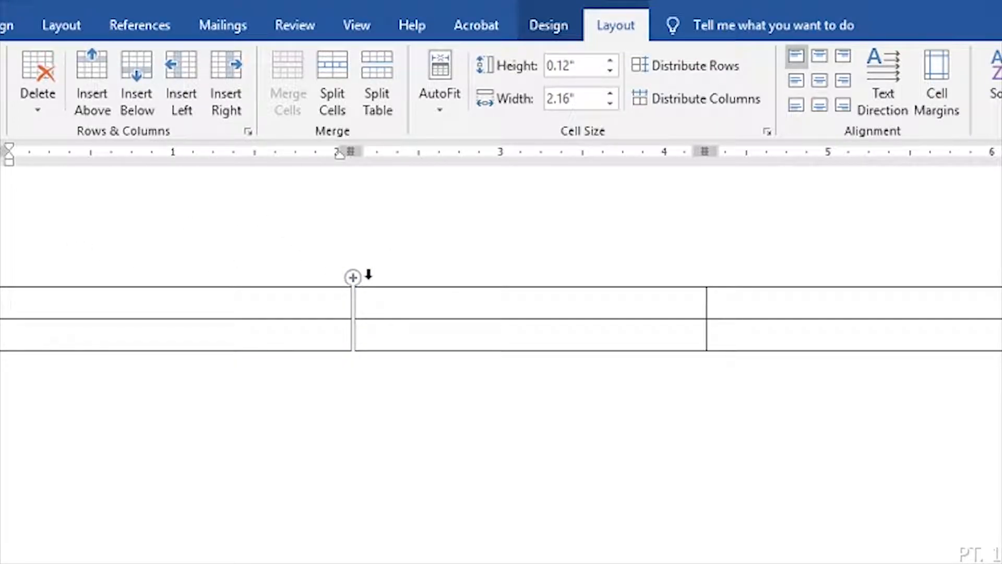
left_click(352, 278)
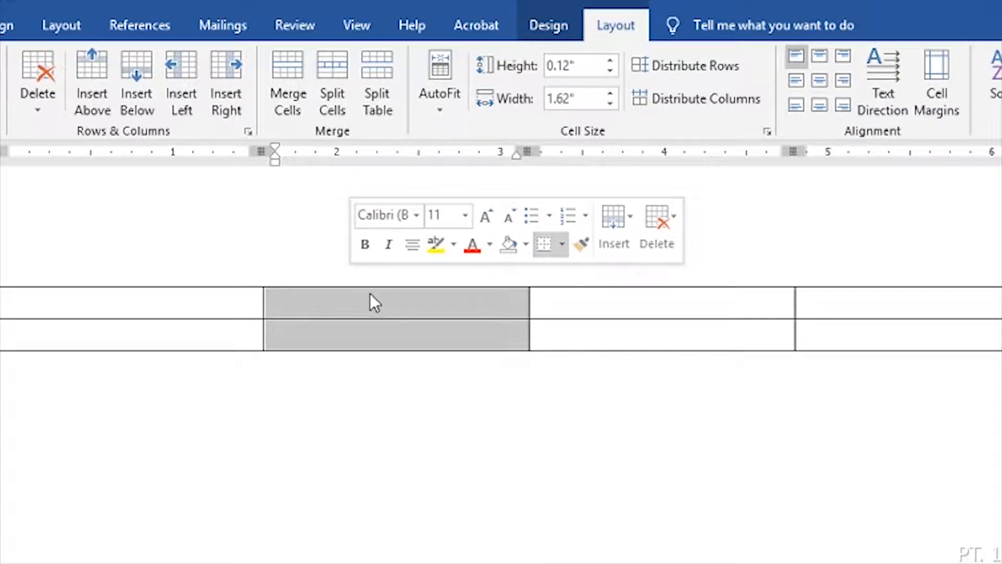
mouse_move(266, 279)
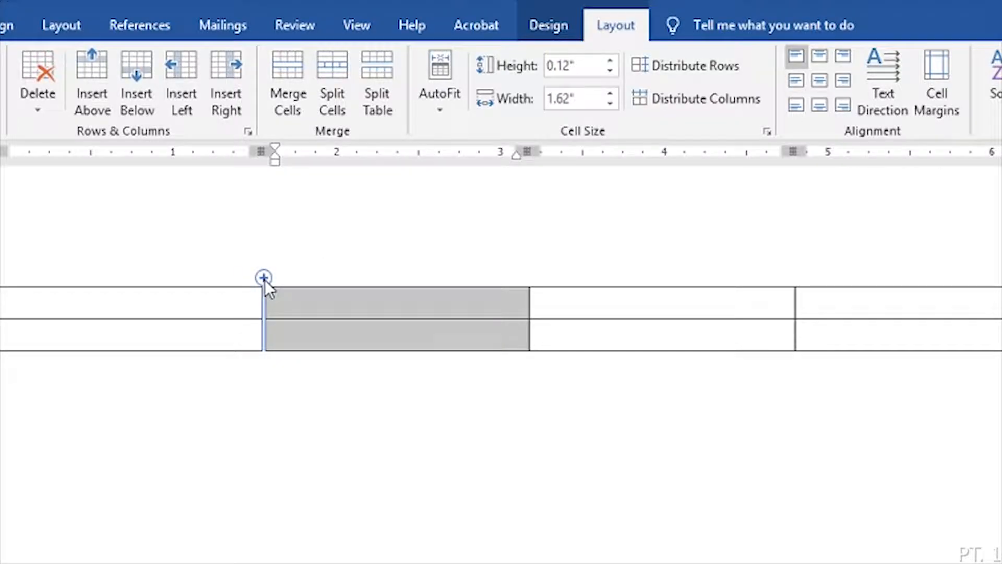
left_click(264, 279)
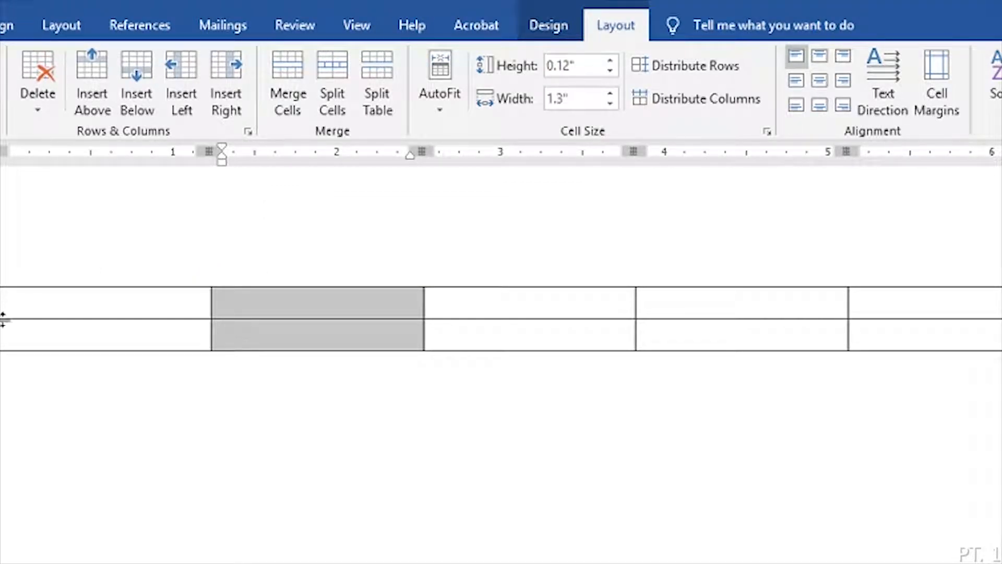
- Insert four new rows between the first and second rows of the table
left_click(51, 321)
mouse_move(48, 321)
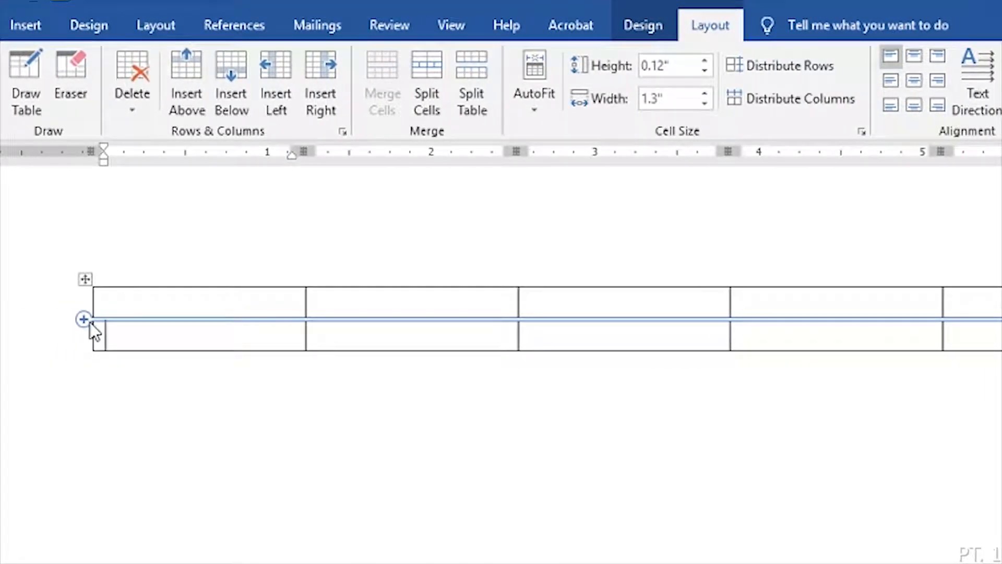
left_click(89, 319)
left_click(89, 320)
left_click(89, 319)
left_click(89, 319)
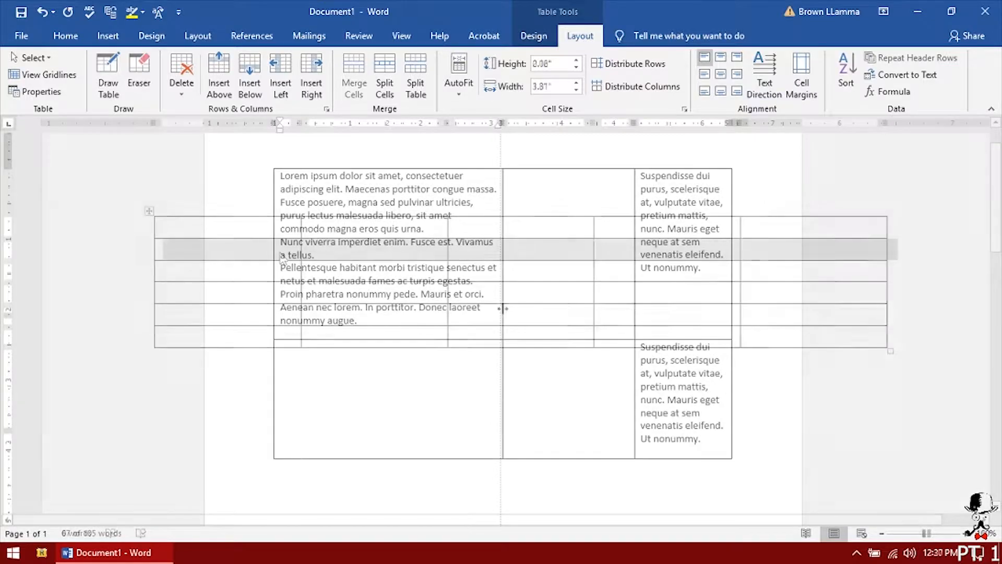
- Narrow the text table's first column to about 2.43" and copy its top cell's text into the empty middle cell of the first row
left_click_drag(501, 308, 445, 307)
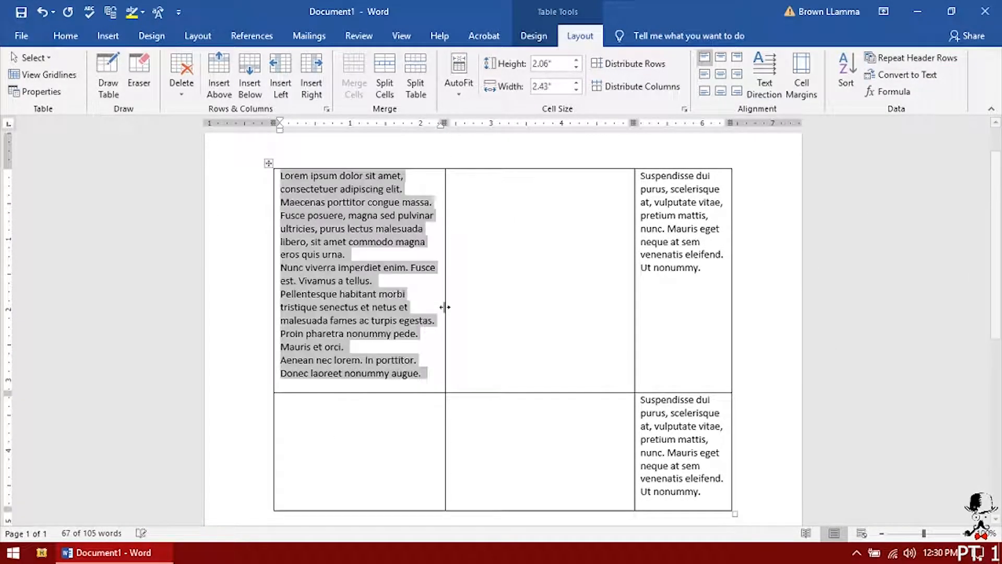
left_click(504, 213)
left_click_drag(424, 374, 280, 174)
key("ctrl+c")
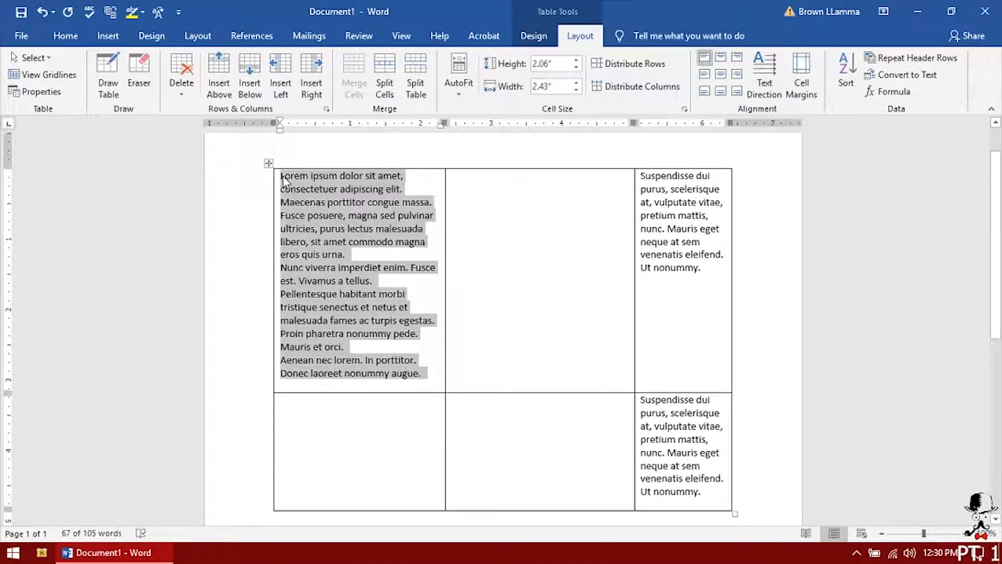
left_click(512, 194)
key("ctrl+v")
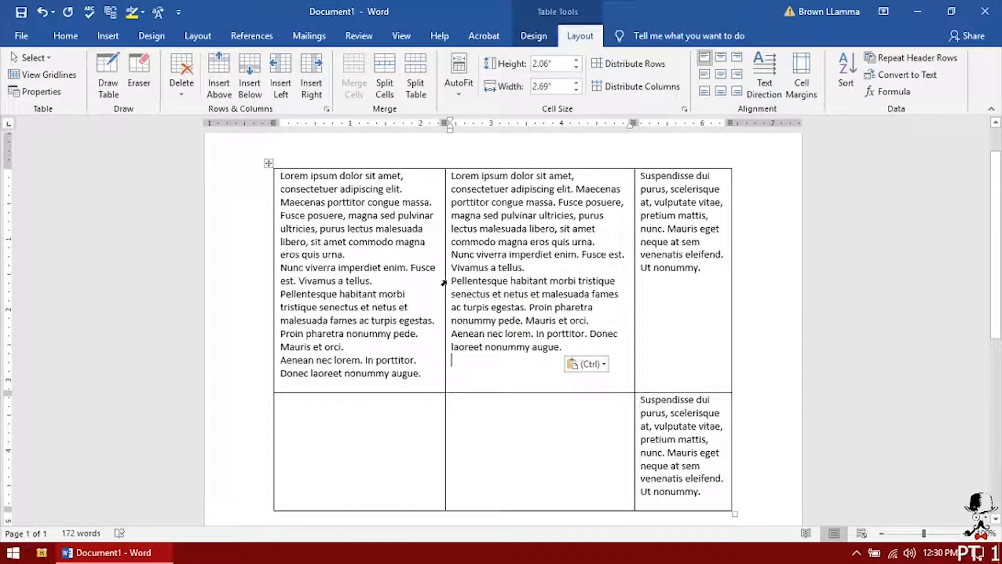
- Widen the first column to about 2.68" and append another copy of the lorem ipsum text to the first row's middle and first cells
left_click_drag(443, 282, 461, 286)
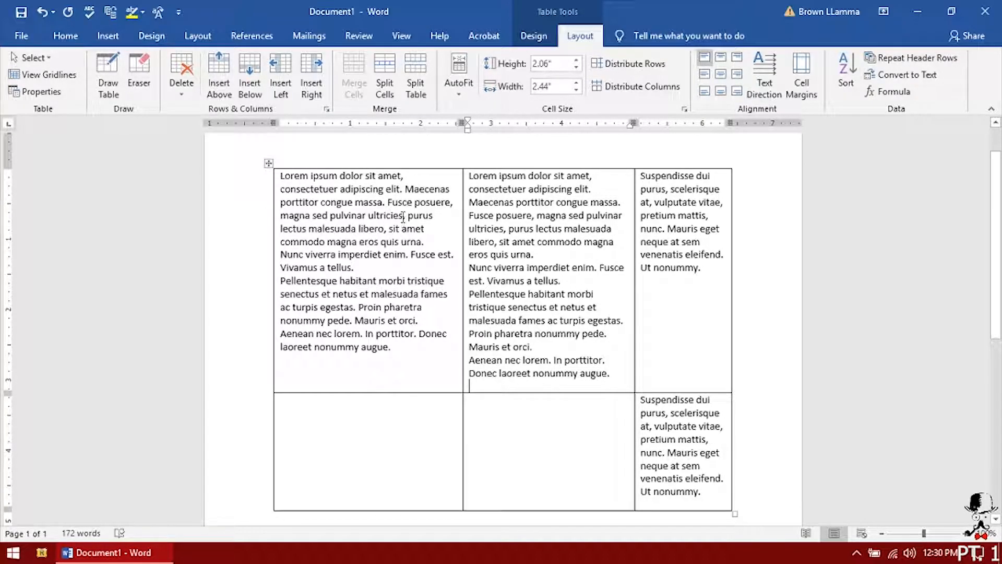
left_click_drag(471, 178, 601, 368)
key("ctrl+c")
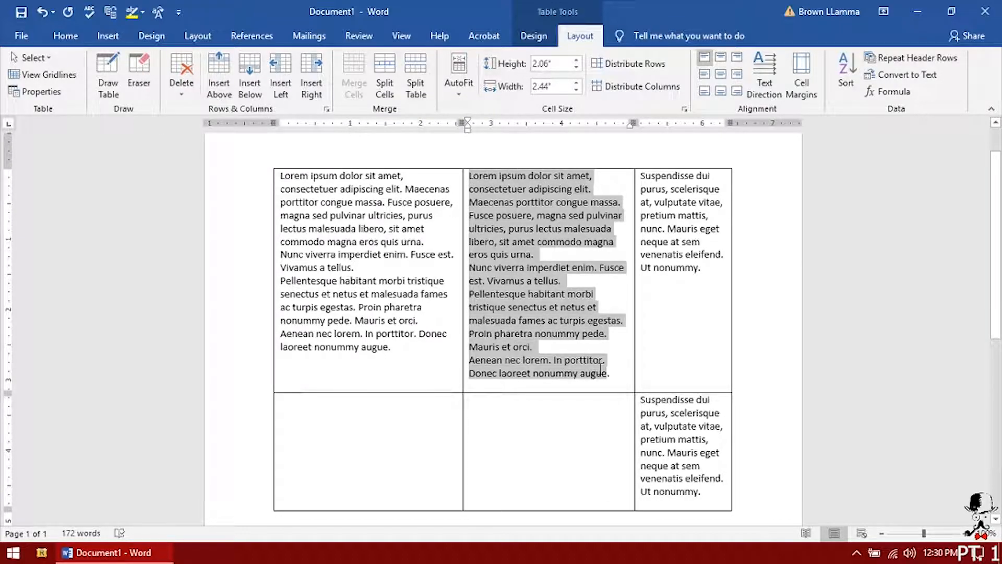
left_click(608, 380)
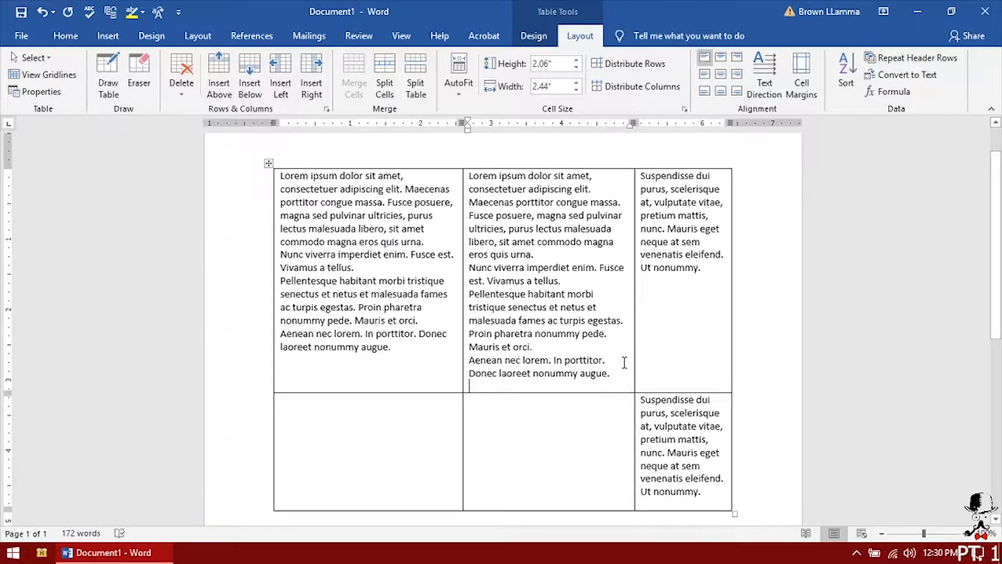
key("ctrl+v")
left_click(421, 312)
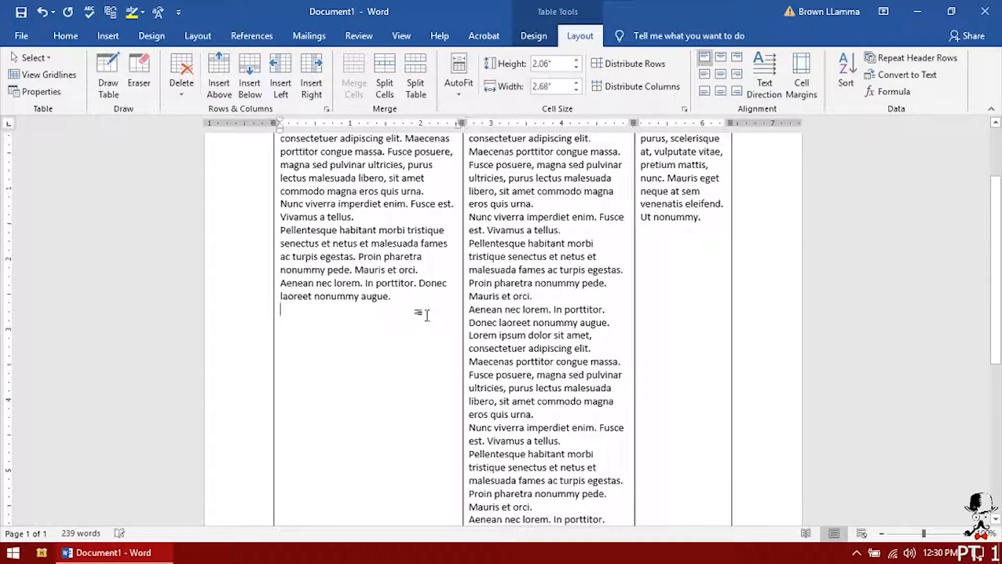
key("ctrl+v")
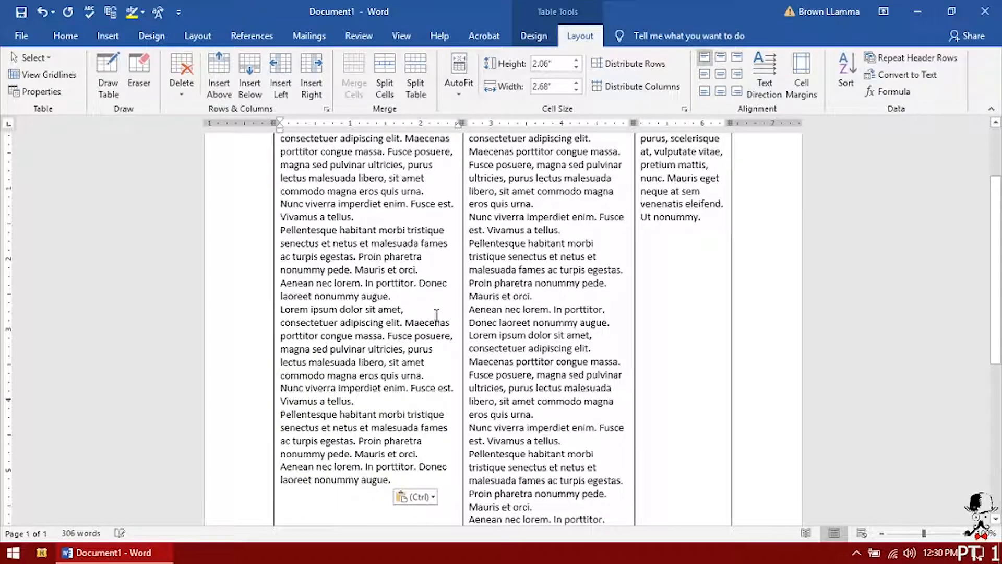
scroll(452, 249, "up", 3)
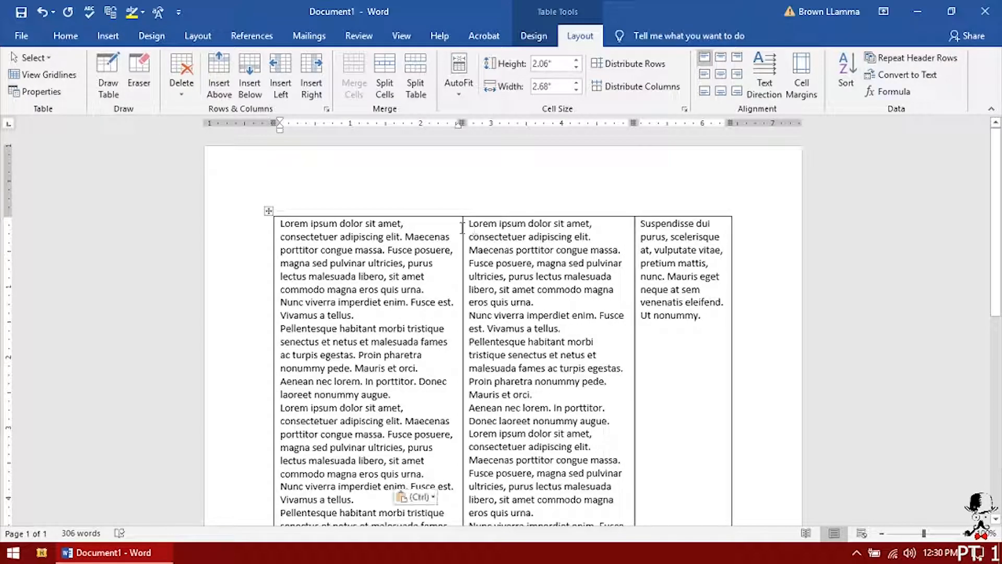
left_click_drag(475, 227, 458, 228)
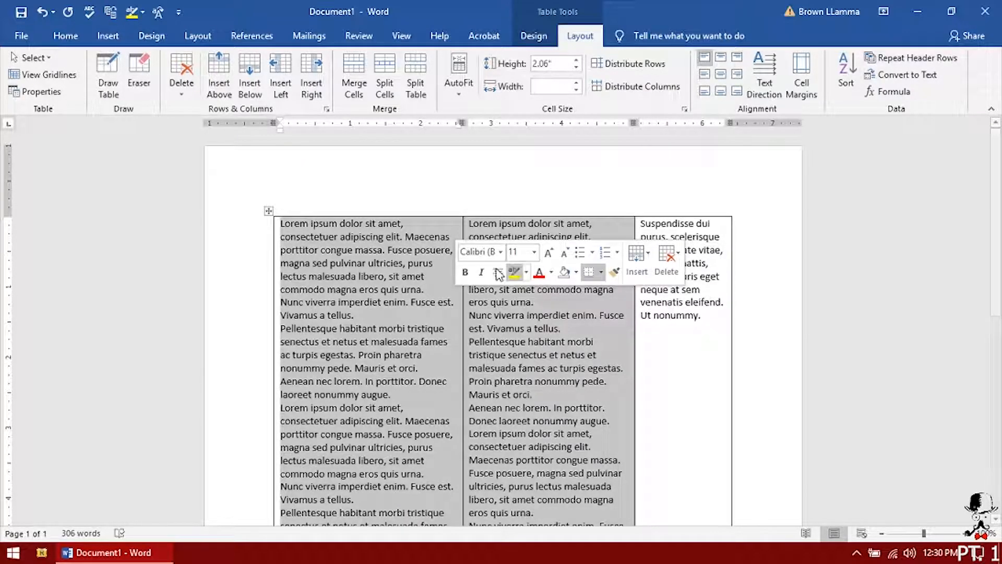
left_click(500, 252)
left_click(500, 252)
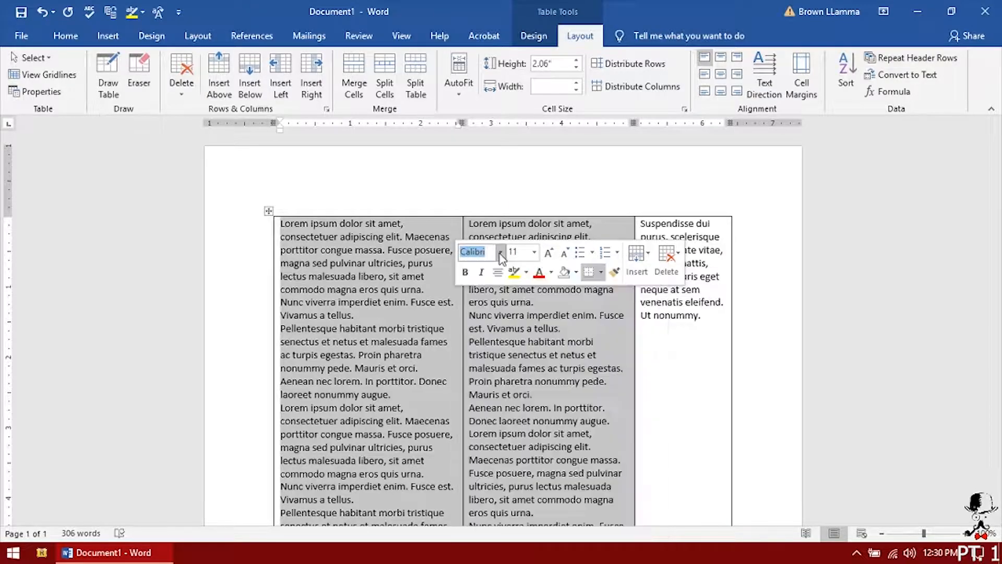
left_click(512, 226)
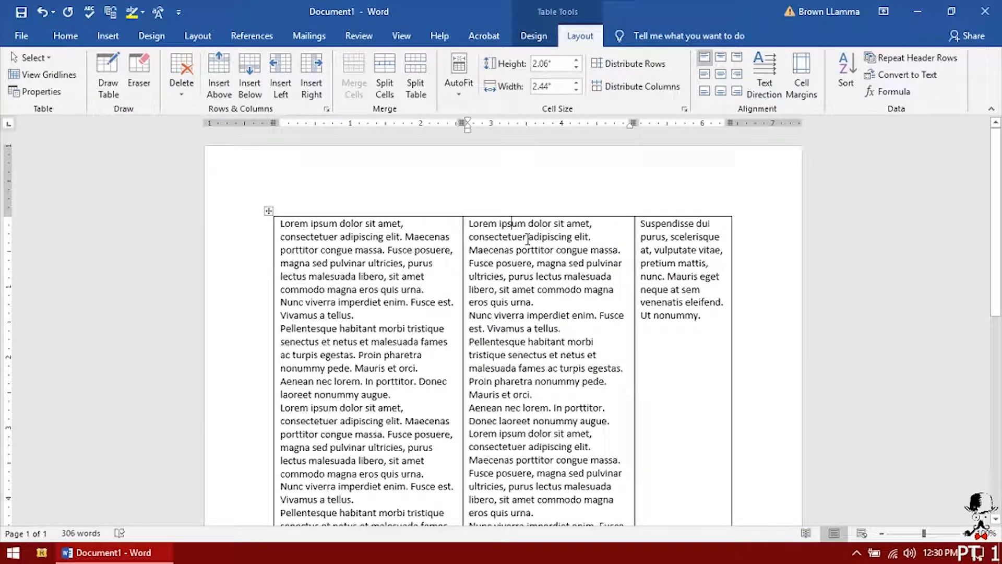
- Select the entire text-filled table and open its deletion options
left_click(269, 211)
left_click(180, 87)
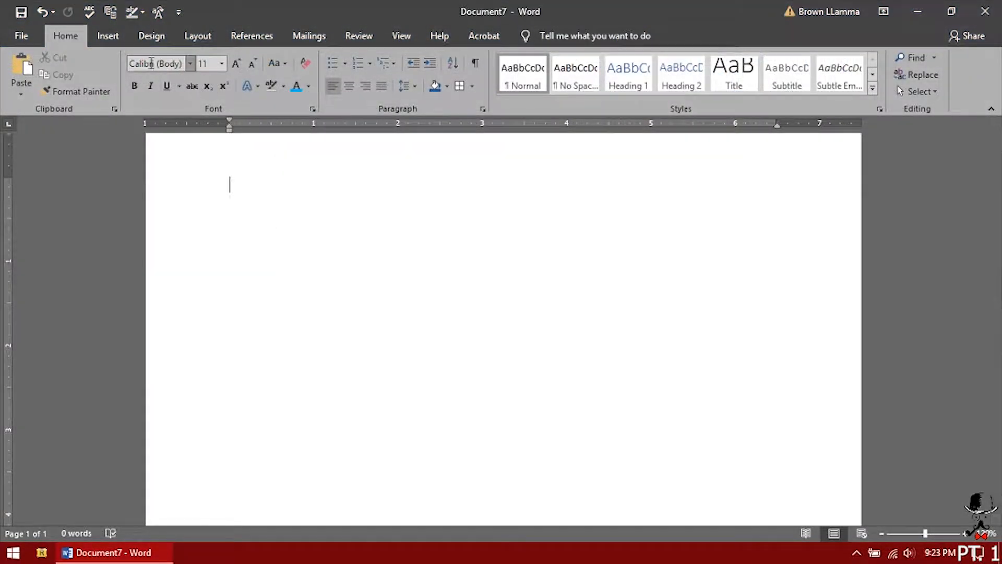
- Insert the built-in Grid cover page into the blank document
left_click(107, 36)
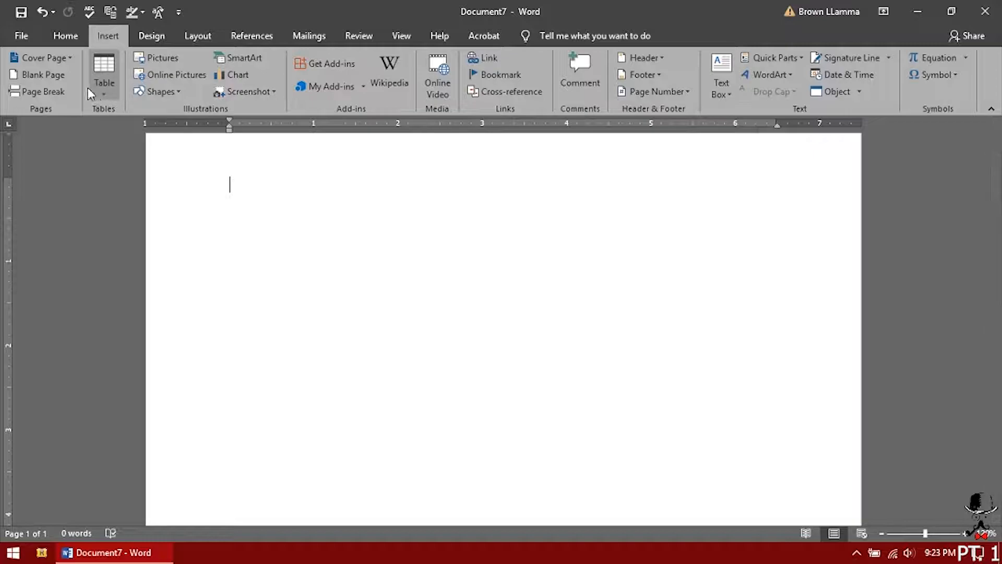
left_click(83, 70)
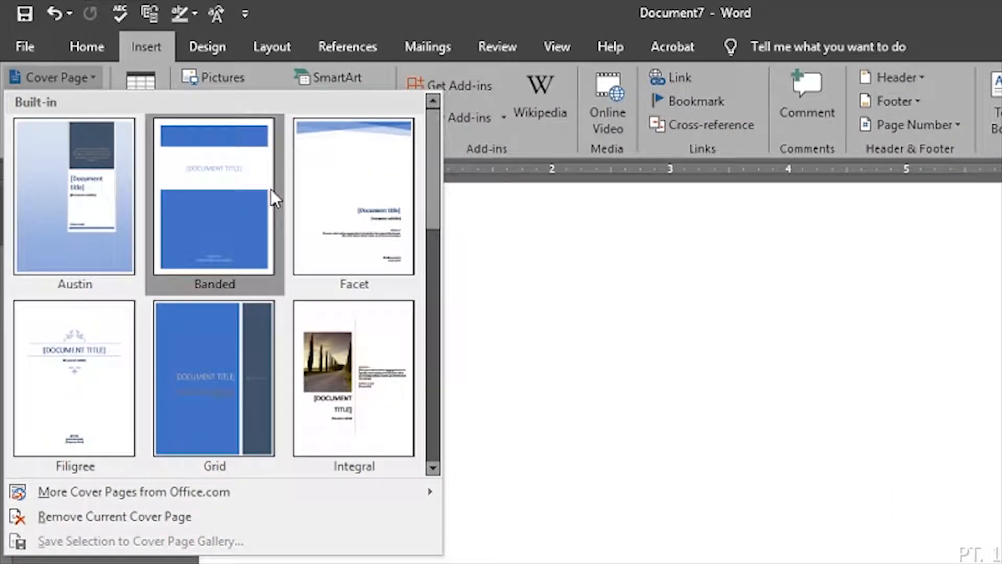
left_click(219, 395)
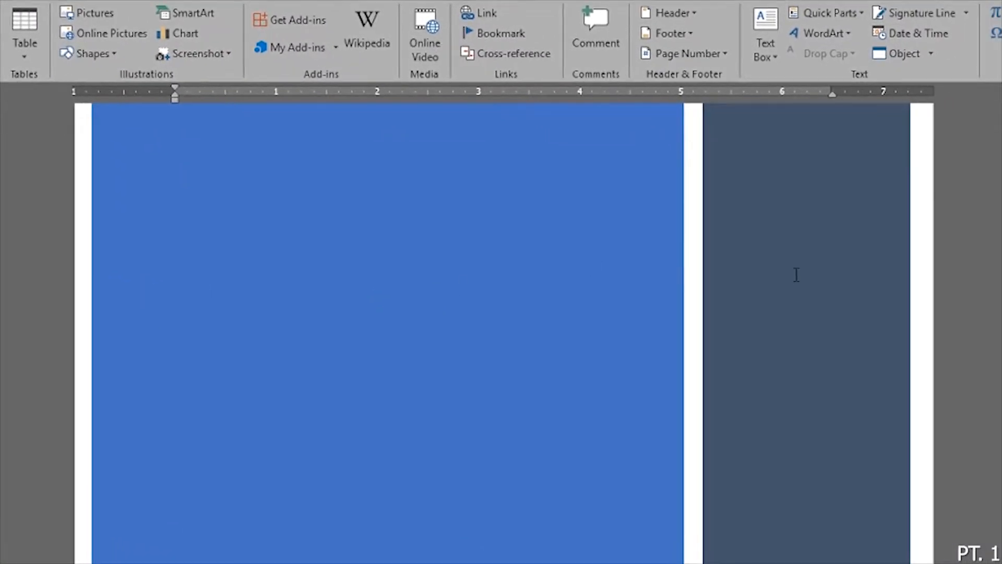
- Look over the cover page and the page after it, and select its document title and abstract placeholders in turn
scroll(799, 277, "up", 1)
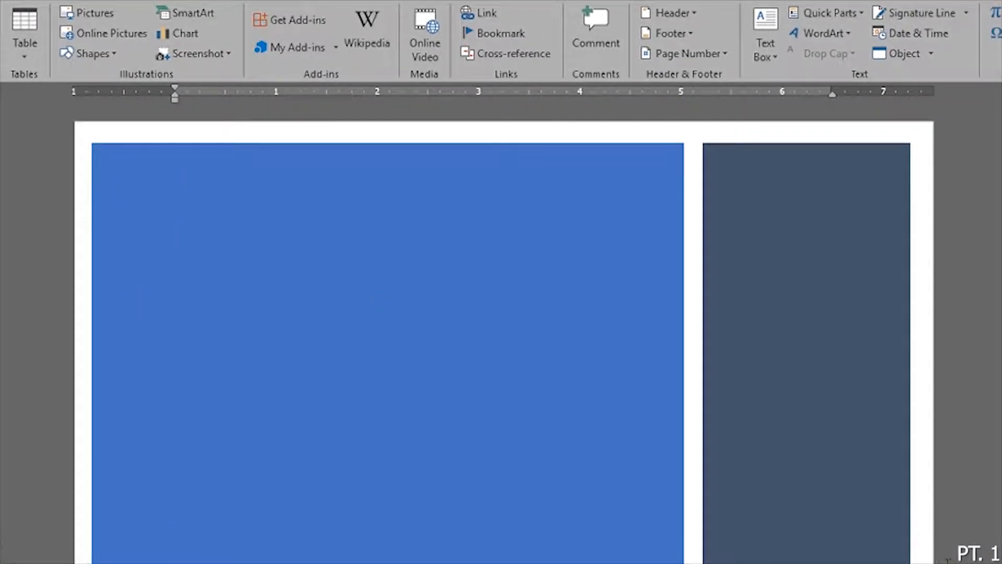
scroll(621, 391, "down", 5)
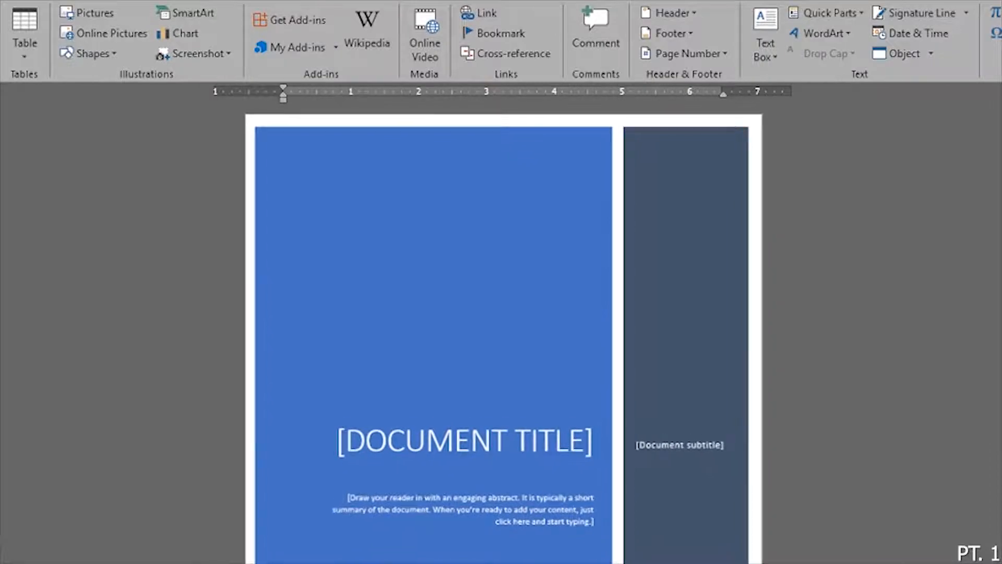
scroll(620, 391, "down", 12)
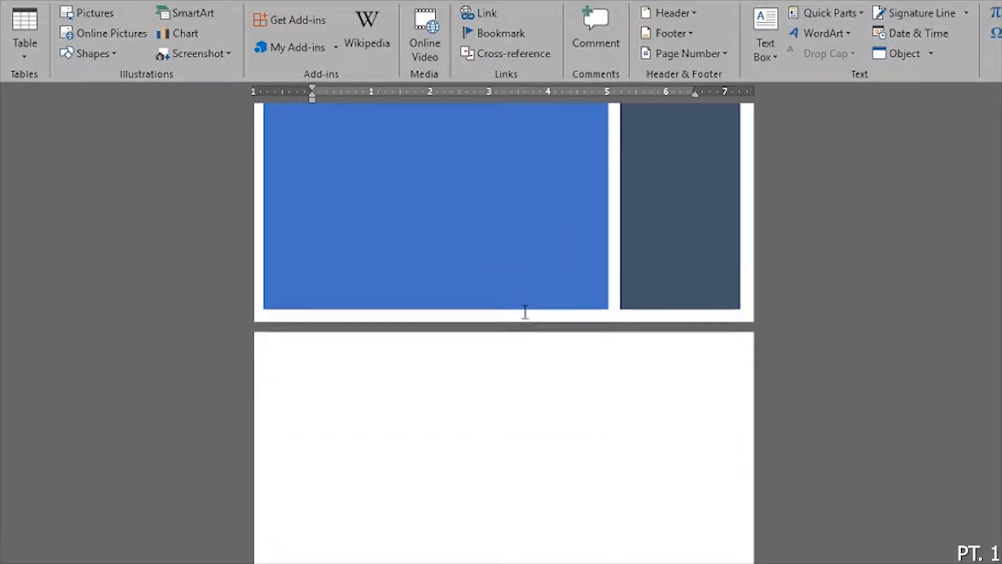
scroll(497, 340, "down", 2)
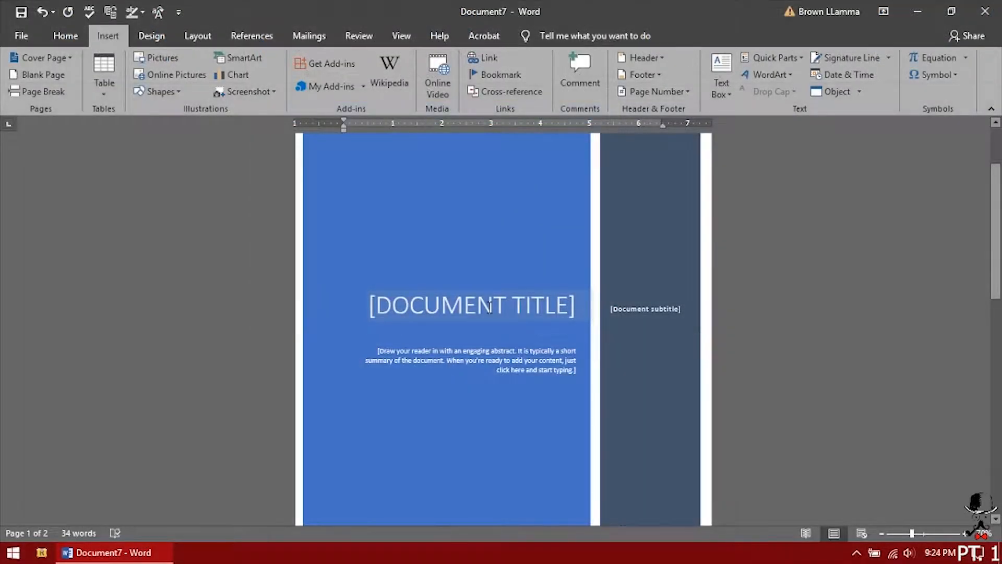
left_click(487, 307)
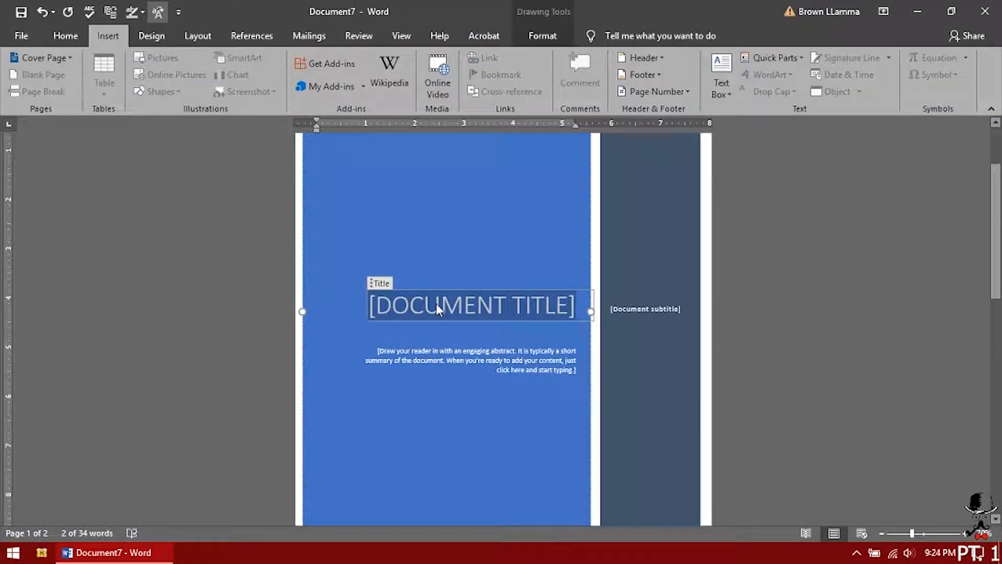
left_click(518, 355)
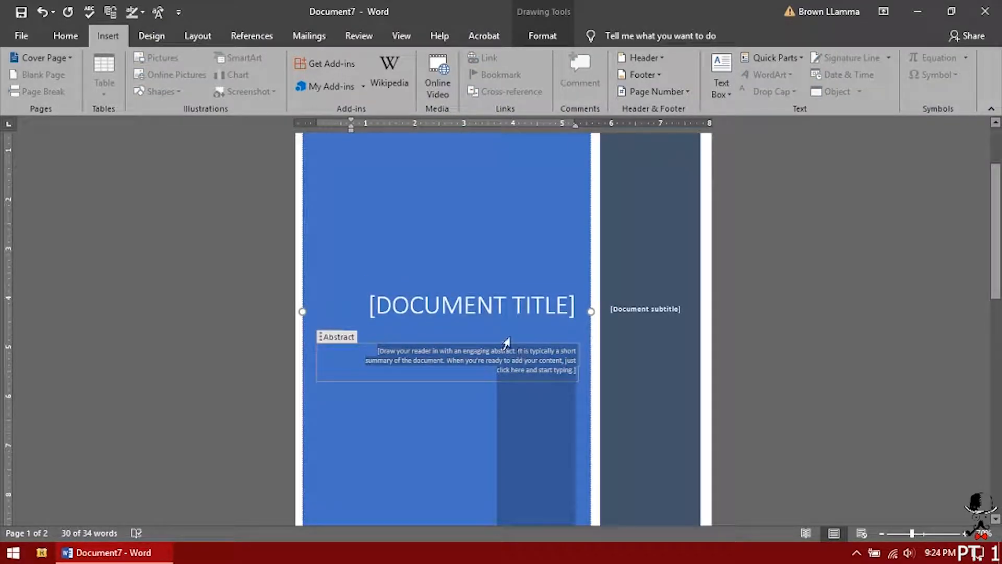
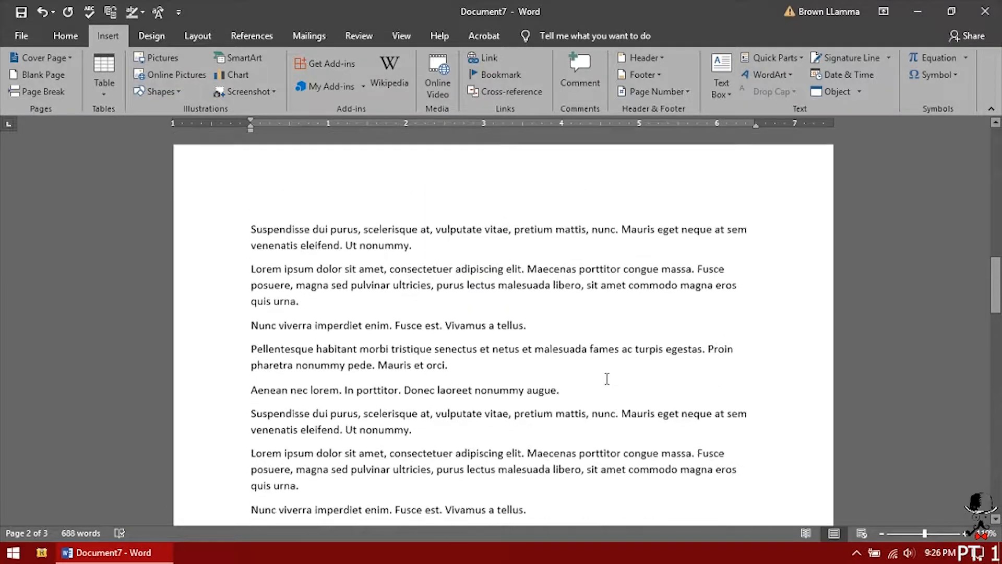
- Try to push page one's last paragraph to the next page with empty lines before it, and undo them
scroll(596, 356, "up", 1)
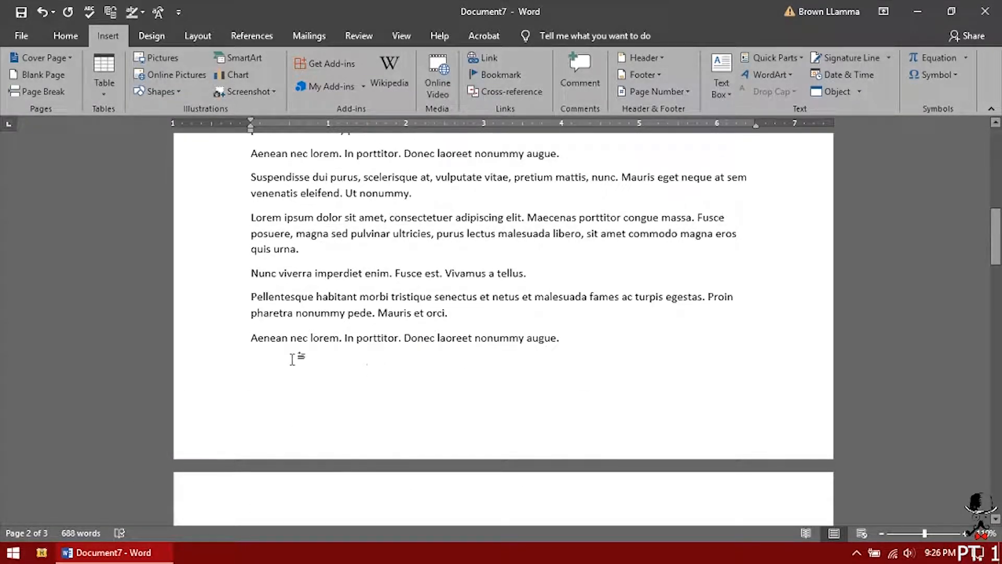
scroll(313, 368, "up", 10)
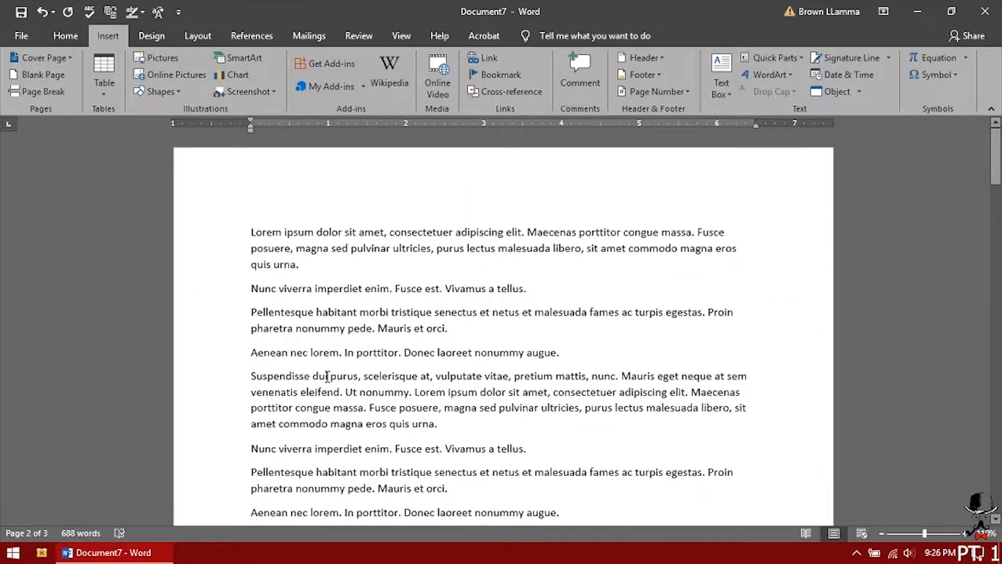
scroll(313, 374, "down", 8)
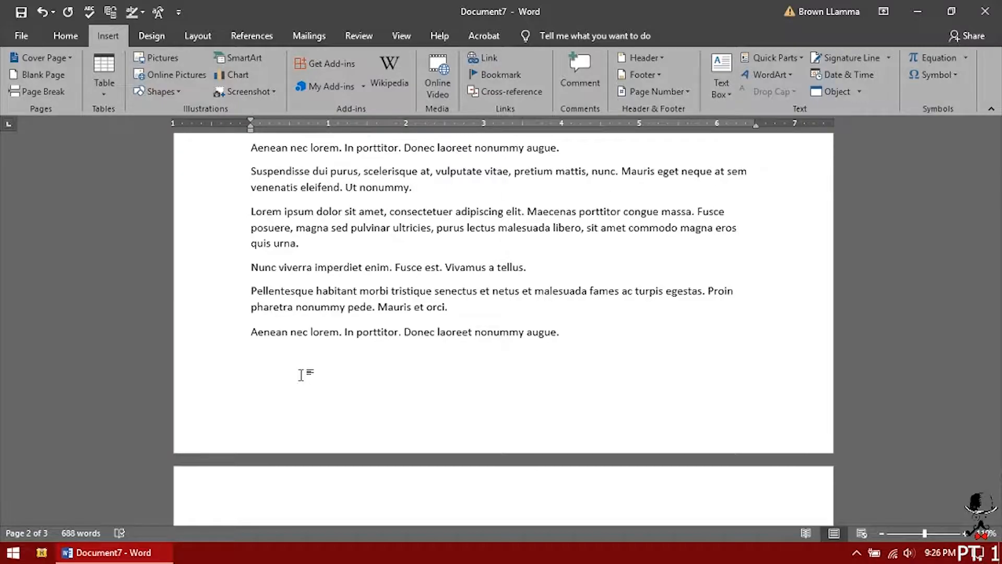
left_click_drag(252, 333, 591, 348)
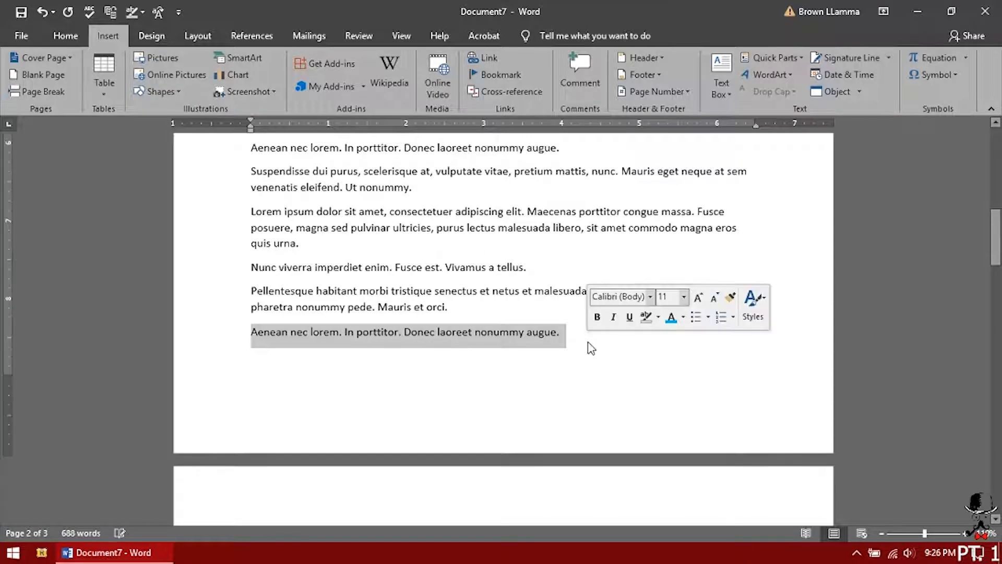
left_click(256, 315)
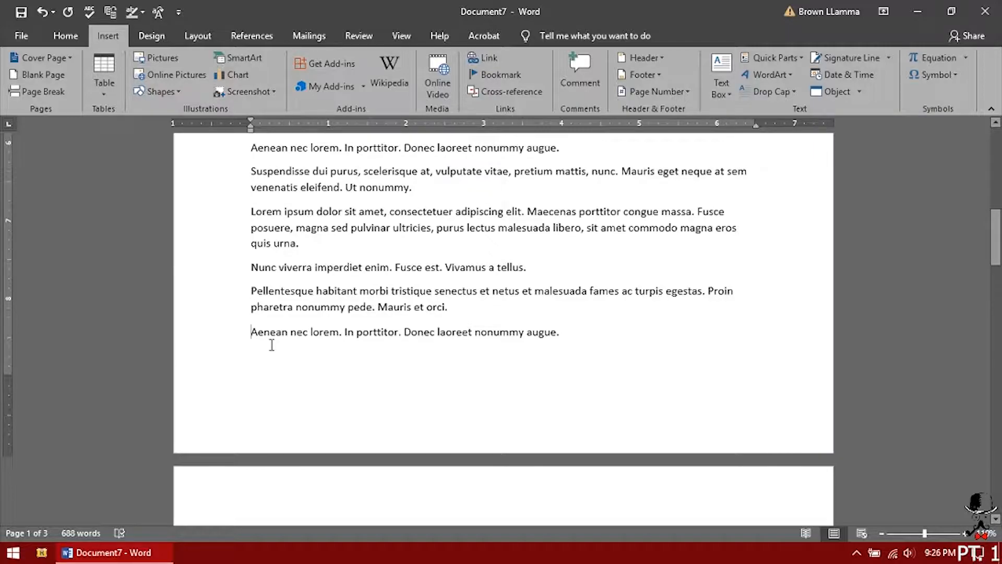
key("Return")
key("Return")
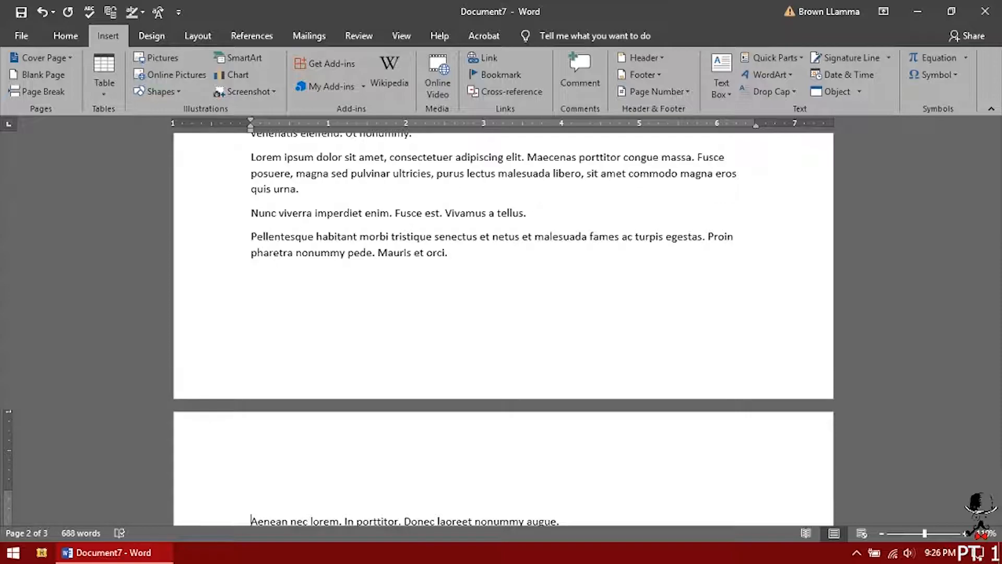
key("ctrl+z")
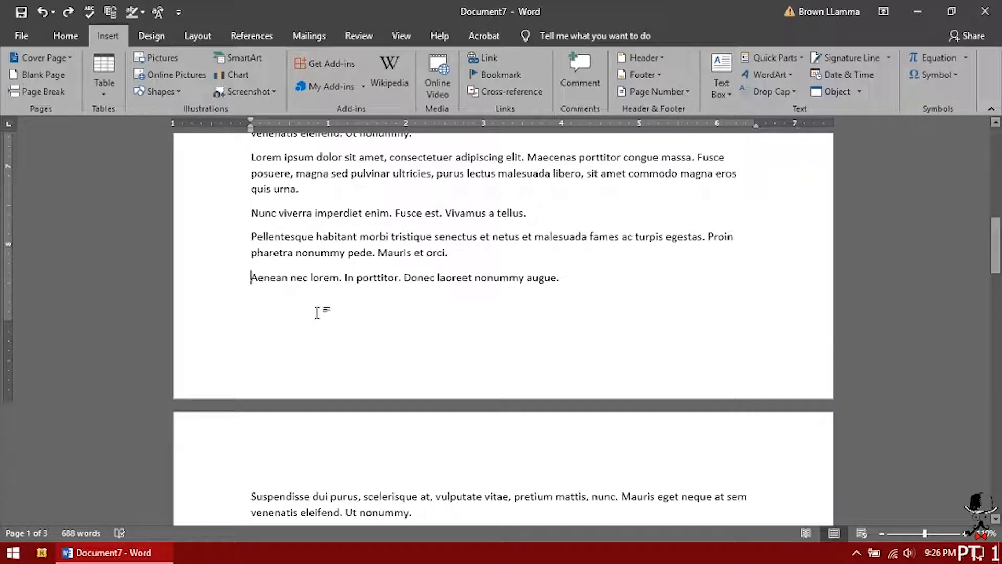
- Insert a page break before page one's last paragraph, and add a long run of 1s after "Mauris et orci." until it spills over the page
left_click(48, 89)
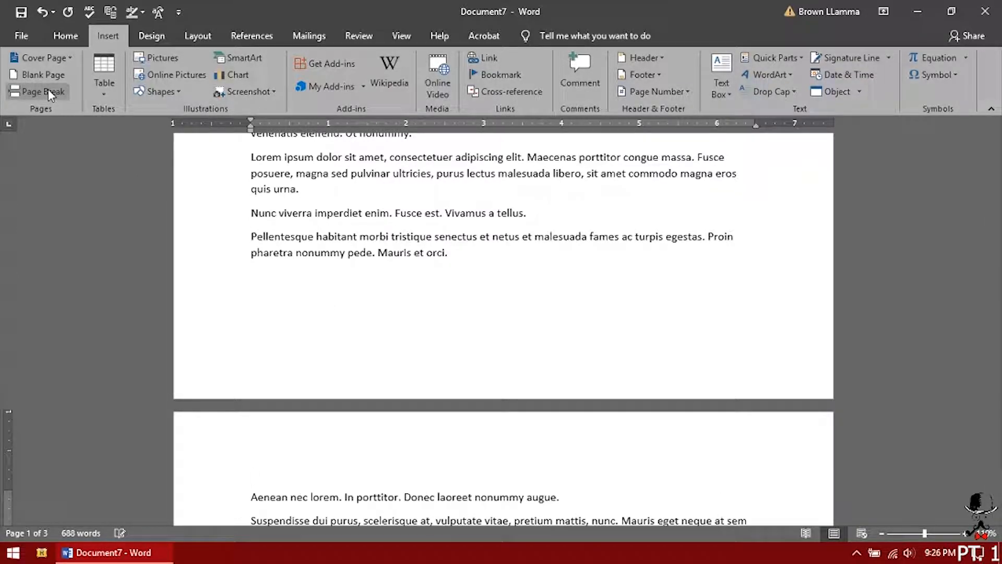
left_click(477, 253)
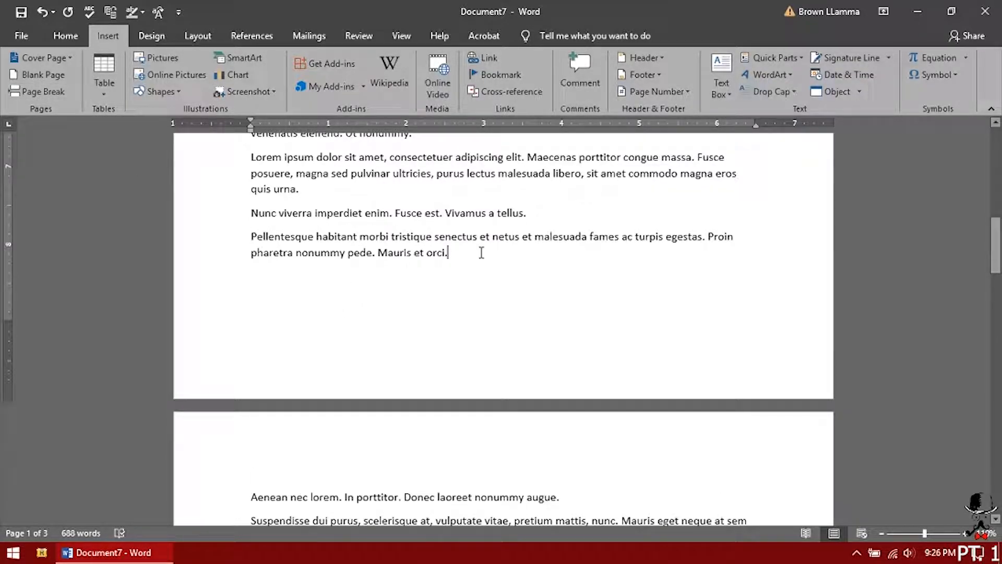
type("1111")
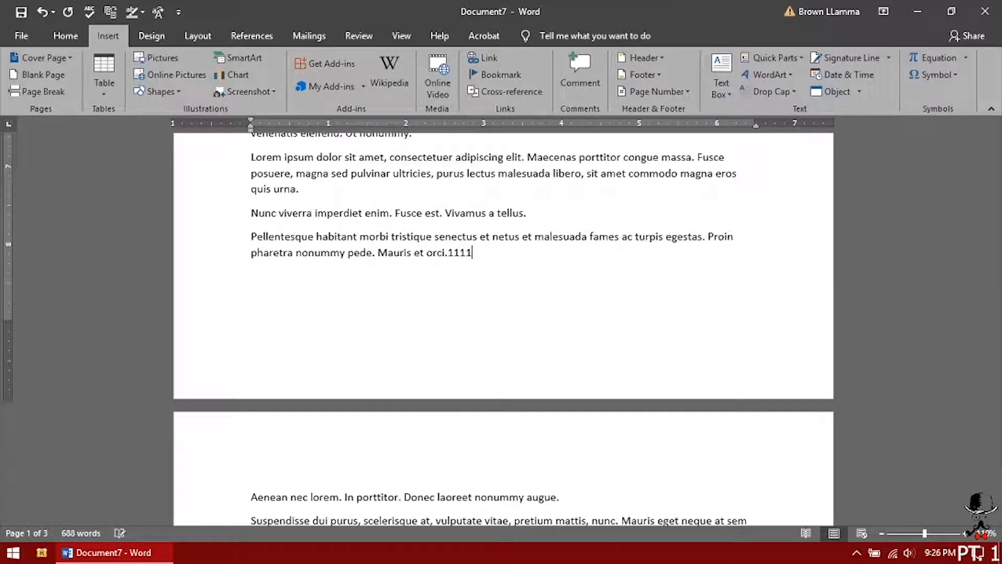
type("11111111111111111111111111111111111111111111111111")
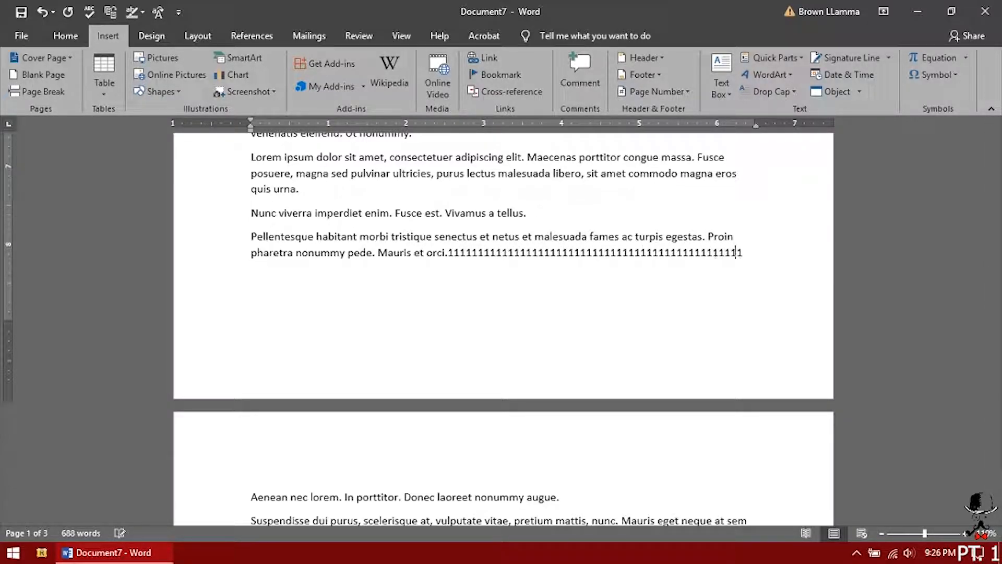
type("111111111111111111111111111111111111111111111111111111111111")
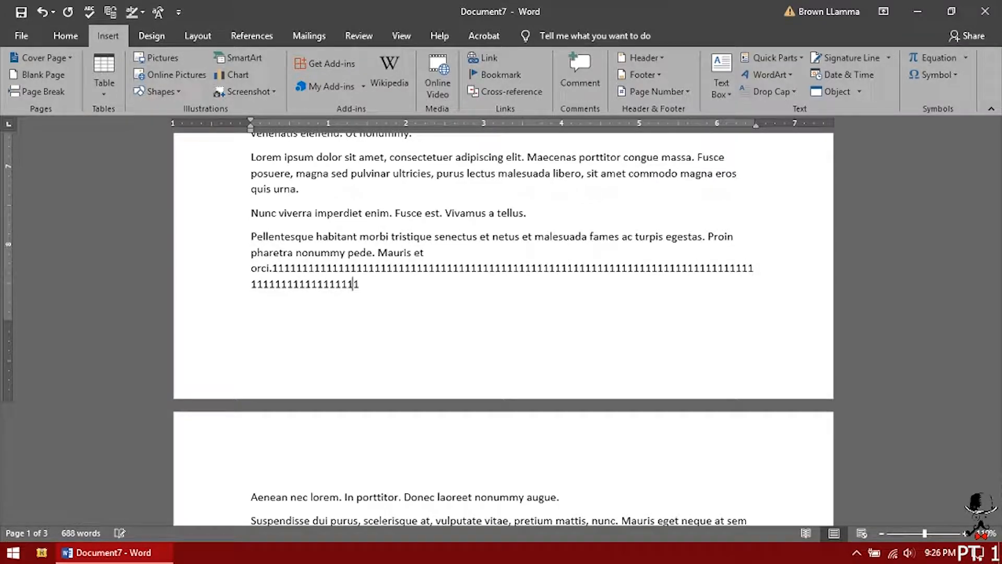
type("111111111111111111111111111111111111111111111111111111111111111111111111111111111111111111111111111111111111111111111111111111111111111")
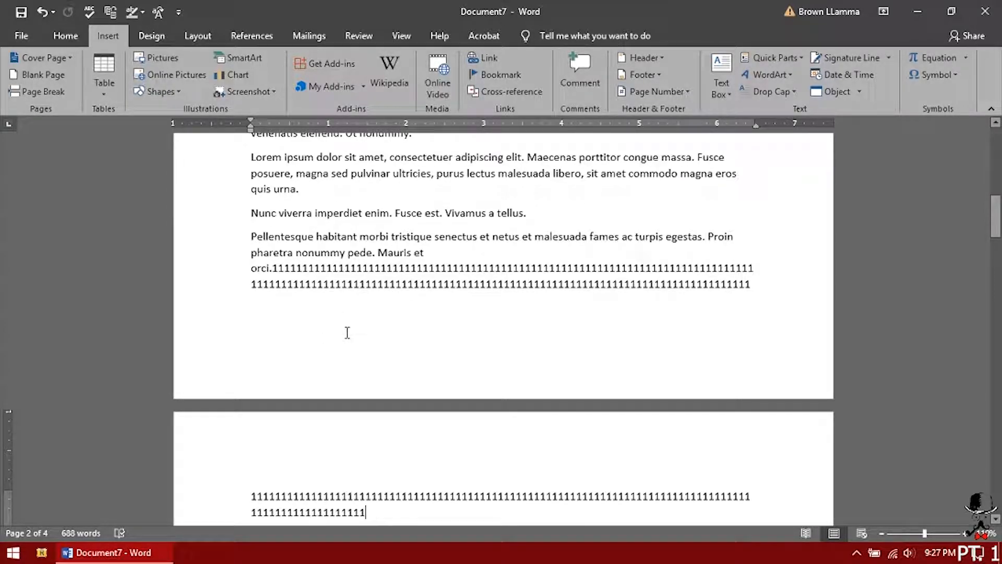
scroll(546, 342, "down", 5)
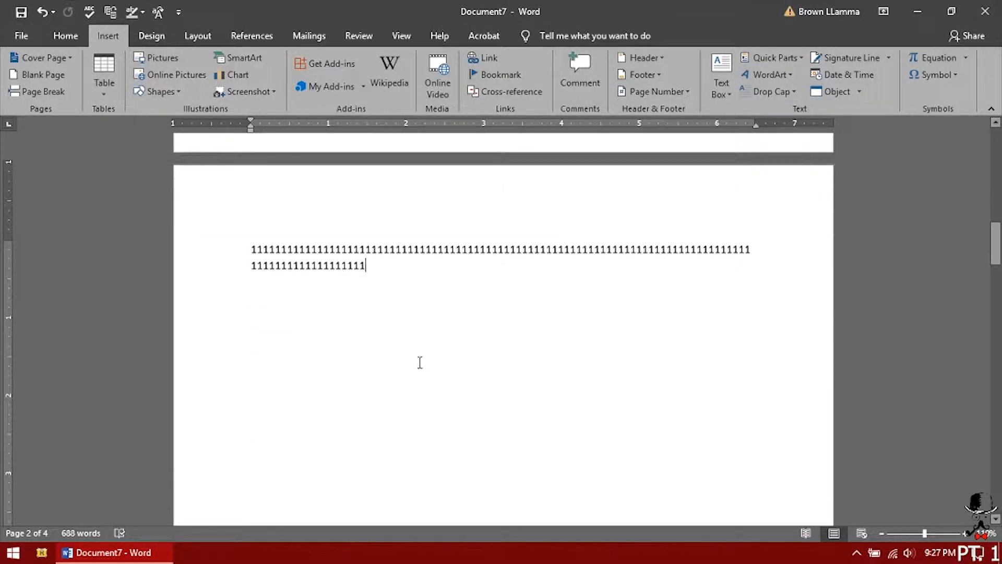
scroll(442, 324, "down", 2)
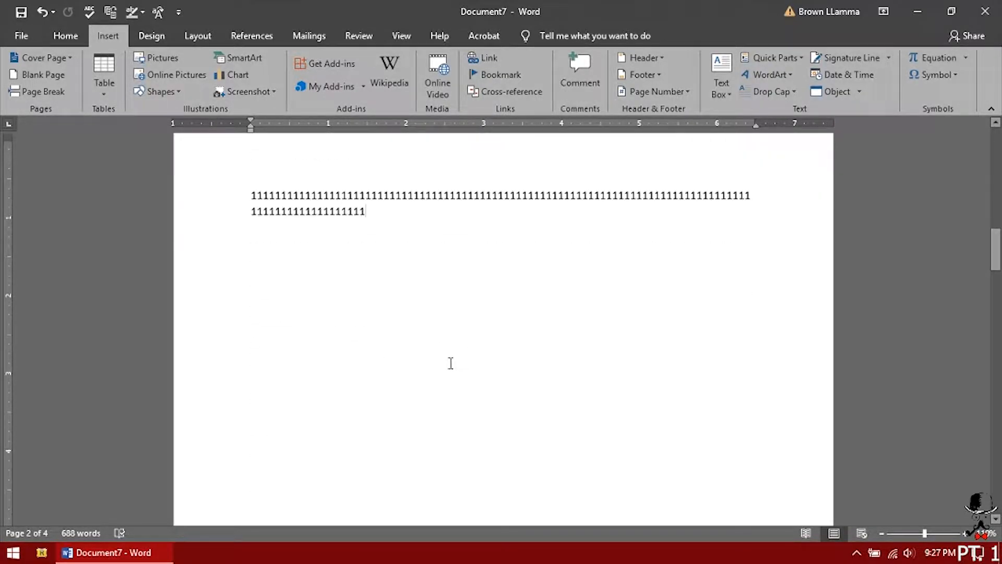
scroll(445, 374, "up", 2)
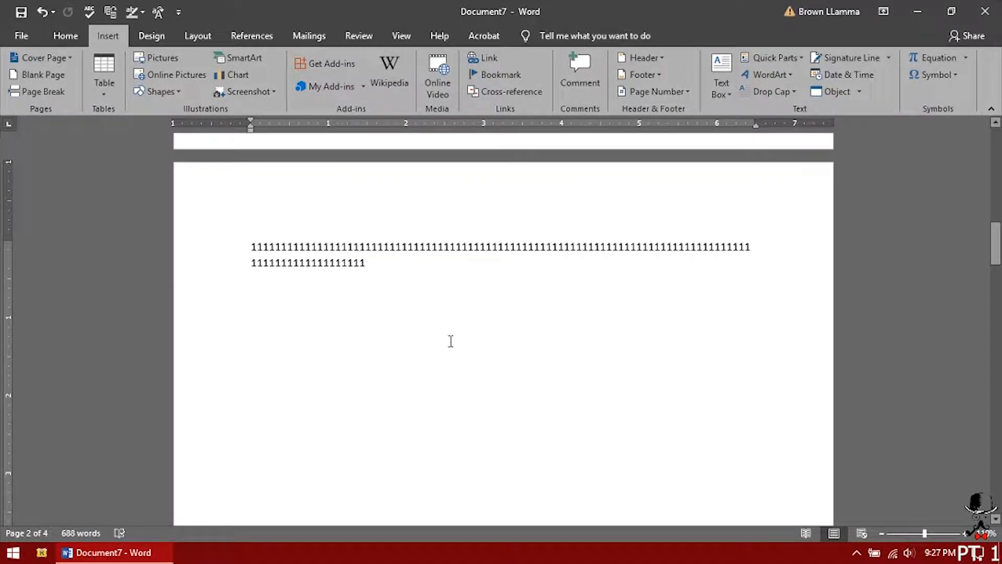
- Delete the page break after the run of 1s, and clear the entire document
key("Delete")
key("Return")
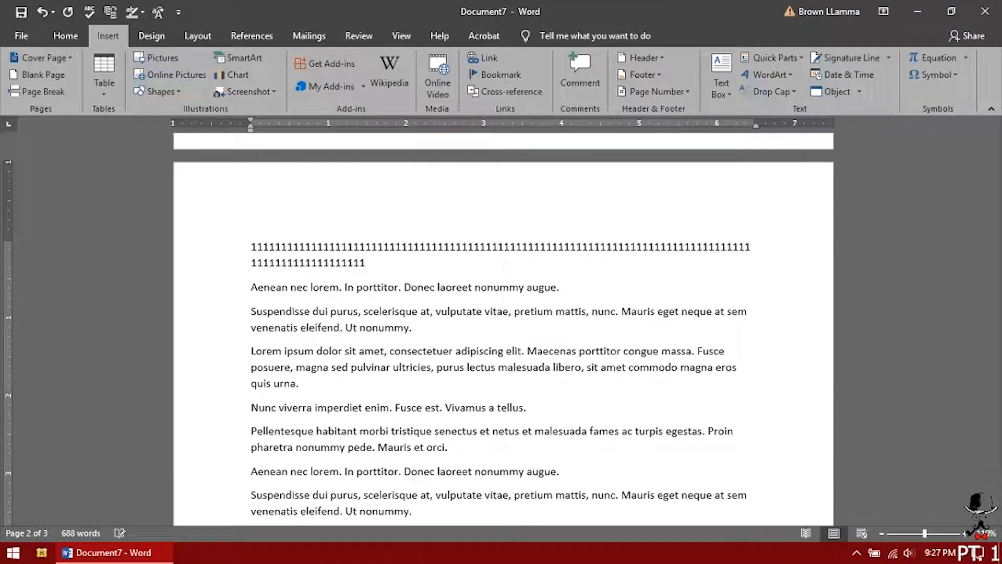
scroll(615, 315, "up", 10)
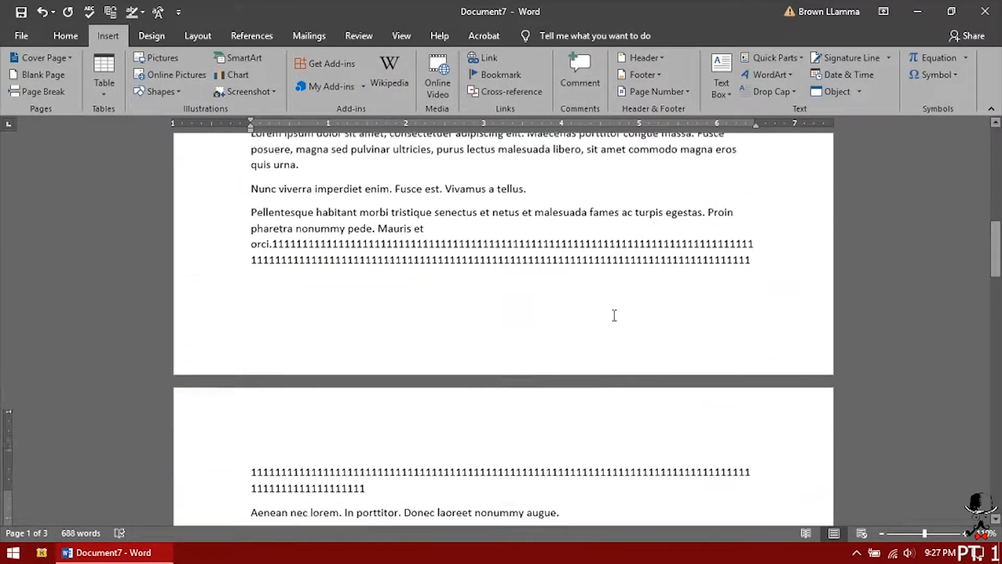
scroll(615, 315, "up", 5)
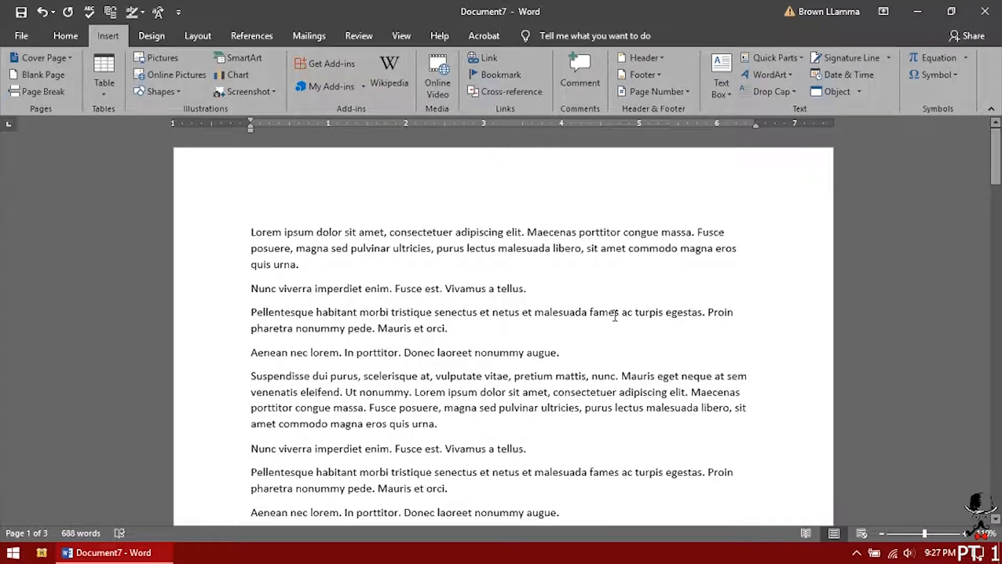
key("ctrl+a")
key("Delete")
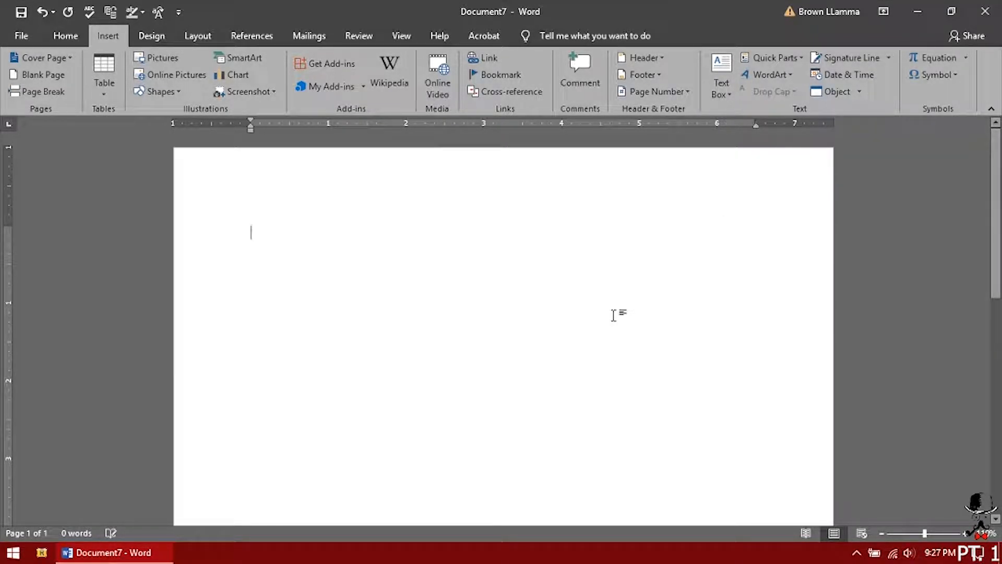
- Fill the blank document with four copies of the five-paragraph lorem ipsum text, and review how it spans the pages
type("Lorem ipsum dolor sit amet, consectetuer adipiscing elit. Maecenas porttitor congue massa. Fusce posuere, magna sed pulvinar ultricies, purus lectus malesuada libero, sit amet commodo magna eros quis urna. Nunc viverra imperdiet enim. Fusce est. Vivamus a tellus. Pellentesque habitant morbi tristique senectus et netus et malesuada fames ac turpis egestas. Proin pharetra nonummy pede. Mauris et orci. Aenean nec lorem. In porttitor. Donec laoreet nonummy augue. Suspendisse dui purus, scelerisque at, vulputate vitae, pretium mattis, nunc. Mauris eget neque at sem venenatis eleifend. Ut nonummy.")
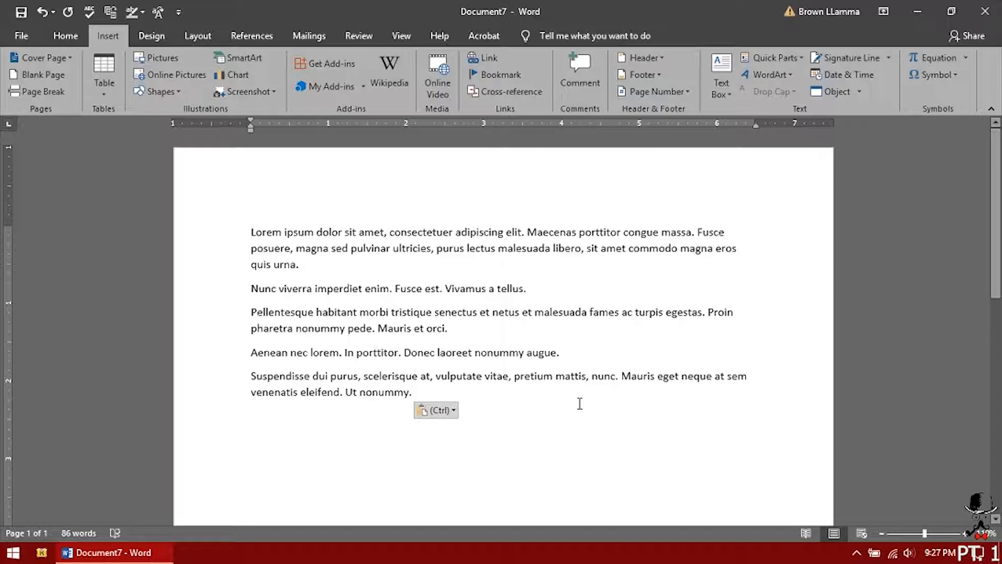
type("Lorem ipsum dolor sit amet, consectetuer adipiscing elit. Maecenas porttitor congue massa. Fusce posuere, magna sed pulvinar ultricies, purus lectus malesuada libero, sit amet commodo magna eros quis urna. Nunc viverra imperdiet enim. Fusce est. Vivamus a tellus. Pellentesque habitant morbi tristique senectus et netus et malesuada fames ac turpis egestas. Proin pharetra nonummy pede. Mauris et orci. Aenean nec lorem. In porttitor. Donec laoreet nonummy augue. Suspendisse dui purus, scelerisque at, vulputate vitae, pretium mattis, nunc. Mauris eget neque at sem venenatis eleifend. Ut nonummy.")
type("Lorem ipsum dolor sit amet, consectetuer adipiscing elit. Maecenas porttitor congue massa. Fusce posuere, magna sed pulvinar ultricies, purus lectus malesuada libero, sit amet commodo magna eros quis urna. Nunc viverra imperdiet enim. Fusce est. Vivamus a tellus. Pellentesque habitant morbi tristique senectus et netus et malesuada fames ac turpis egestas. Proin pharetra nonummy pede. Mauris et orci. Aenean nec lorem. In porttitor. Donec laoreet nonummy augue. Suspendisse dui purus, scelerisque at, vulputate vitae, pretium mattis, nunc. Mauris eget neque at sem venenatis eleifend. Ut nonummy.")
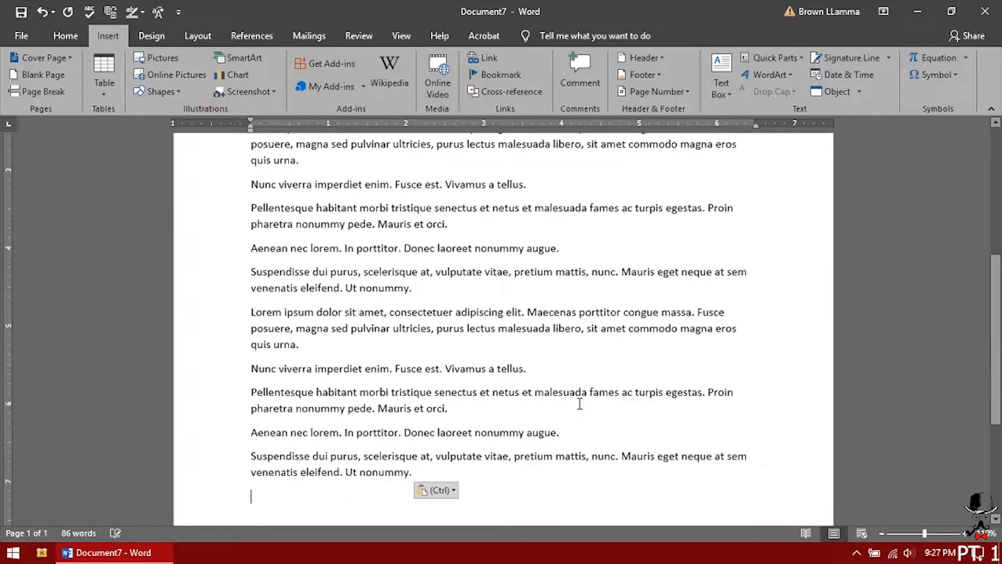
type("Lorem ipsum dolor sit amet, consectetuer adipiscing elit. Maecenas porttitor congue massa. Fusce posuere, magna sed pulvinar ultricies, purus lectus malesuada libero, sit amet commodo magna eros quis urna. Nunc viverra imperdiet enim. Fusce est. Vivamus a tellus. Pellentesque habitant morbi tristique senectus et netus et malesuada fames ac turpis egestas. Proin pharetra nonummy pede. Mauris et orci. Aenean nec lorem. In porttitor. Donec laoreet nonummy augue. Suspendisse dui purus, scelerisque at, vulputate vitae, pretium mattis, nunc. Mauris eget neque at sem venenatis eleifend. Ut nonummy.")
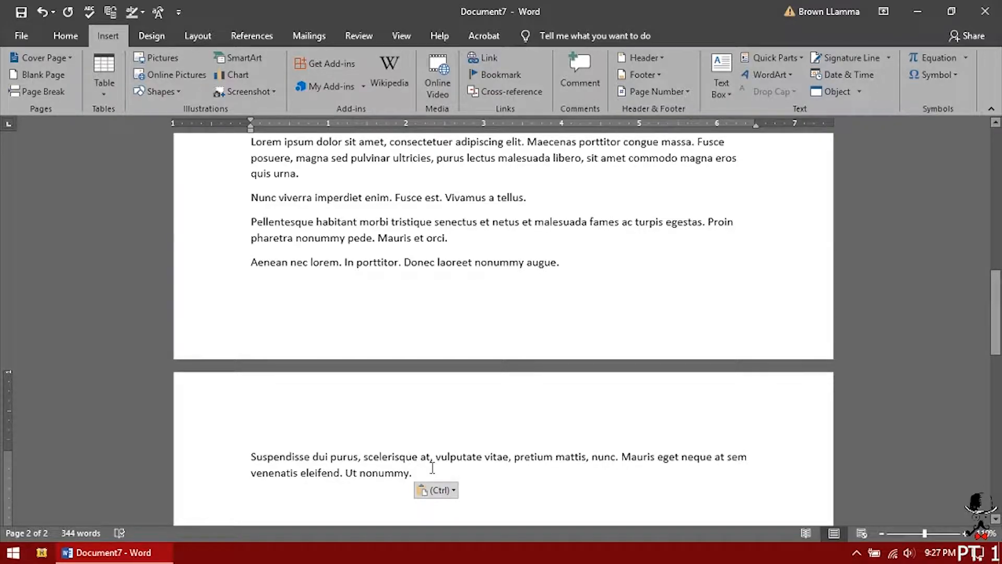
scroll(399, 440, "down", 5)
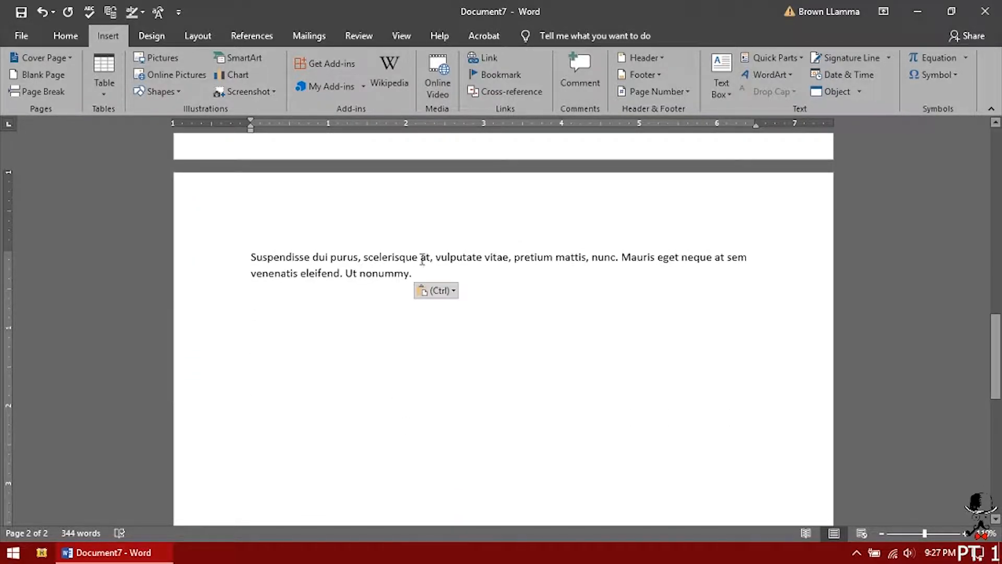
scroll(412, 274, "up", 10)
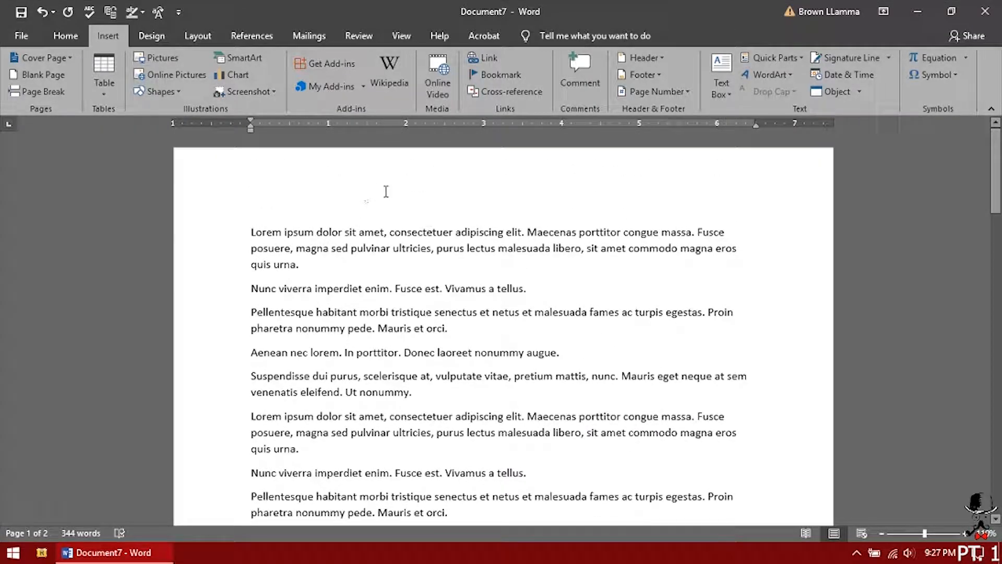
scroll(387, 191, "down", 10)
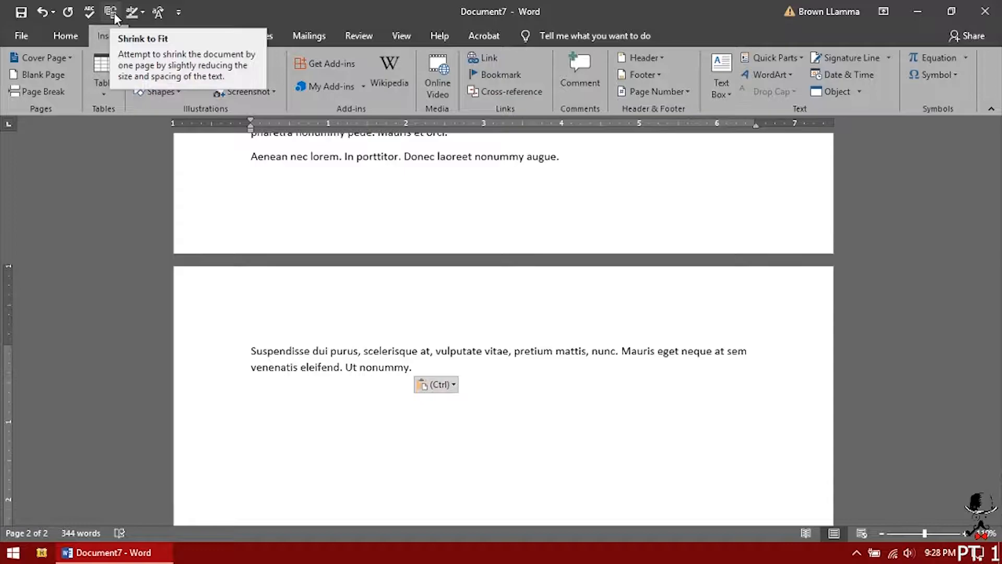
- Open the Quick Access Toolbar customization options and list All Commands as the source
left_click(180, 12)
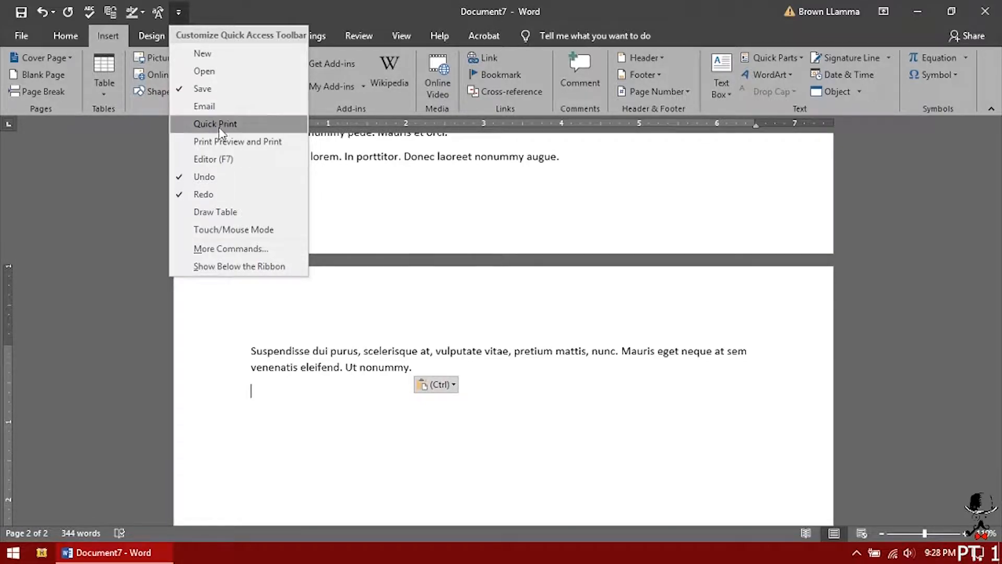
left_click(242, 249)
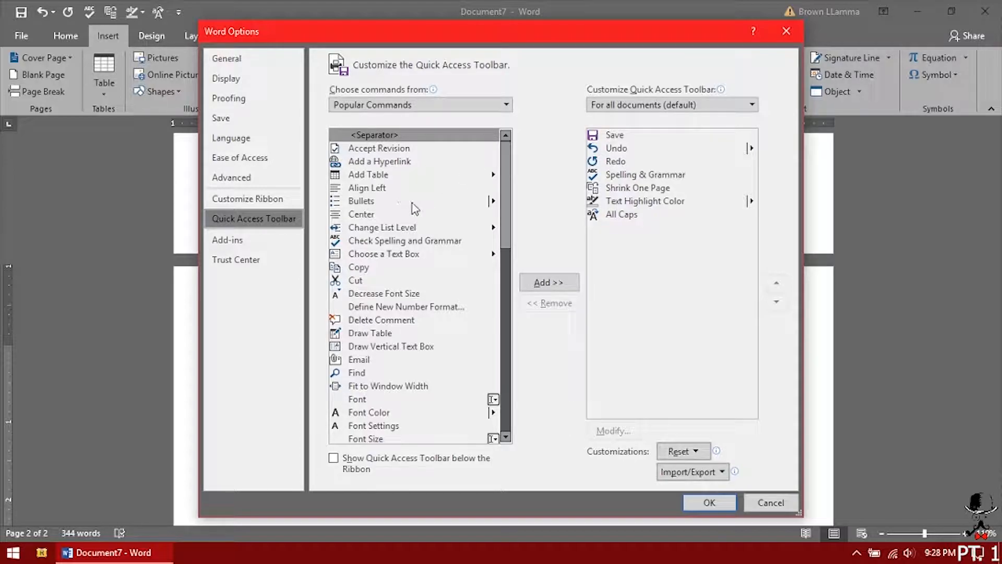
scroll(407, 219, "down", 12)
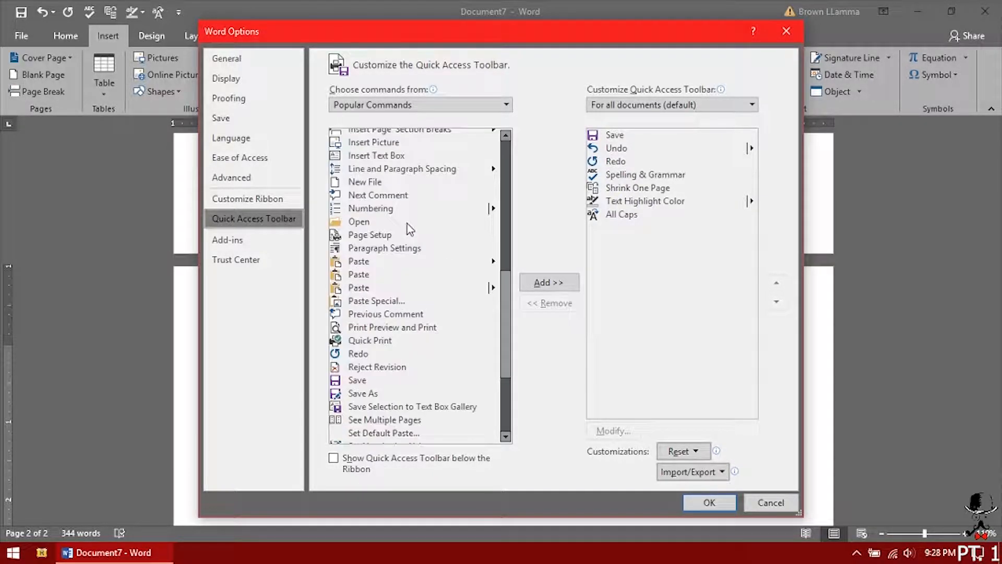
scroll(407, 228, "up", 12)
left_click(402, 106)
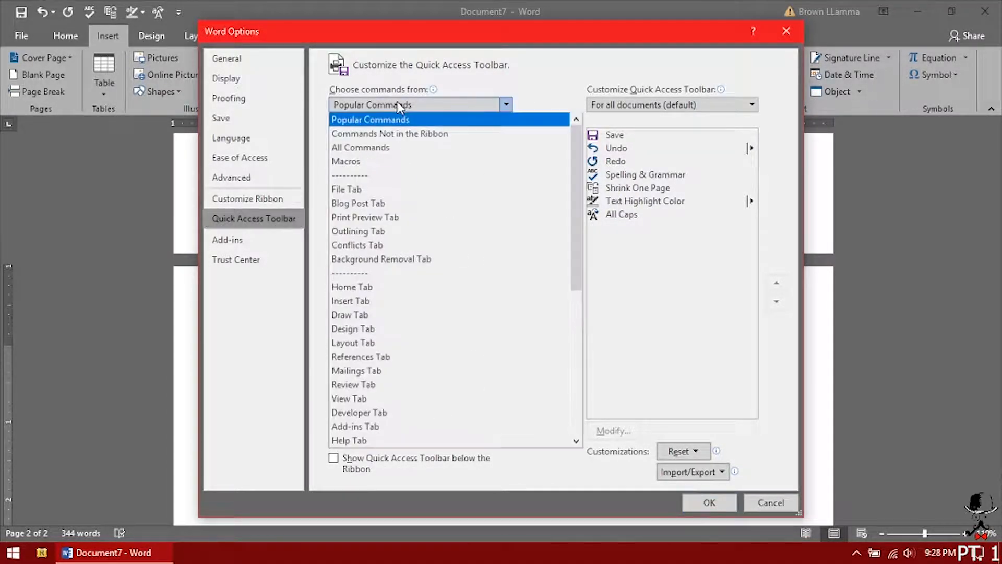
left_click(390, 149)
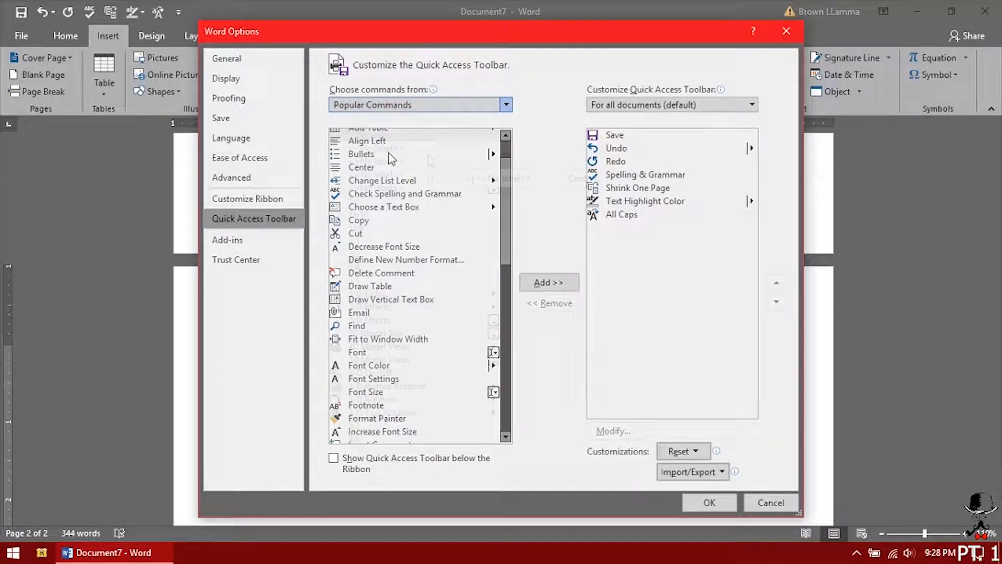
- Find Shrink One Page among all commands, try to add it to the Quick Access Toolbar, and close the options
left_click_drag(503, 146, 480, 360)
scroll(477, 365, "down", 20)
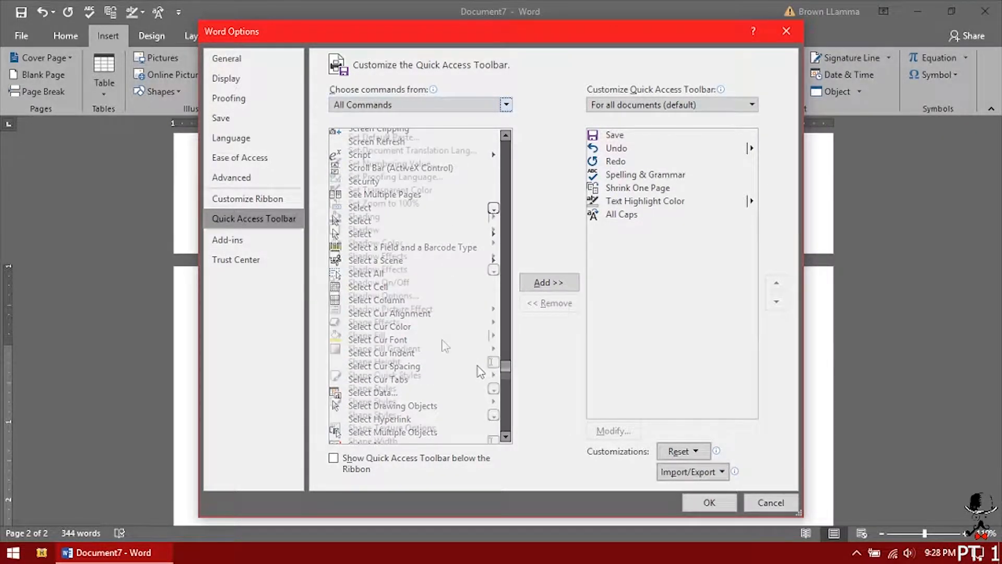
scroll(429, 346, "down", 6)
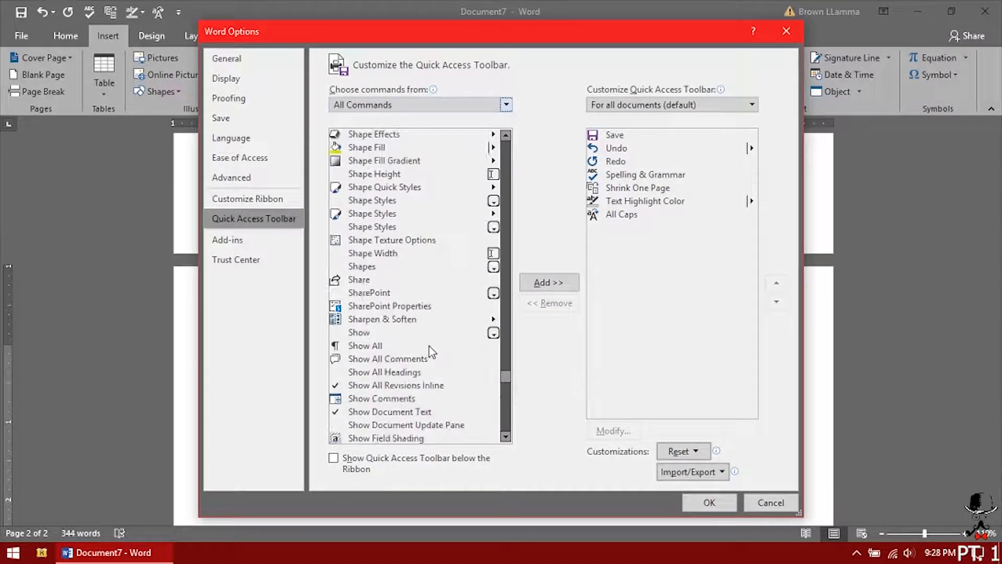
scroll(429, 346, "down", 6)
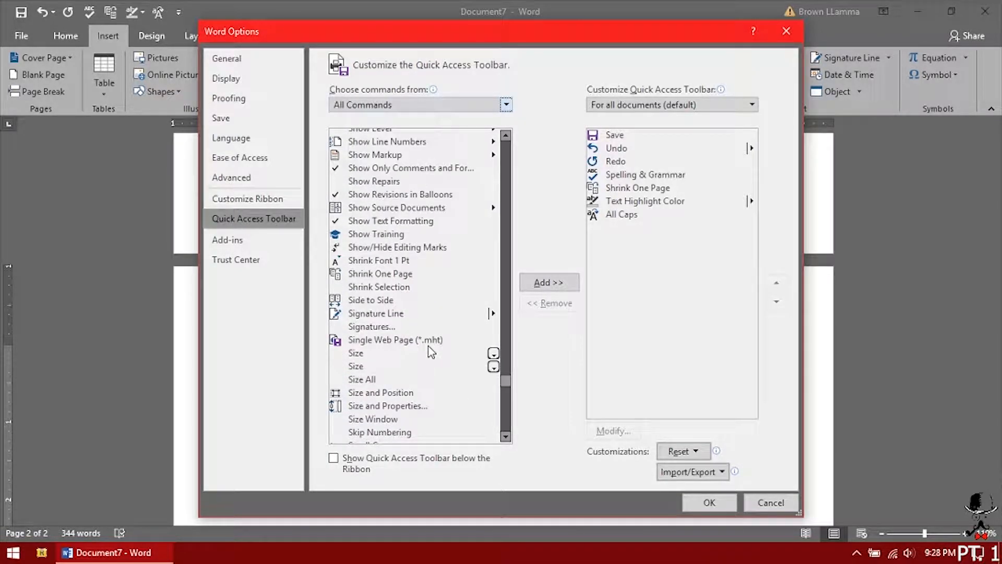
left_click(395, 262)
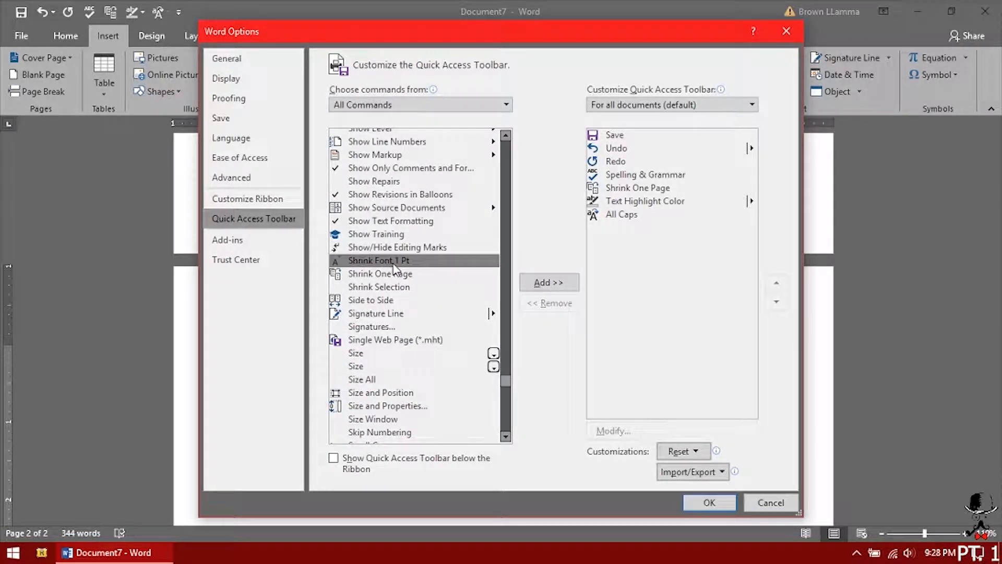
left_click(388, 275)
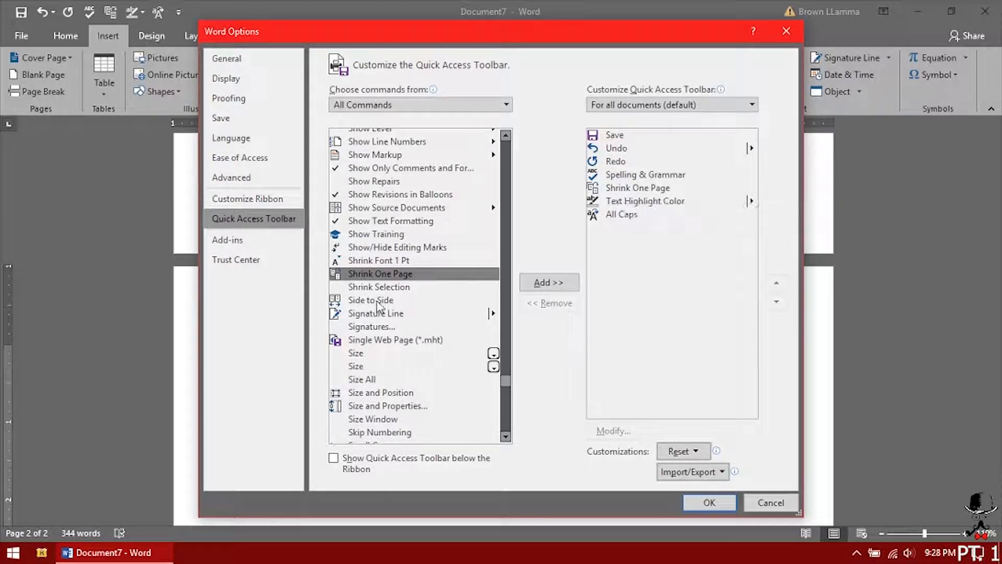
left_click(548, 281)
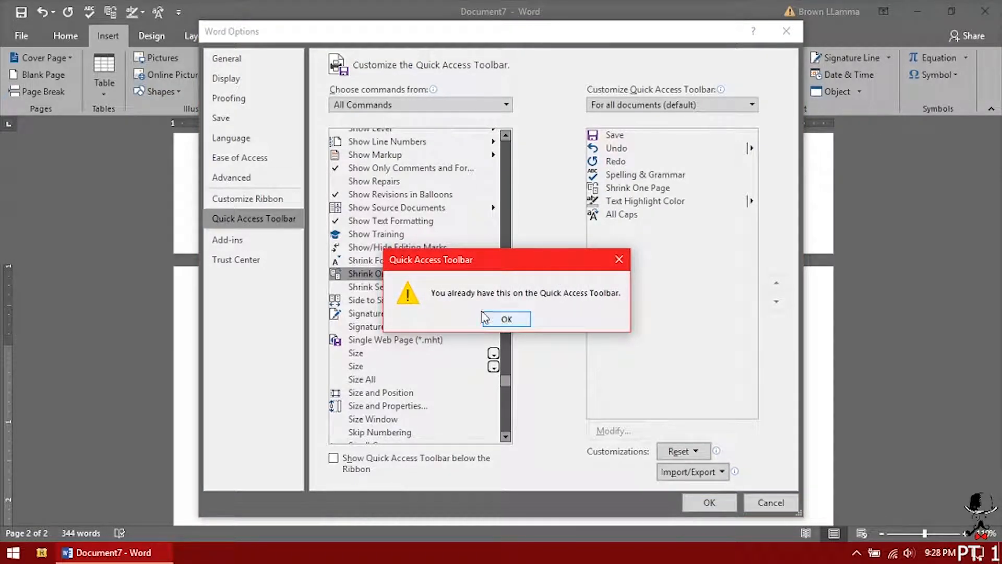
left_click(509, 318)
left_click(709, 502)
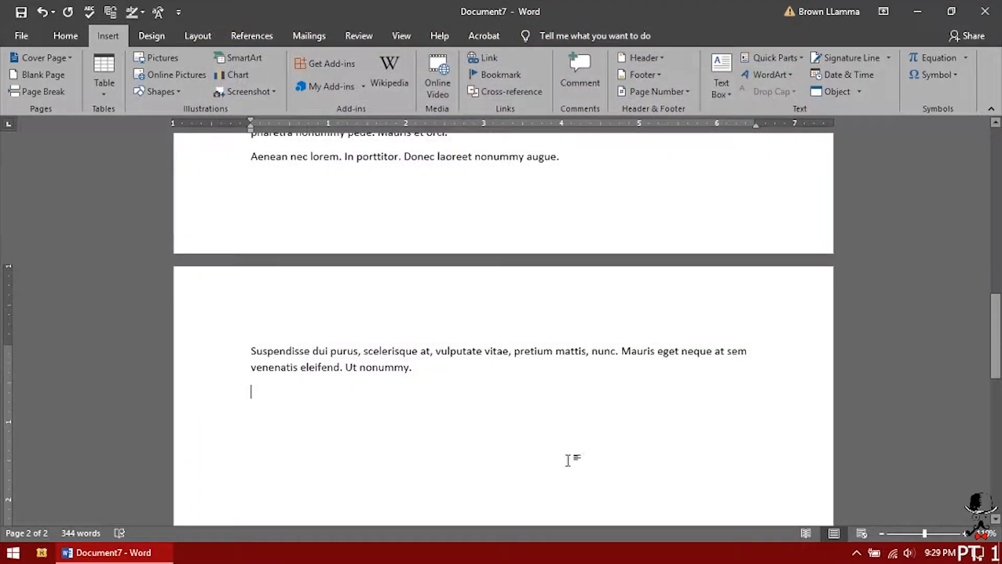
- Shrink the document by one page with the Shrink One Page command, and review the text from beginning to end
left_click(111, 15)
scroll(428, 368, "up", 2)
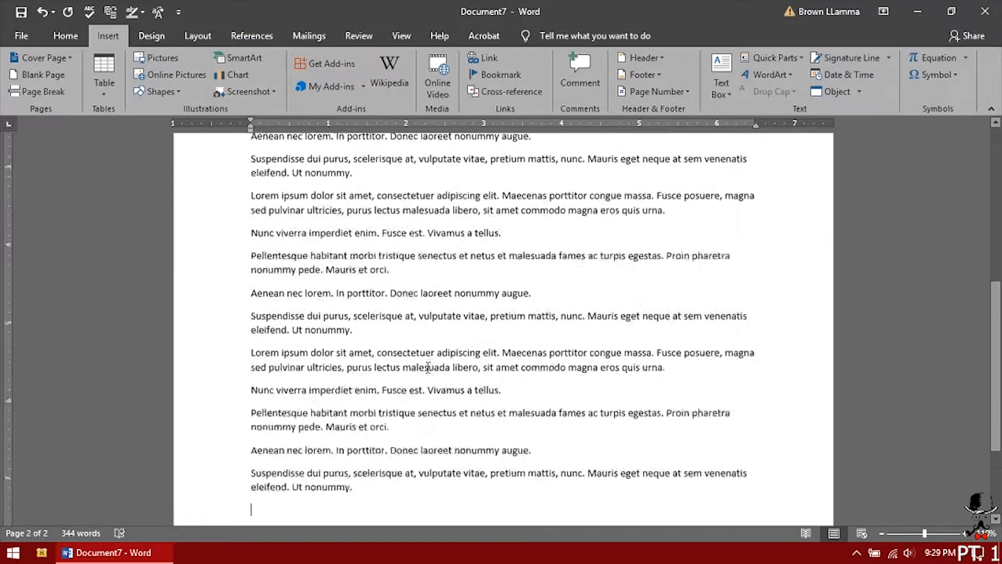
scroll(428, 368, "up", 5)
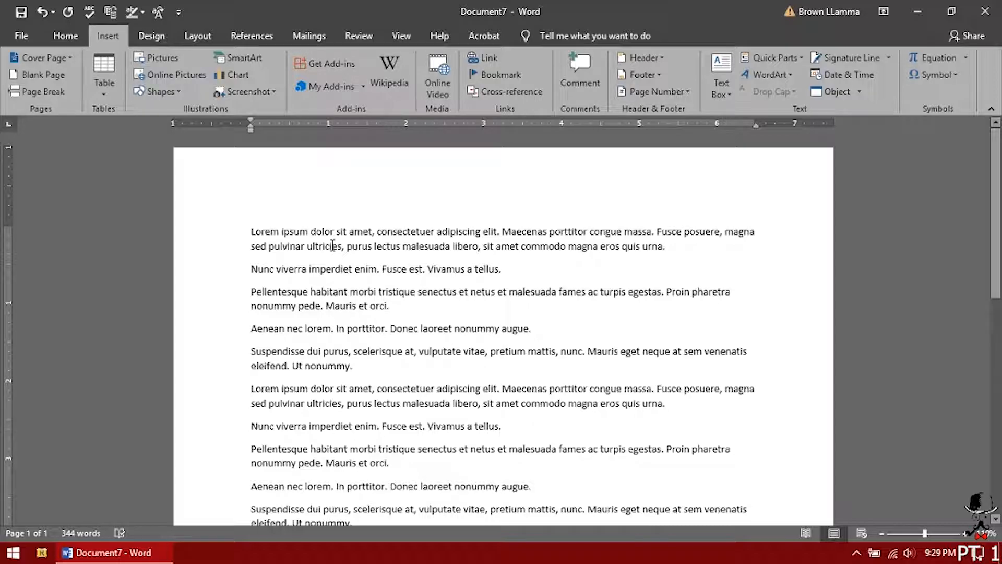
scroll(332, 245, "down", 8)
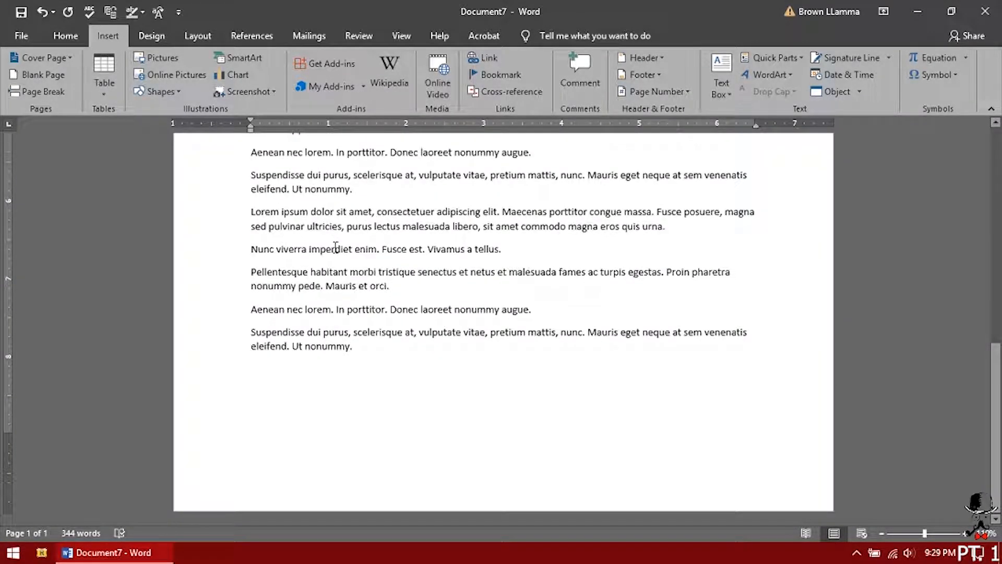
- Enter a row of l's in the blank space below the last paragraph, and delete the row again
right_click(330, 386)
left_click(287, 396)
mouse_move(370, 349)
left_mouse_down()
mouse_move(282, 309)
mouse_move(304, 331)
mouse_move(370, 347)
left_mouse_up()
double_click(358, 416)
key("ctrl+z")
double_click(363, 416)
type("llll")
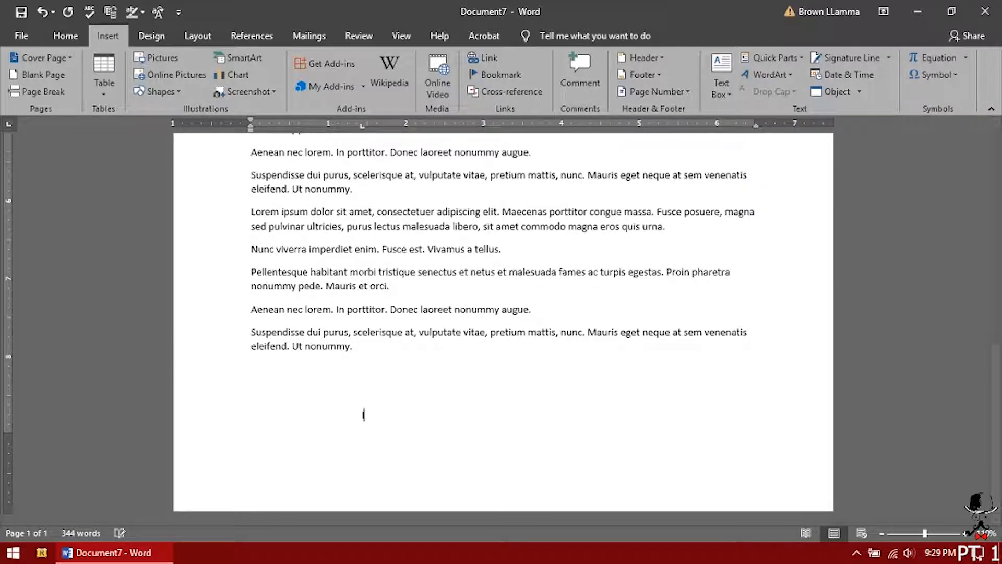
type("lllllllll")
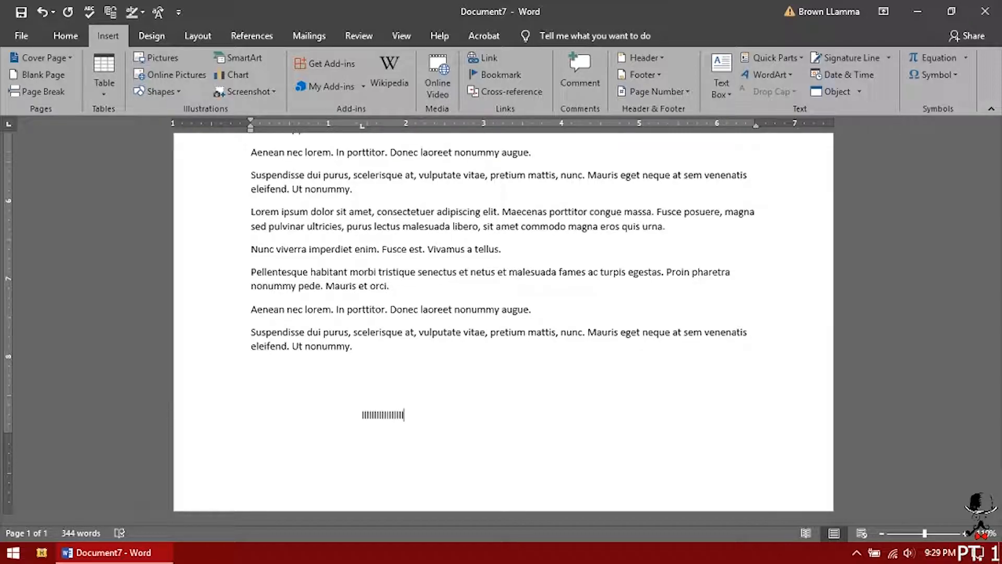
key("BackSpace")
key("BackSpace")
key("BackSpace")
key("BackSpace")
key("BackSpace")
key("BackSpace")
key("BackSpace")
key("BackSpace")
key("BackSpace")
key("BackSpace")
key("BackSpace")
key("BackSpace")
- Add "yvivi" below the last paragraph, and clear the entire document
type("yvivi")
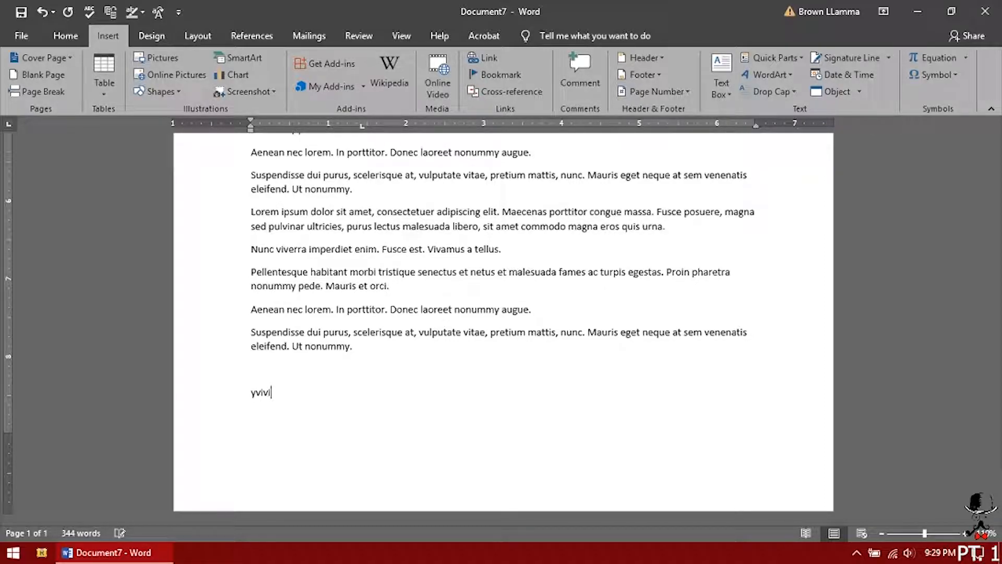
key("ctrl+a")
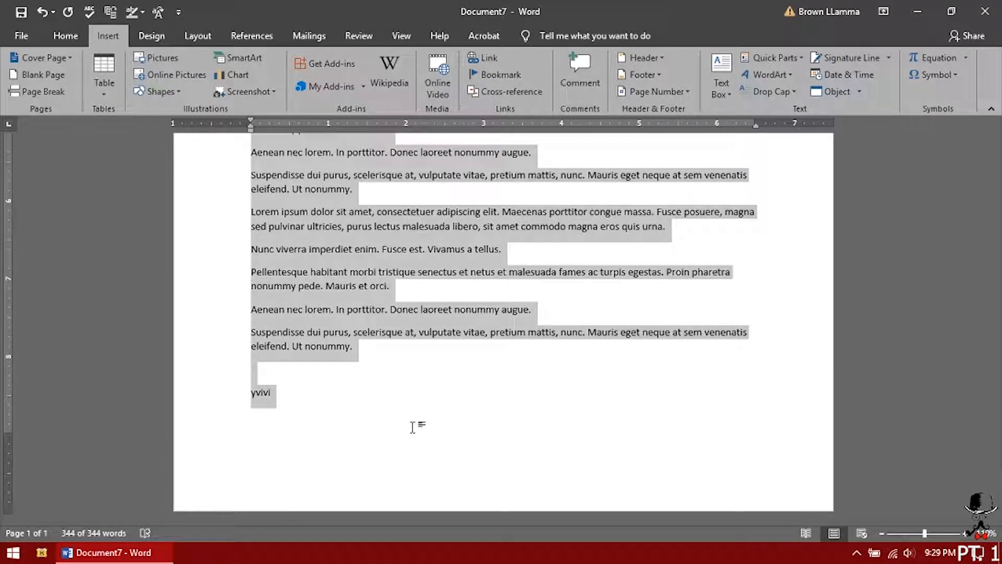
key("BackSpace")
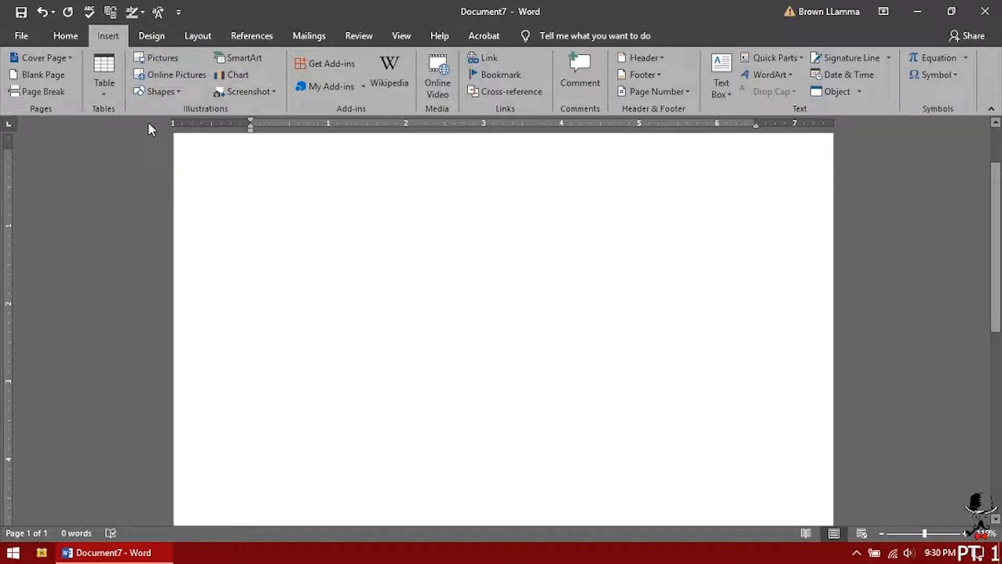
- Insert the picture 0.jpg from the Pictures folder, and preview picture styles on it
left_click(154, 59)
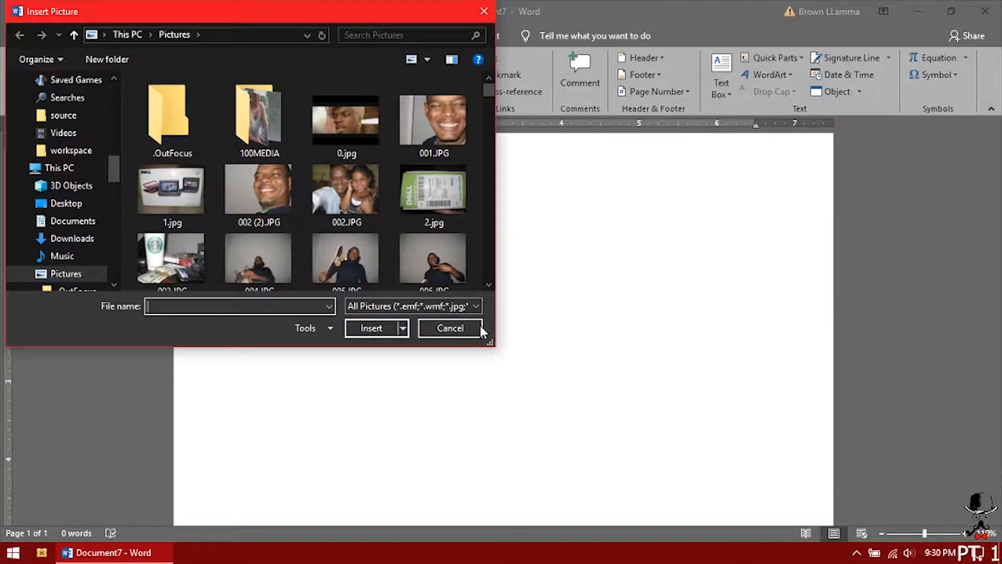
left_click_drag(493, 342, 571, 414)
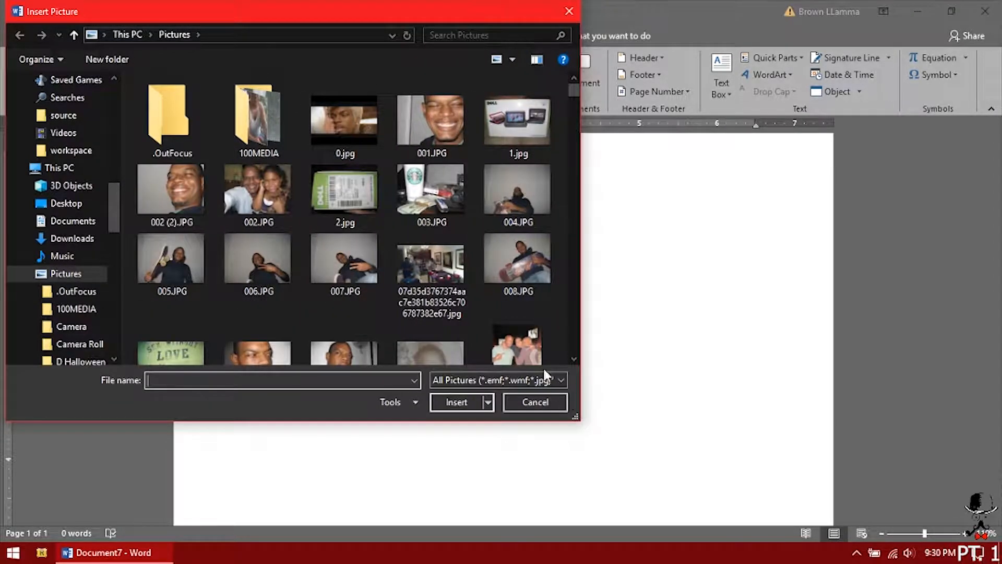
double_click(340, 126)
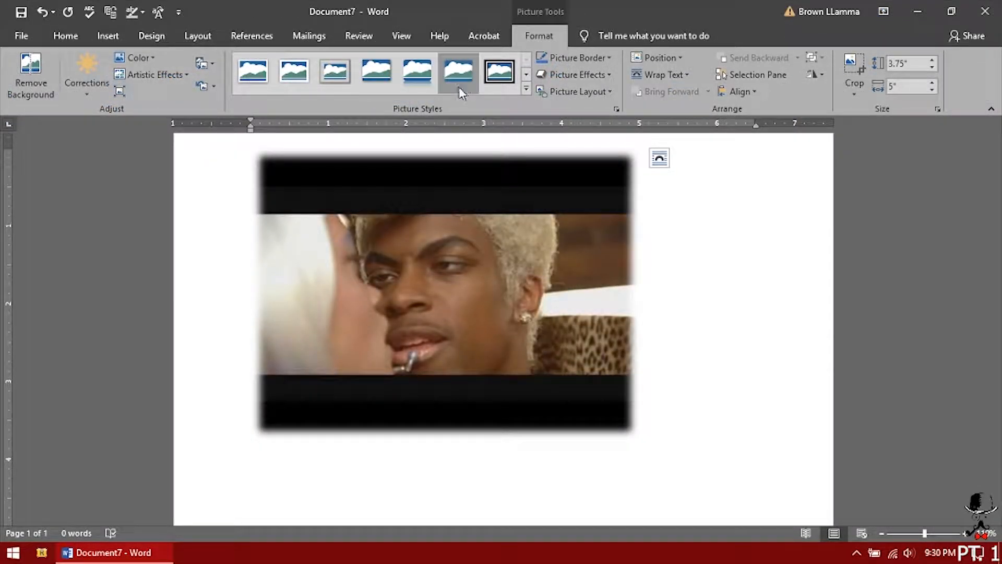
left_click(423, 86)
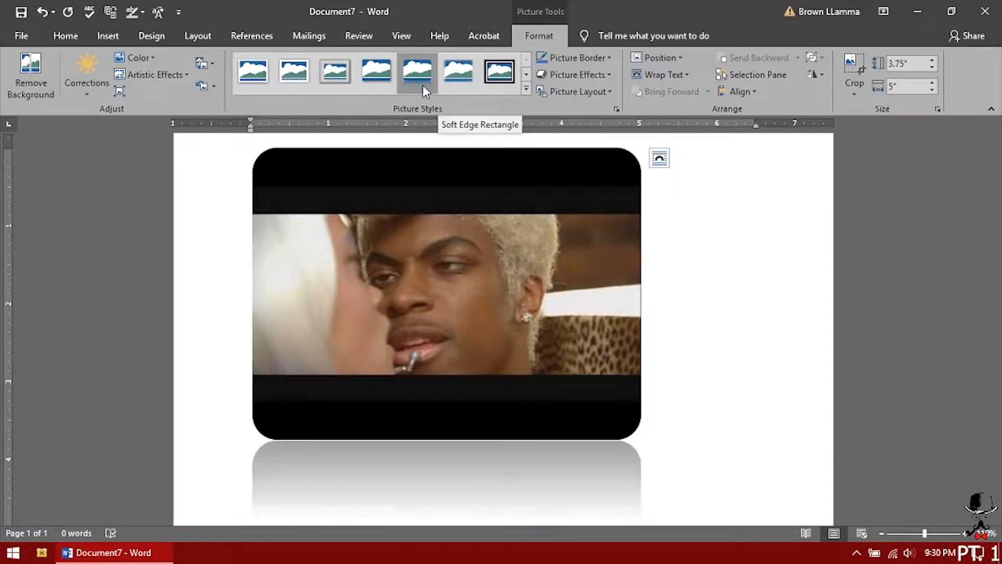
- Remove the picture's background with the automatic selection, and recolor the picture with a red variation
left_click(26, 79)
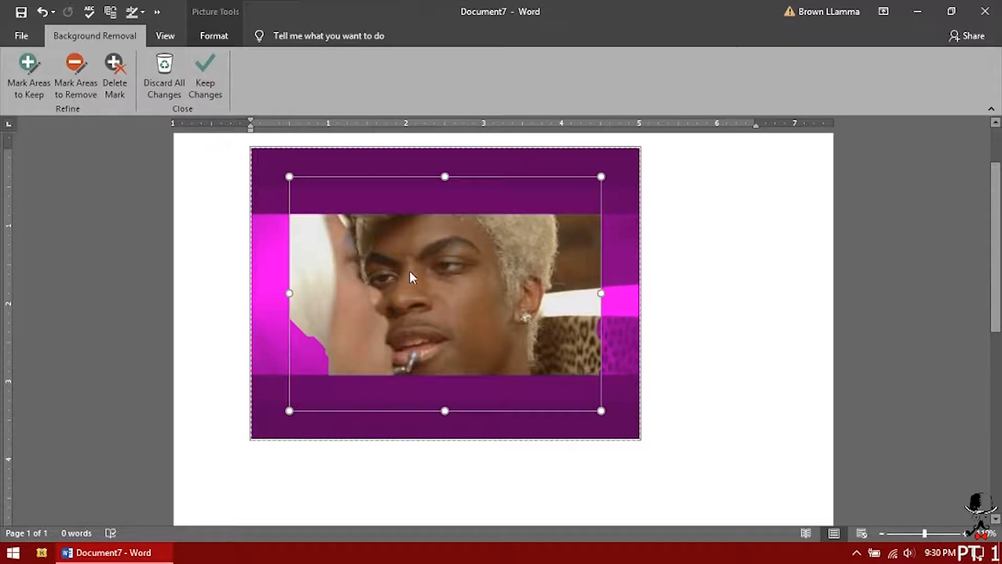
left_click(207, 73)
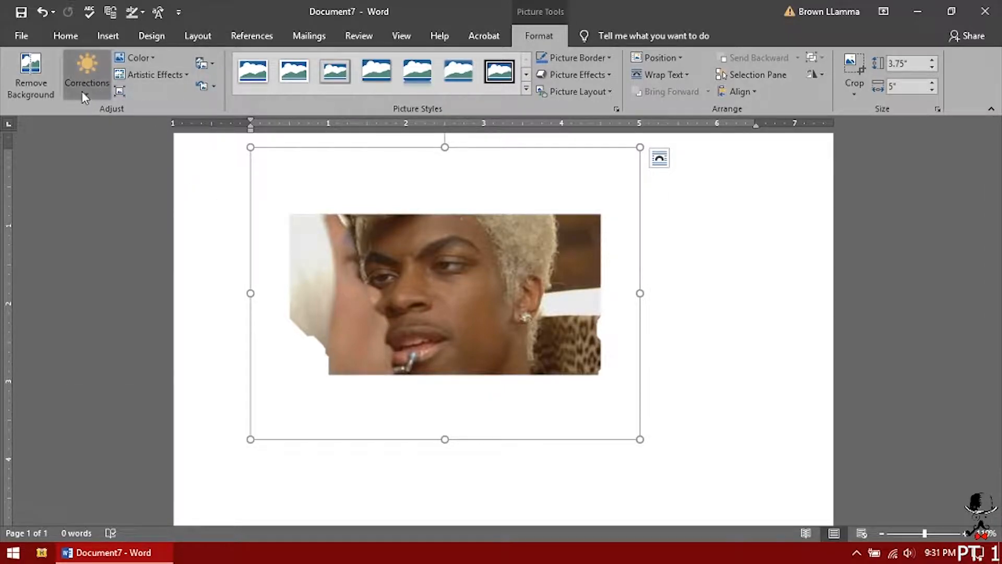
left_click(87, 79)
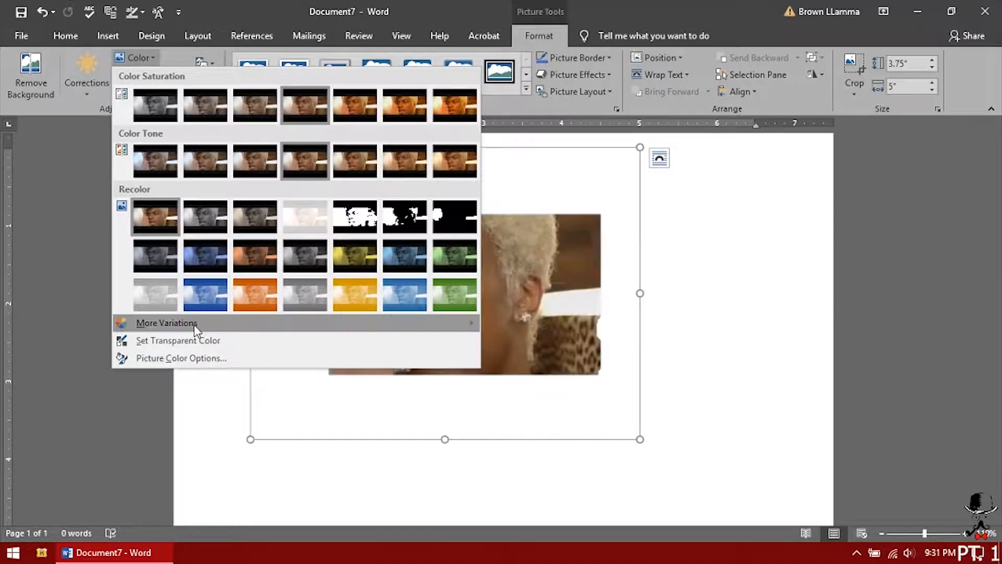
mouse_move(199, 322)
left_click(498, 418)
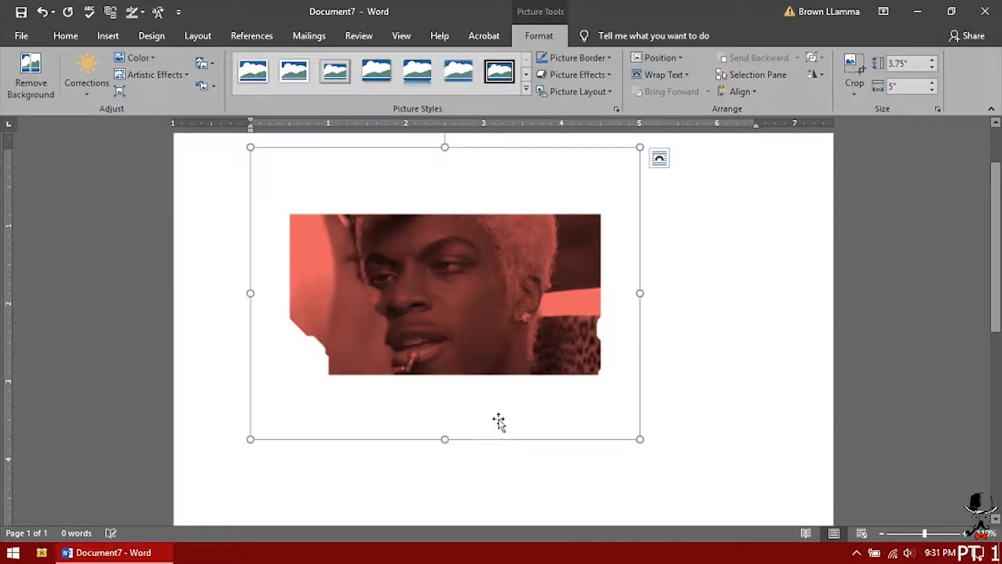
- Preview artistic effects on the picture, and compress only this picture at the default resolution with its cropped areas deleted
left_click(167, 77)
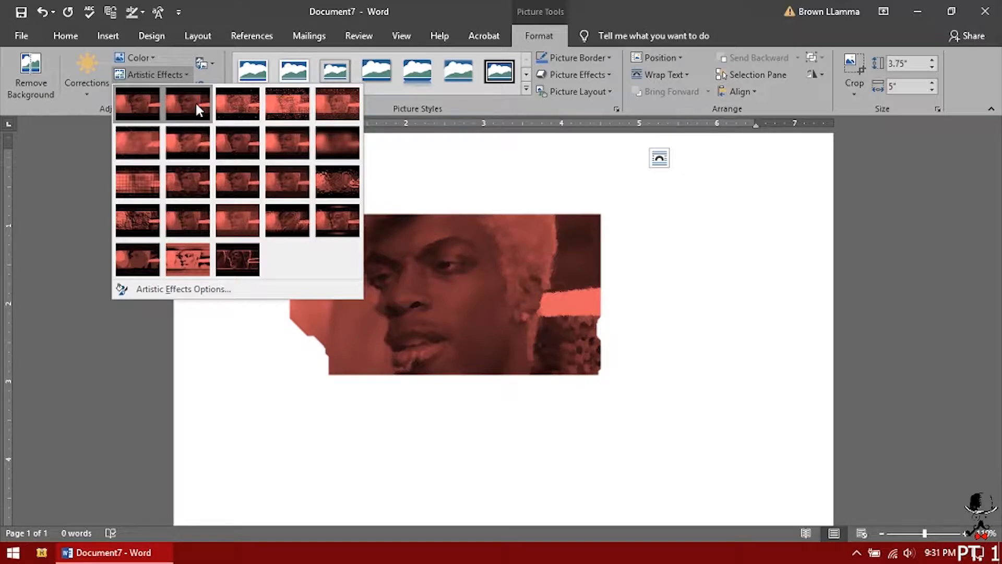
left_click(151, 124)
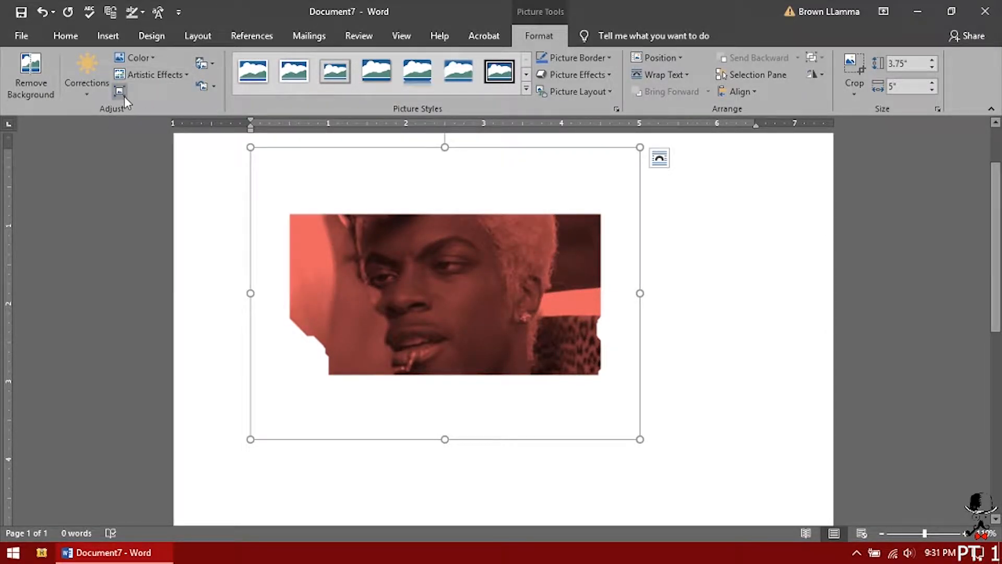
left_click(124, 96)
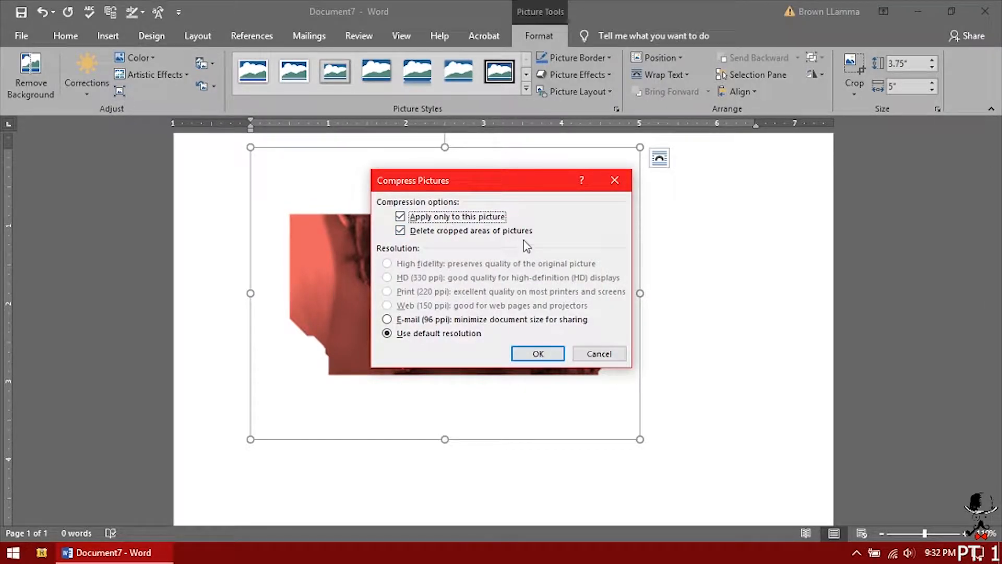
left_click(543, 352)
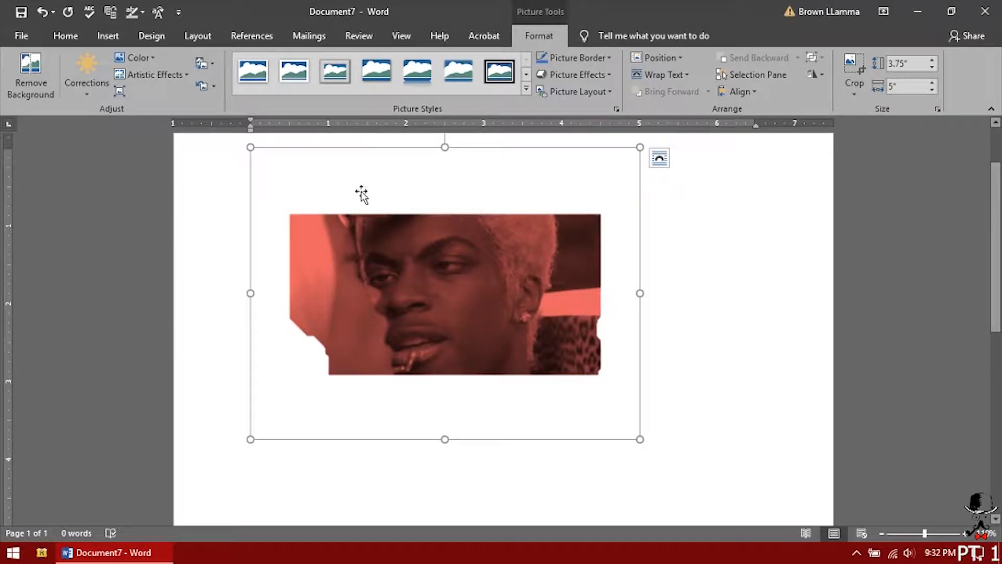
- Replace the recolored picture with 0.jpg from a file in the Pictures folder
left_click(207, 68)
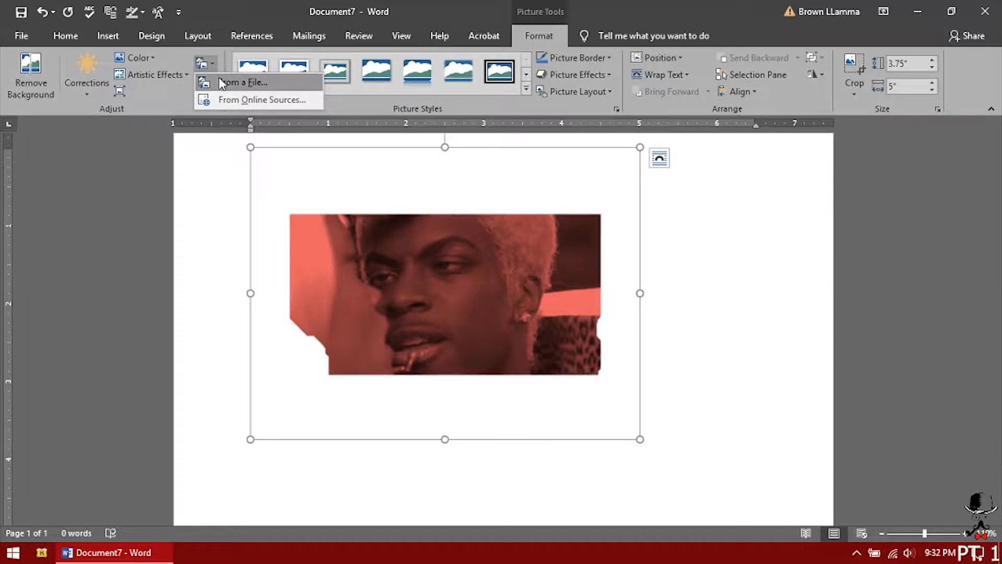
left_click(219, 79)
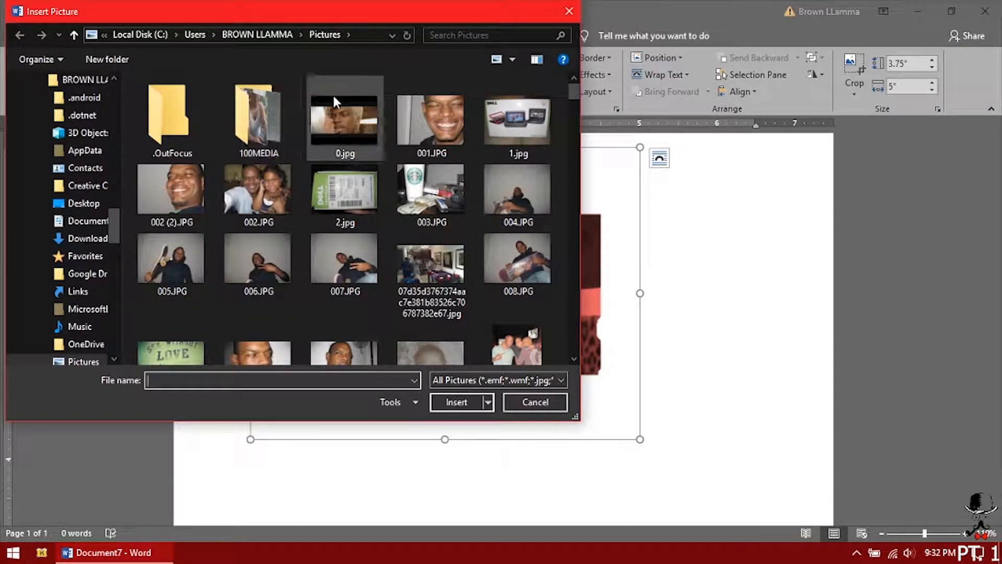
double_click(353, 97)
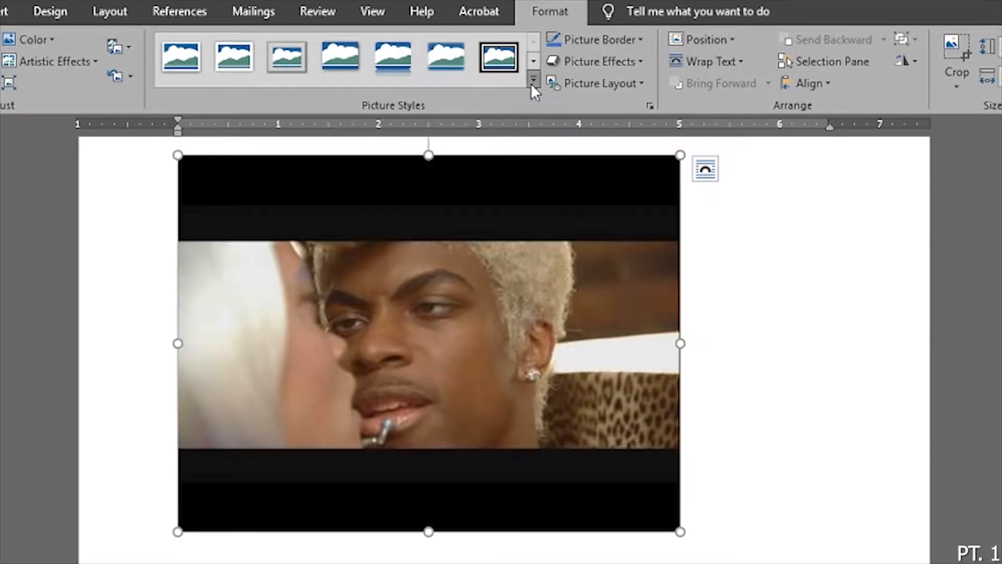
- Preview the full set of picture styles and the border colors on the picture
left_click(532, 81)
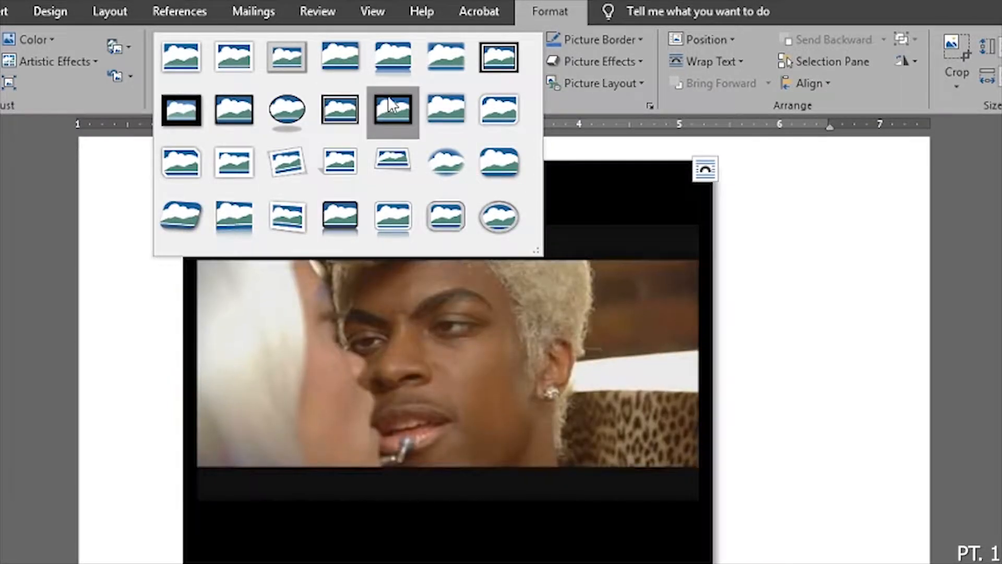
left_click(122, 233)
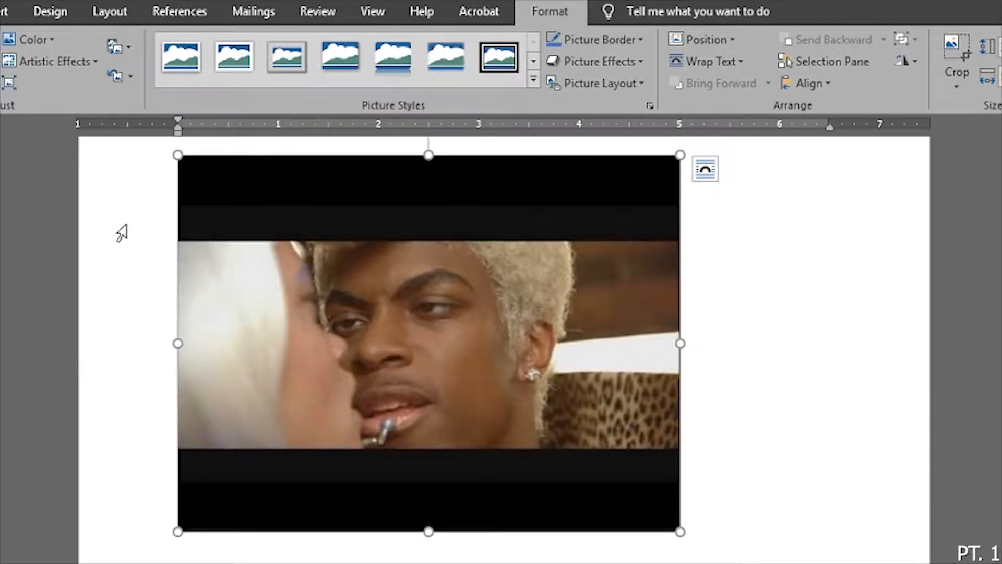
left_click(640, 39)
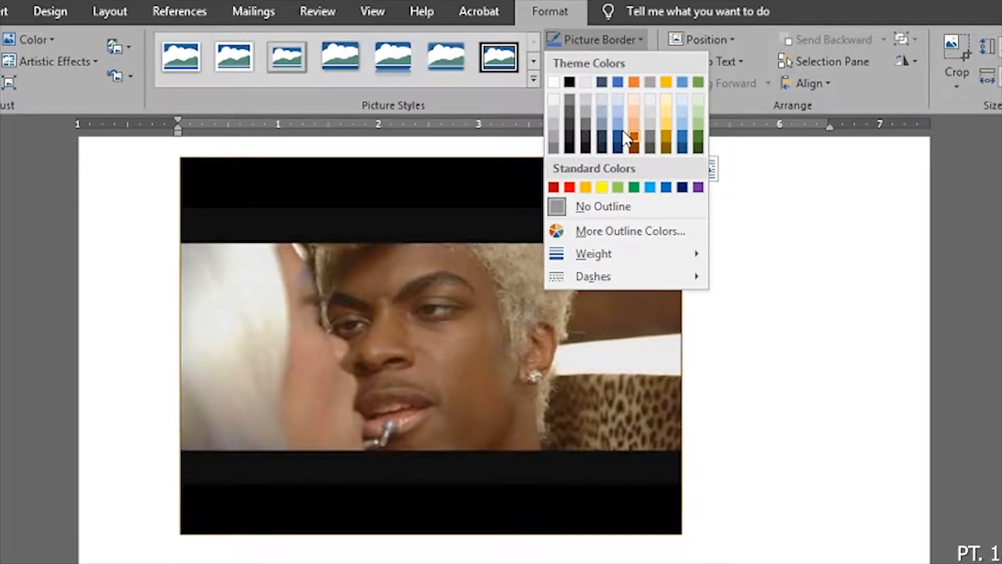
- Apply a Soft Edges effect to the picture
left_click(628, 58)
left_click(628, 59)
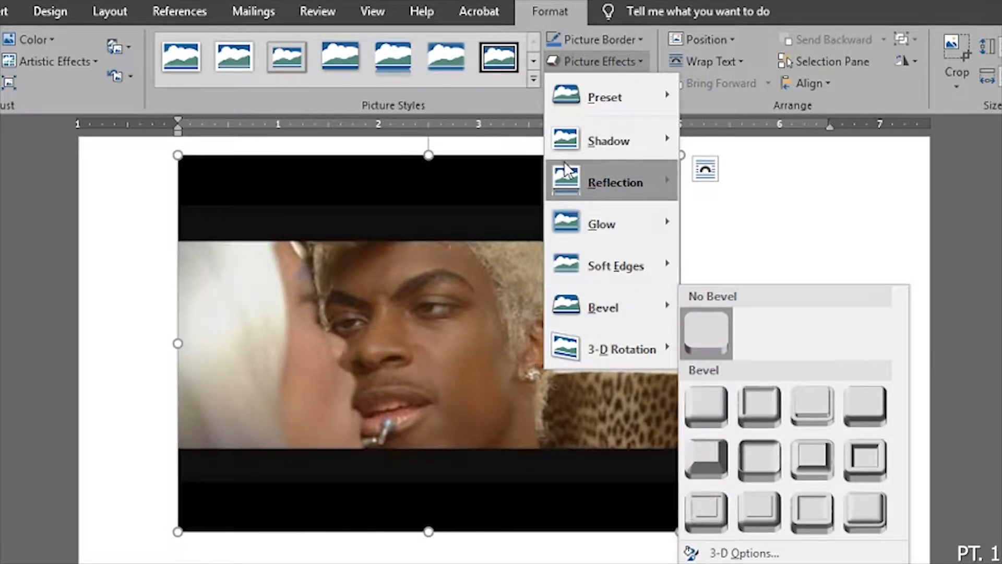
mouse_move(643, 271)
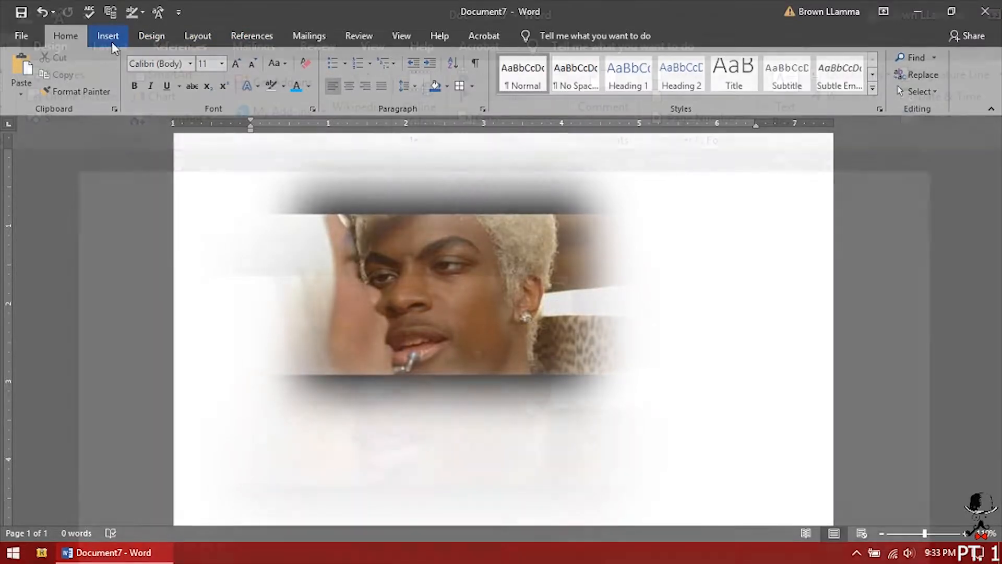
- Convert the soft-edged picture into a SmartArt graphic with the Captioned Pictures layout
left_click(111, 39)
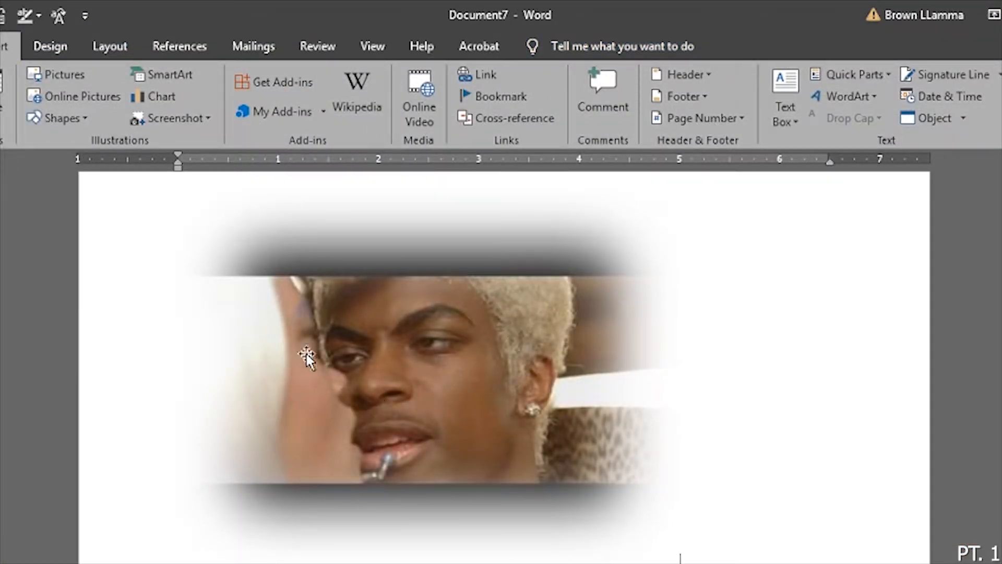
double_click(421, 382)
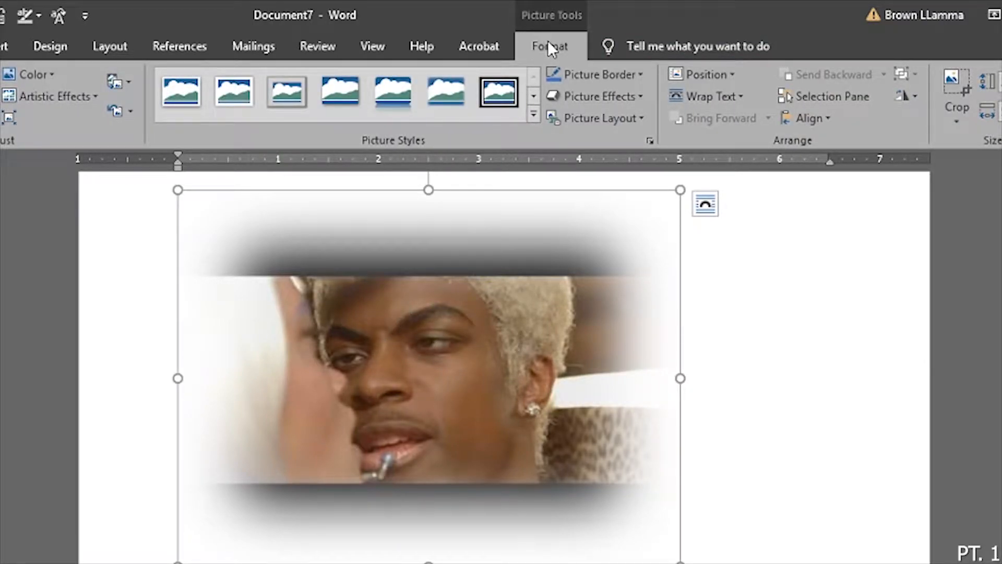
left_click(633, 117)
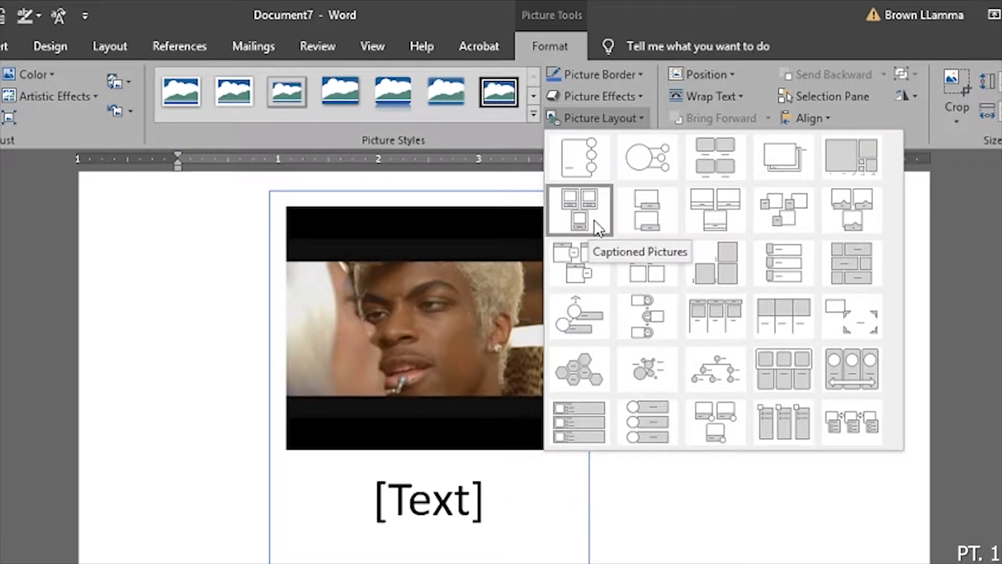
left_click(595, 224)
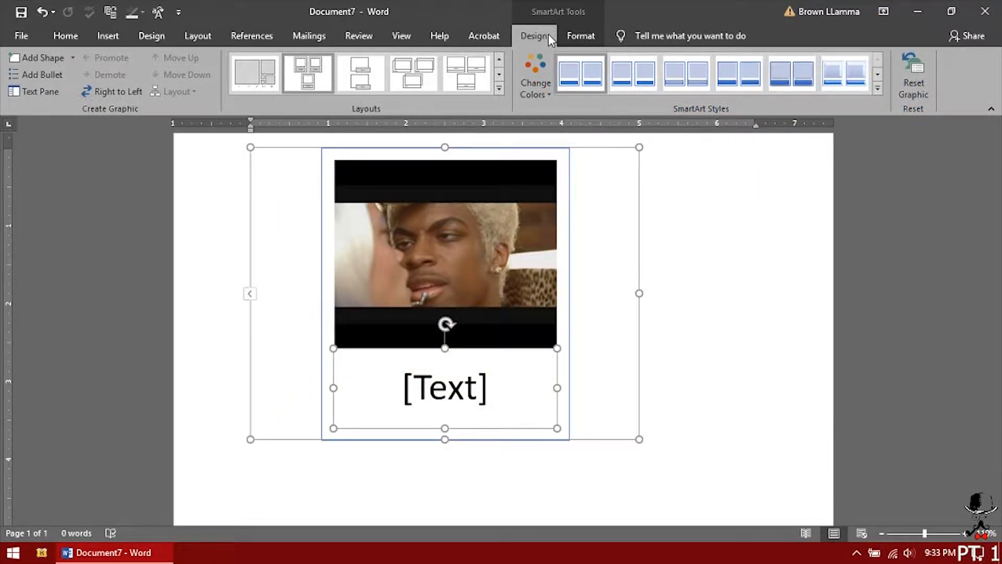
- Examine the SmartArt and picture formatting tools offered for the captioned picture and its frame
left_click(464, 269)
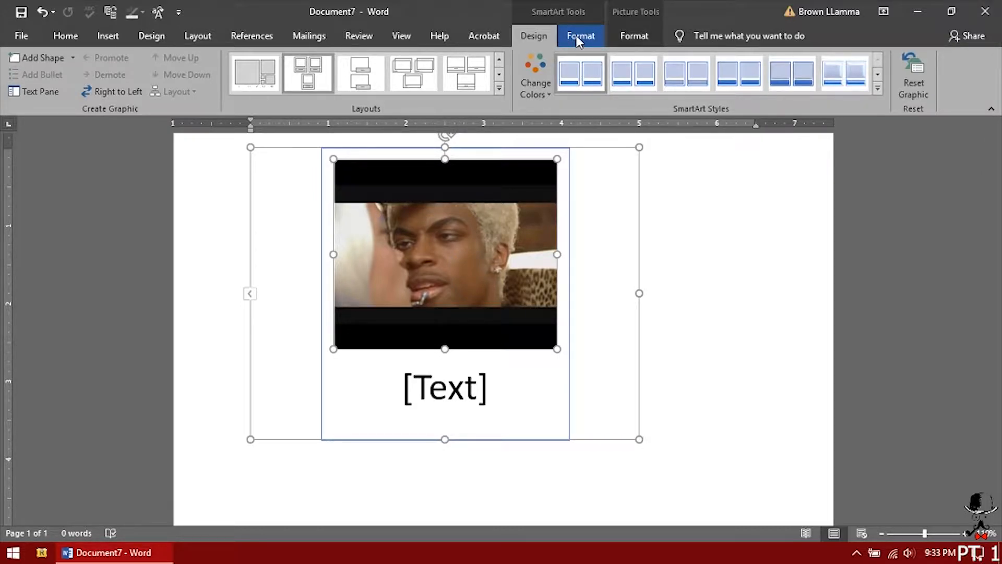
left_click(611, 284)
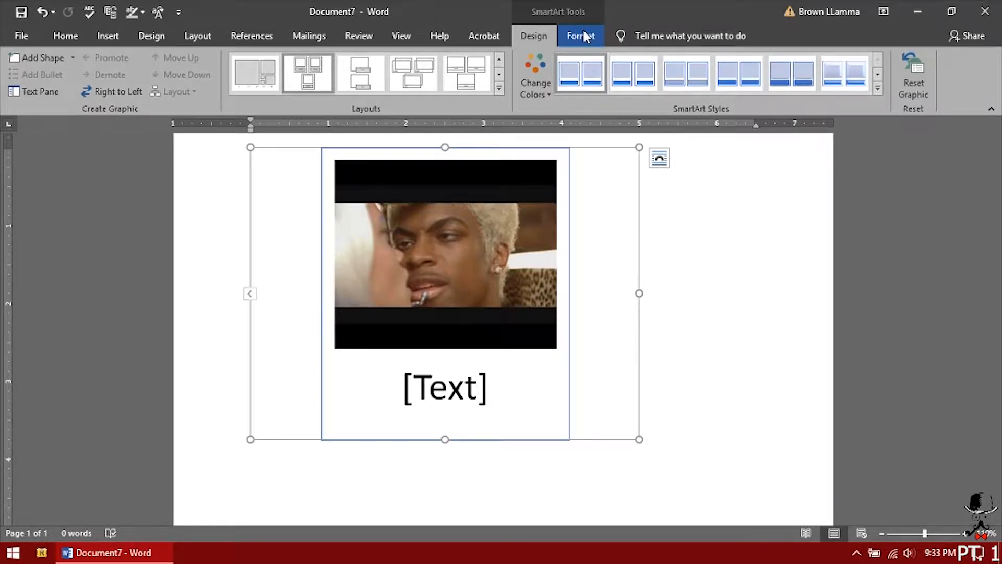
left_click(492, 245)
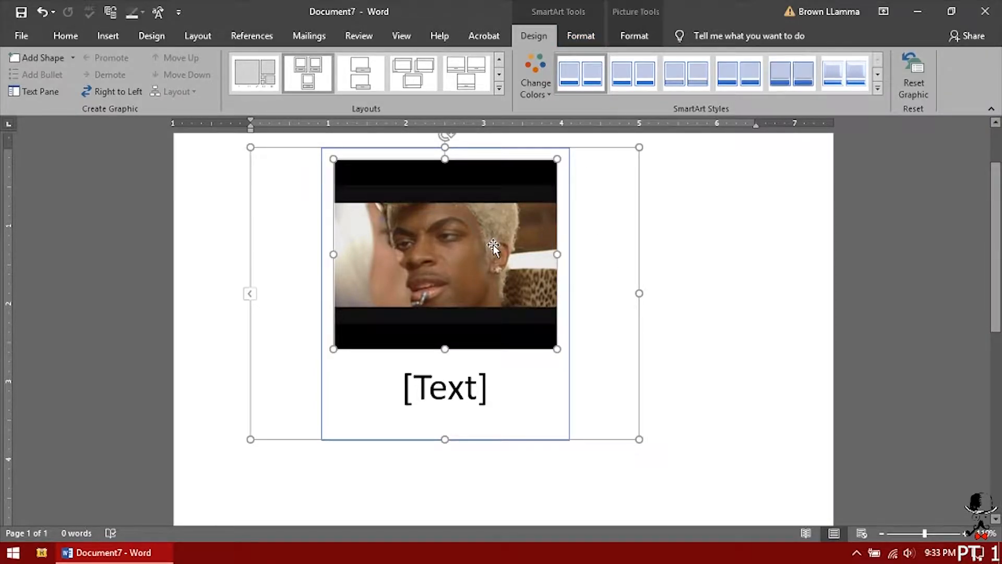
left_click(632, 35)
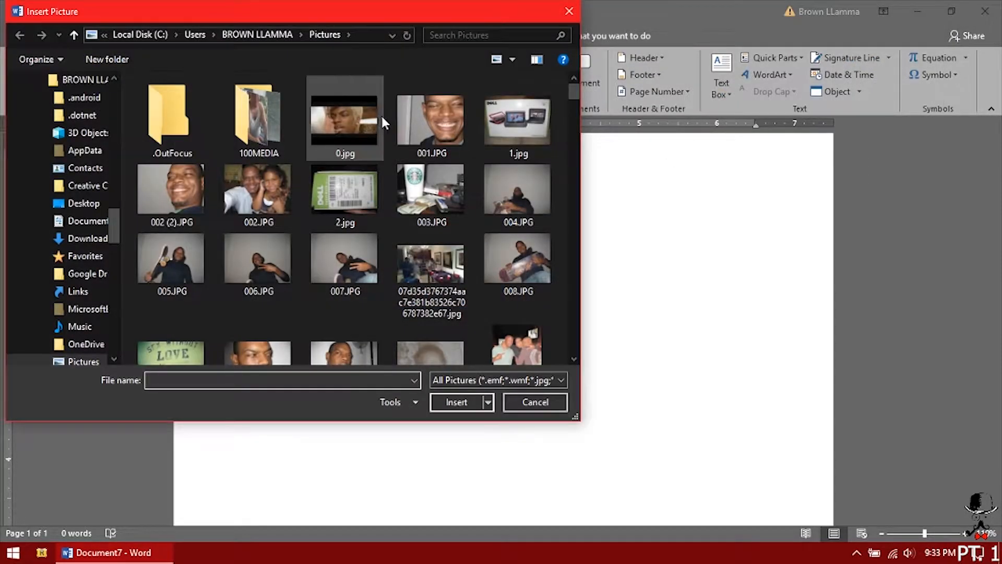
- Replace the captioned graphic with 0.jpg from the Pictures folder and preview the text wrapping options on it
double_click(382, 118)
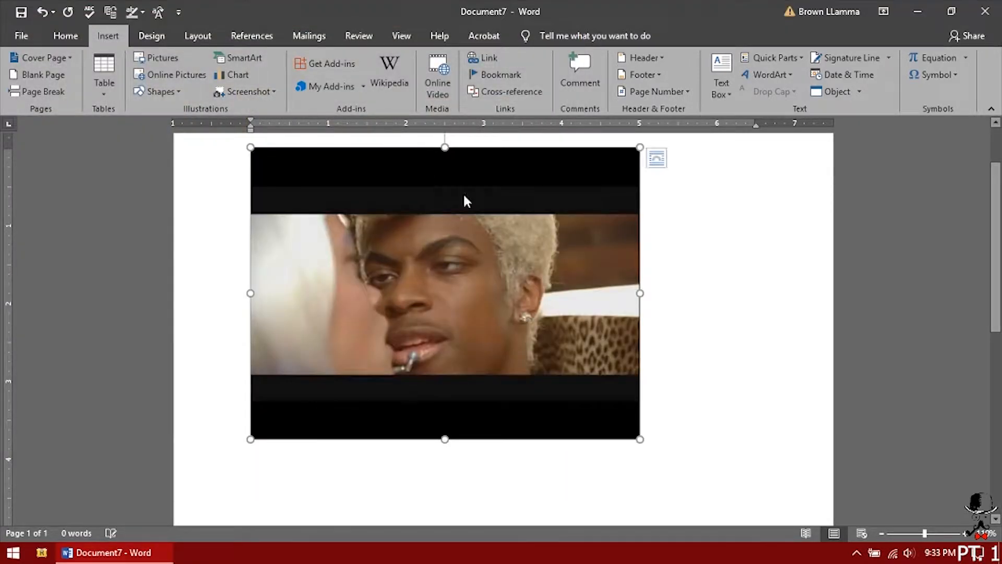
left_click(657, 75)
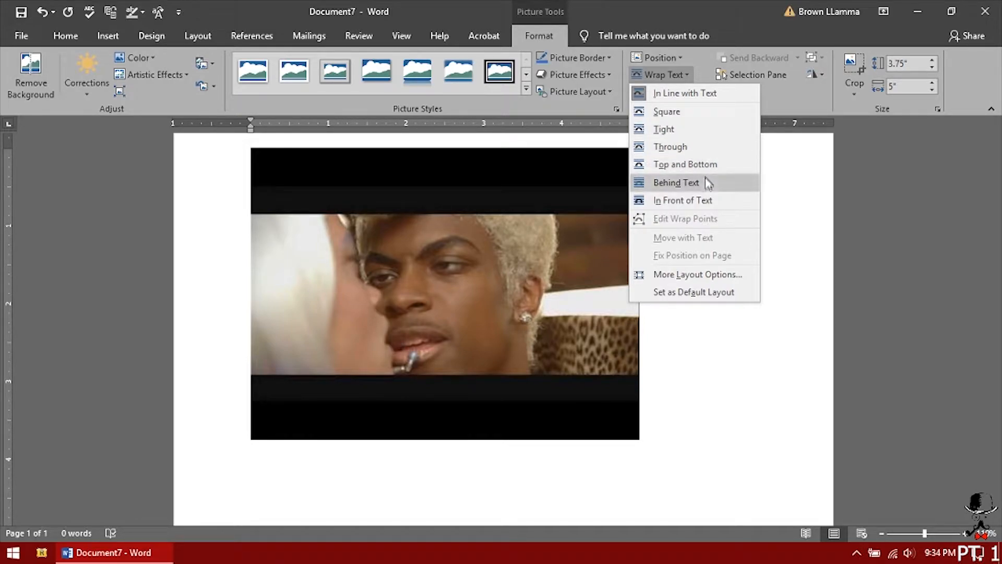
left_click(503, 480)
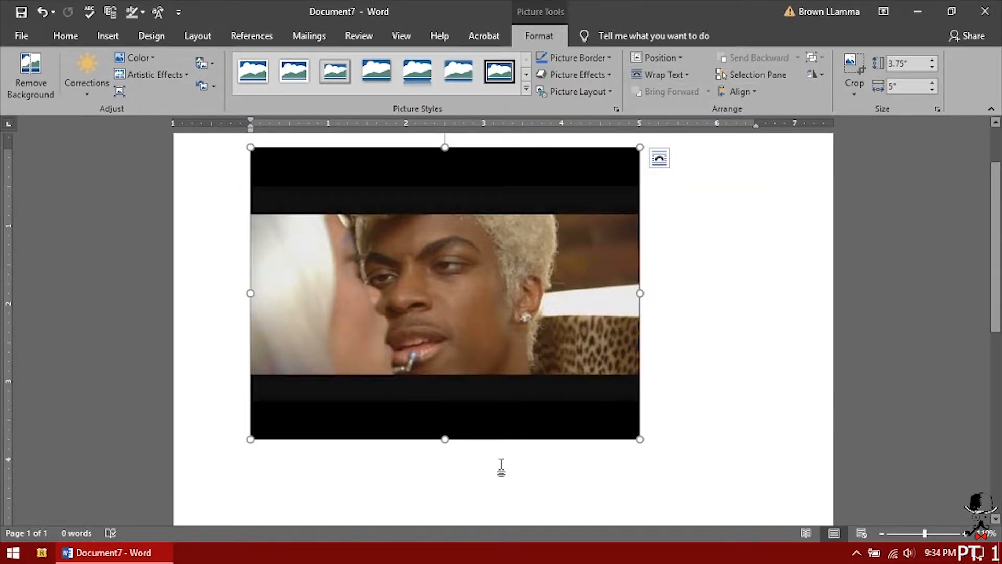
- Enter the text "Hello Wordl!" on the same line just before the picture
scroll(493, 460, "down", 2)
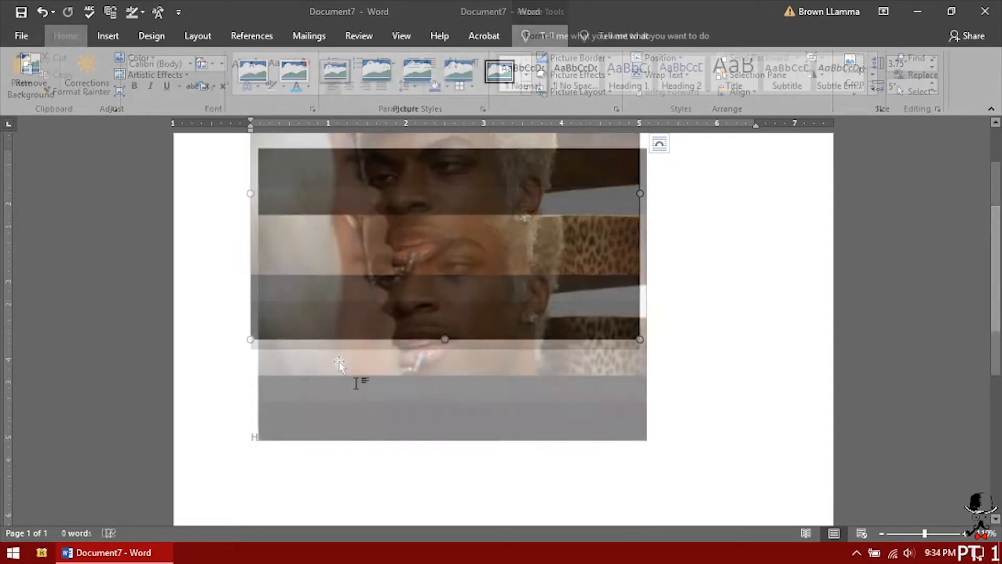
type("ello Wor")
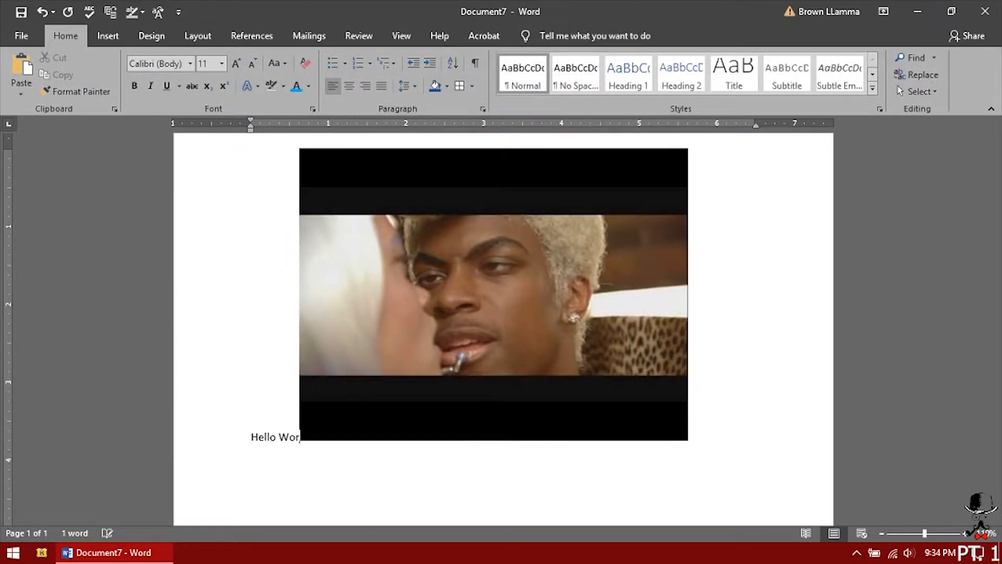
type("dl!")
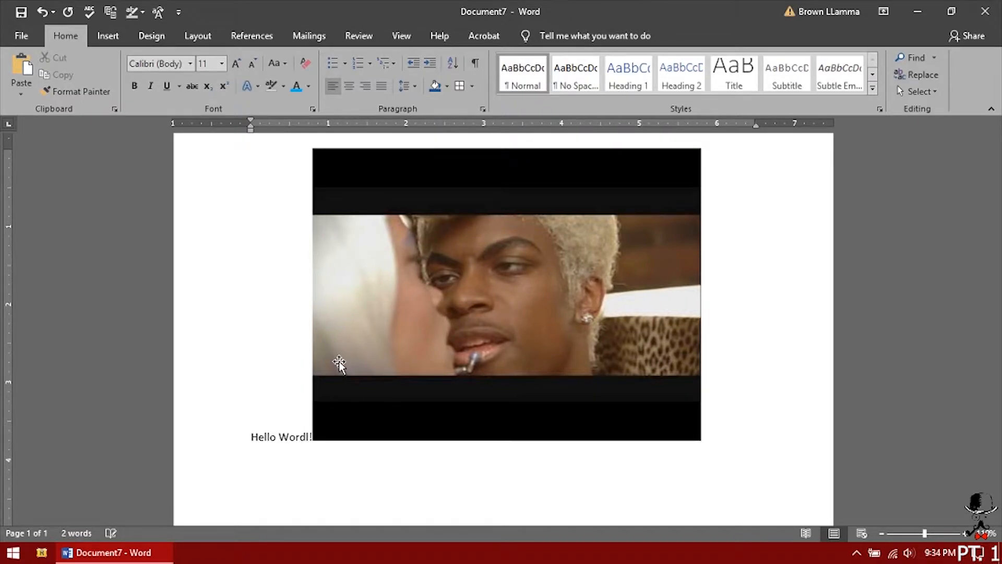
- Preview the text wrapping options on the picture next to the greeting text
triple_click(419, 420)
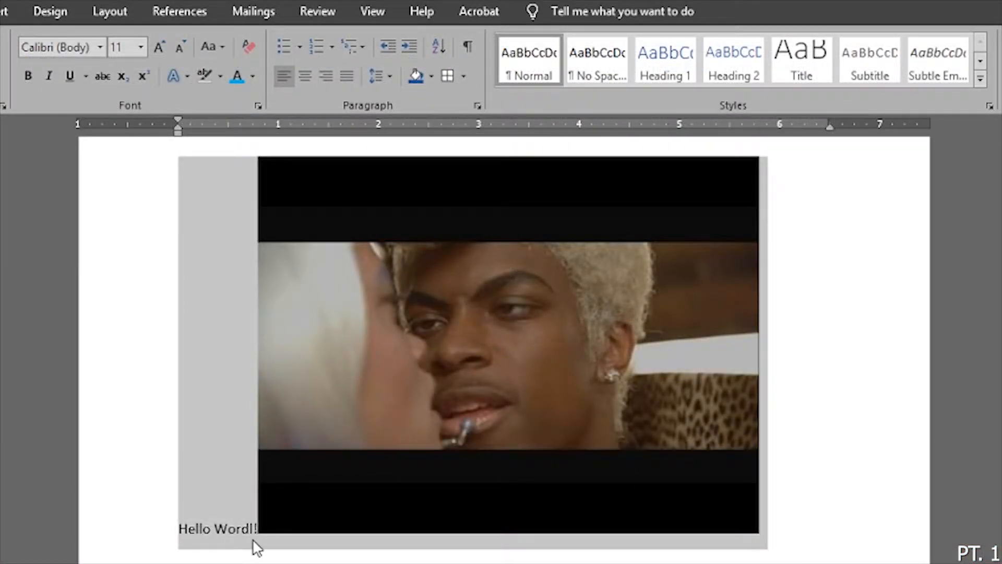
left_click(515, 317)
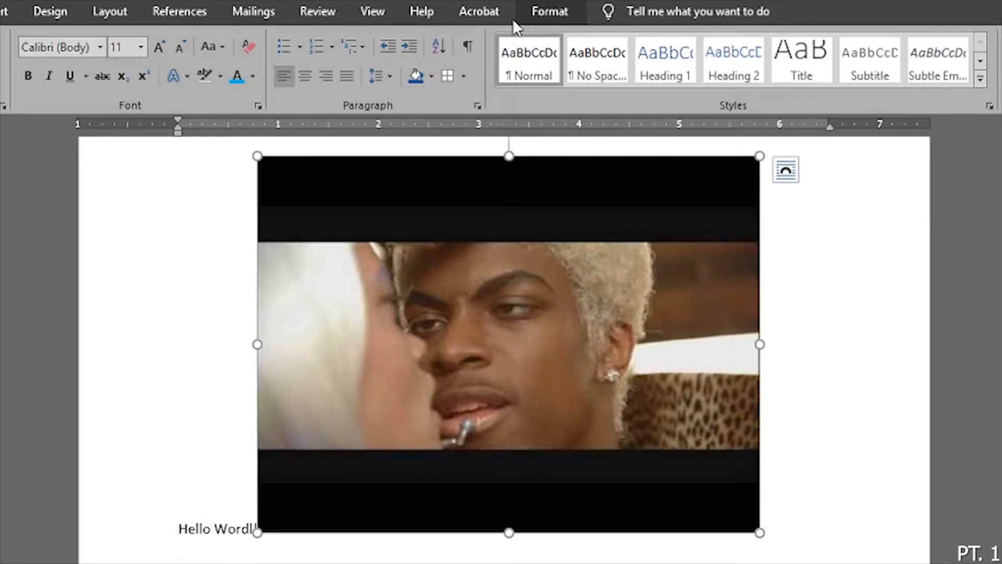
left_click(548, 11)
left_click(711, 61)
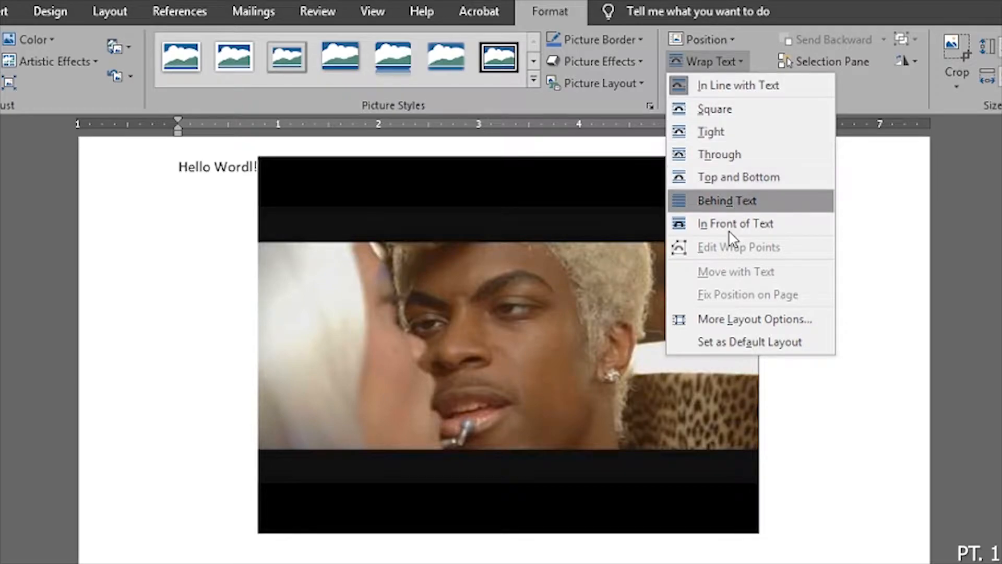
left_click(334, 563)
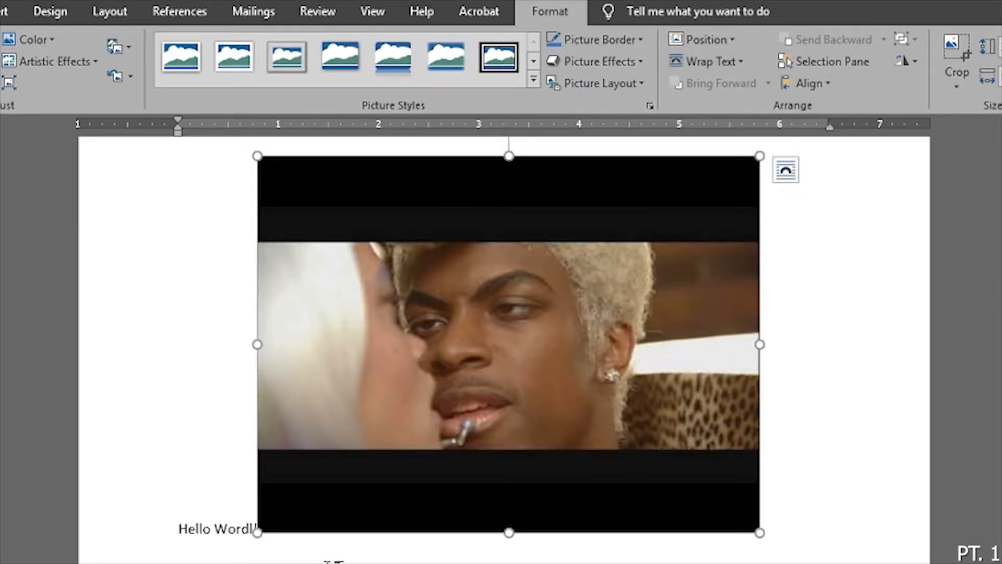
- Move the text "Hello Wordl" from before the picture to after it, and place it on a new line below
left_click_drag(439, 468, 770, 523)
left_click(190, 528)
left_click_drag(181, 528, 768, 515)
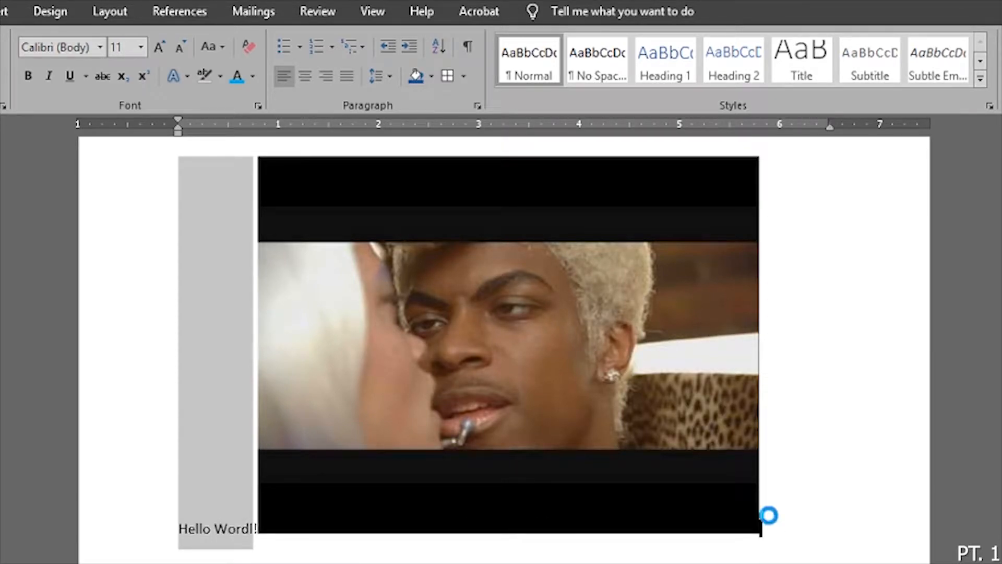
left_click(694, 532)
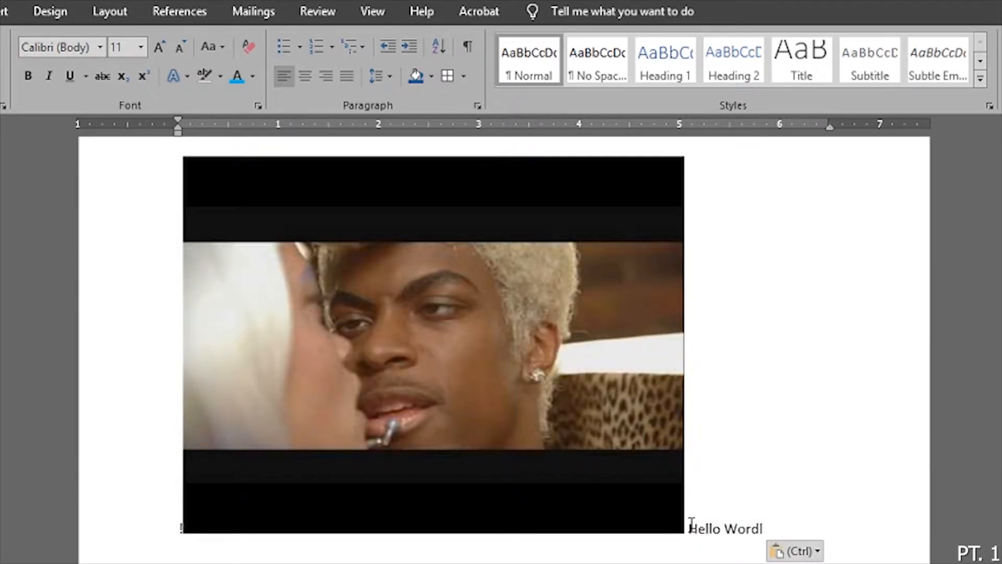
key("Return")
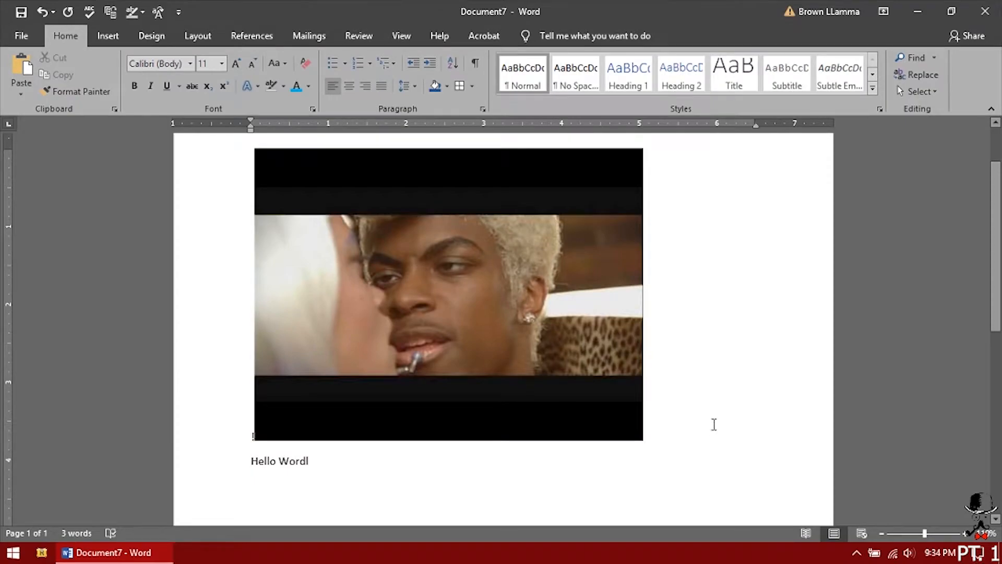
- Select the picture and review its alignment options
left_click(533, 339)
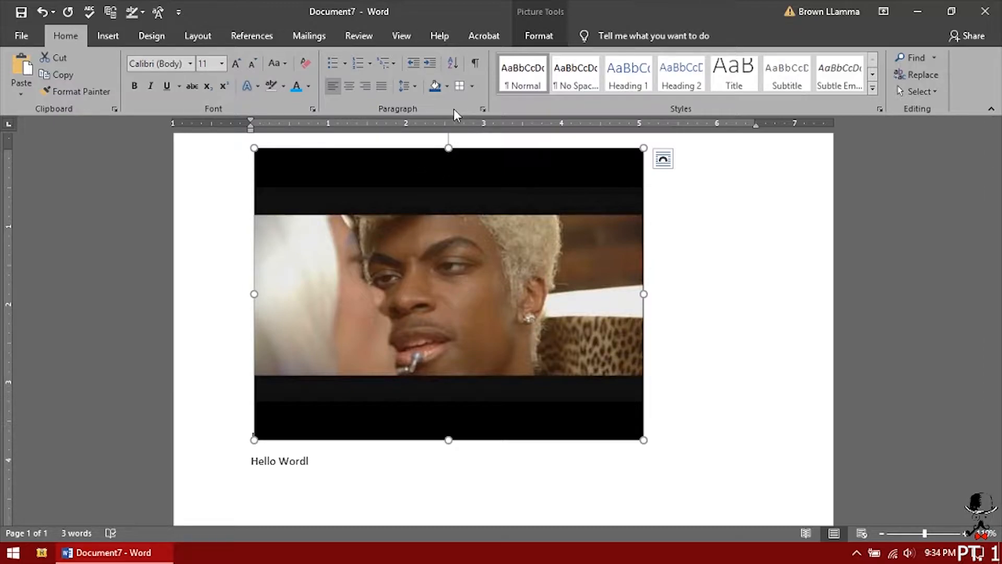
left_click(538, 36)
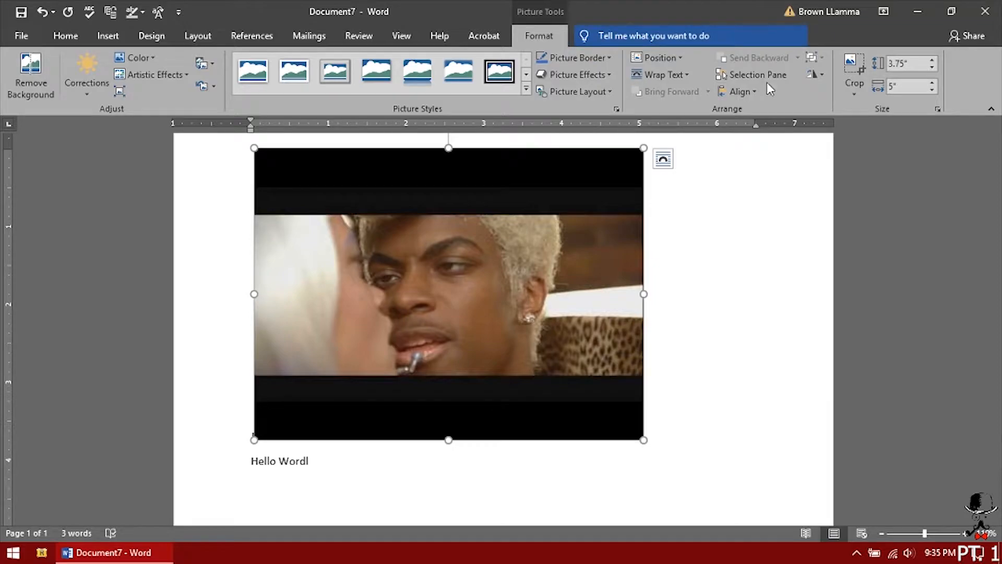
left_click(746, 94)
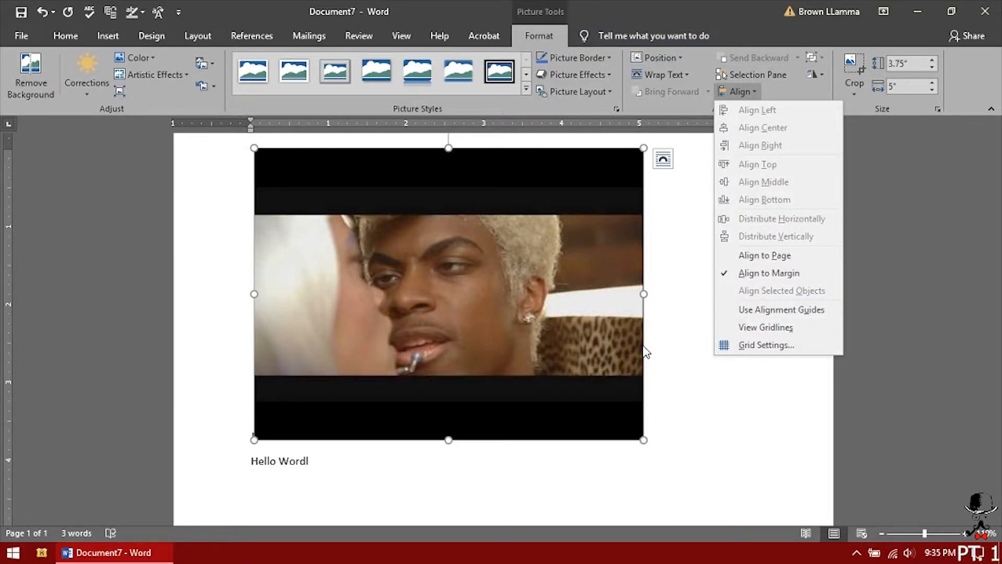
left_click(417, 259)
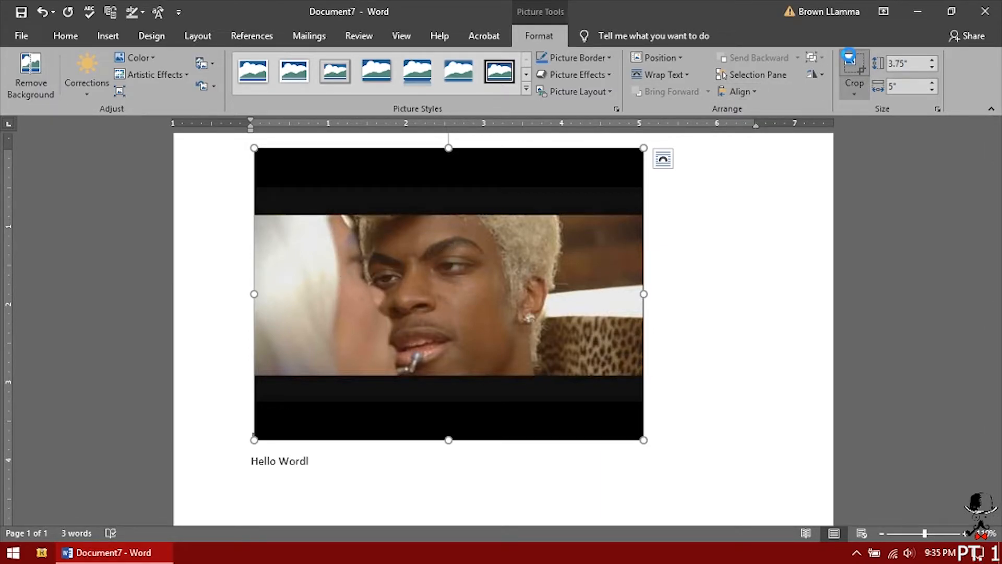
- Crop the picture from its lower-right and upper-left corners to about 2.1 inches high and 3.64 inches wide
left_click(854, 73)
left_click_drag(634, 433, 586, 376)
left_click_drag(259, 154, 302, 212)
left_click(511, 427)
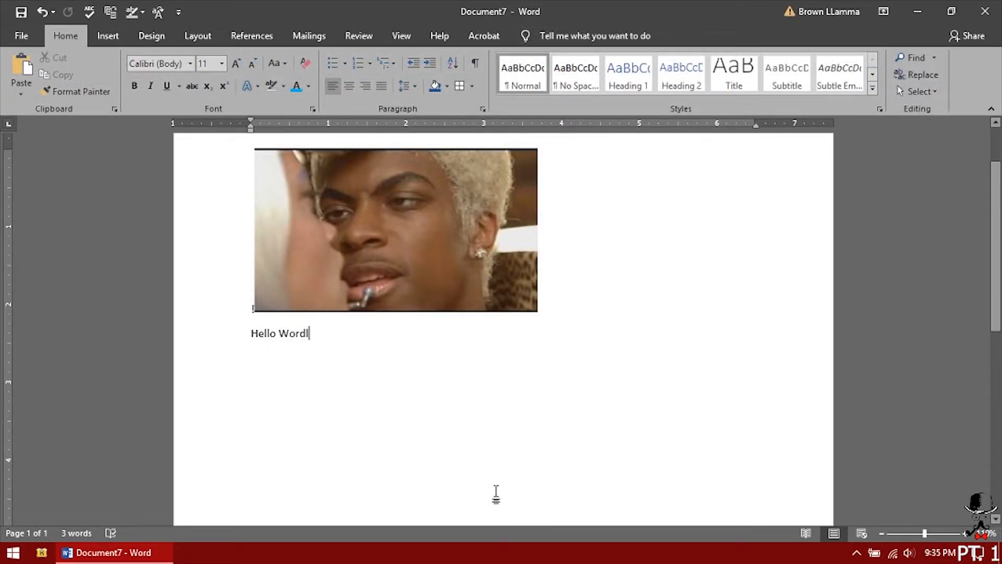
- Expand the picture's crop area at the lower-right corner and left edge to about 2.93 by 5.34 inches
left_click(446, 241)
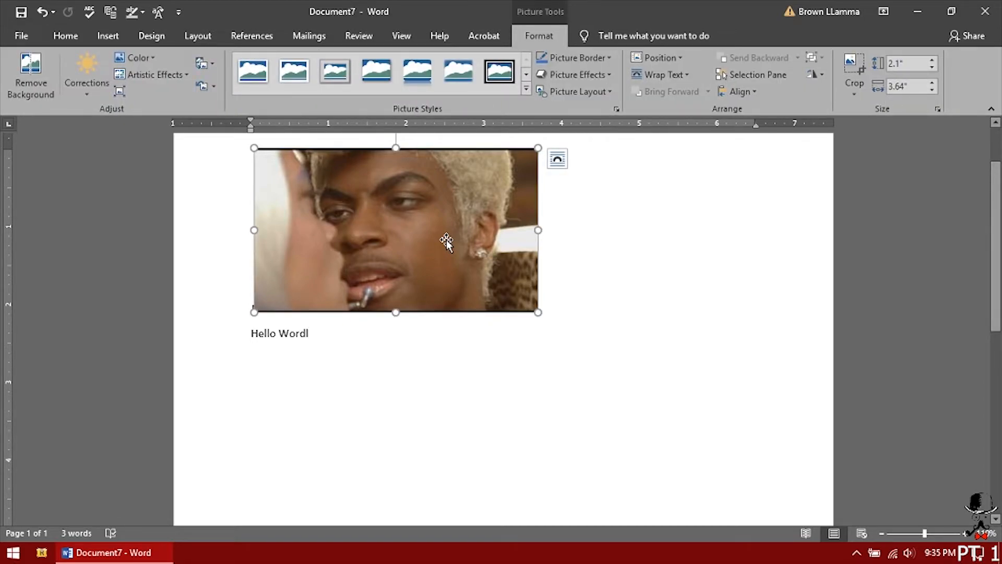
left_click(856, 63)
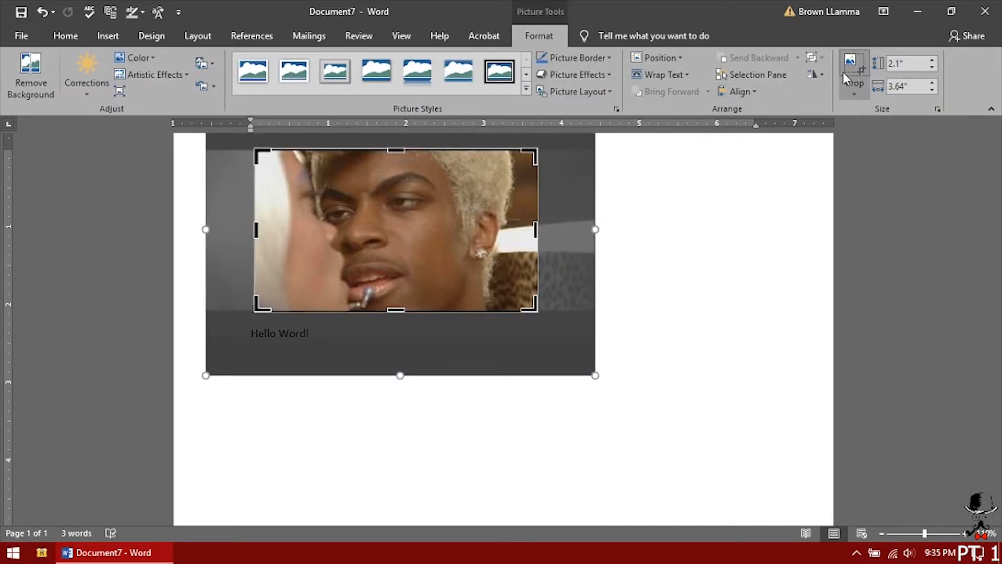
left_click_drag(535, 309, 594, 374)
left_click_drag(256, 262, 184, 264)
left_click(519, 430)
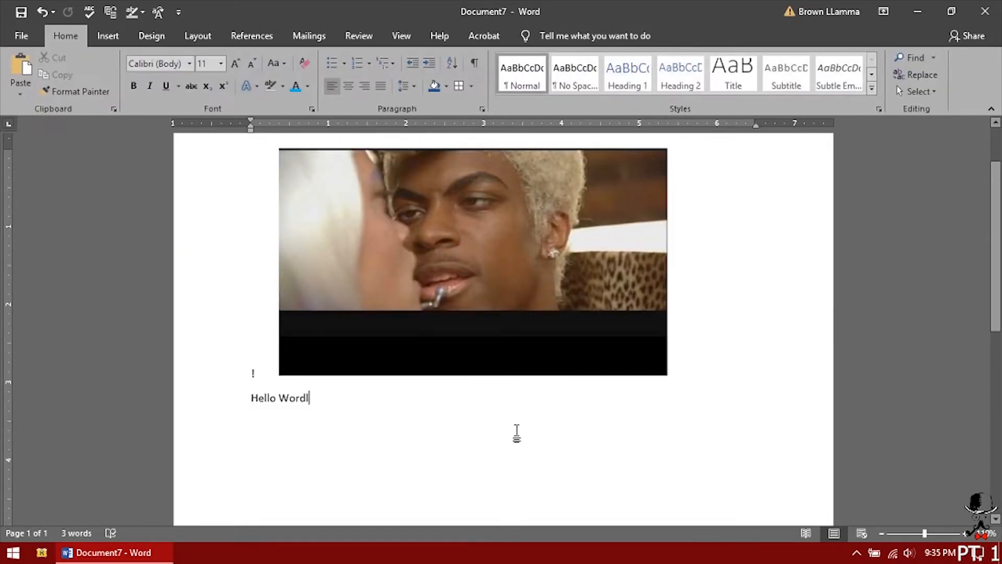
- Adjust the cropped picture's size in increments to 3.02 inches high and 5.5 inches wide
scroll(548, 426, "up", 2)
left_click(534, 343)
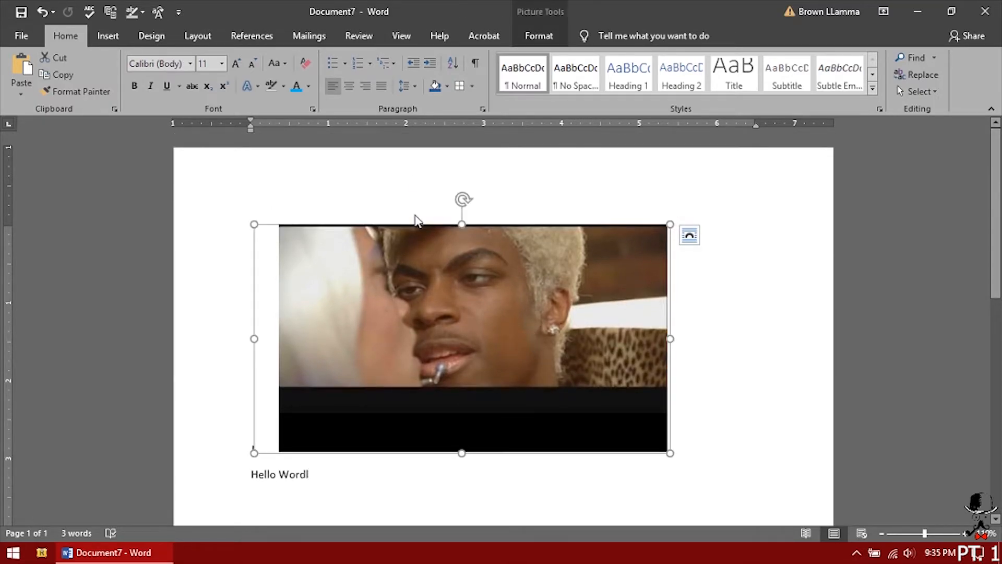
left_click(554, 41)
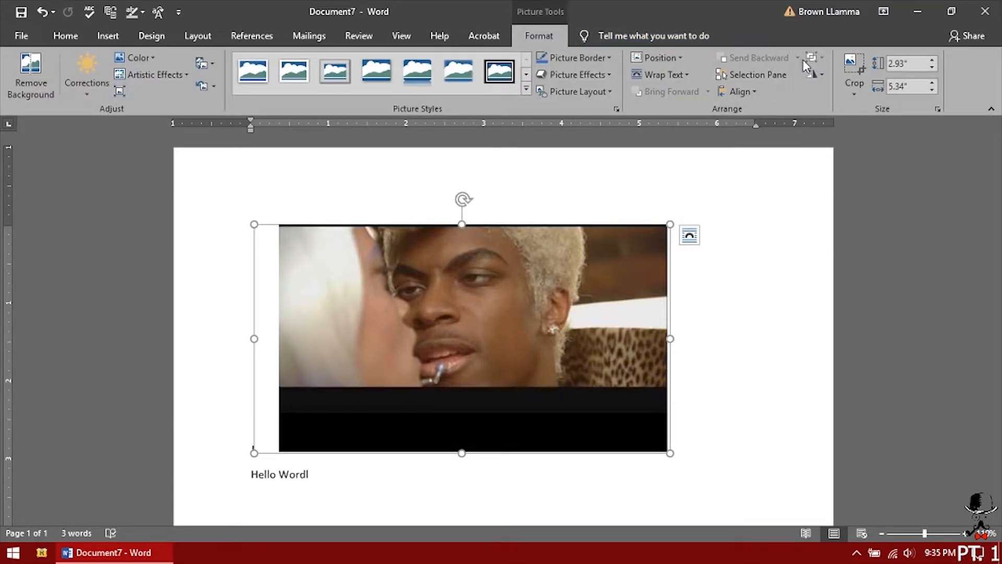
left_click(936, 60)
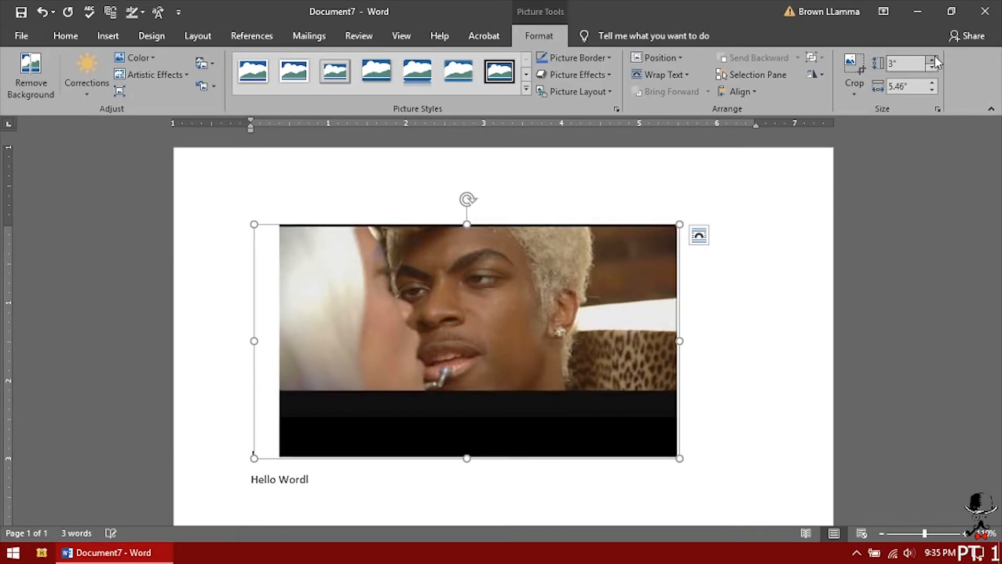
left_click(936, 60)
left_click(937, 89)
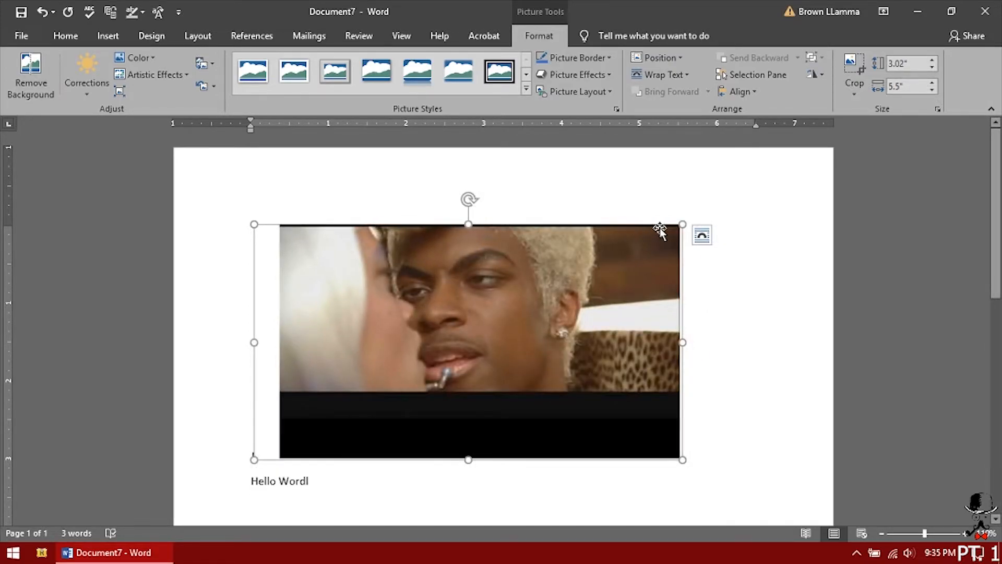
- Shrink the picture from its corner to about 1.98 by 3.96 inches, try rotating it, and deselect it
left_click_drag(684, 224, 225, 296)
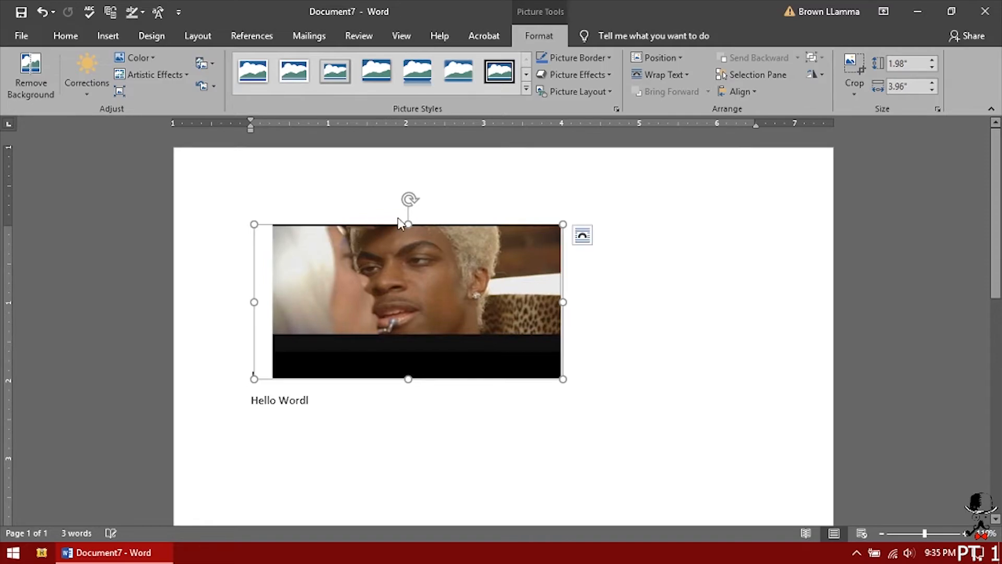
mouse_move(409, 199)
left_mouse_down()
mouse_move(398, 188)
mouse_move(351, 228)
mouse_move(252, 402)
mouse_move(471, 299)
mouse_move(608, 277)
mouse_move(470, 449)
mouse_move(230, 376)
mouse_move(438, 267)
mouse_move(414, 269)
mouse_move(409, 198)
left_mouse_up()
left_click(697, 348)
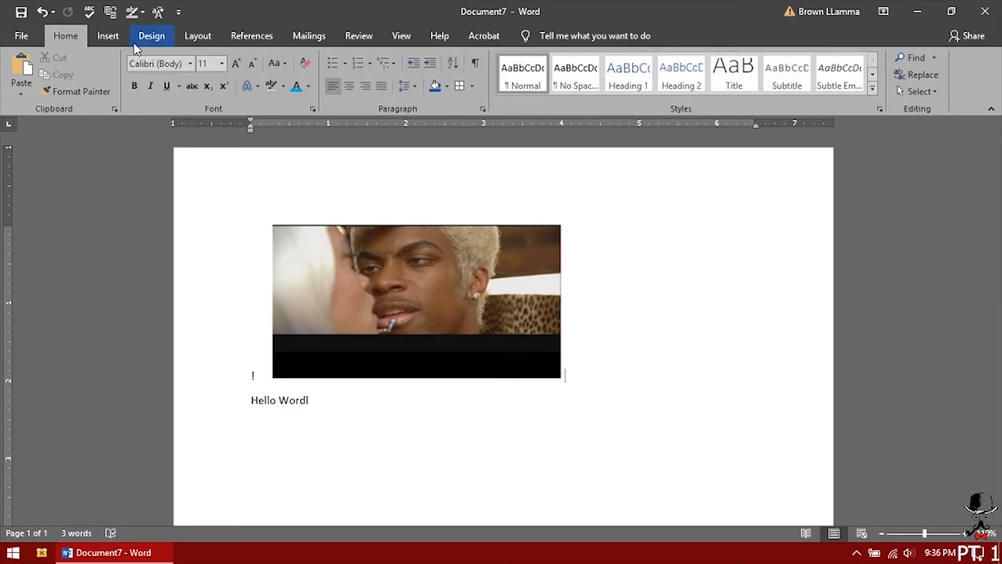
- Insert the picture 0.jpg from the Pictures folder after the cropped picture and deselect it
left_click(114, 44)
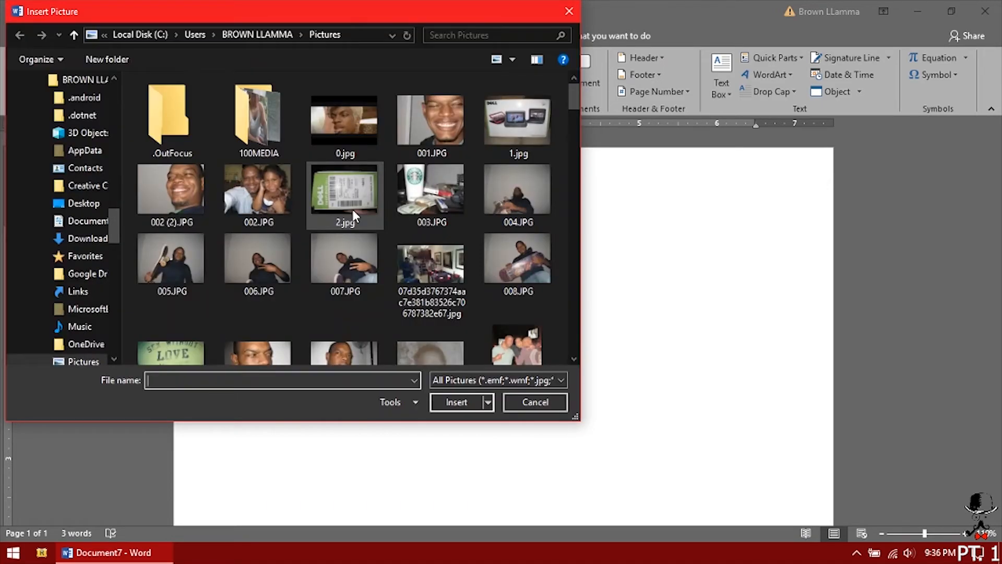
double_click(341, 123)
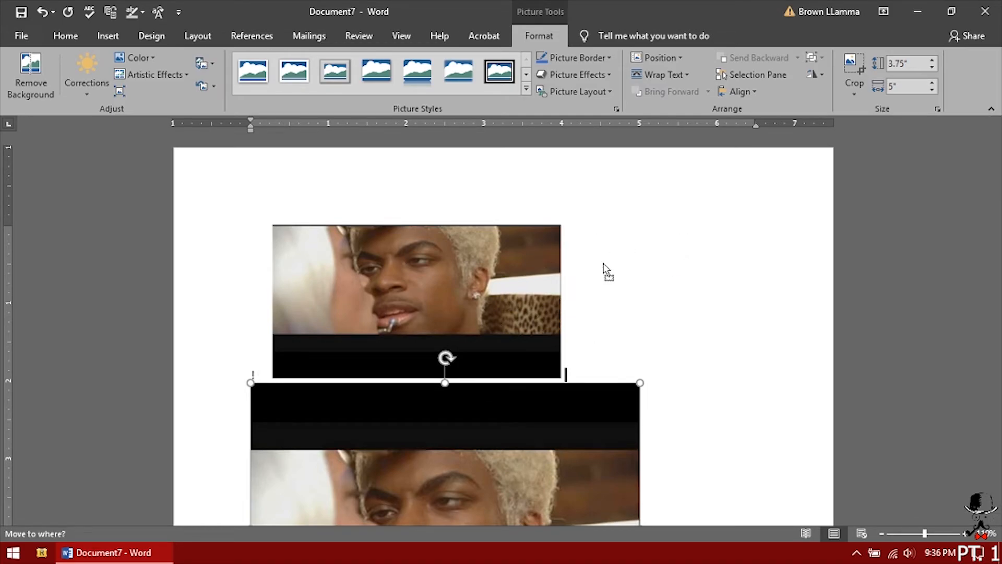
scroll(604, 271, "down", 3)
left_click(687, 222)
scroll(702, 214, "up", 3)
- Try selecting both pictures together, select only the smaller upper picture with its formatting tools, and try to move it
left_click_drag(553, 256, 473, 340)
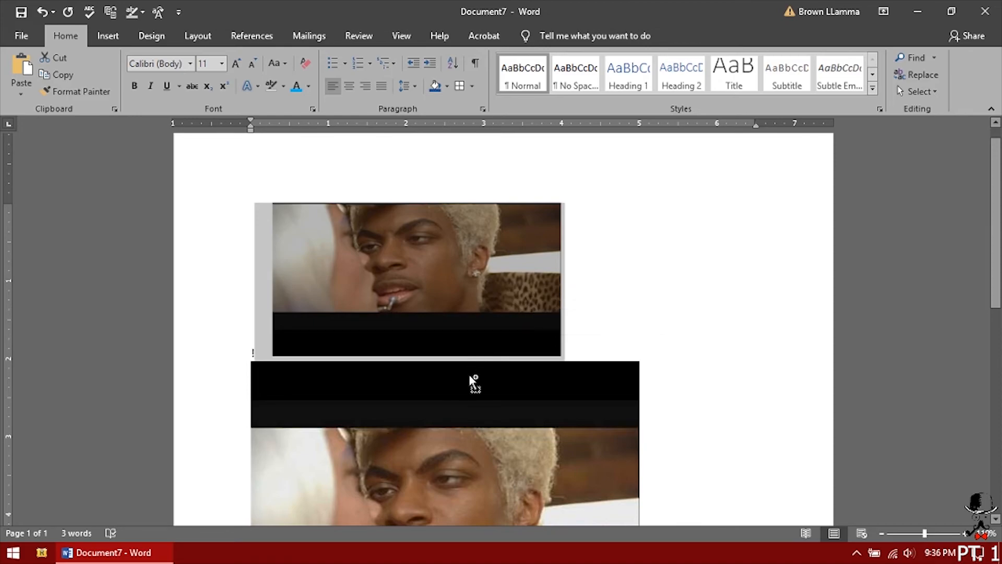
key("ctrl+a")
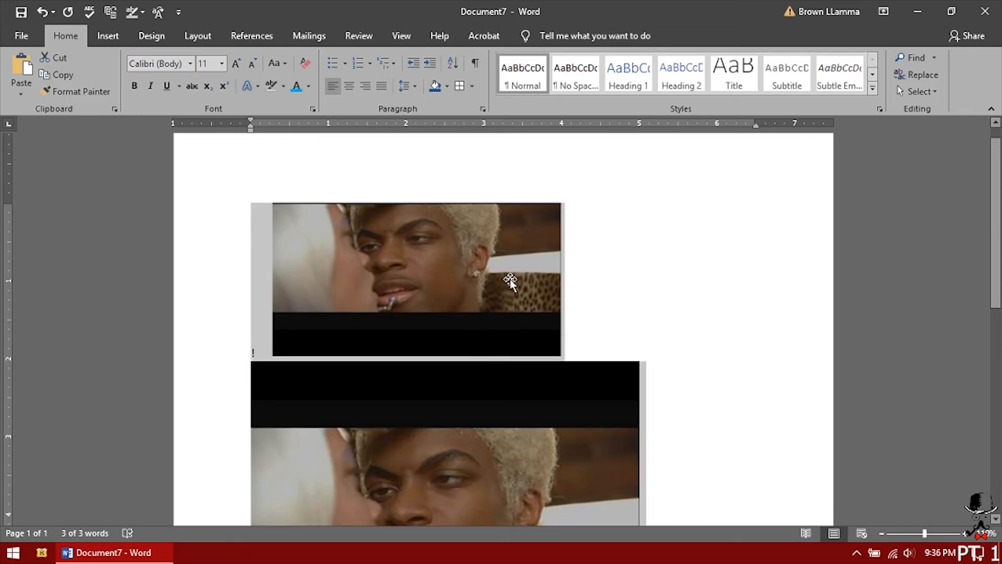
left_click(419, 232)
left_click(555, 36)
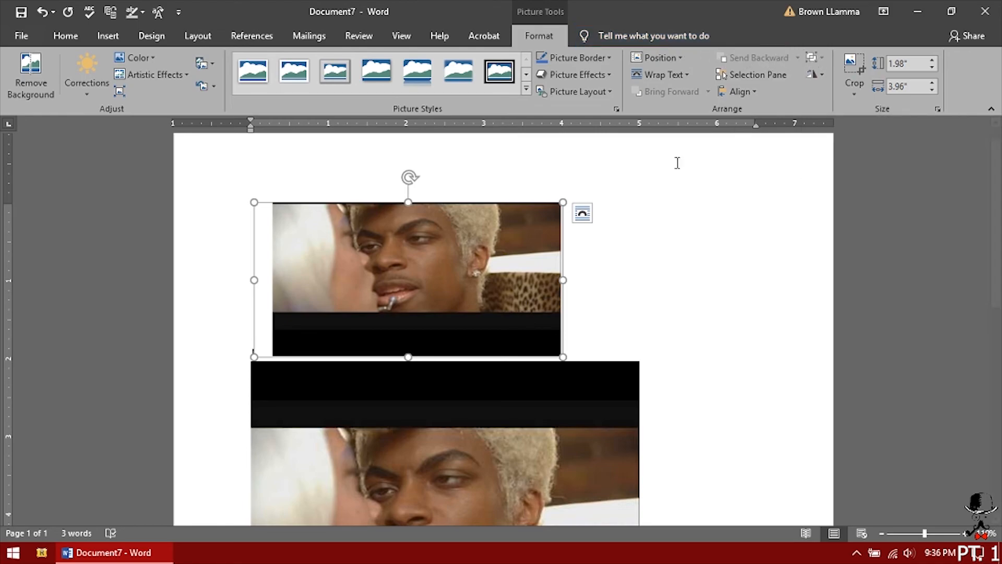
left_click_drag(383, 308, 512, 238)
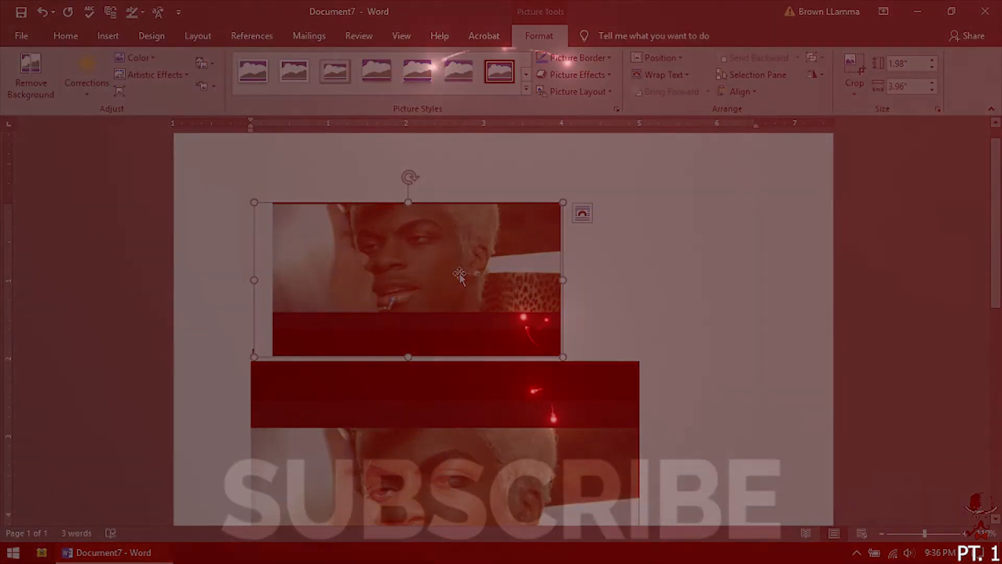